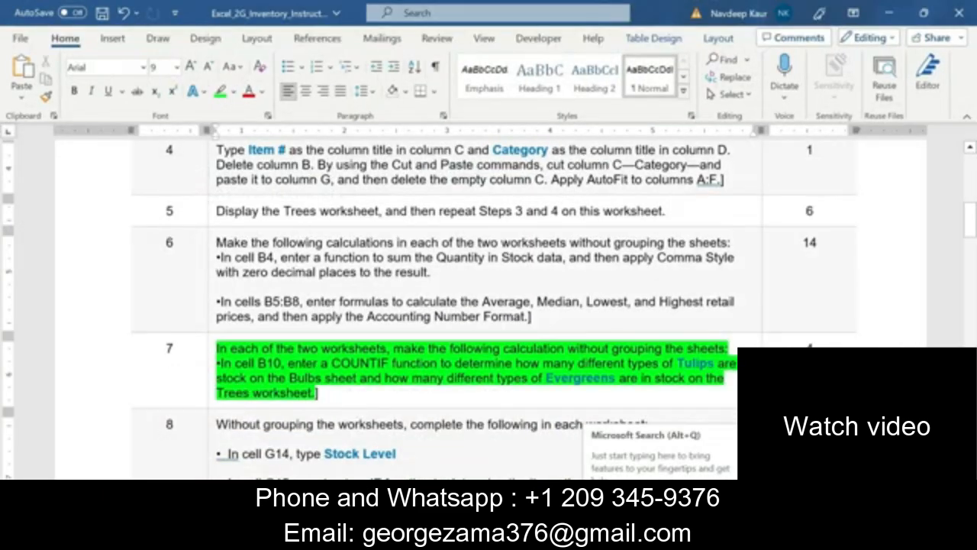
Remove the green highlighting from the step 7 instruction in the table.
scroll(341, 442, up, 2)
drag(341, 441, 224, 400)
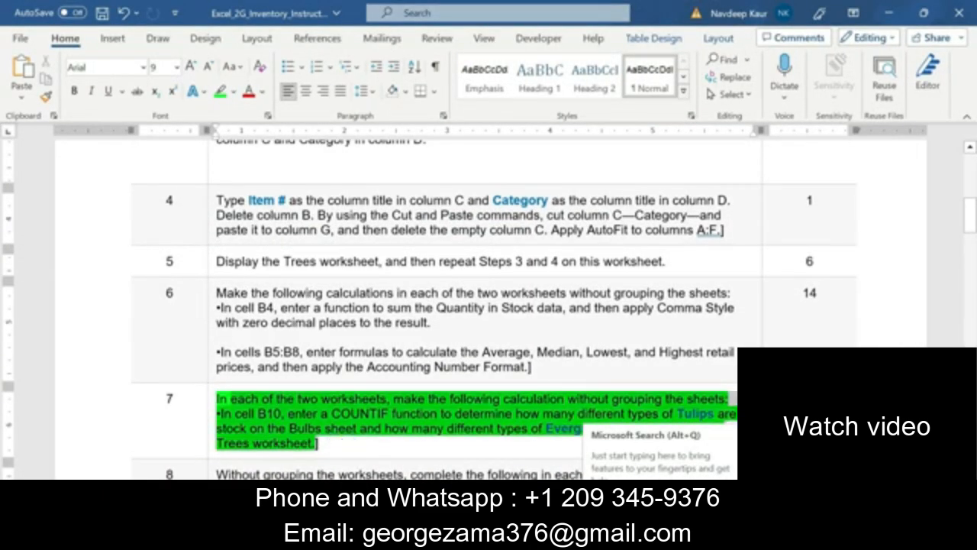
click(282, 375)
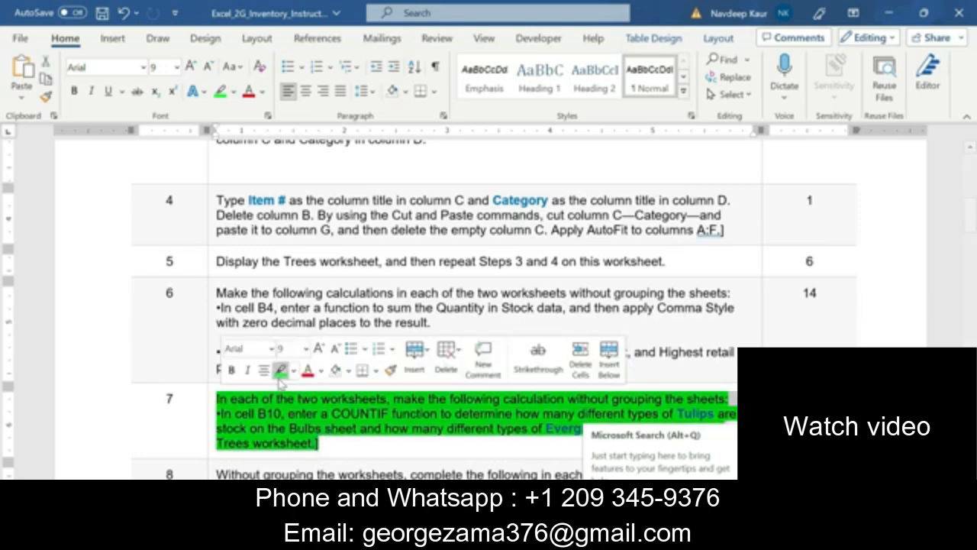
click(278, 375)
Read the project title and description, and look through all the numbered instructions in the document.
scroll(279, 376, up, 10)
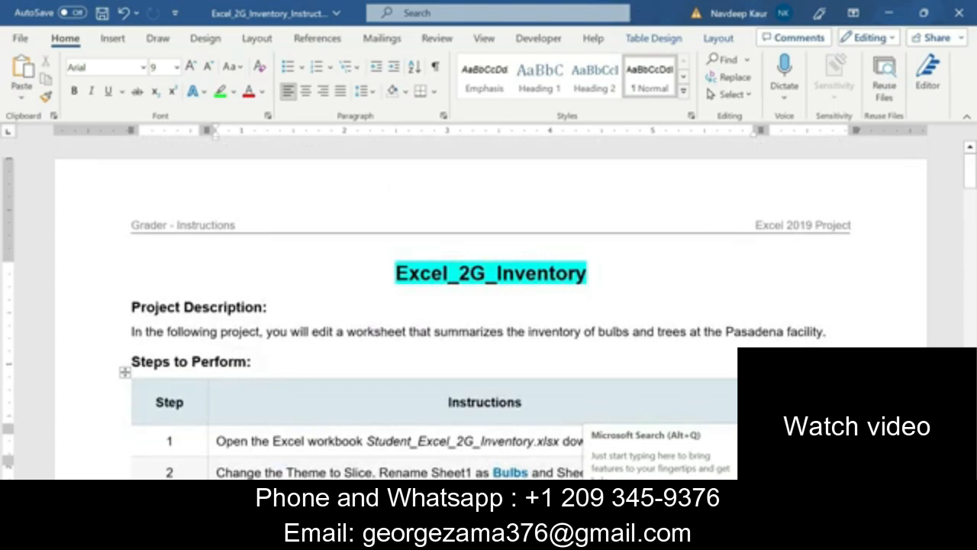
triple_click(395, 272)
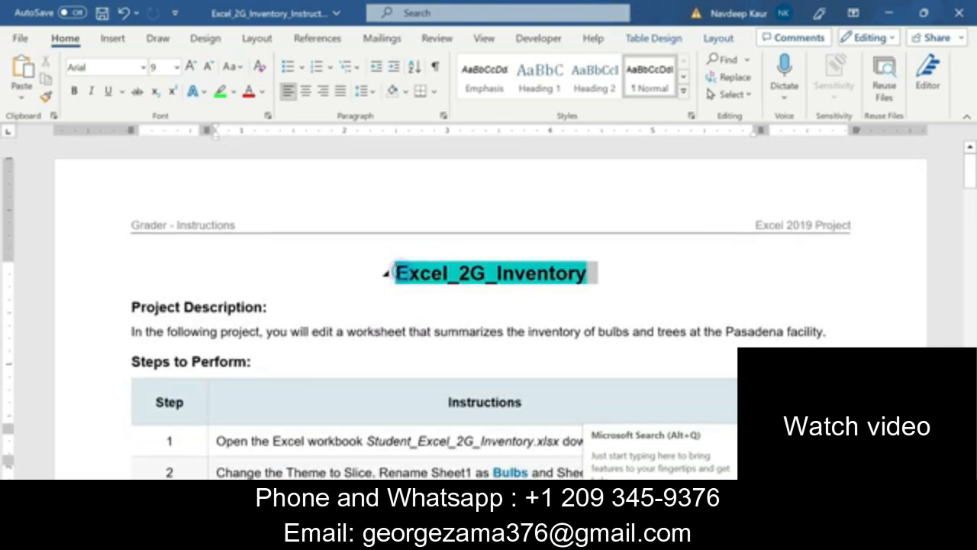
click(396, 305)
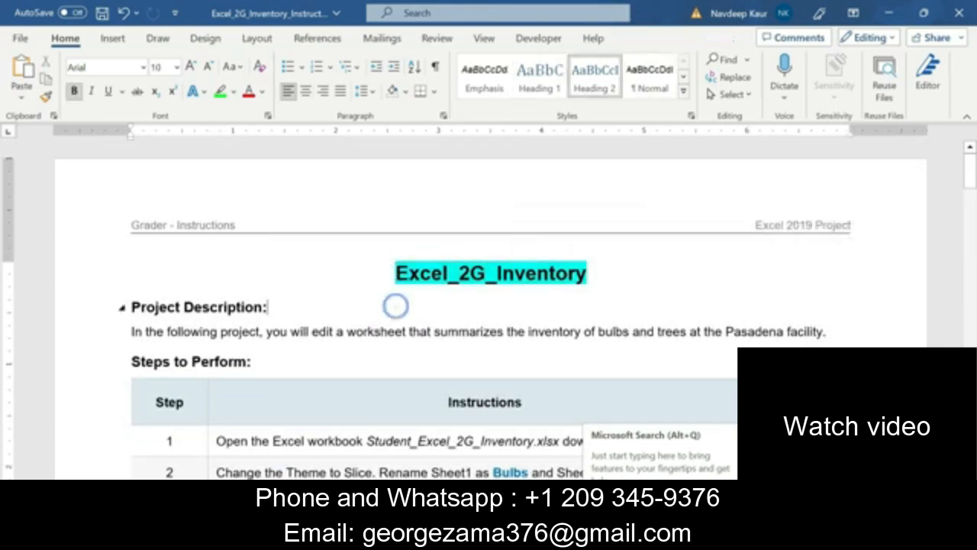
click(827, 331)
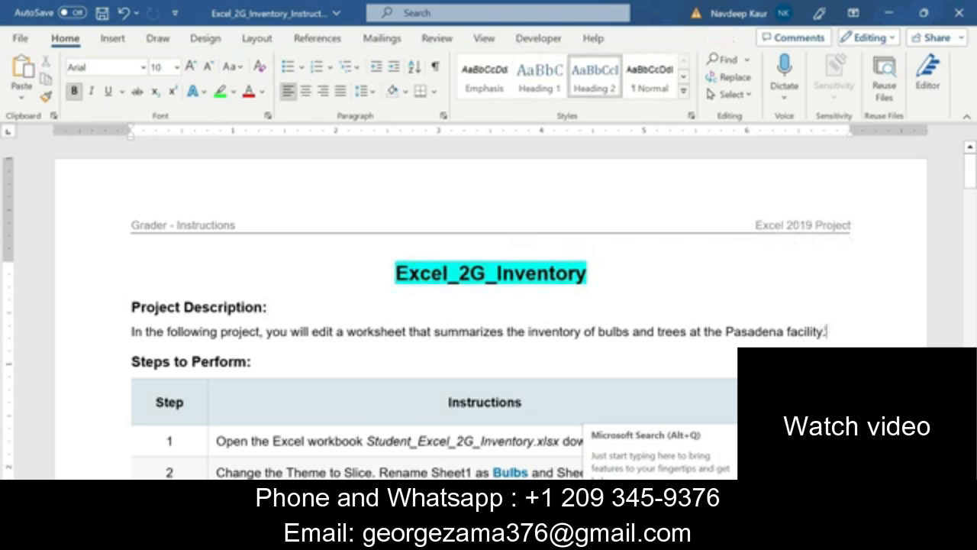
drag(827, 332, 131, 307)
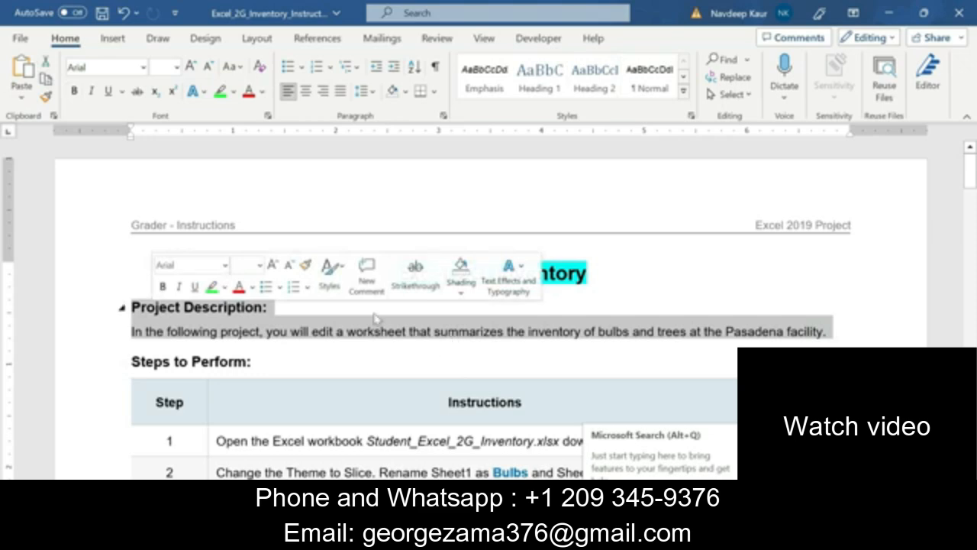
click(301, 336)
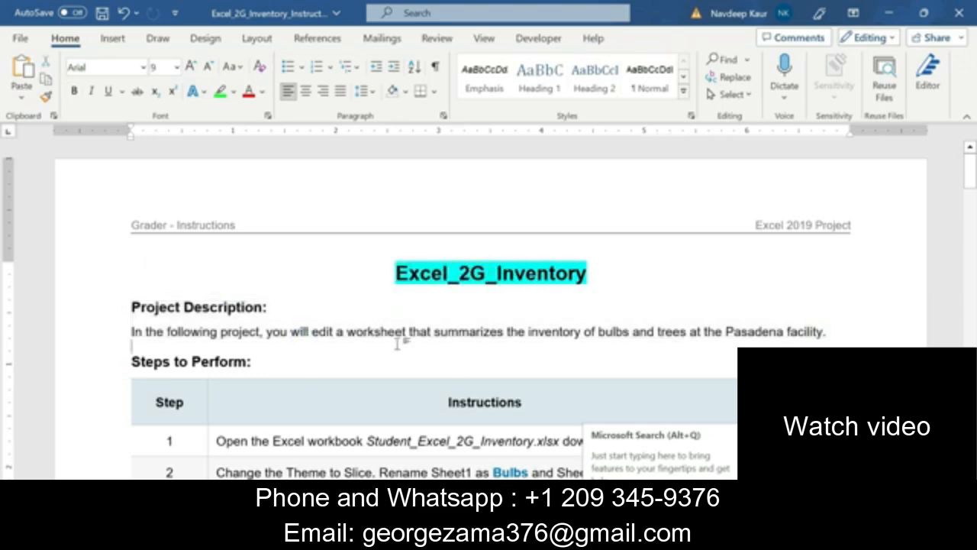
scroll(489, 321, down, 20)
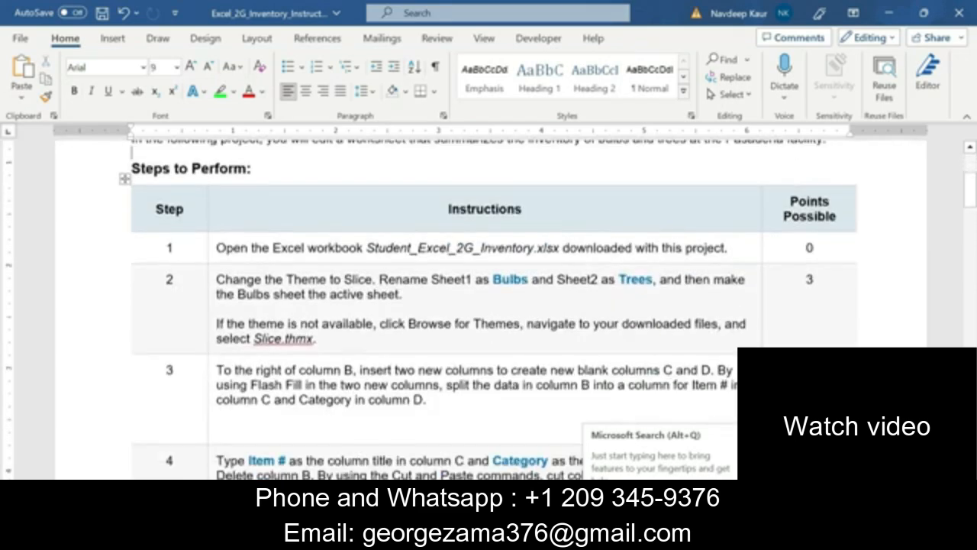
scroll(489, 321, down, 20)
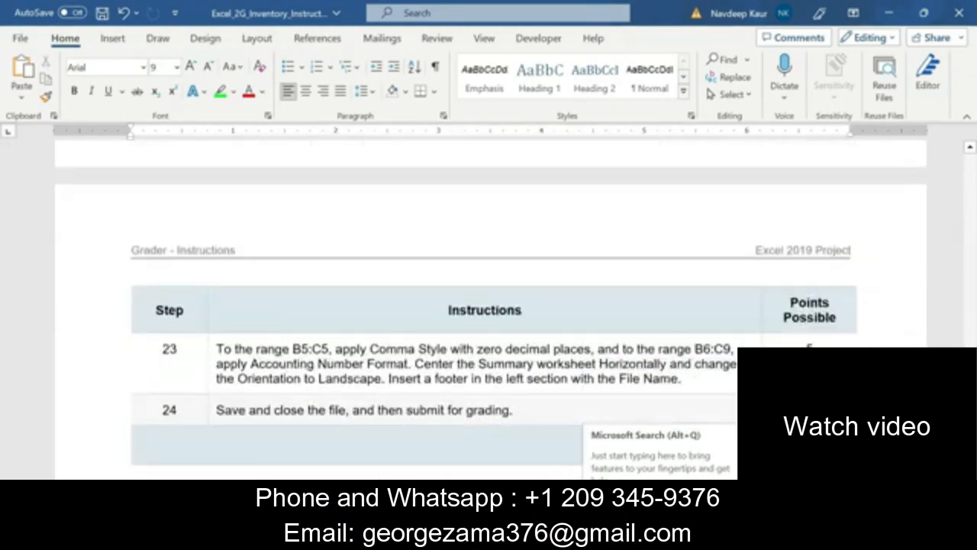
scroll(488, 321, up, 20)
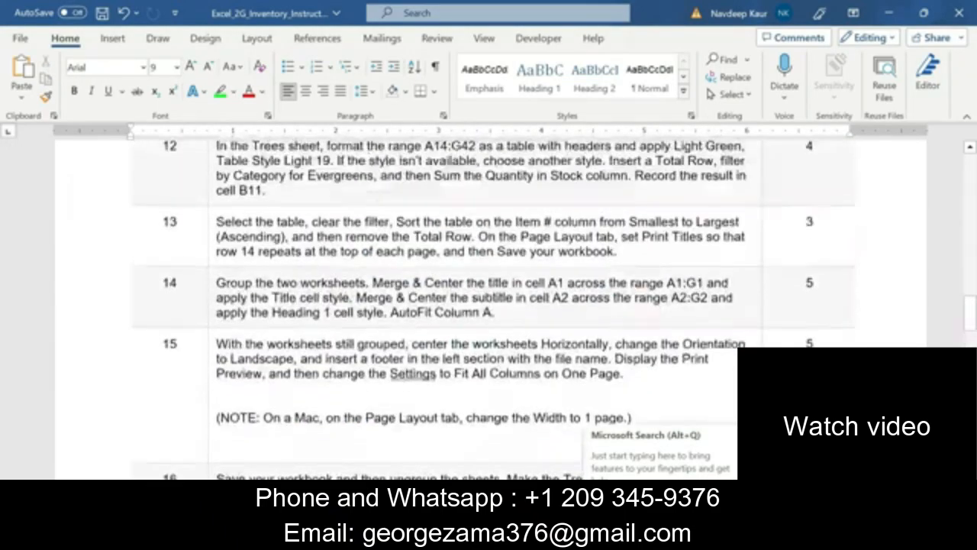
scroll(489, 306, up, 15)
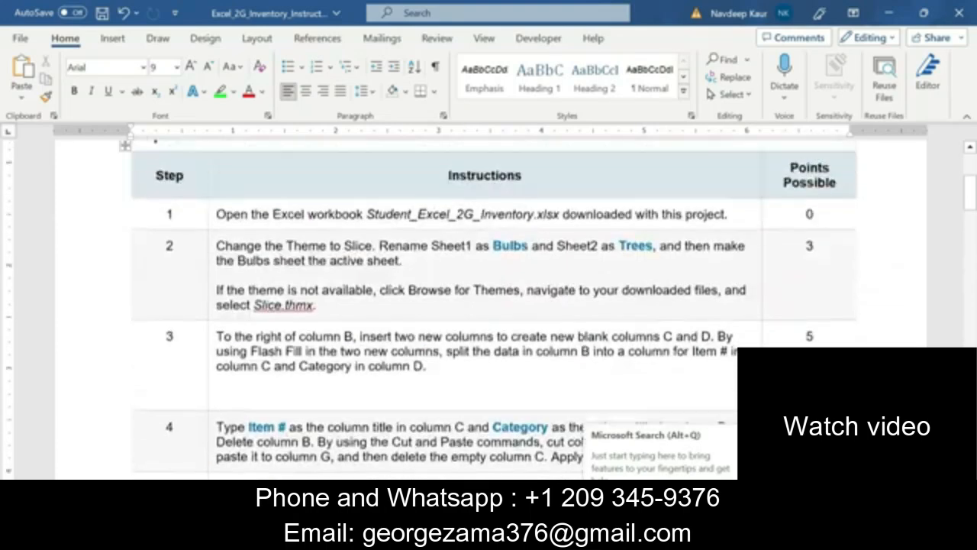
scroll(518, 380, down, 2)
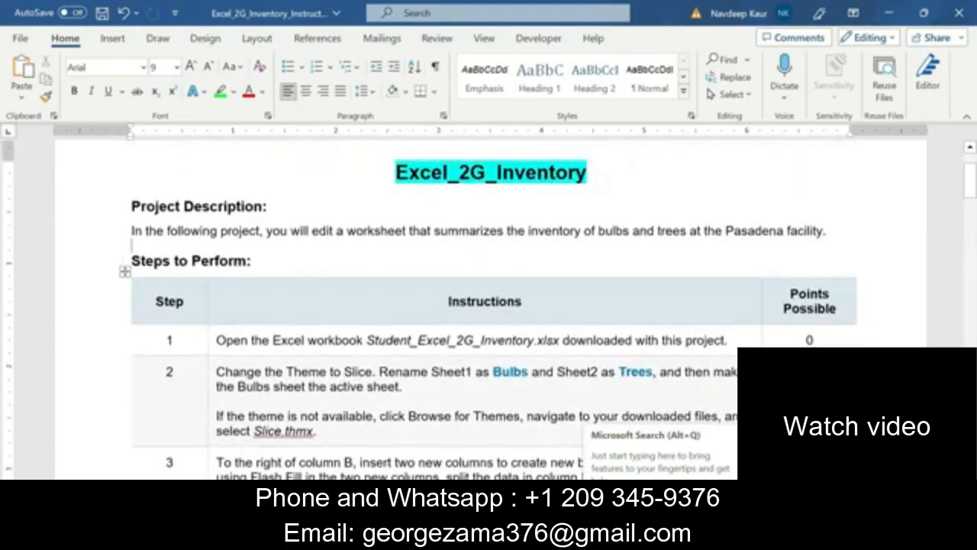
Highlight the step 1 instruction about opening the workbook in green.
click(516, 376)
drag(729, 341, 215, 341)
click(297, 322)
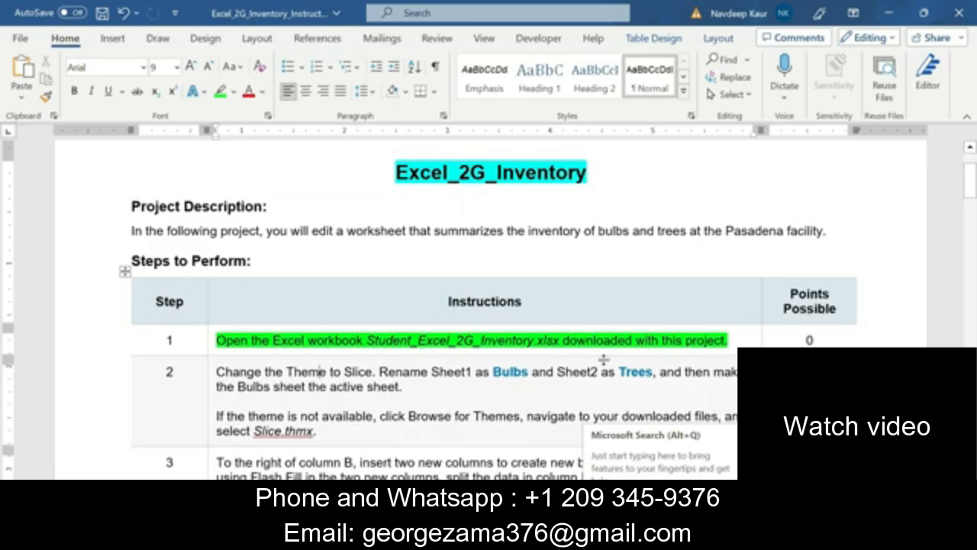
Switch to the Excel_2G_Inventory.xlsx workbook in Excel and look over the bulb inventory data.
mouse_move(625, 538)
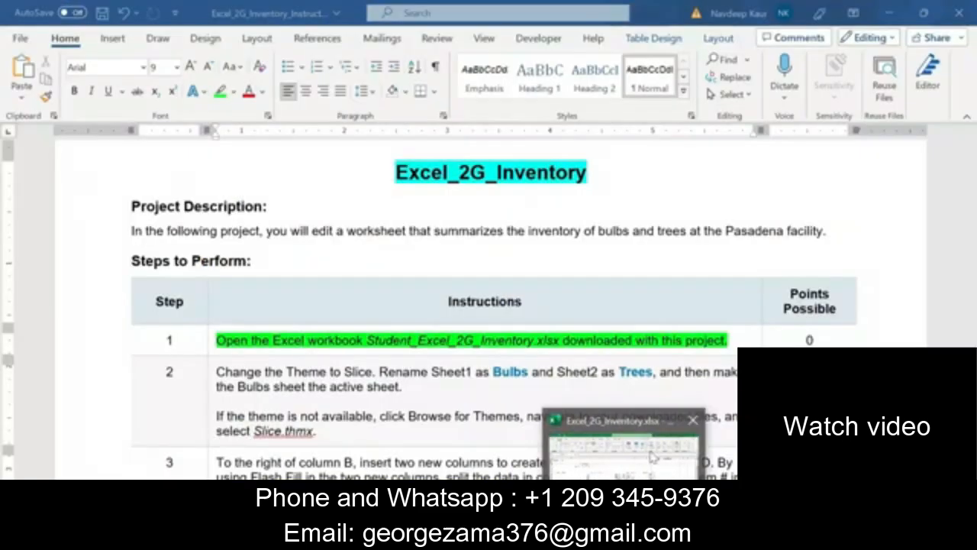
click(542, 447)
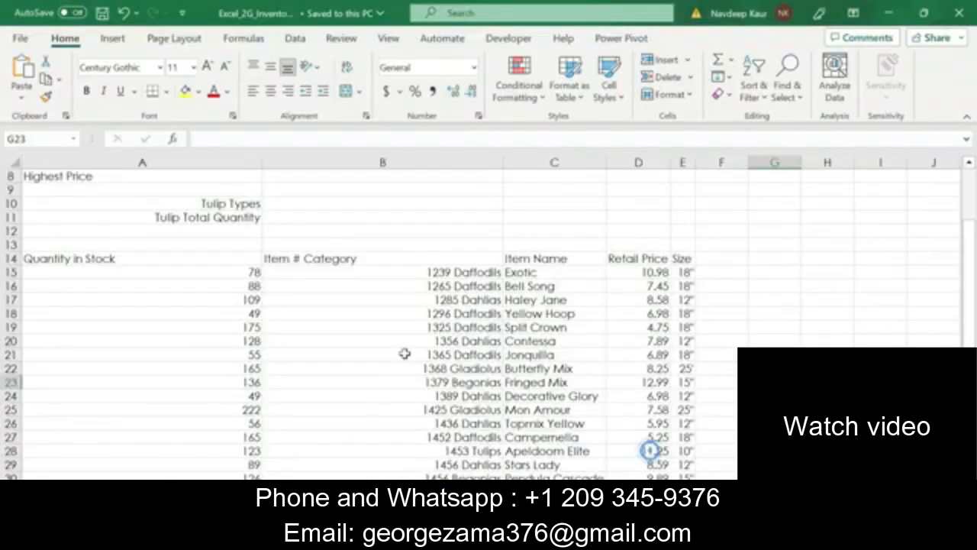
scroll(404, 352, up, 3)
scroll(404, 352, down, 7)
scroll(405, 354, up, 6)
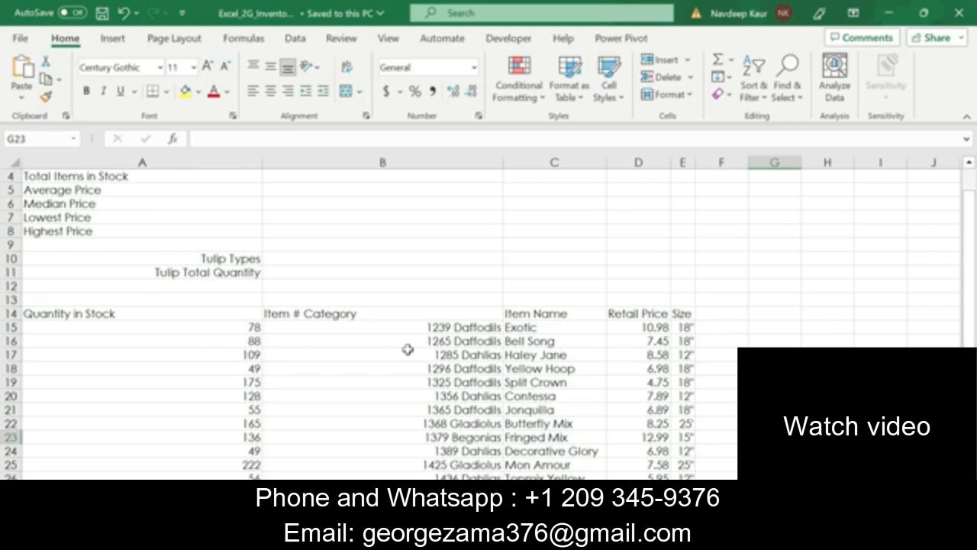
Return to the instructions in Word and remove the green highlighting from the step 1 instruction.
key(alt+Tab)
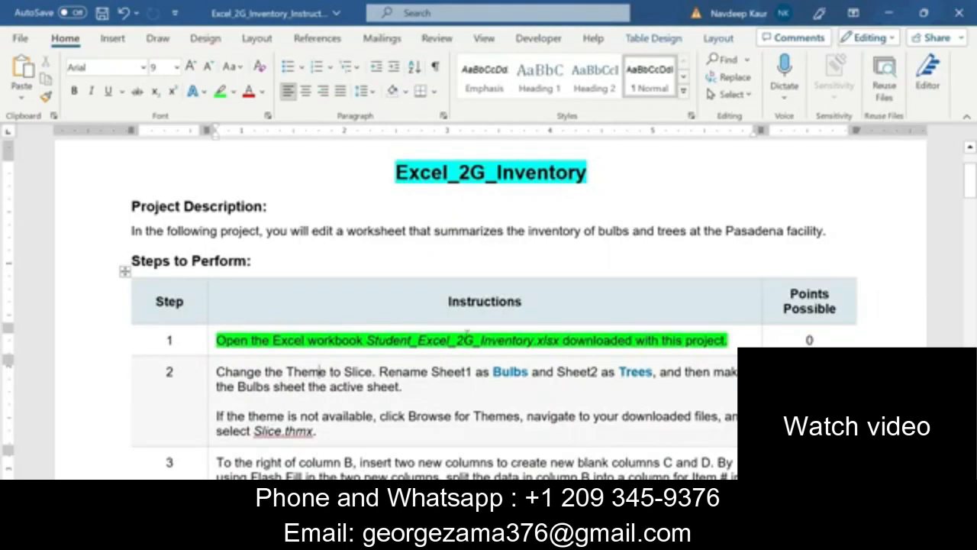
mouse_move(729, 339)
mouse_down()
mouse_move(217, 340)
mouse_move(770, 340)
mouse_move(744, 341)
mouse_up()
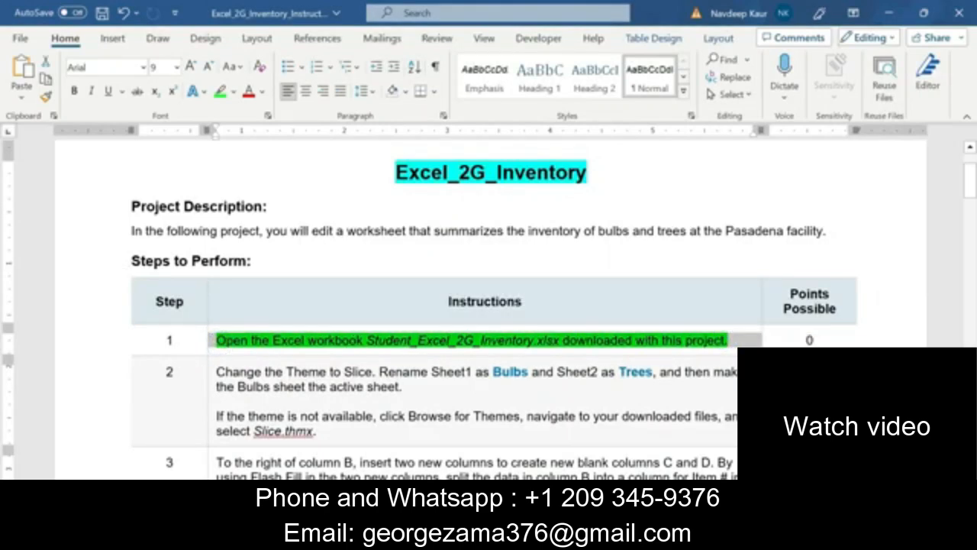
click(630, 316)
scroll(486, 397, down, 2)
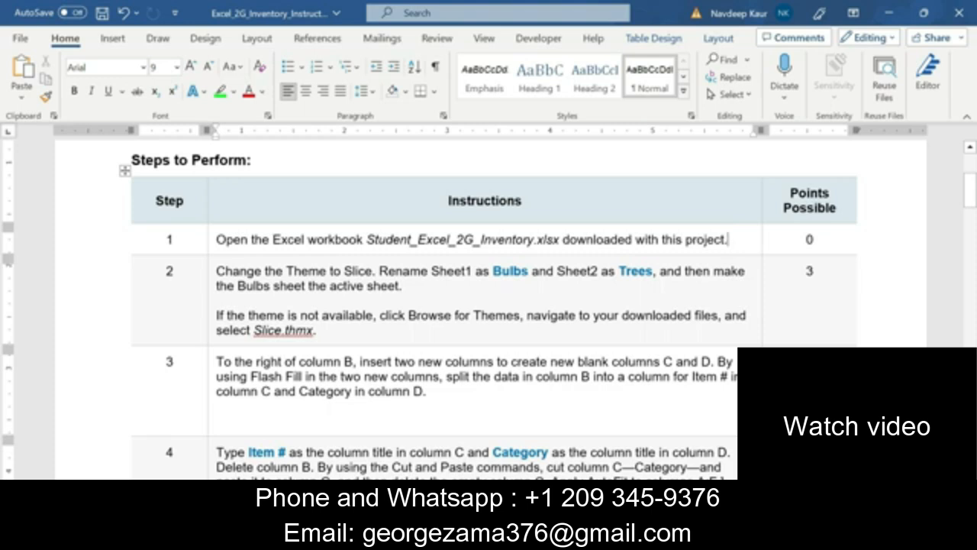
Highlight the first paragraph of the step 2 instruction in green and select its words "Change the Theme to Slice".
triple_click(409, 287)
click(279, 247)
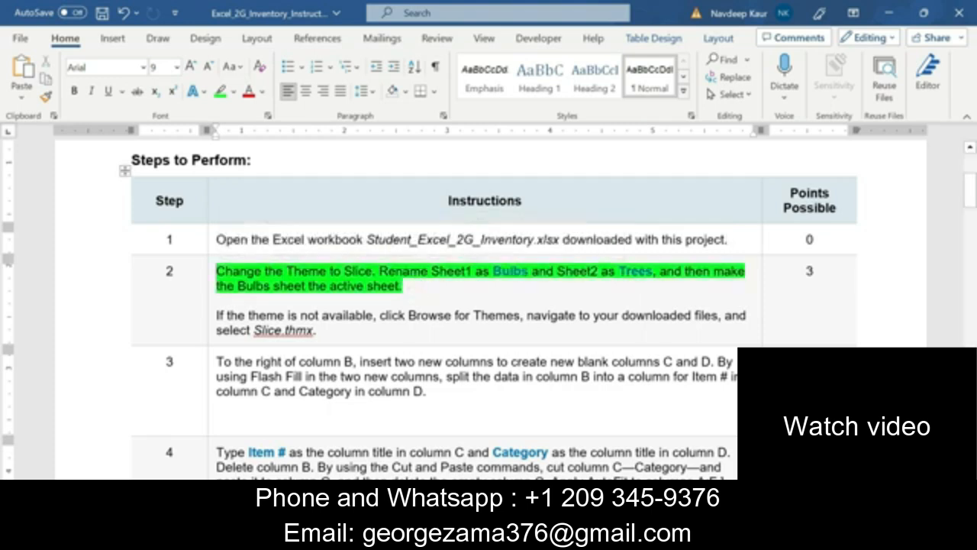
drag(219, 271, 373, 272)
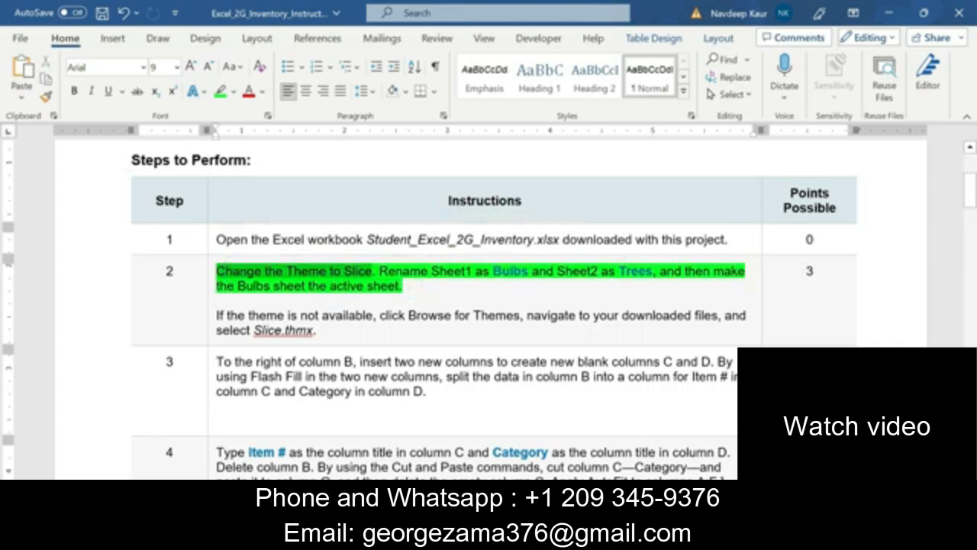
Switch to the Excel workbook and change its theme to Slice.
key(alt+Tab)
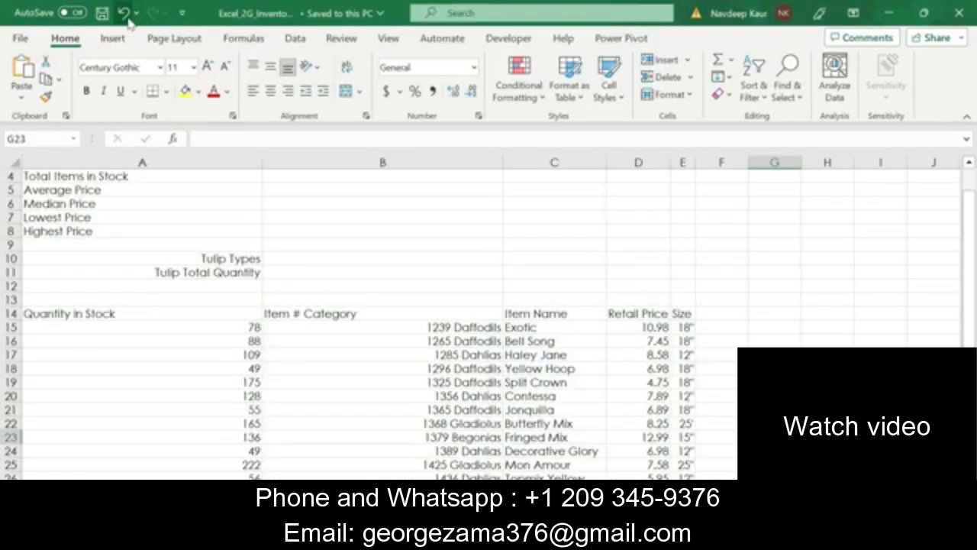
click(175, 38)
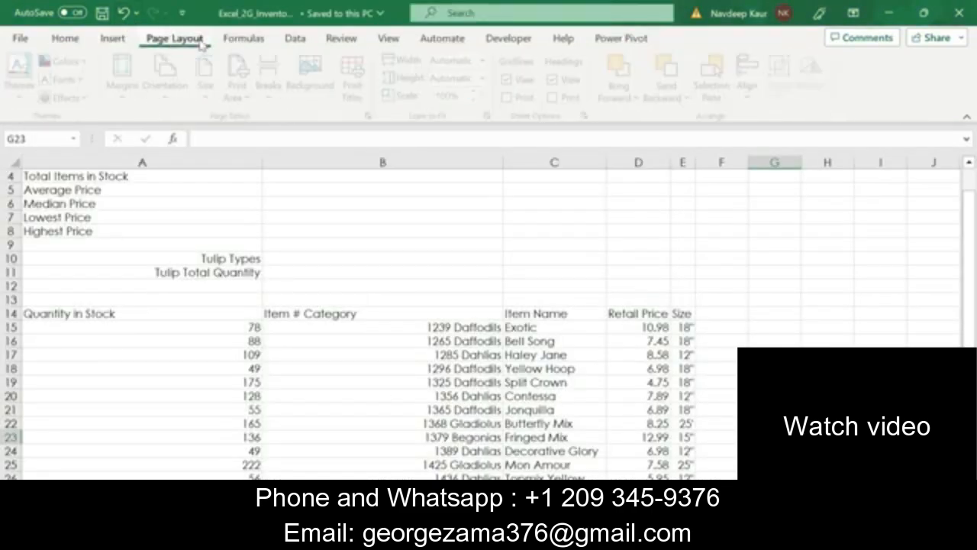
click(27, 98)
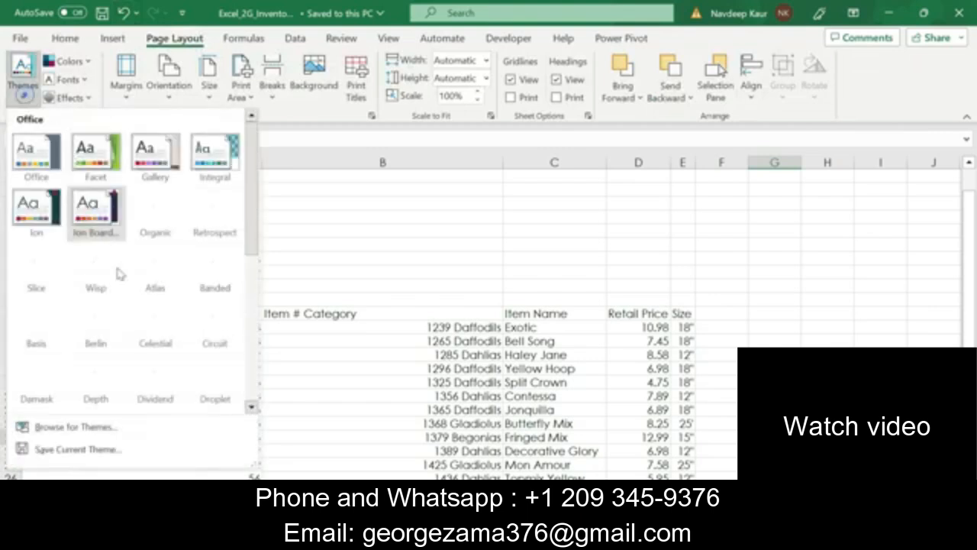
click(34, 273)
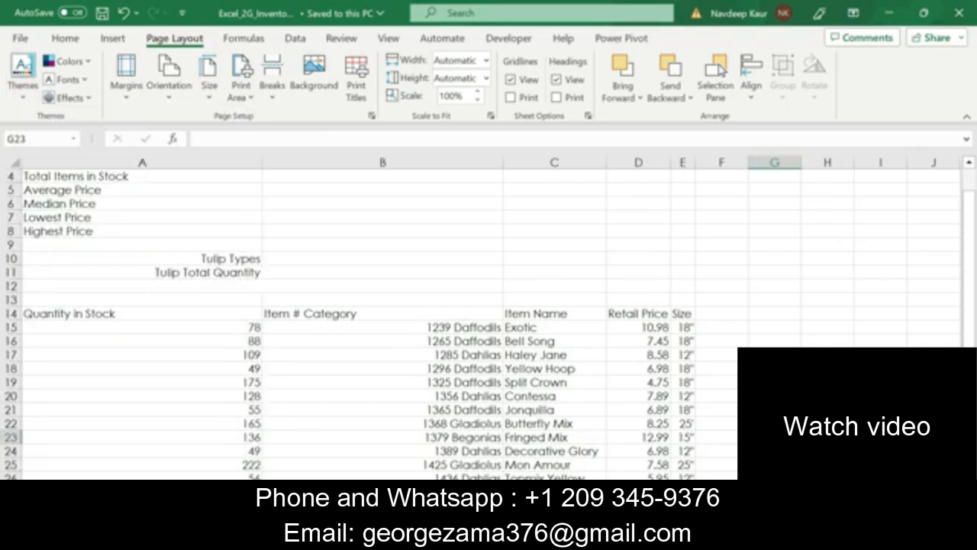
Check the sheet names in the step 2 instruction in Word and rename Sheet1 as Bulbs in the Excel workbook.
key(alt+Tab)
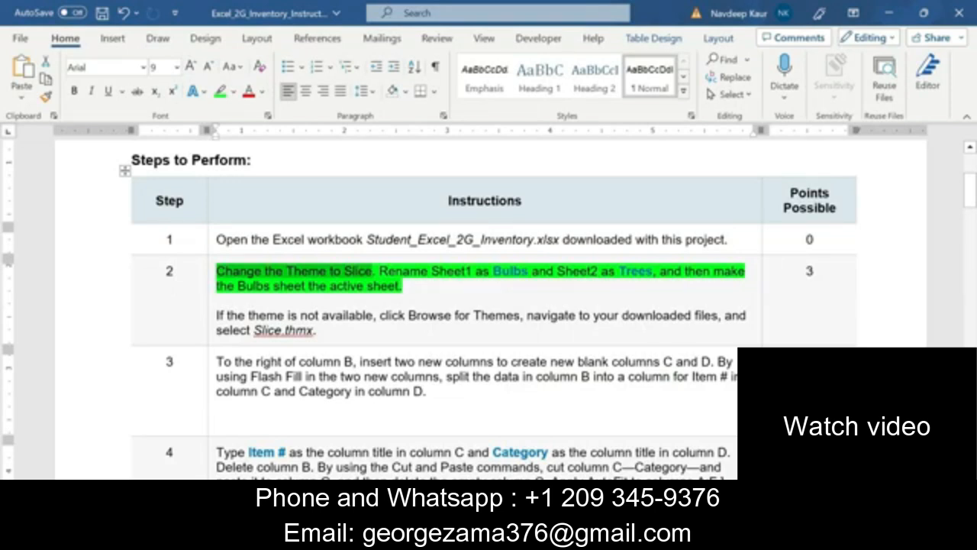
key(alt+Tab)
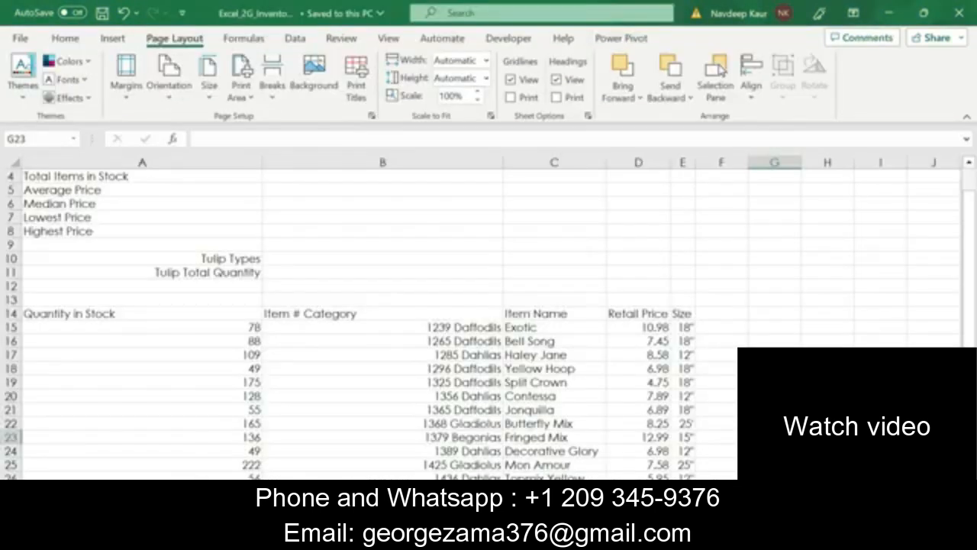
double_click(68, 510)
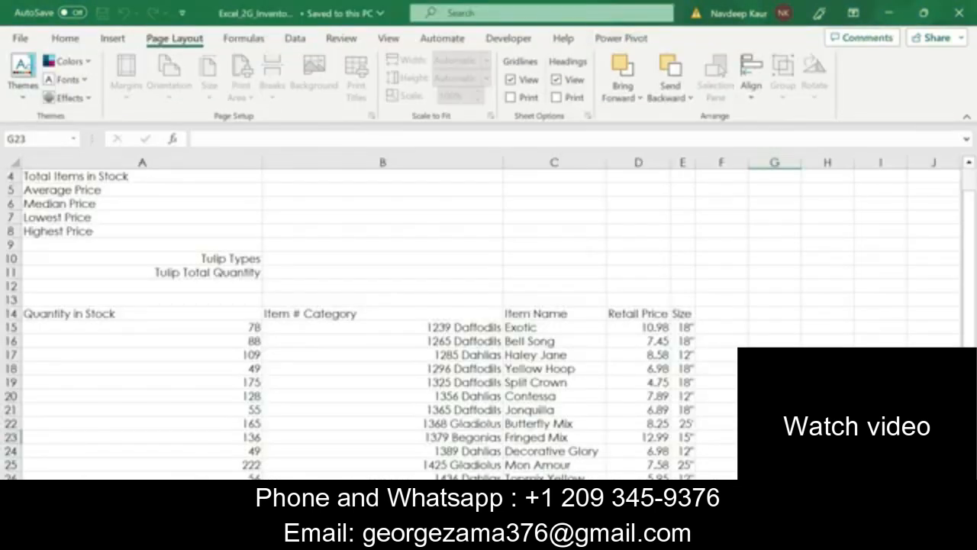
key(Return)
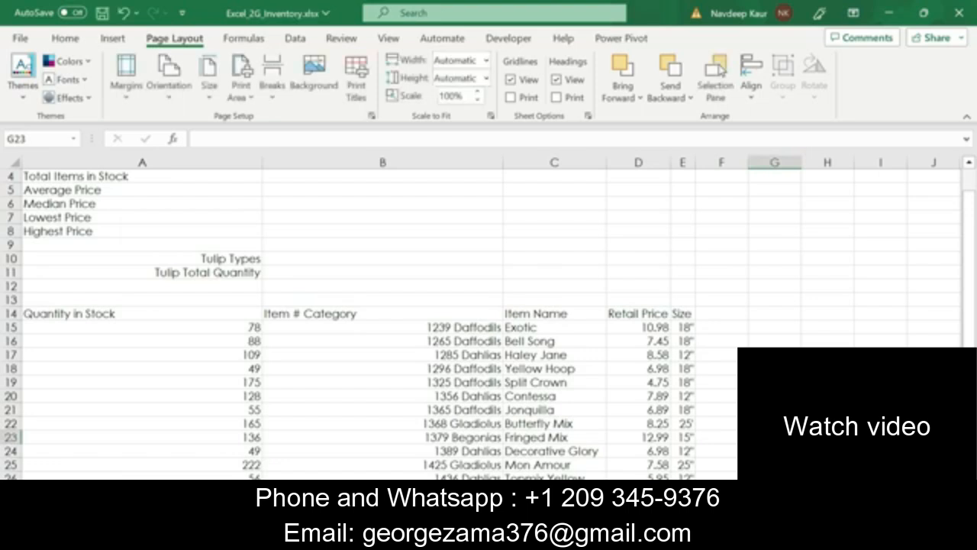
View the second worksheet, make the Bulbs sheet active, and return to the step 2 instruction in Word.
click(111, 510)
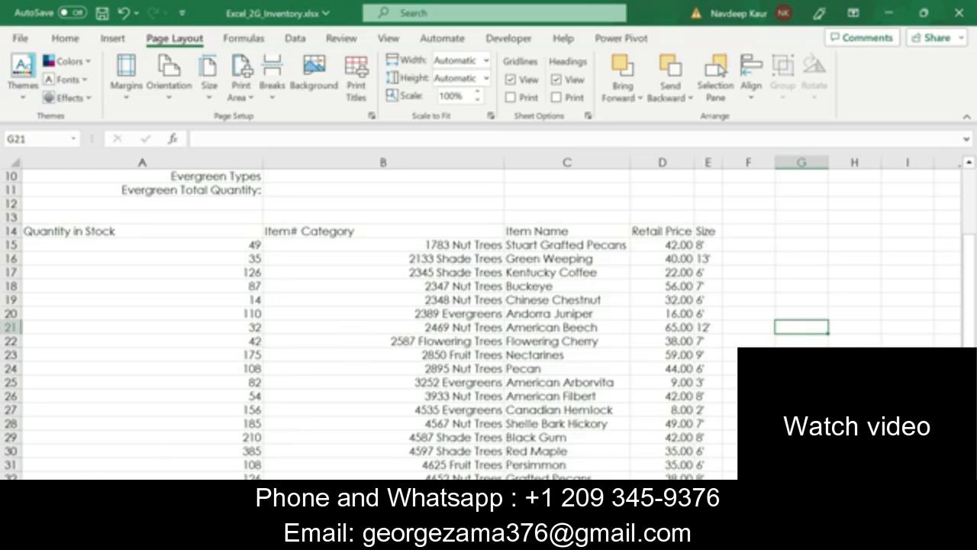
click(113, 492)
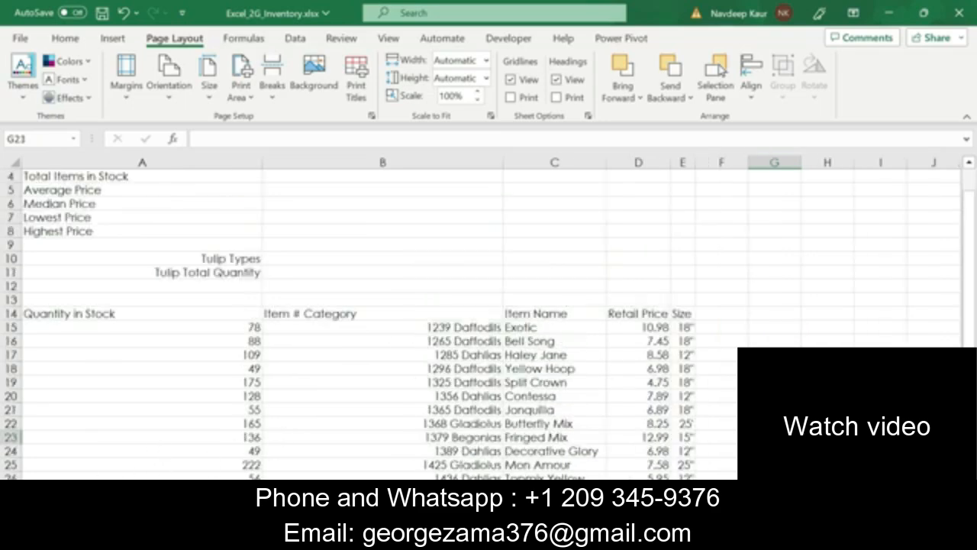
click(70, 492)
click(113, 491)
key(alt+Tab)
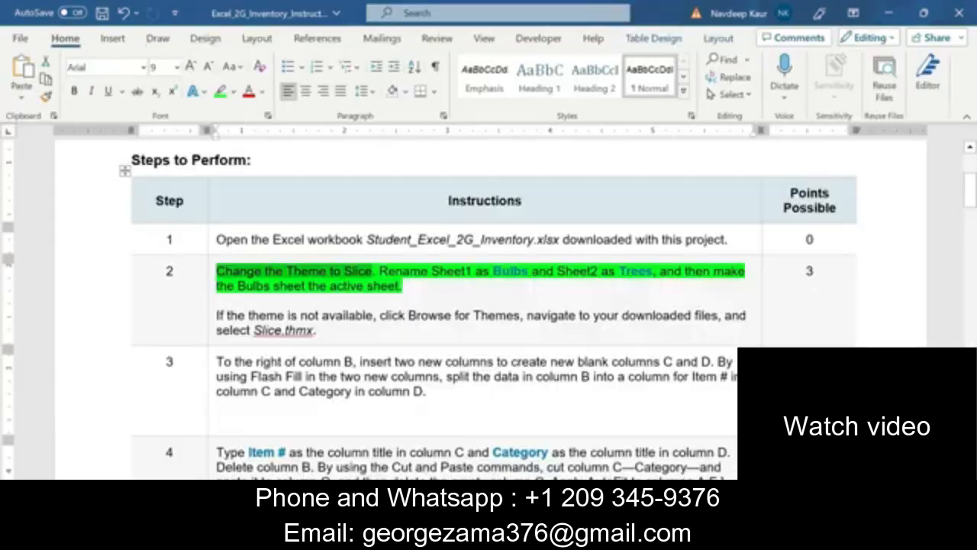
key(alt+Tab)
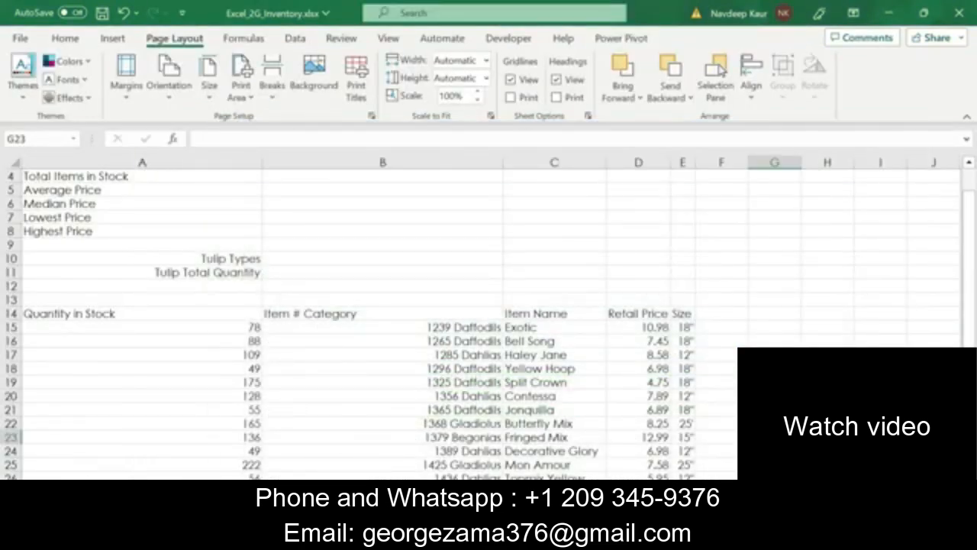
key(alt+Tab)
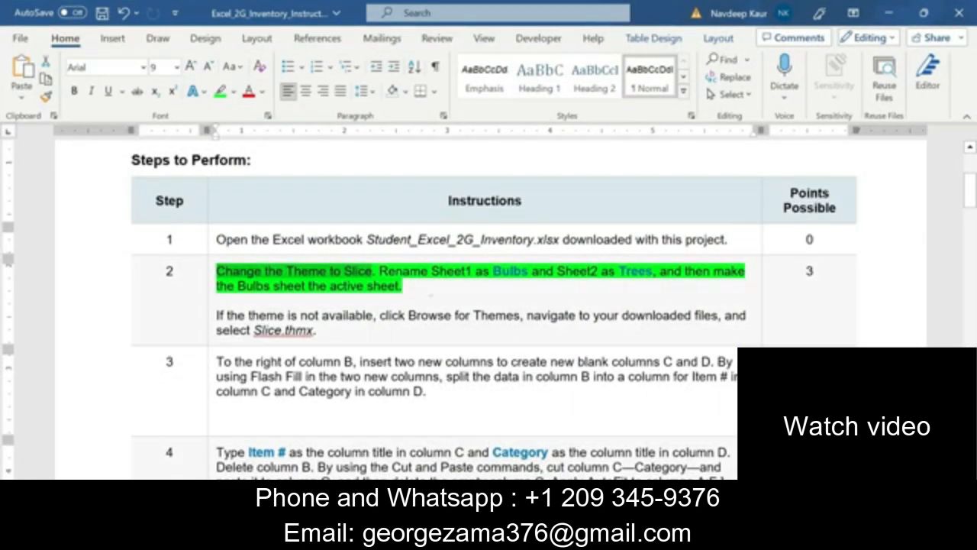
Remove the green highlight from the step 2 instruction and highlight the step 3 instruction in green.
drag(218, 271, 431, 295)
click(276, 242)
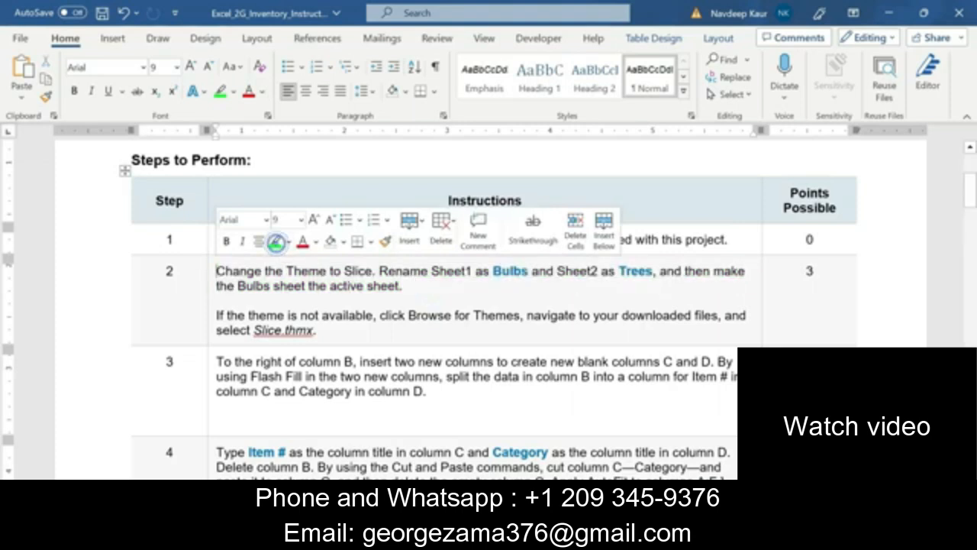
scroll(279, 246, down, 2)
triple_click(439, 294)
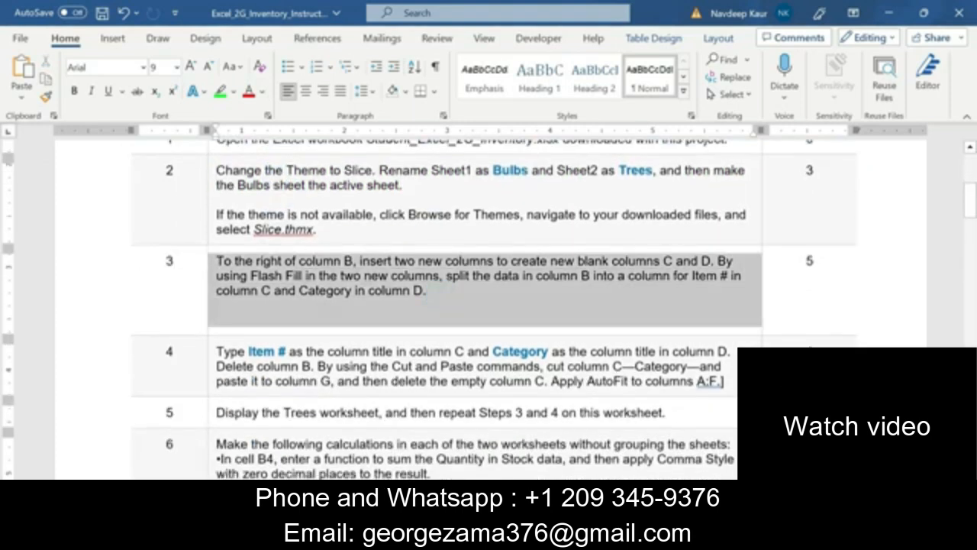
click(291, 242)
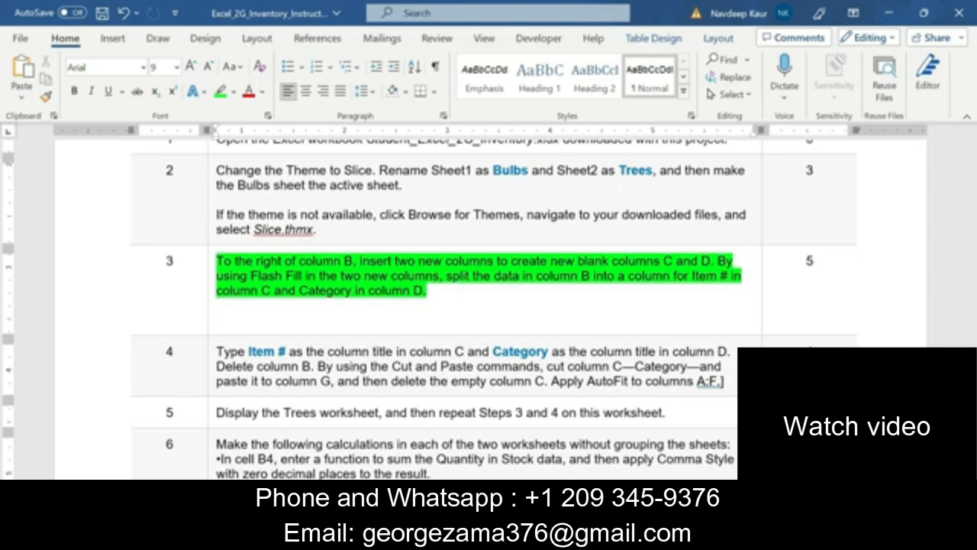
Read the step 3 instruction, selecting its Category wording and its wording about inserting columns C and D.
drag(299, 291, 426, 292)
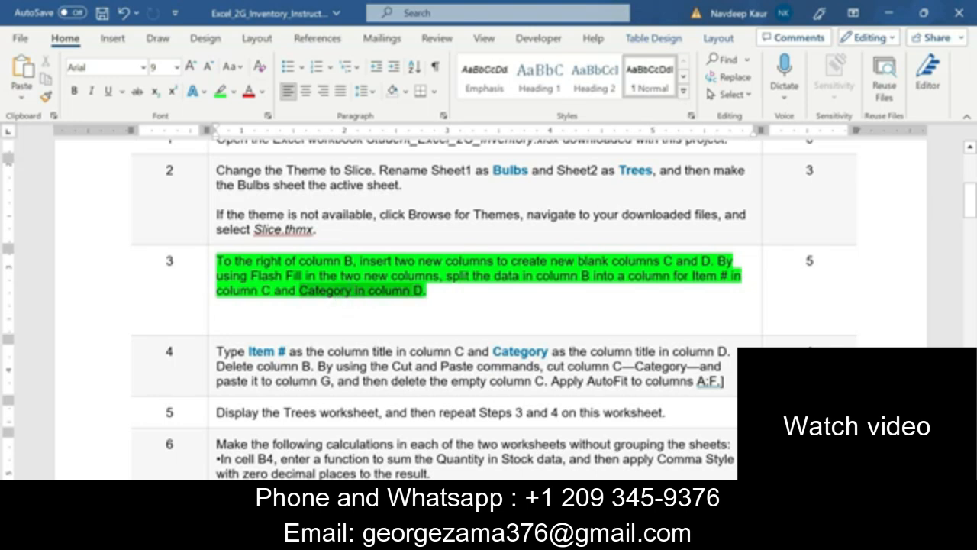
click(352, 325)
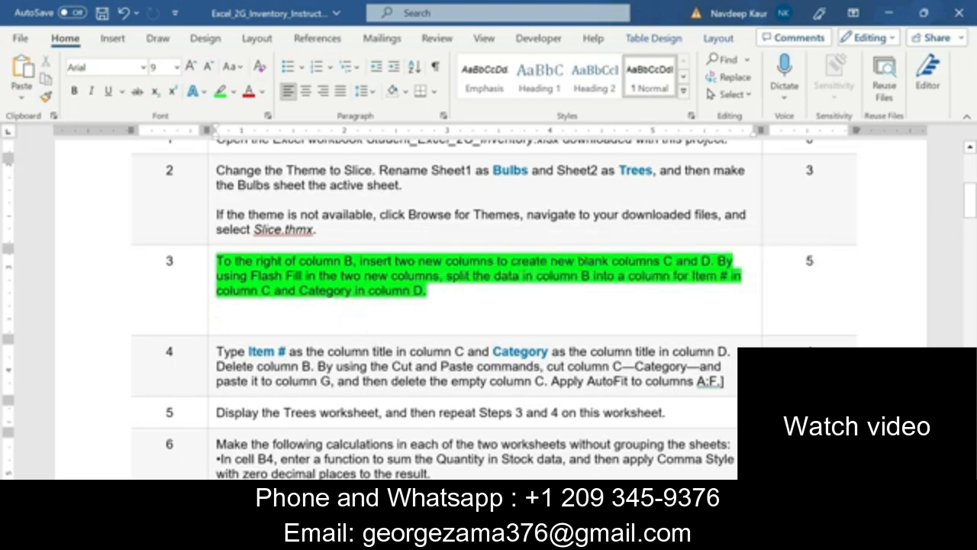
drag(217, 261, 711, 261)
Switch to the Excel workbook, insert a blank column C directly after column B, and narrow it.
key(alt+Tab)
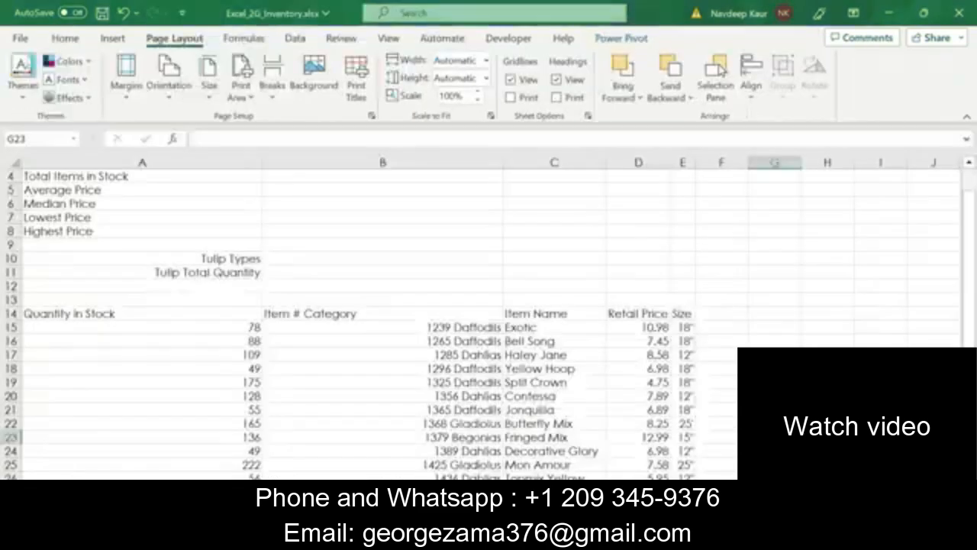
click(482, 173)
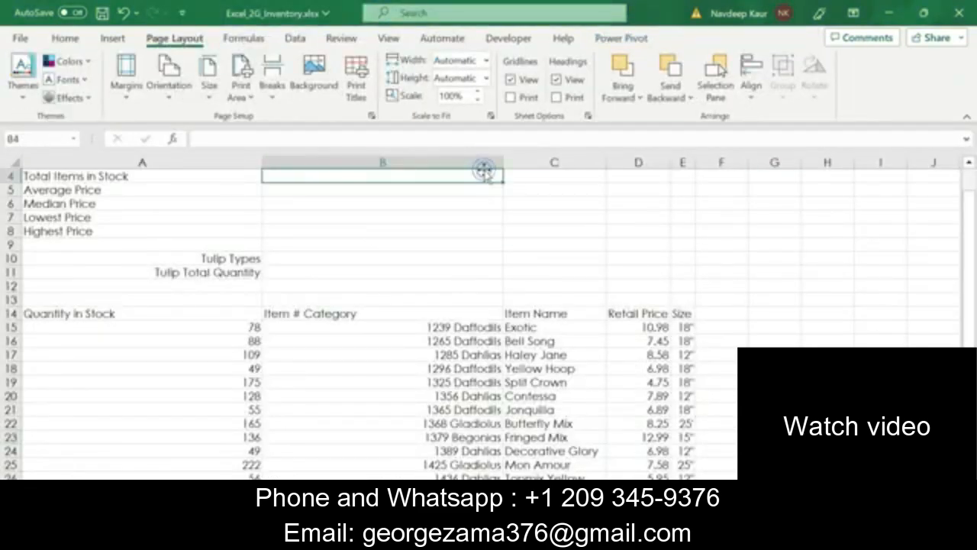
click(480, 160)
click(556, 160)
right_click(556, 161)
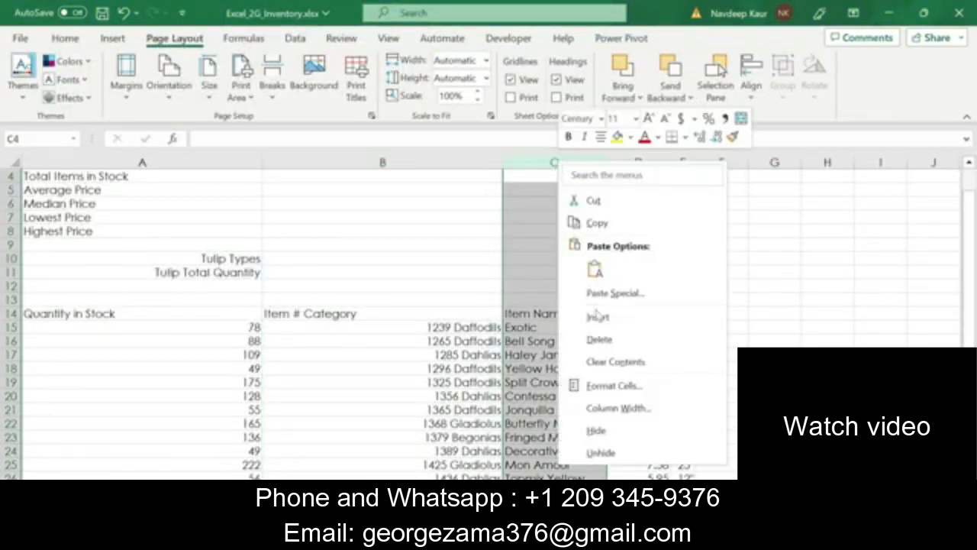
click(598, 317)
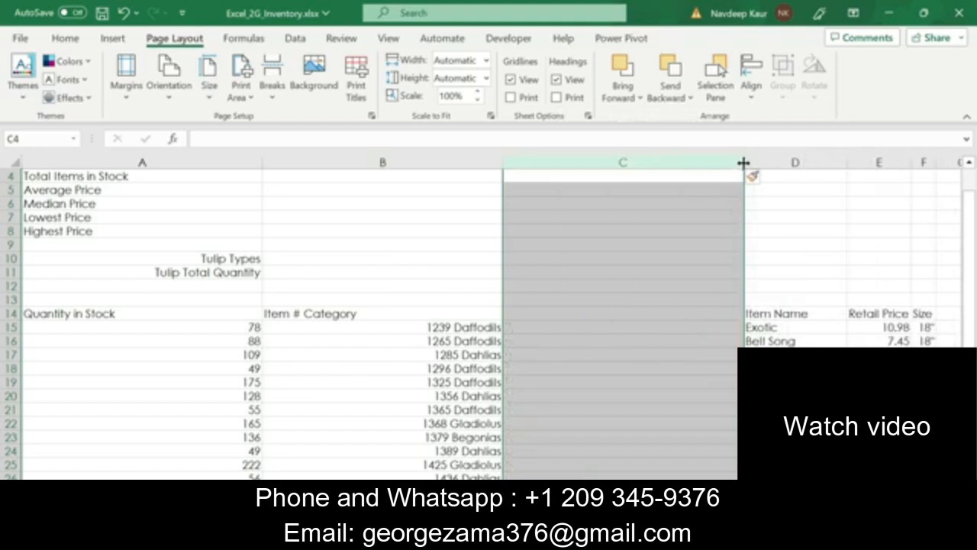
drag(741, 164, 604, 169)
Insert a second blank column as column D, before the Item Name column.
click(664, 162)
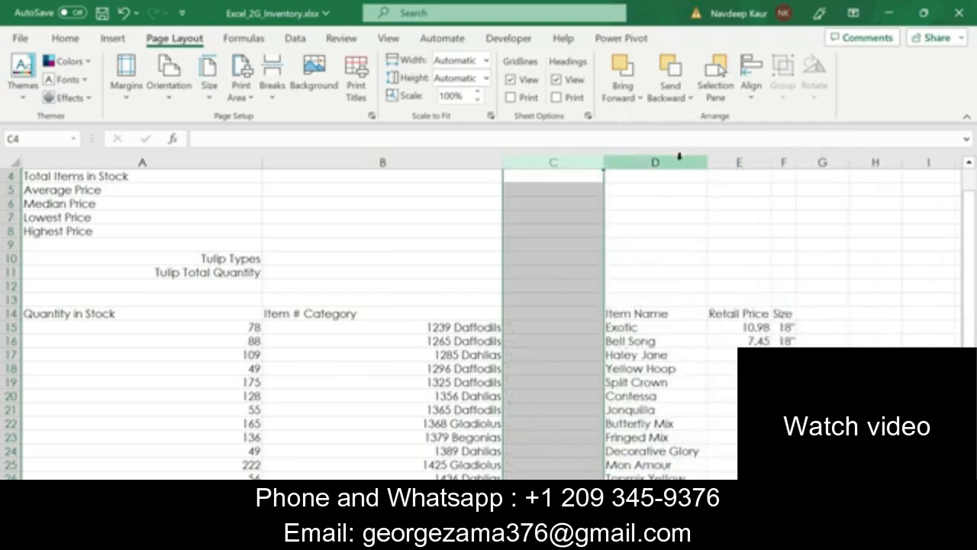
right_click(682, 165)
click(725, 318)
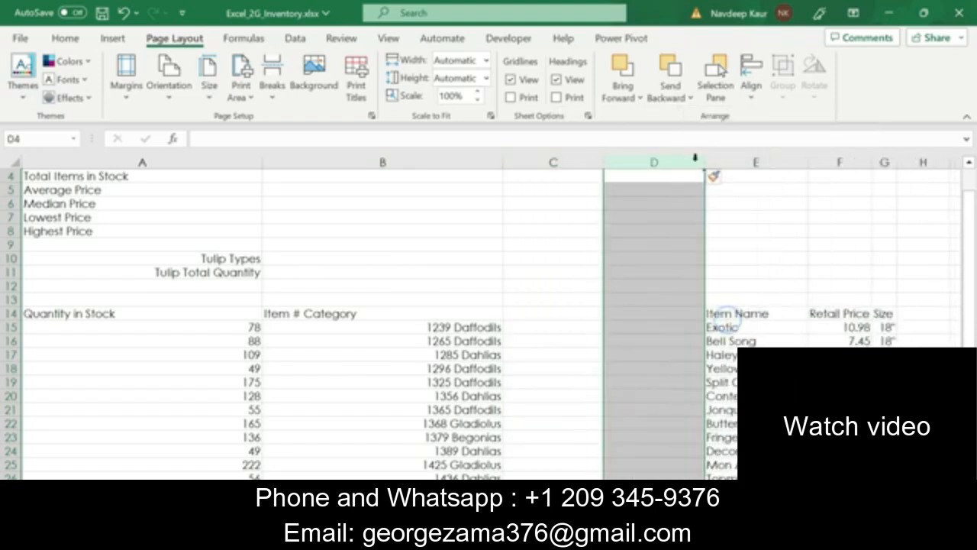
Examine the combined Item # Category data in column B and the blank cells beside it in columns C and D.
click(569, 269)
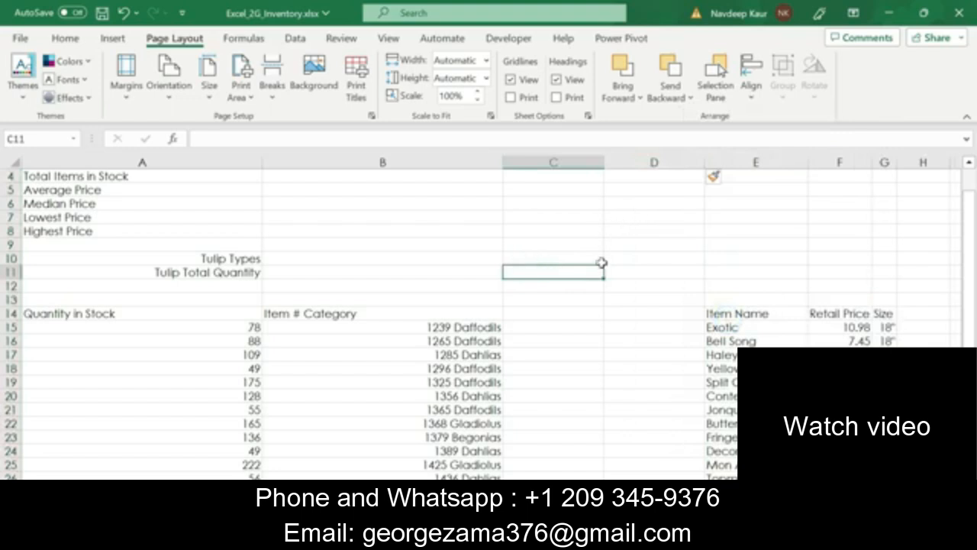
scroll(602, 265, down, 5)
scroll(601, 265, up, 6)
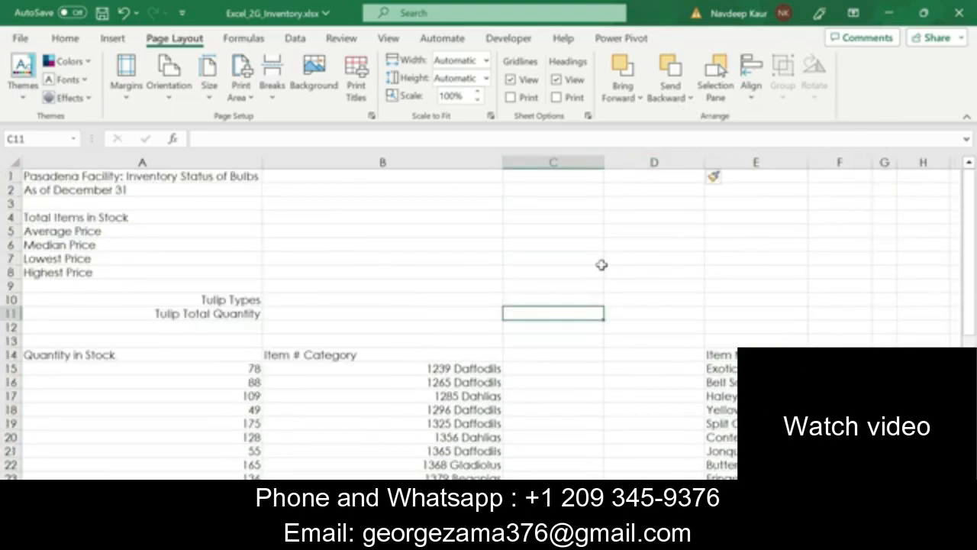
scroll(573, 290, down, 2)
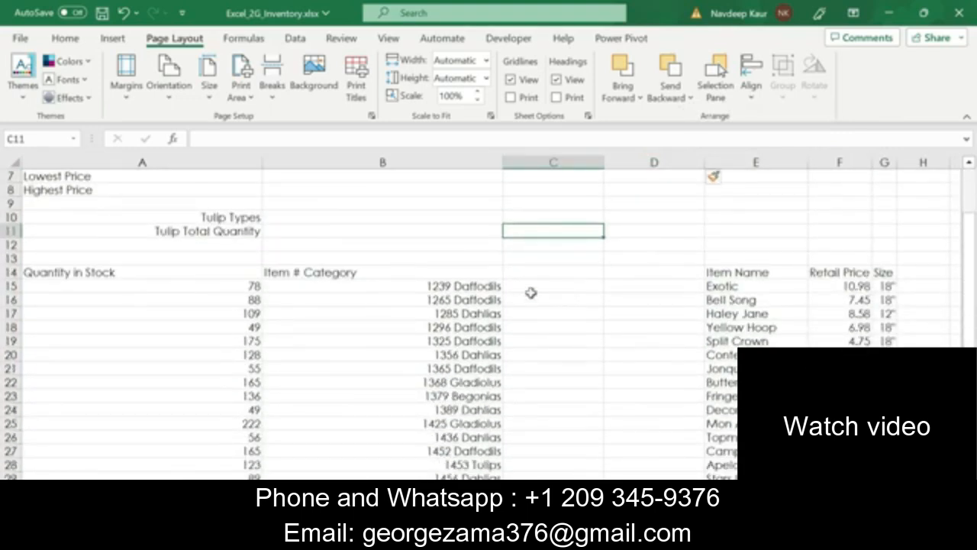
drag(430, 285, 500, 447)
scroll(595, 321, up, 7)
click(541, 356)
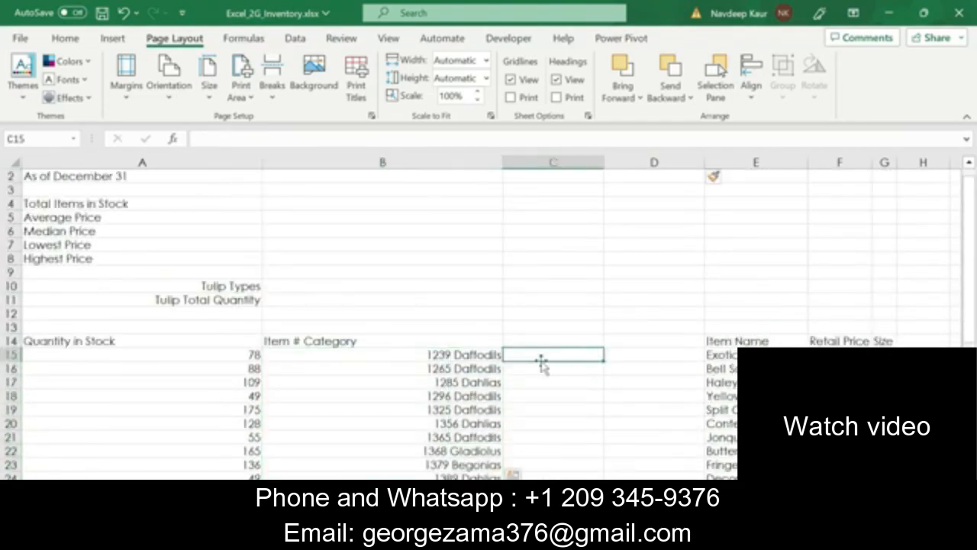
click(654, 353)
click(561, 355)
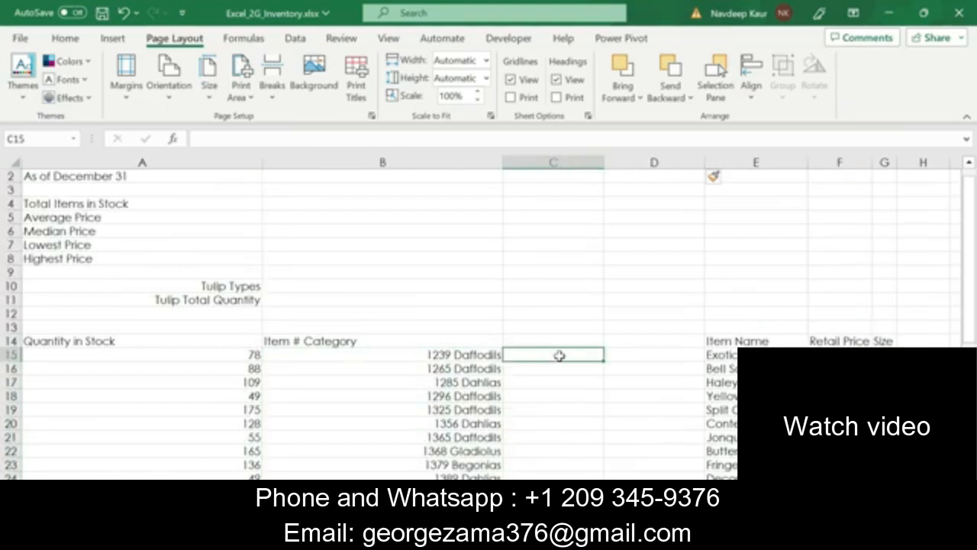
click(647, 349)
click(544, 356)
click(530, 339)
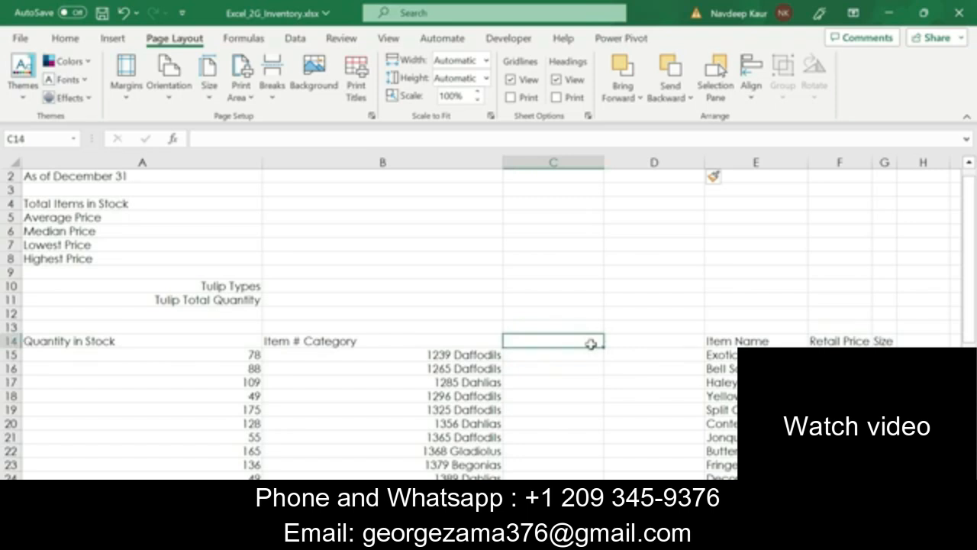
click(578, 536)
click(554, 536)
Enter the first item number, 1239, in cell C15.
click(537, 354)
text(12)
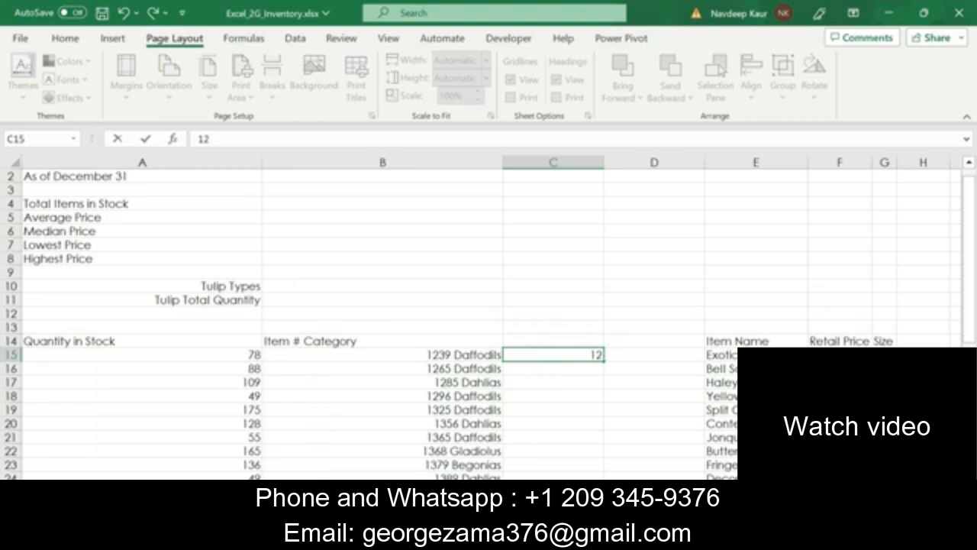
text(39)
key(Return)
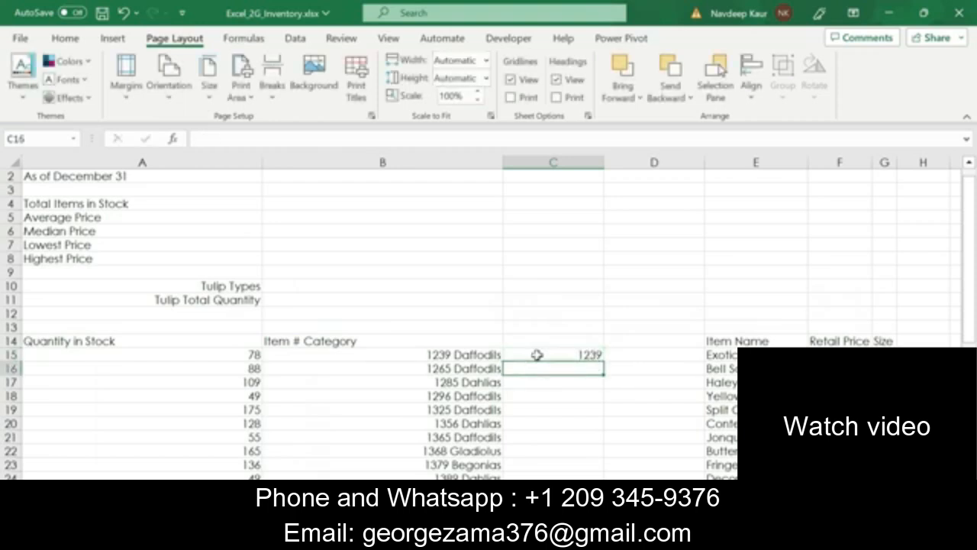
Flash Fill column C from cell C15 with the remaining item numbers and check the filled rows.
click(536, 354)
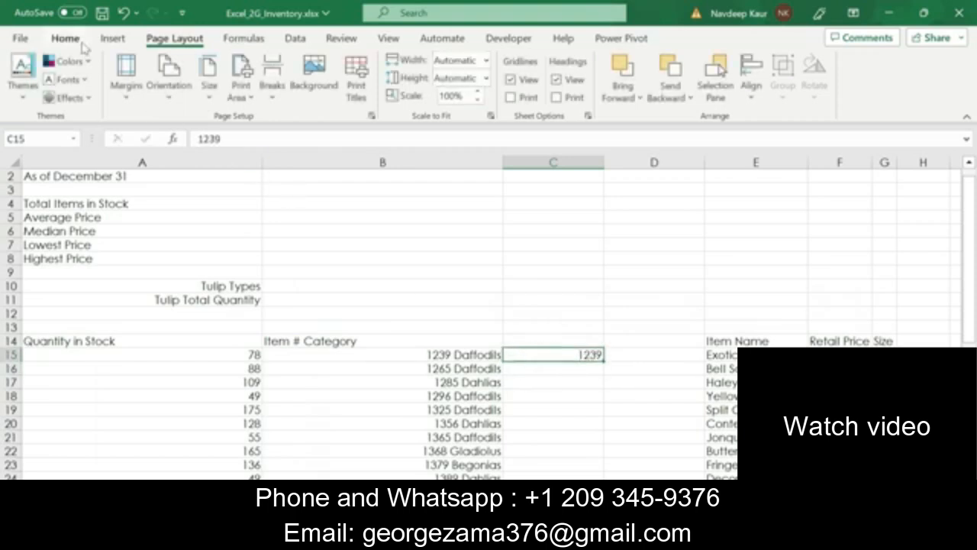
click(77, 40)
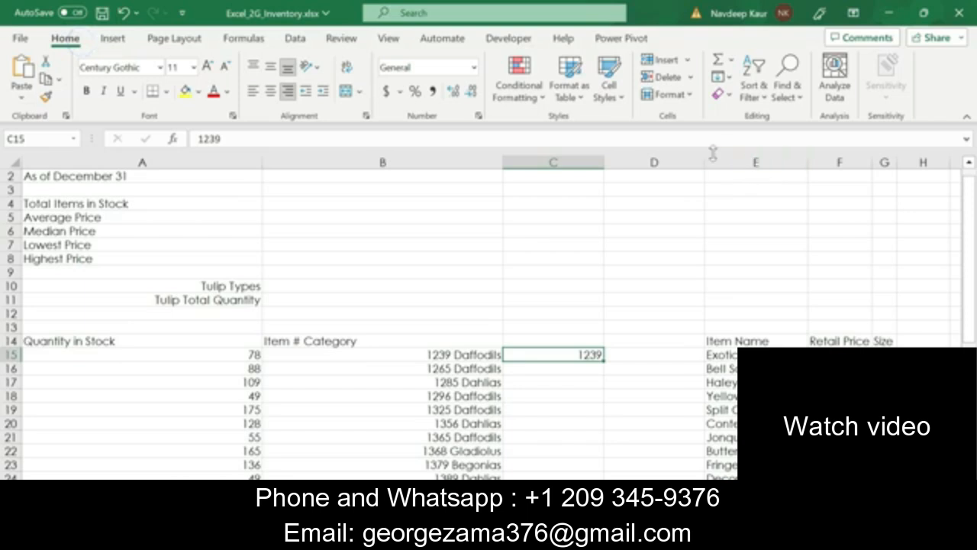
click(724, 76)
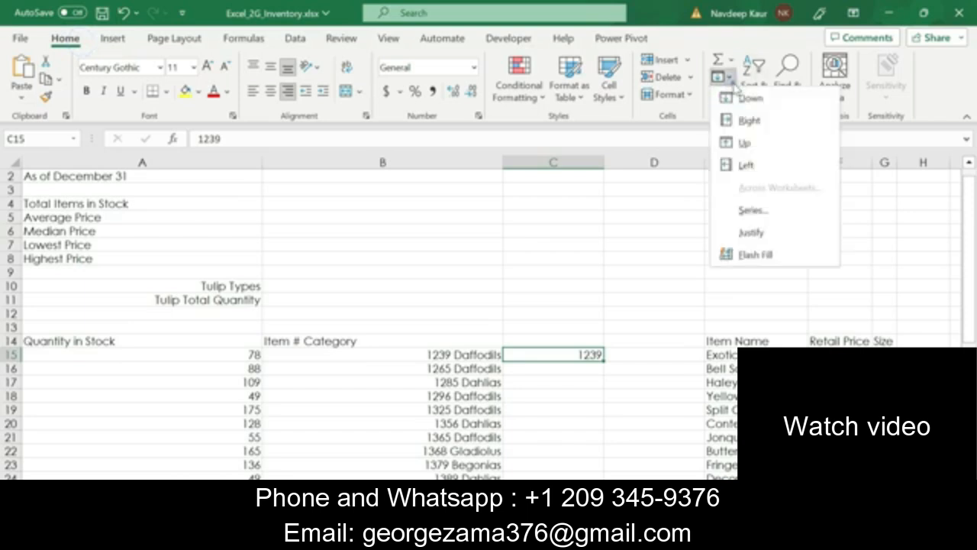
click(753, 254)
scroll(572, 323, down, 4)
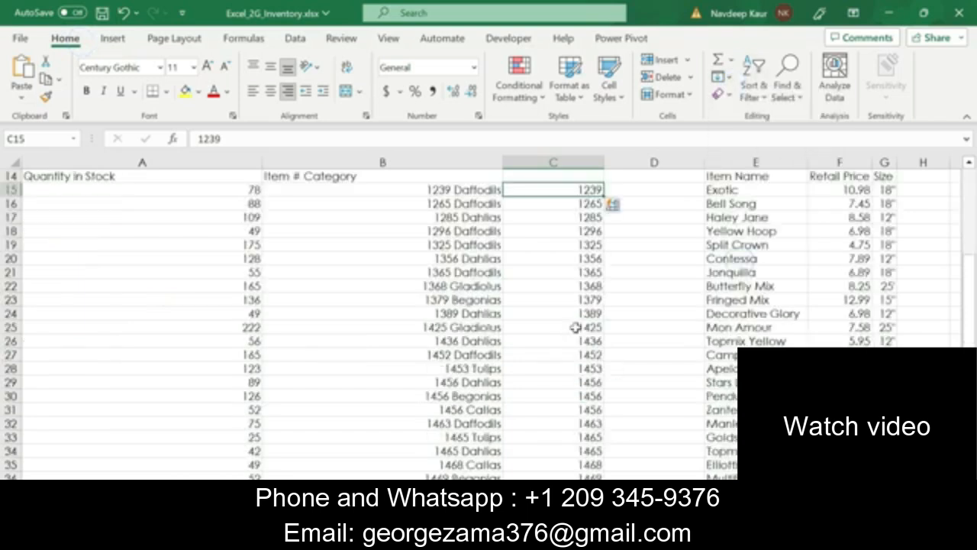
scroll(569, 324, up, 1)
scroll(570, 324, up, 2)
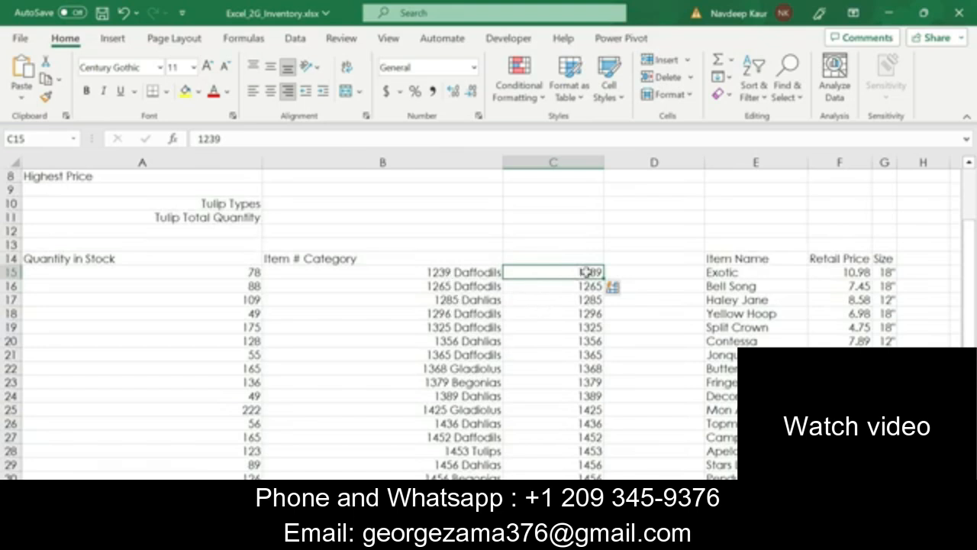
Enter the first category, Daffodils, in cell D15.
click(645, 277)
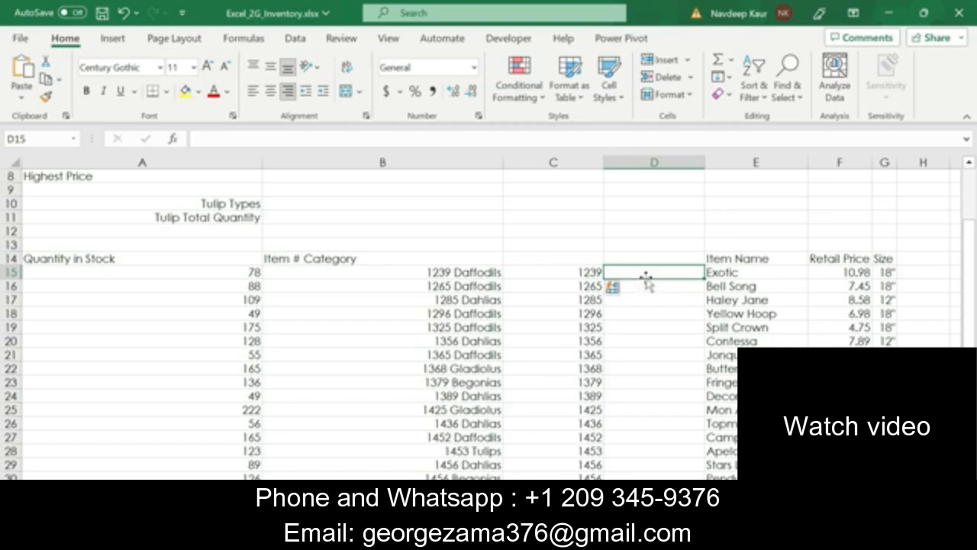
text(dA)
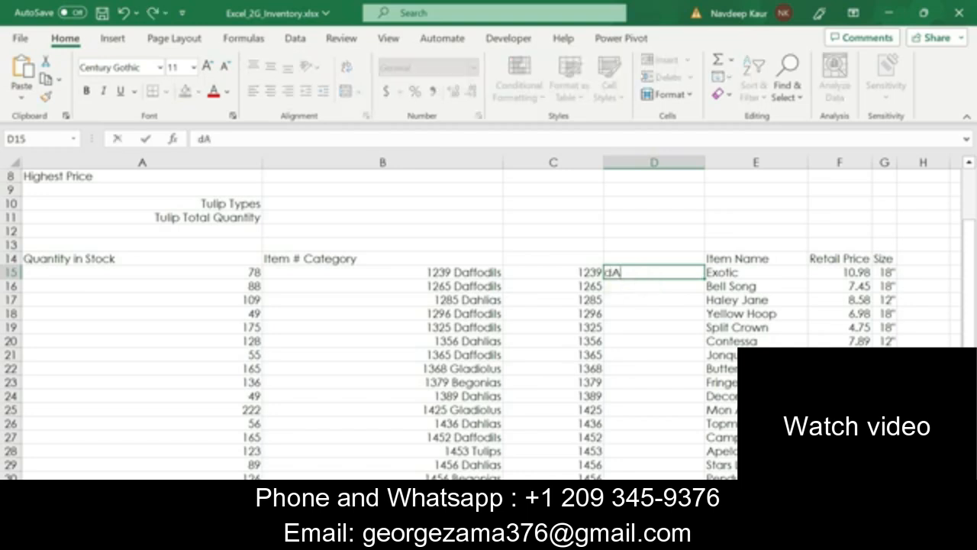
key(BackSpace)
key(BackSpace)
text(Daffodils)
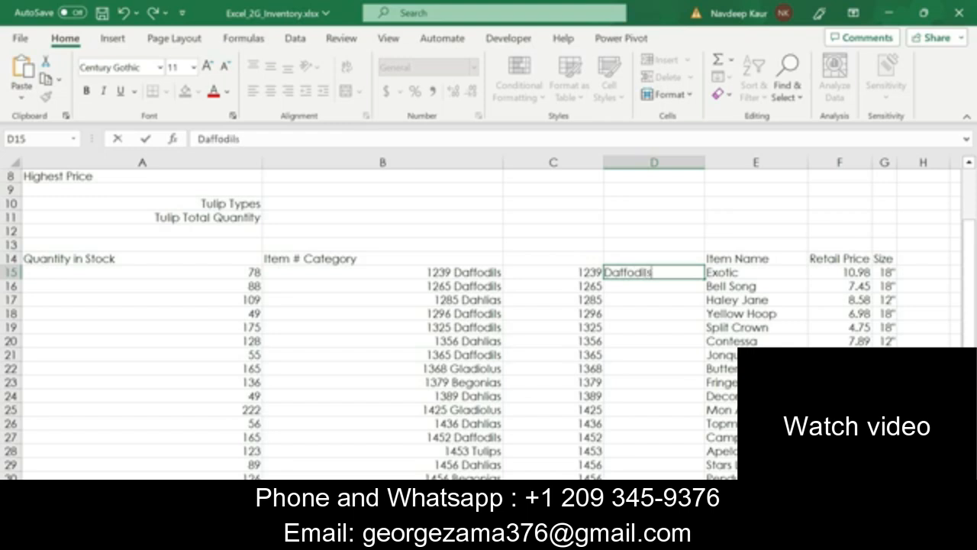
key(Return)
Flash Fill column D from cell D15 with the remaining categories and check the filled rows.
click(665, 273)
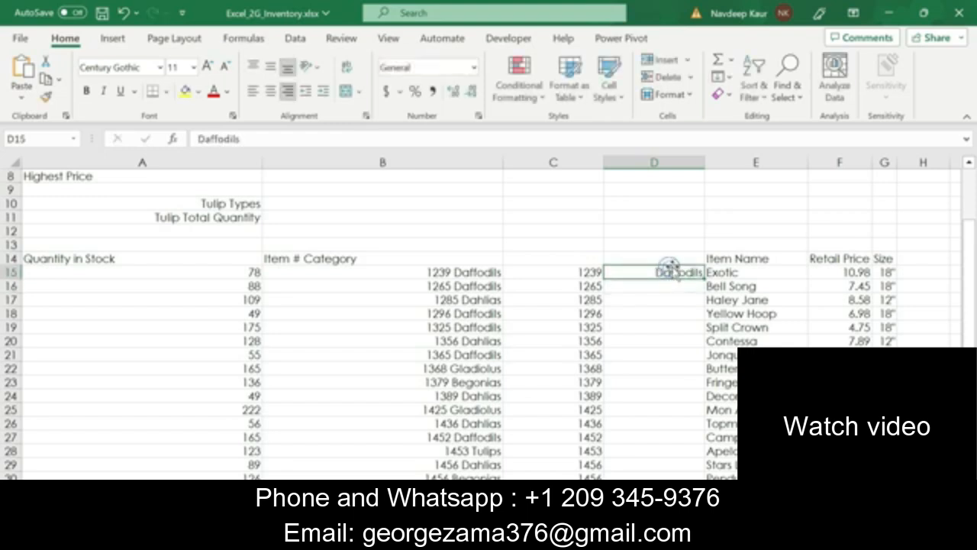
click(729, 77)
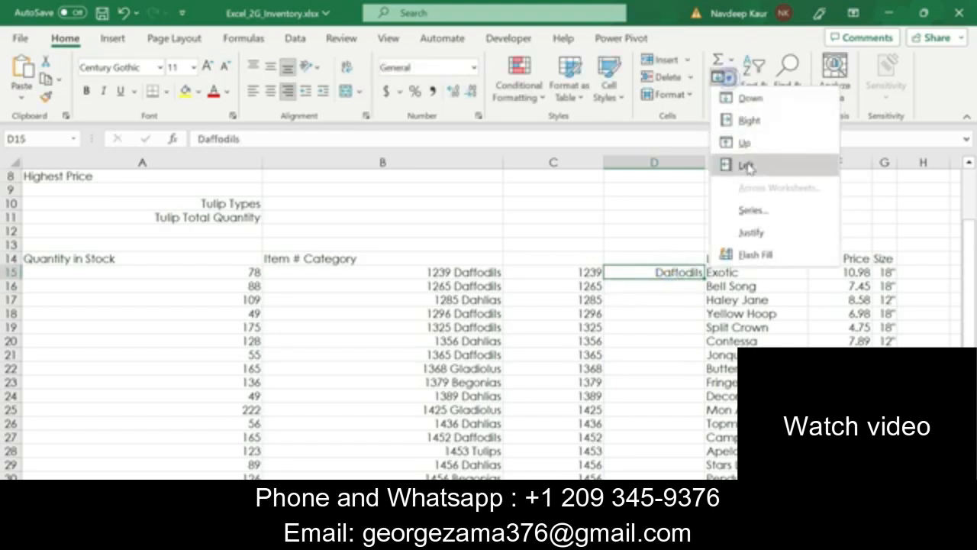
click(763, 256)
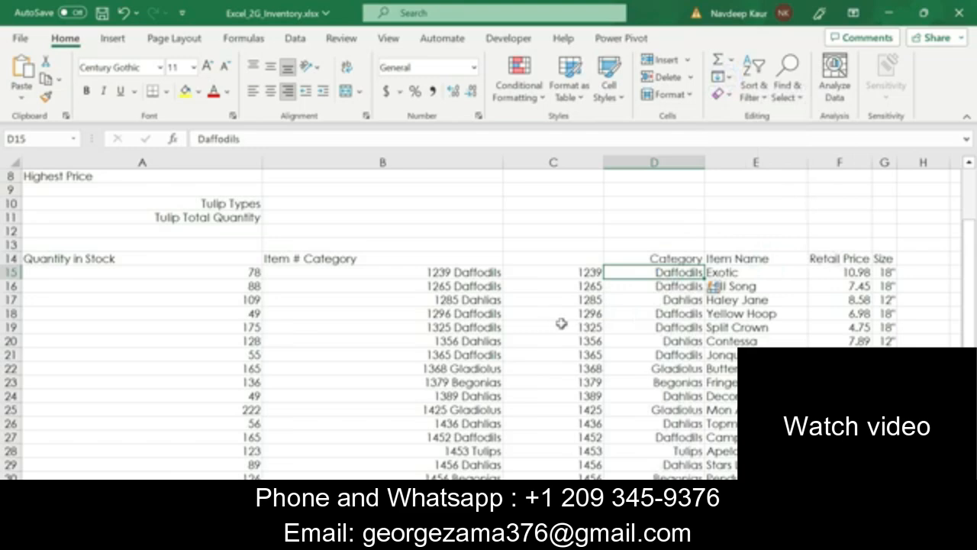
scroll(560, 323, down, 6)
scroll(561, 324, up, 7)
Switch to the Word instructions, remove the green highlight from the step 3 instruction, and bring step 4 into view.
click(556, 536)
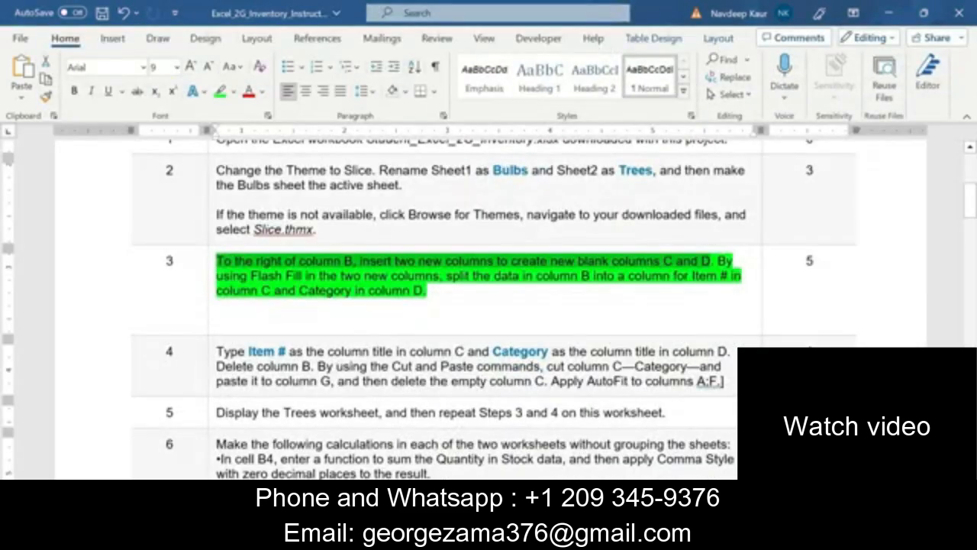
click(618, 303)
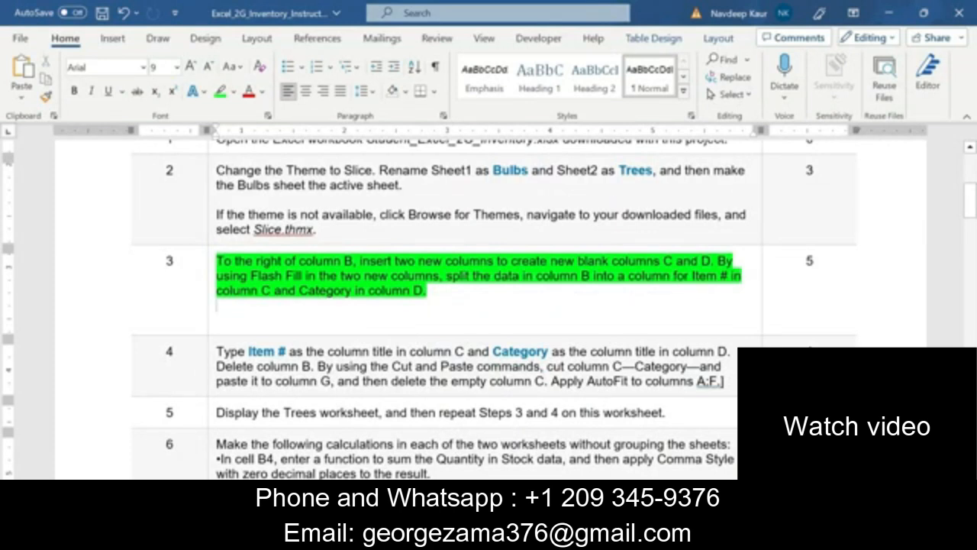
drag(455, 297, 217, 261)
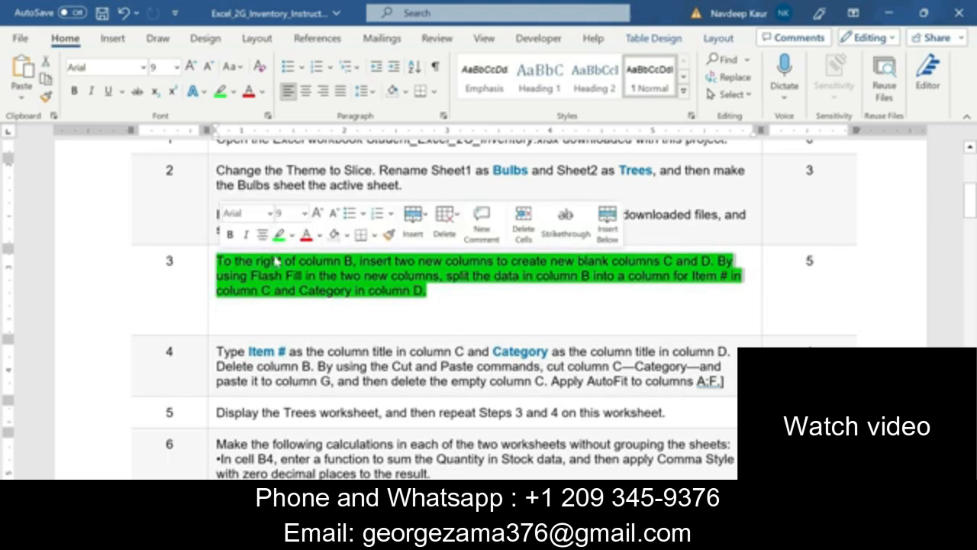
click(279, 235)
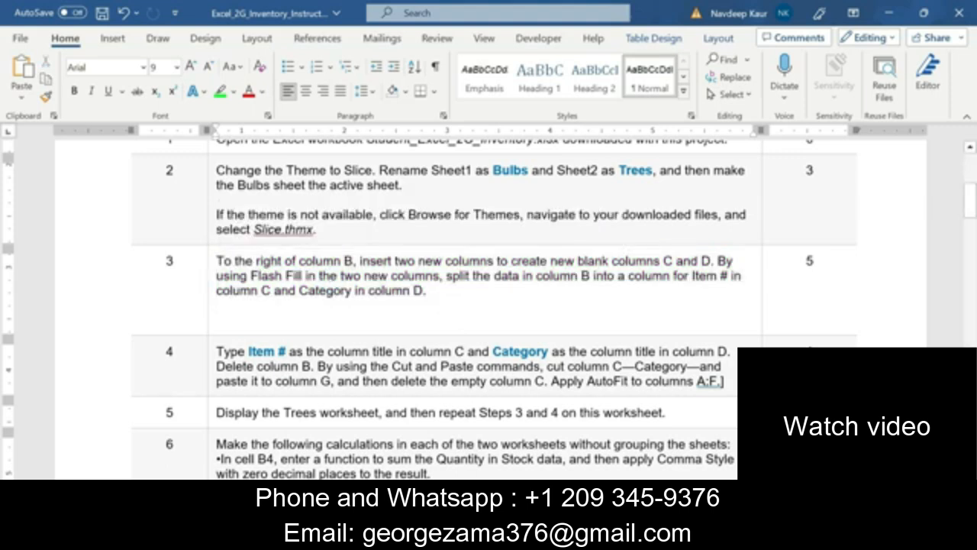
scroll(718, 380, down, 1)
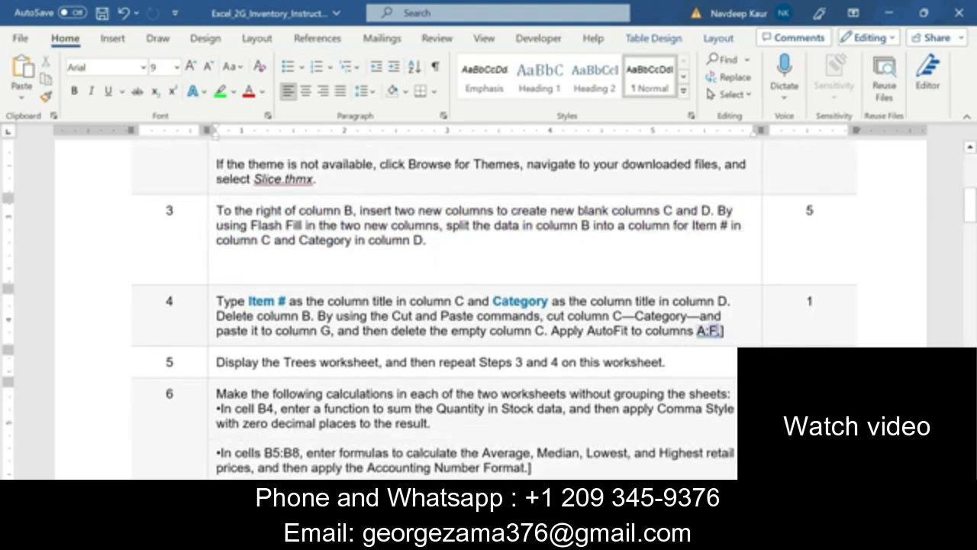
Highlight the step 4 instruction text in green and read through its column title requirements.
drag(721, 330, 216, 301)
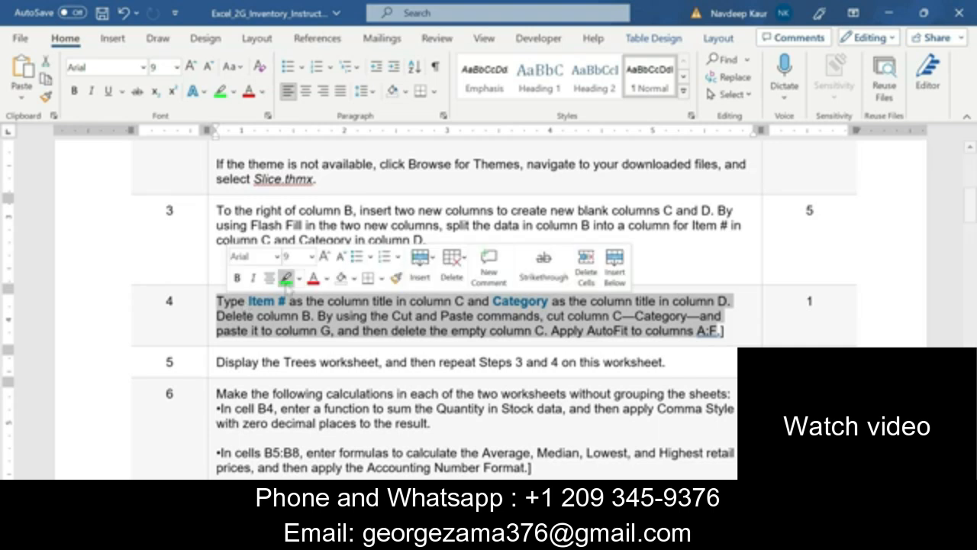
click(284, 278)
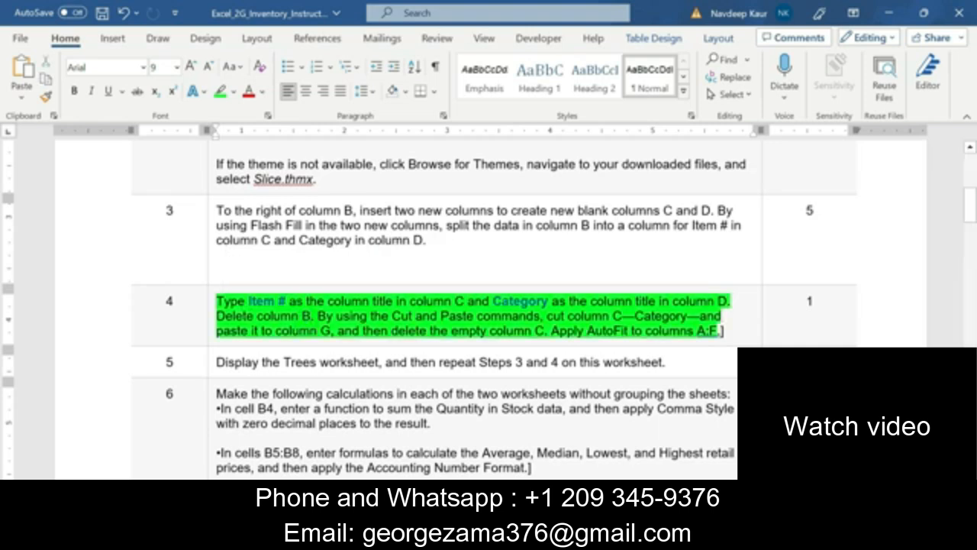
click(468, 300)
click(496, 299)
drag(730, 300, 228, 304)
click(261, 315)
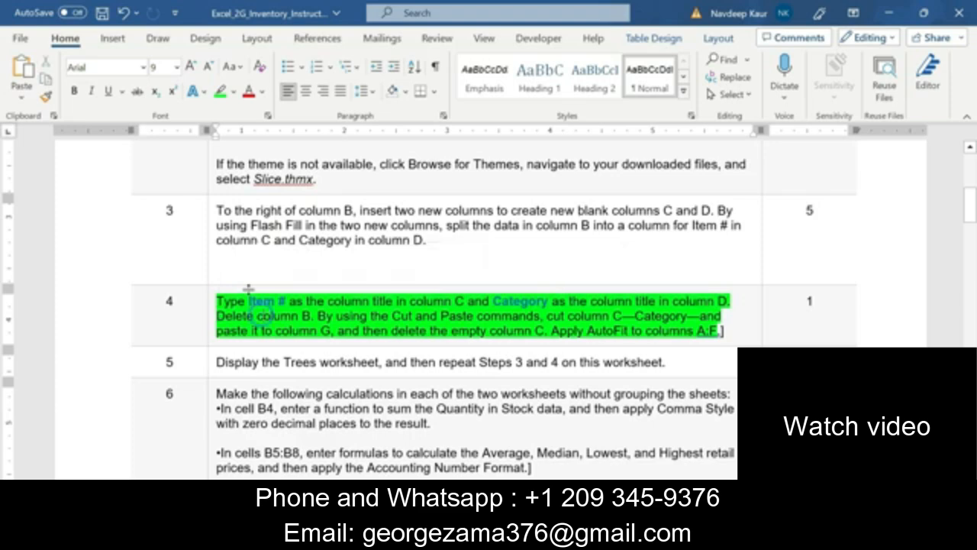
Copy the title Item # from the step 4 instruction and paste it into cell C14 of the Excel workbook.
double_click(259, 301)
key(ctrl+c)
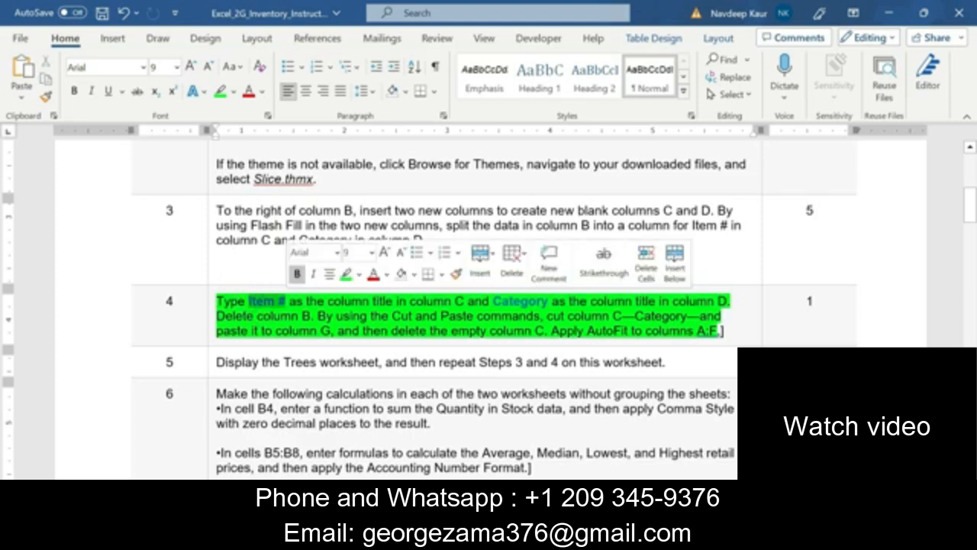
click(504, 534)
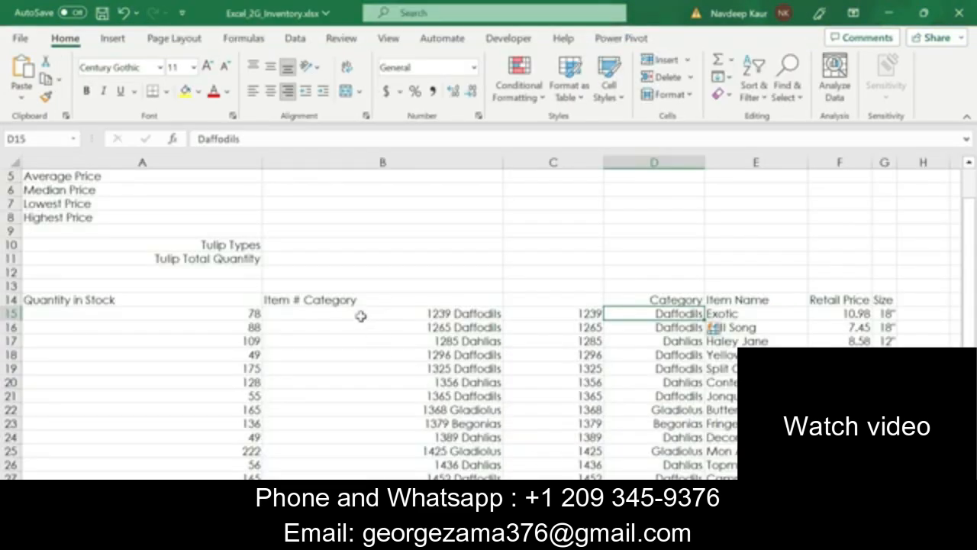
click(543, 299)
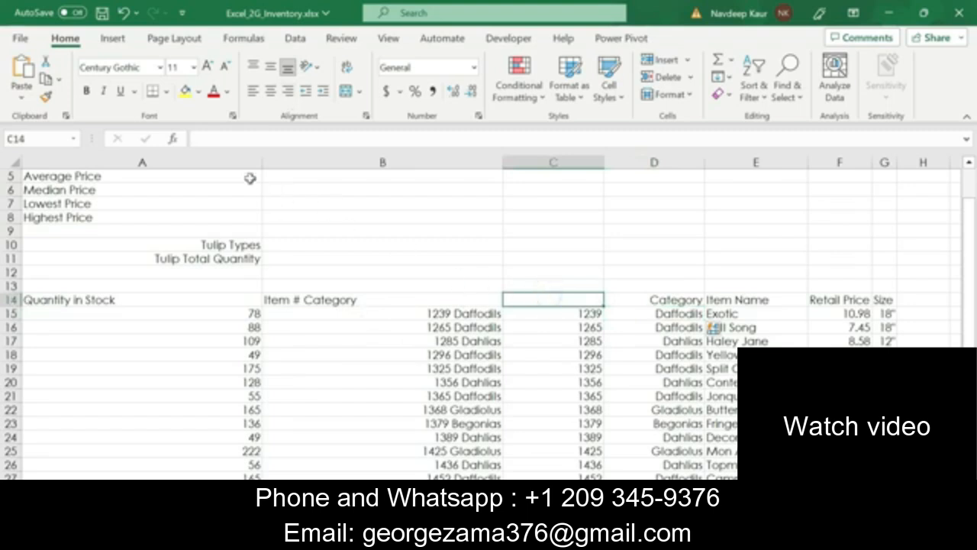
click(225, 139)
key(ctrl+v)
key(Return)
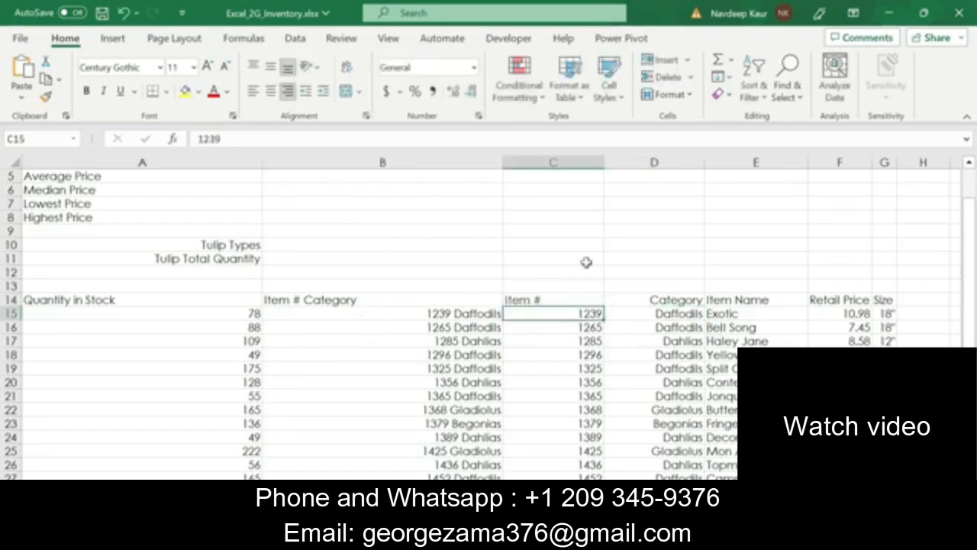
Check the Category title in cell D14 against step 4 of the Word instructions, and delete column B in Excel.
click(662, 300)
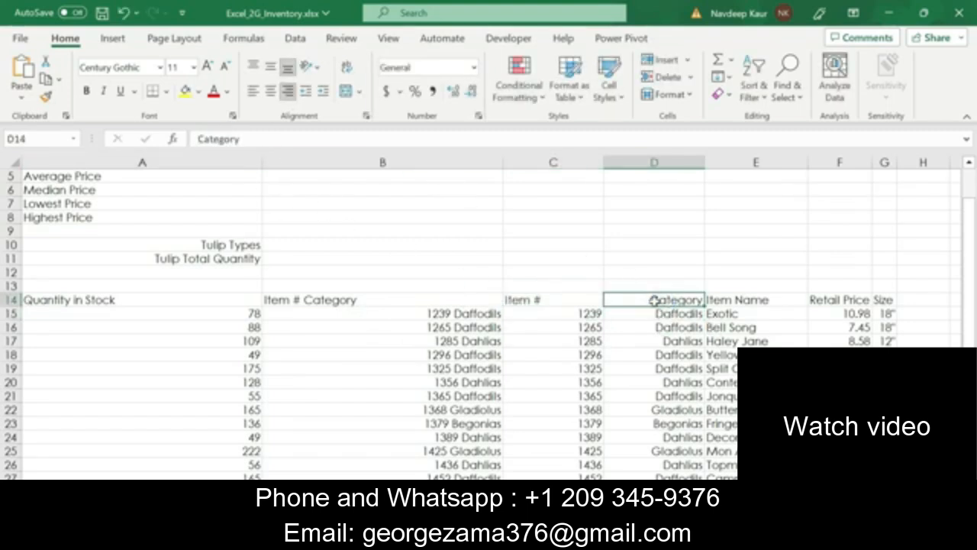
key(alt+Tab)
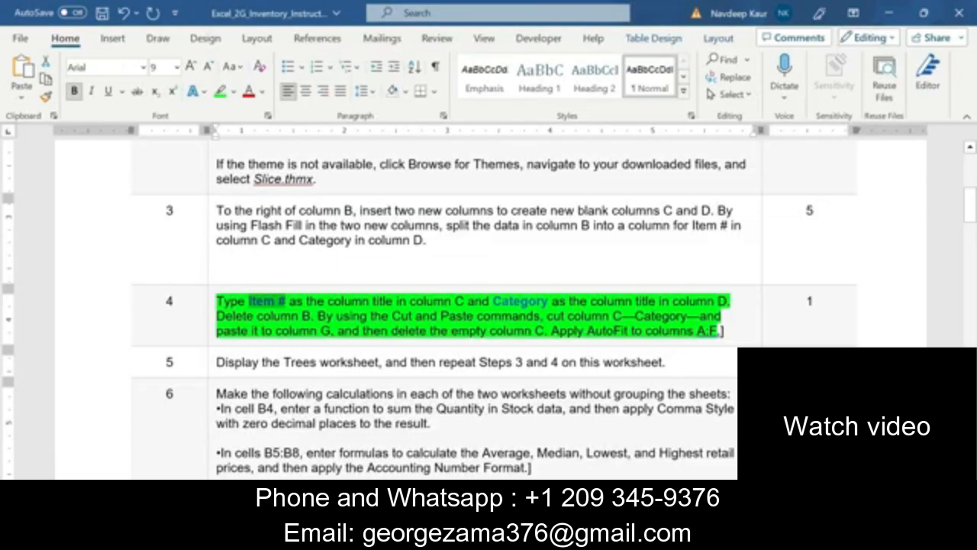
key(alt+Tab)
right_click(398, 164)
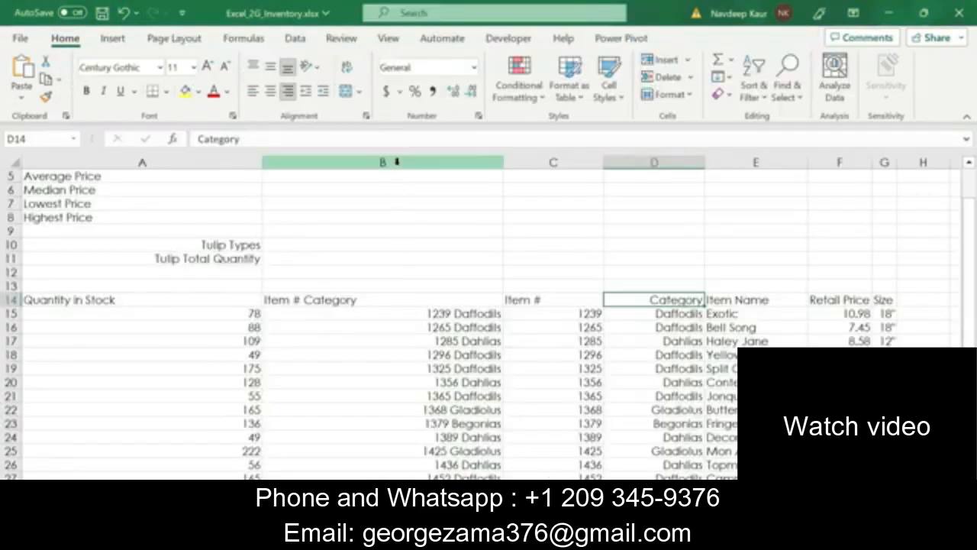
click(465, 345)
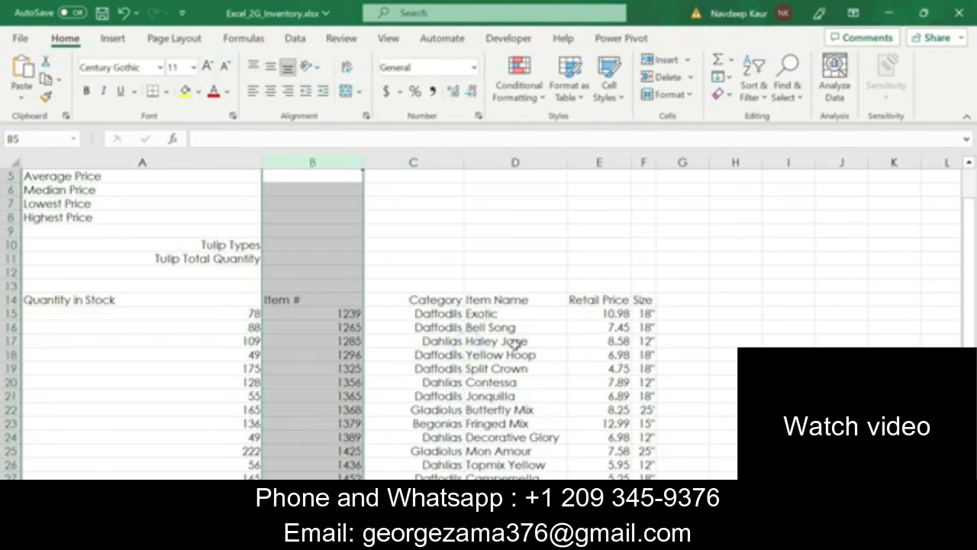
Consult step 4 in Word, then cut the Category column C in Excel and paste it into column G.
key(alt+Tab)
scroll(489, 305, down, 2)
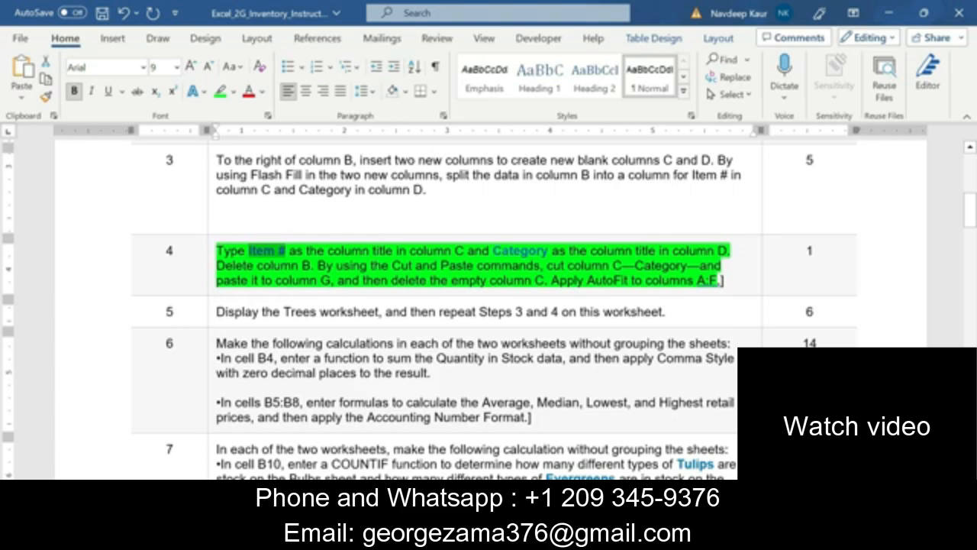
click(535, 537)
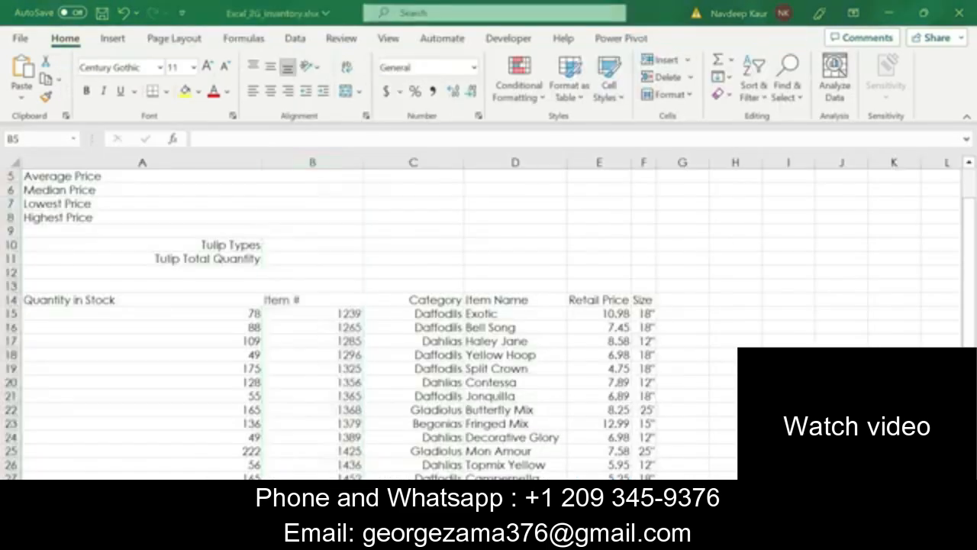
click(436, 162)
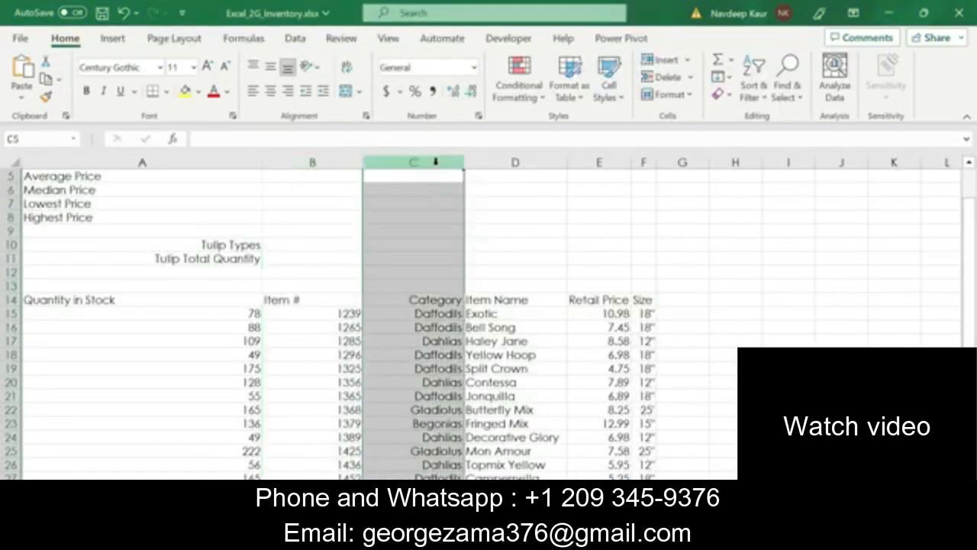
right_click(436, 162)
click(478, 209)
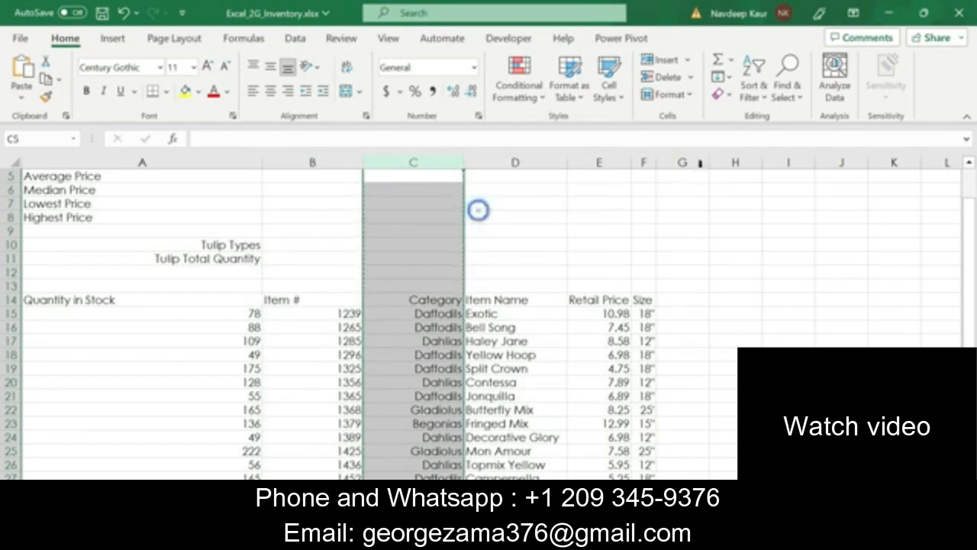
click(682, 162)
key(ctrl+v)
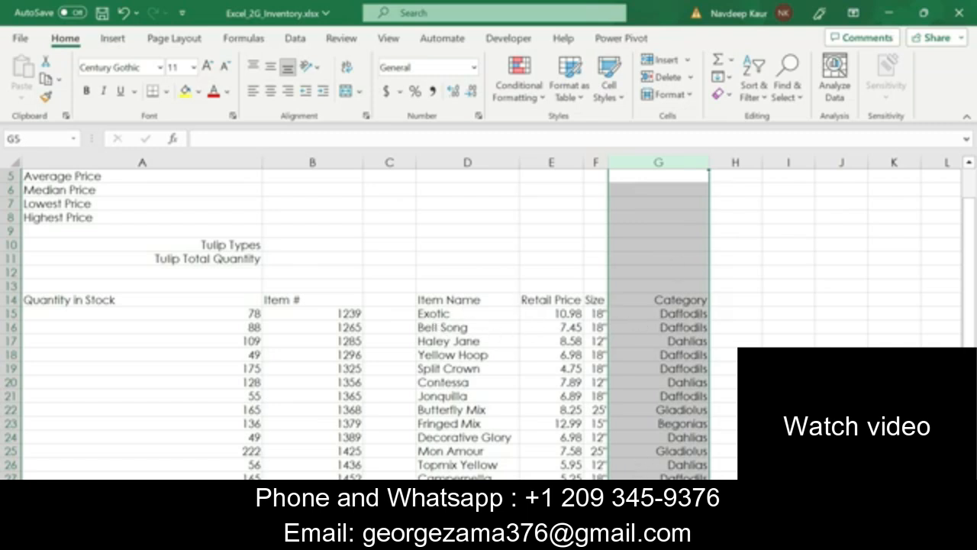
Reread the empty-column instruction in Word's step 4 and delete the empty column C in the Excel sheet.
key(alt+Tab)
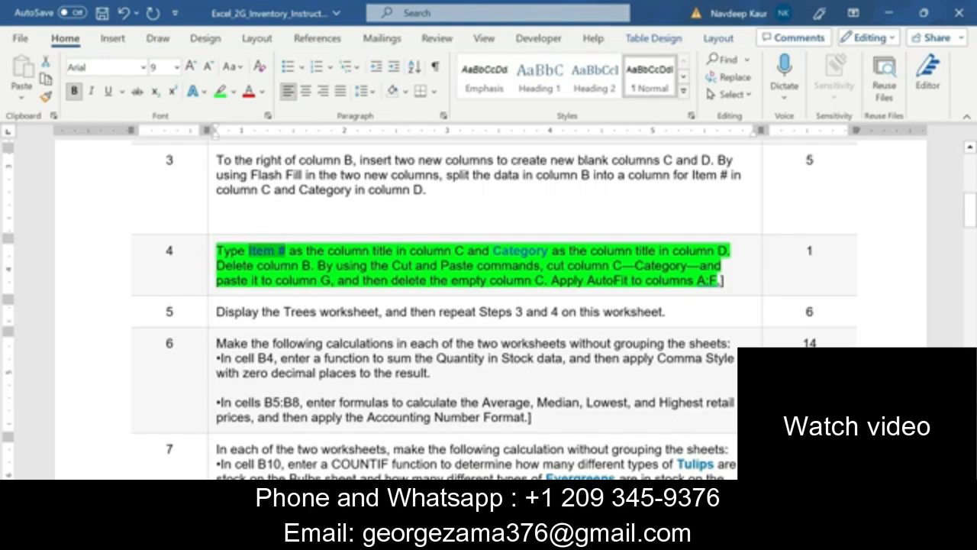
drag(544, 281, 364, 280)
key(alt+Tab)
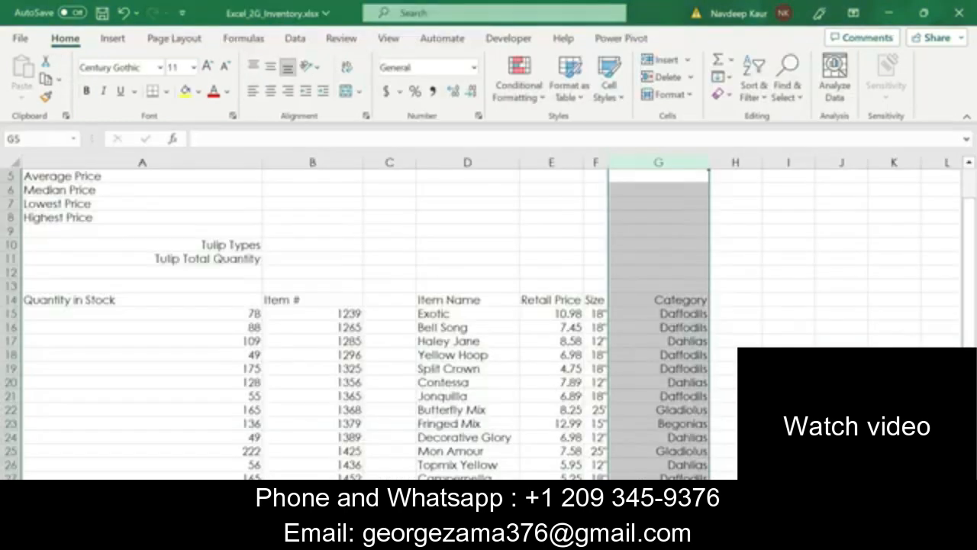
right_click(394, 163)
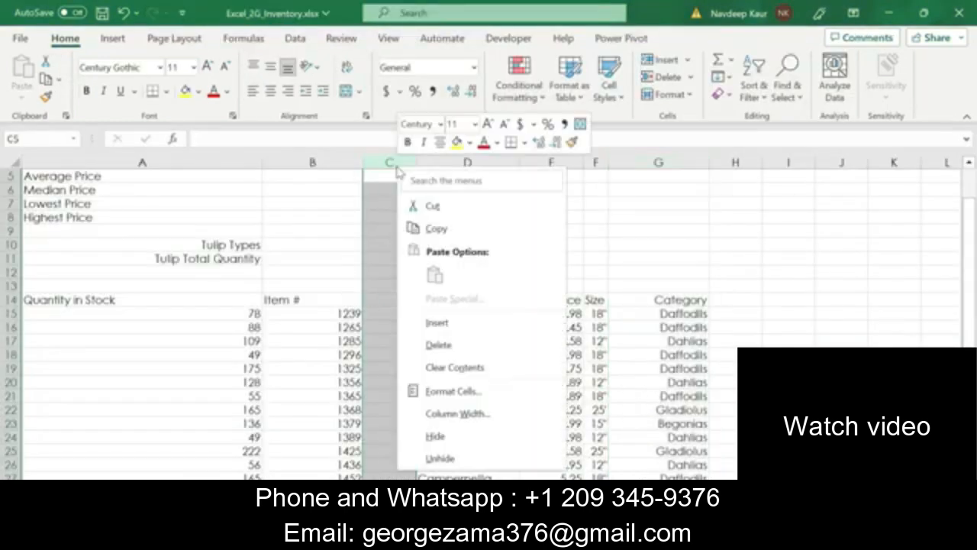
click(432, 348)
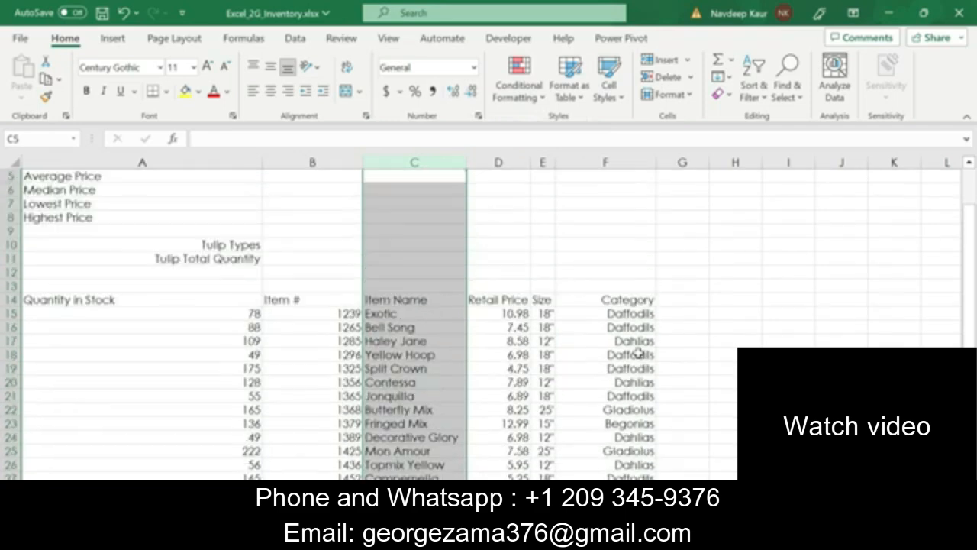
Reread the AutoFit instruction in Word, apply AutoFit Column Width to columns A:F in Excel, and review the resized sheet.
key(alt+Tab)
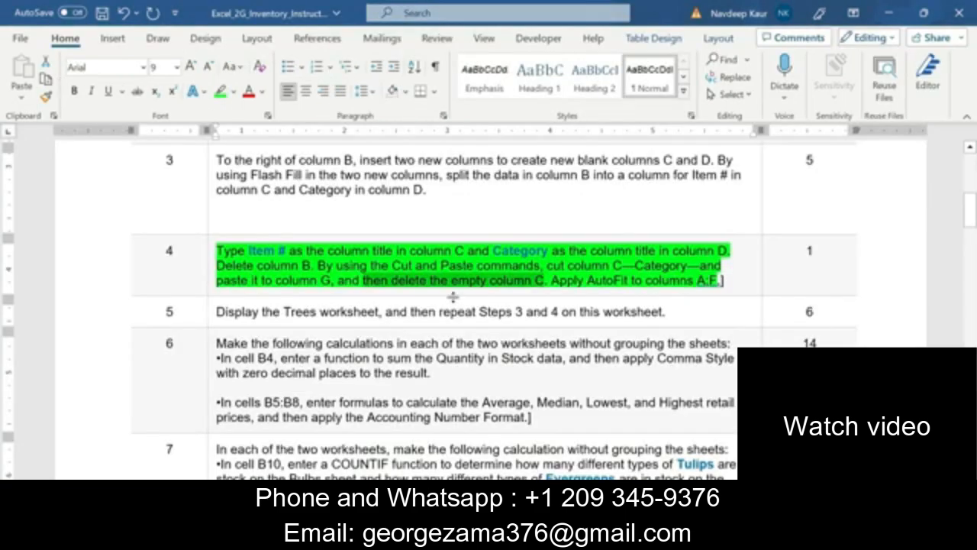
drag(551, 280, 719, 280)
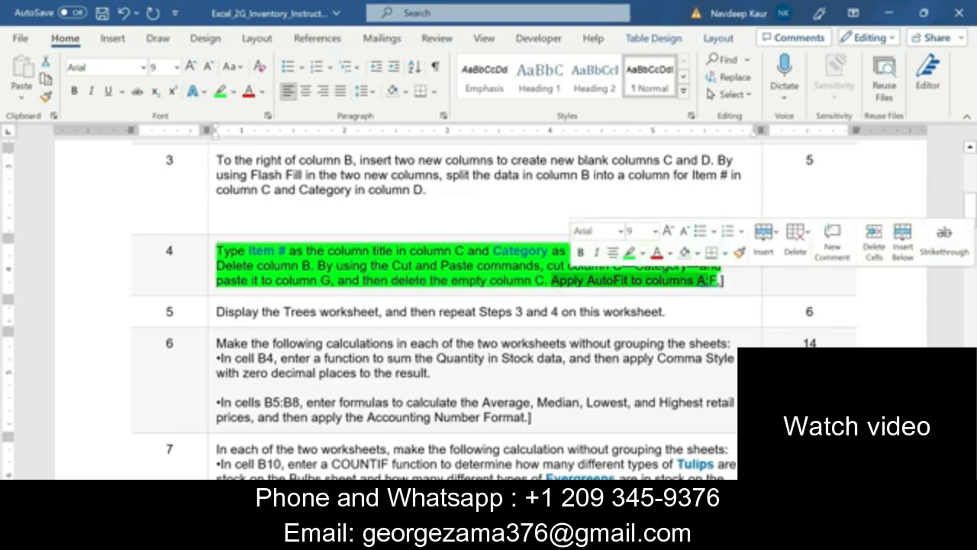
key(alt+Tab)
click(103, 162)
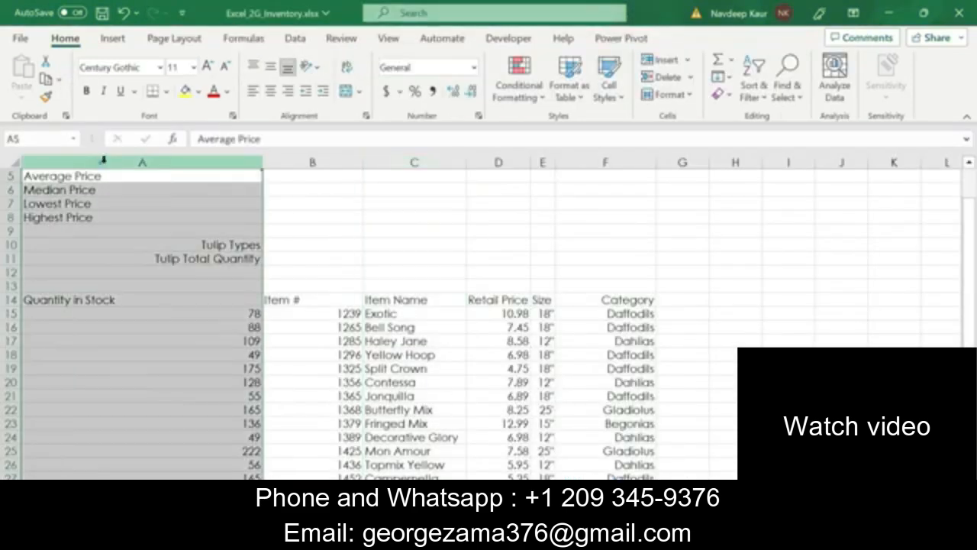
drag(581, 164, 313, 163)
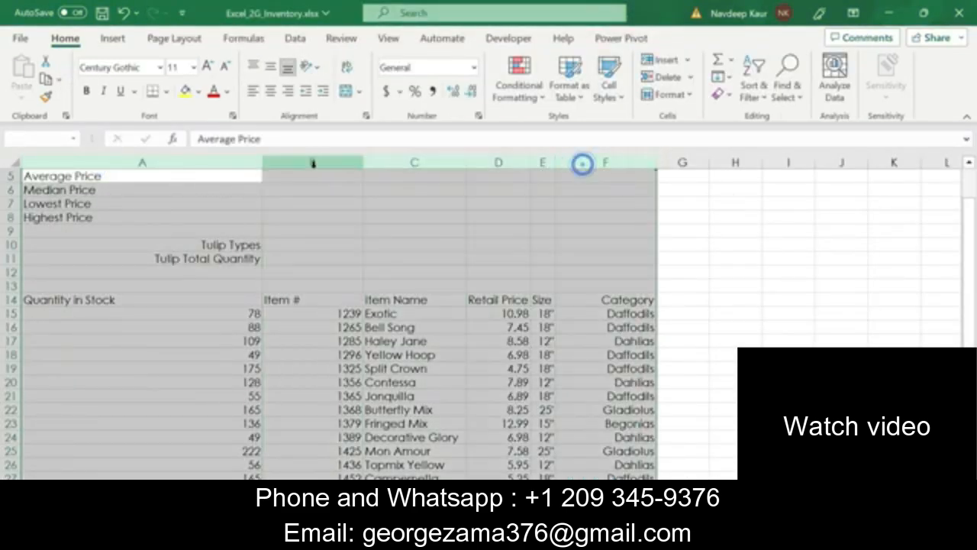
click(669, 94)
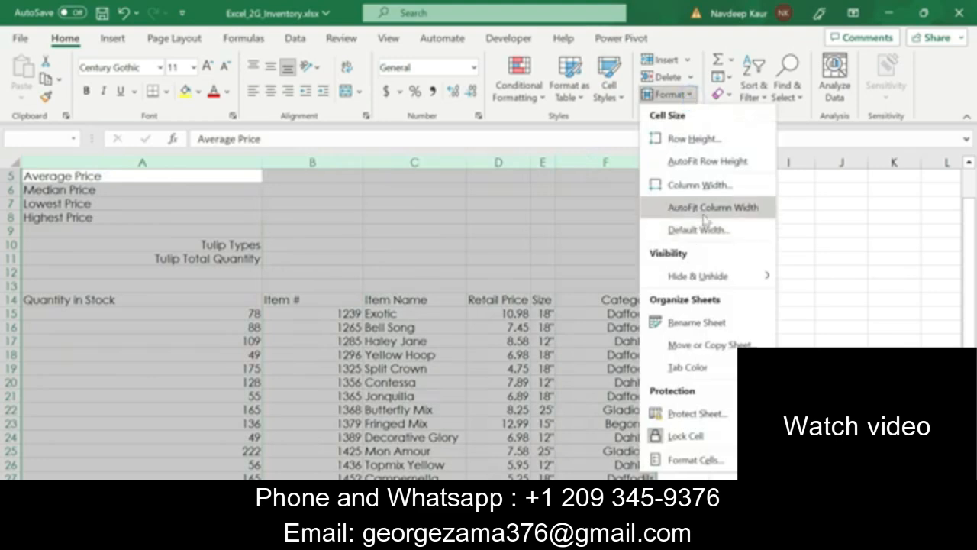
click(703, 208)
click(359, 286)
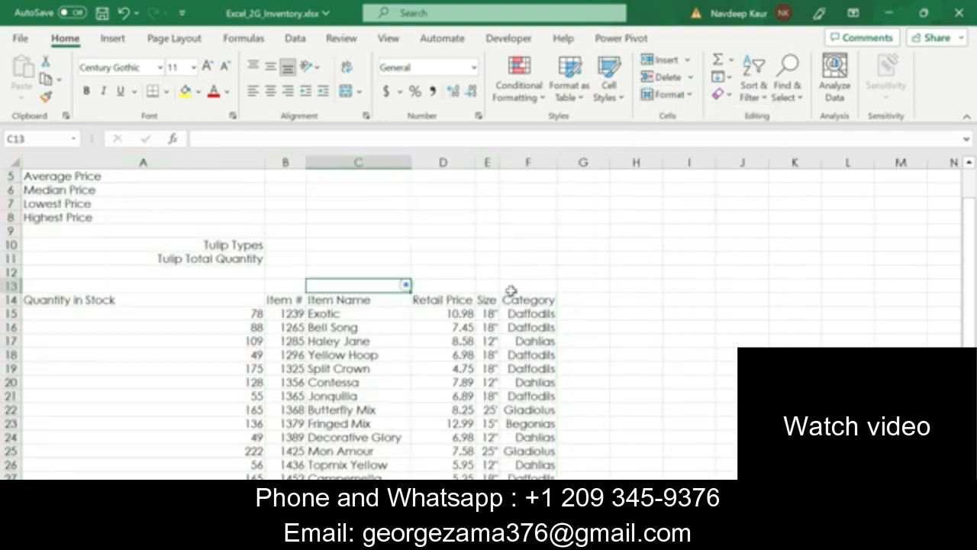
scroll(616, 290, down, 6)
scroll(615, 290, up, 2)
scroll(613, 291, up, 5)
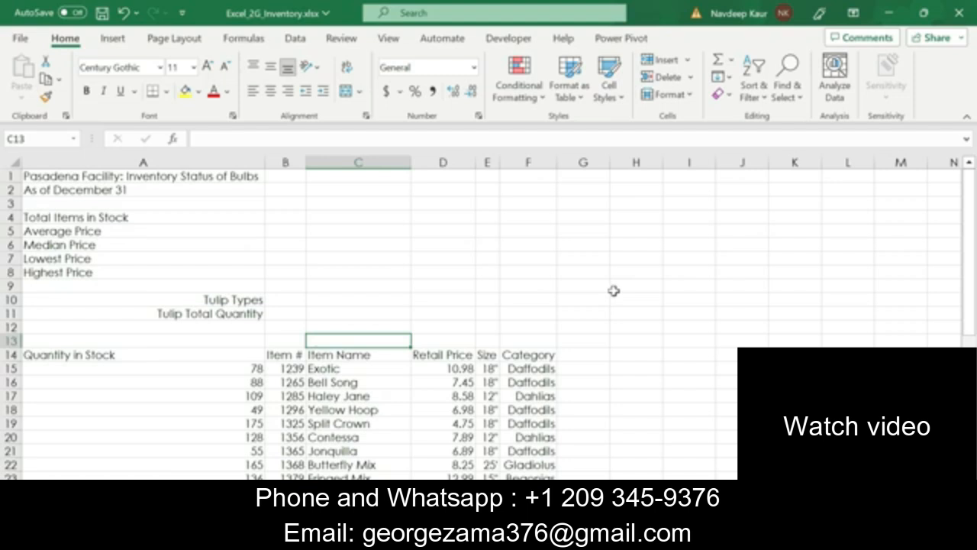
Switch to the Word instructions and remove the green highlight from the step 4 instruction.
key(alt+Tab)
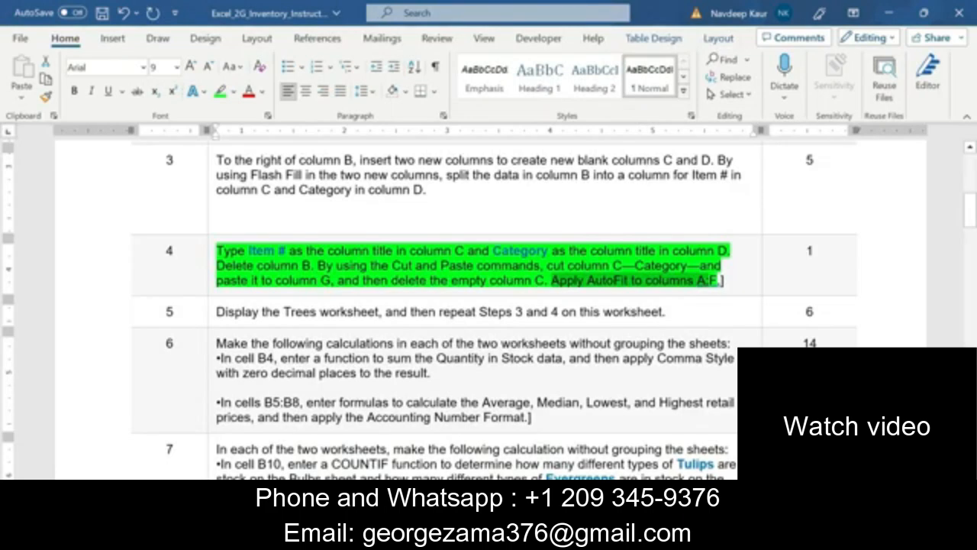
click(656, 293)
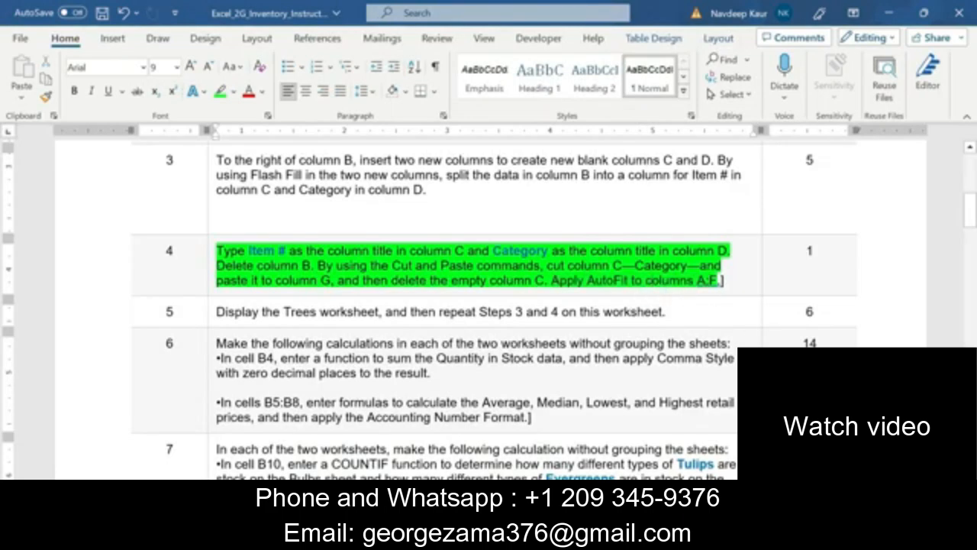
drag(218, 249, 718, 280)
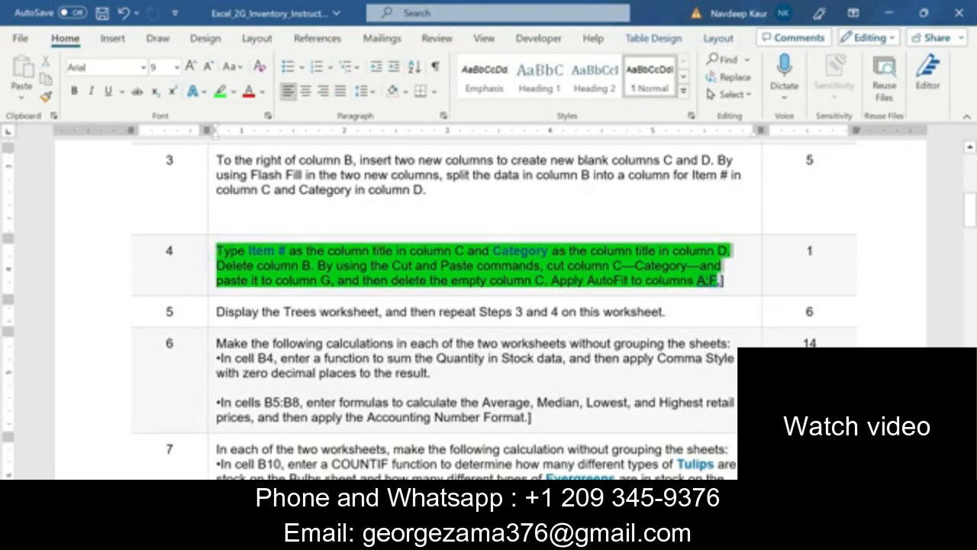
click(630, 252)
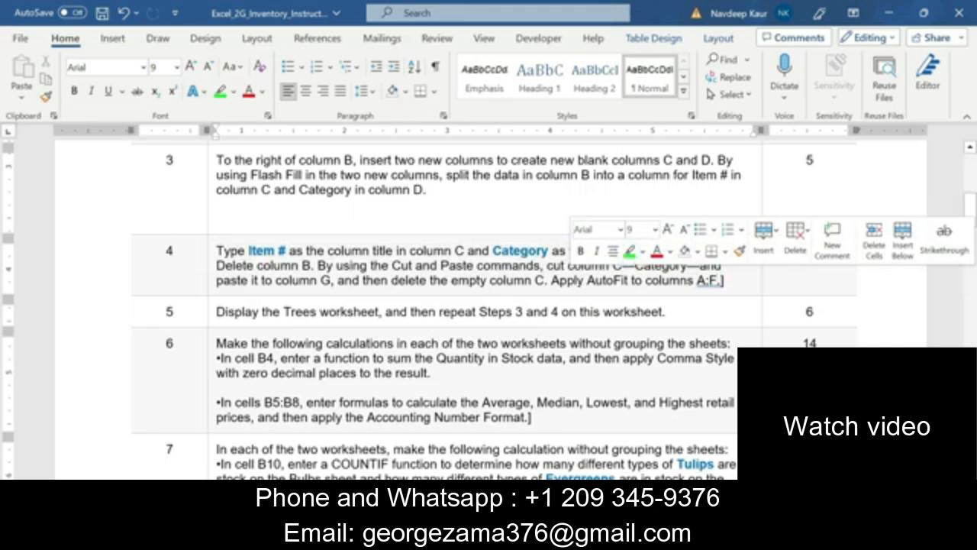
Highlight the step 5 instruction in green, review steps 3 and 4 that it repeats, and return to the Excel workbook.
drag(216, 312, 665, 311)
click(630, 273)
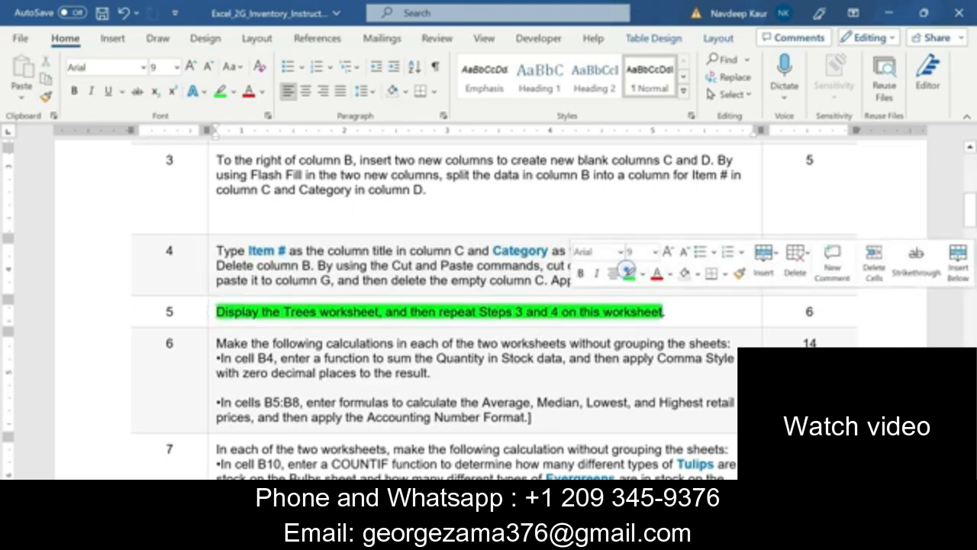
click(272, 320)
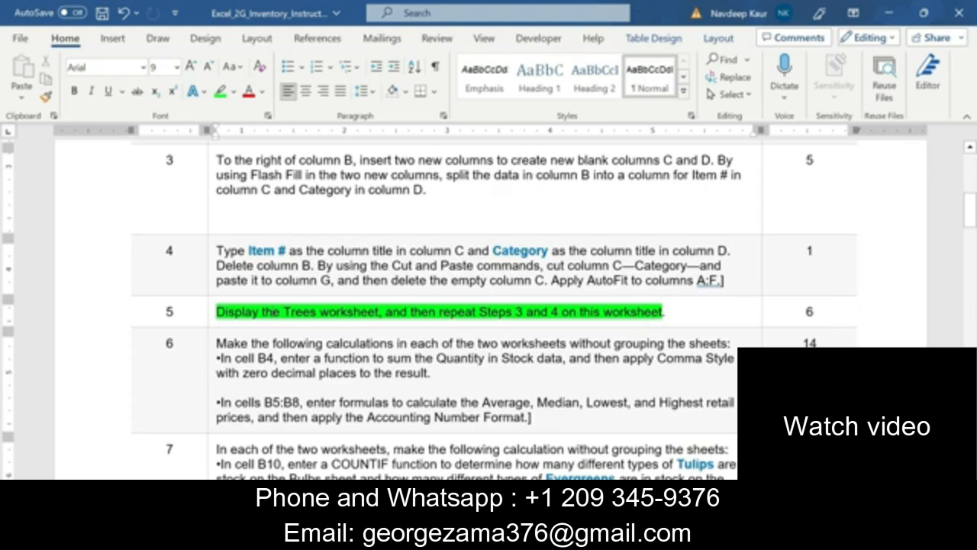
click(275, 176)
click(388, 253)
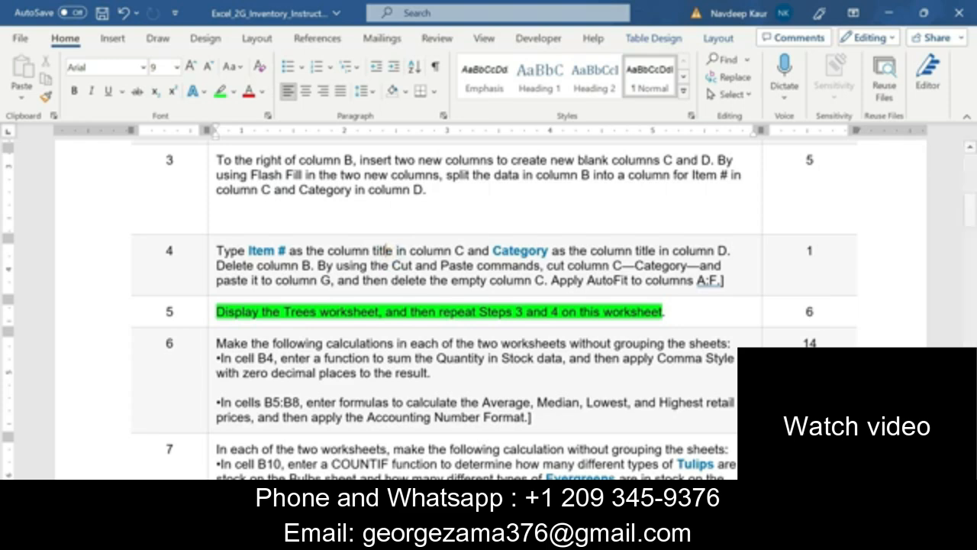
key(alt+Tab)
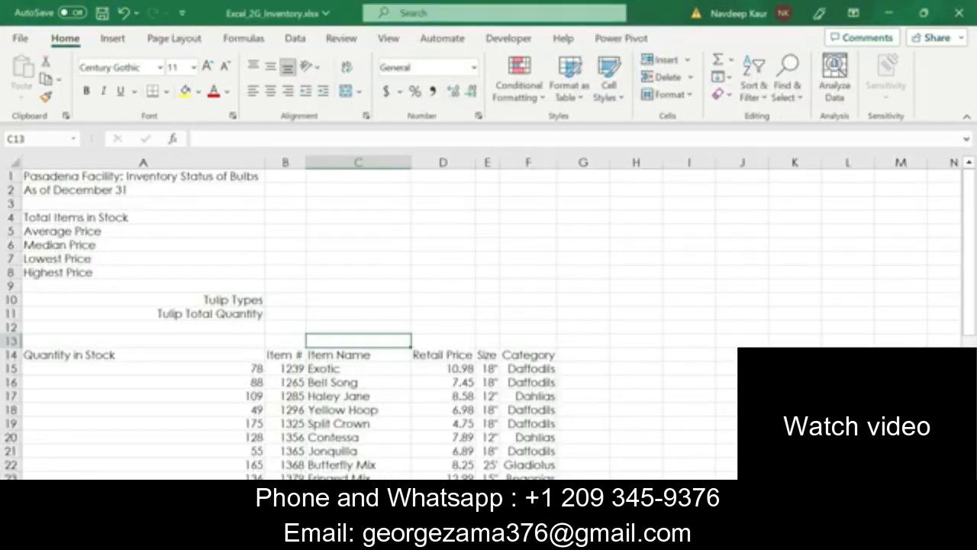
On the Trees worksheet, insert blank columns C and D directly after column B, narrowing column C before adding the second one.
click(74, 489)
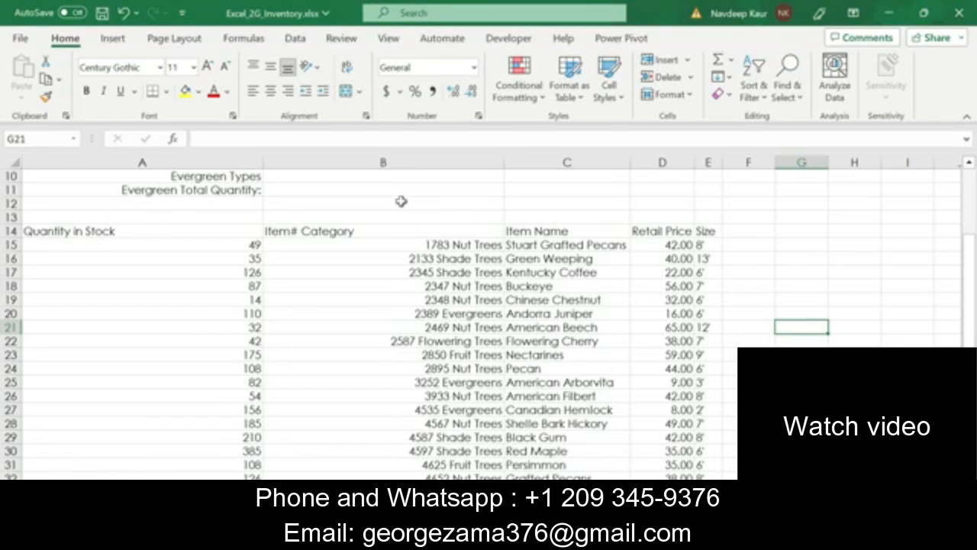
right_click(539, 163)
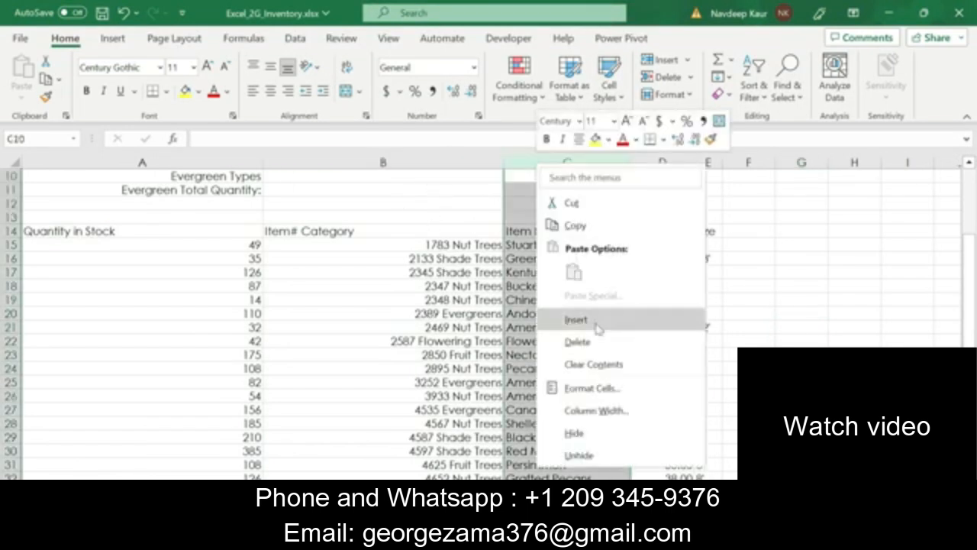
click(596, 324)
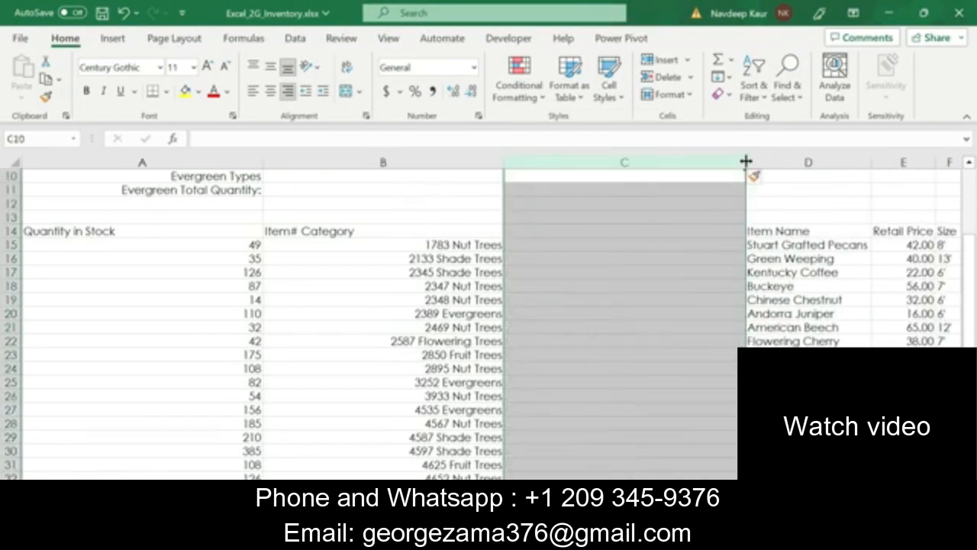
drag(746, 161, 601, 164)
click(665, 162)
right_click(658, 162)
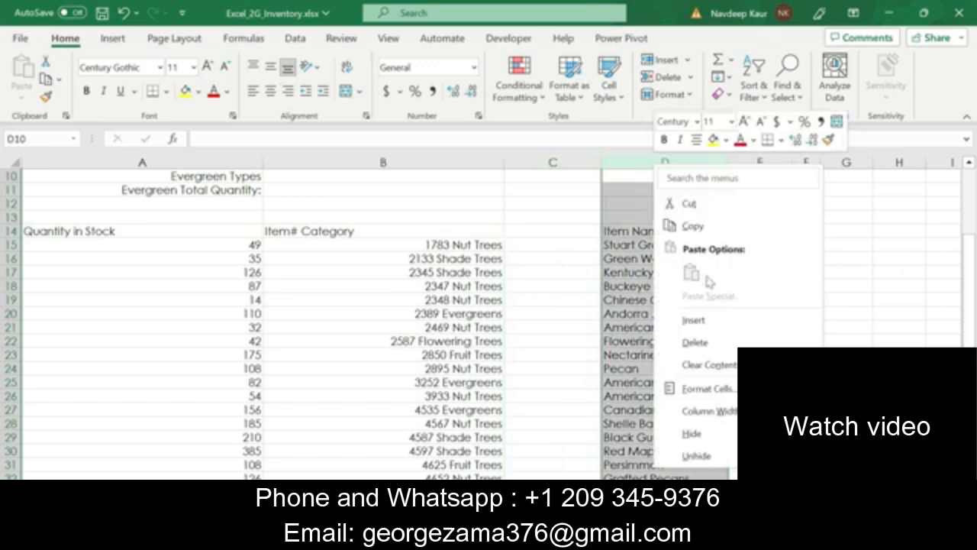
click(695, 322)
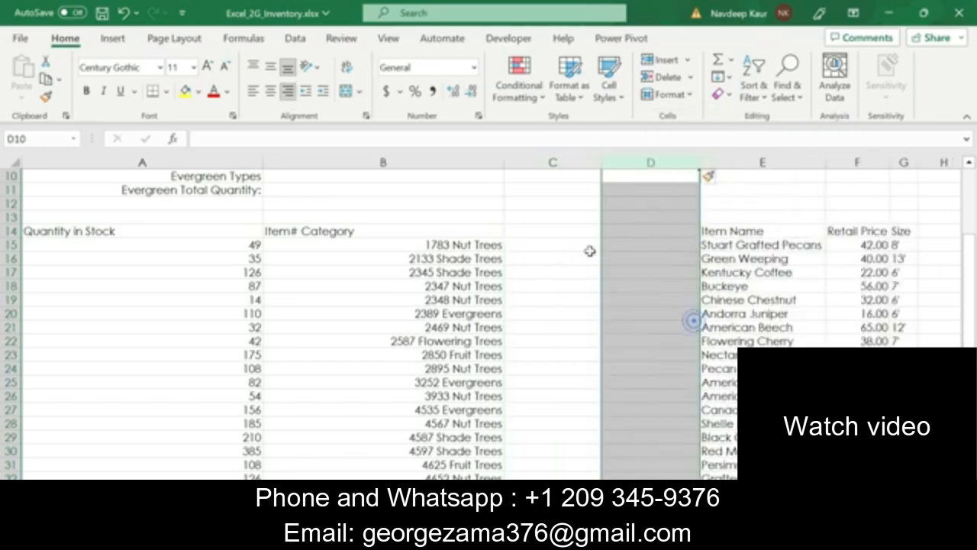
Enter 1783 in cell C15 and use Flash Fill to extract the remaining item numbers into column C.
click(539, 302)
click(449, 244)
drag(449, 244, 482, 467)
scroll(591, 394, up, 6)
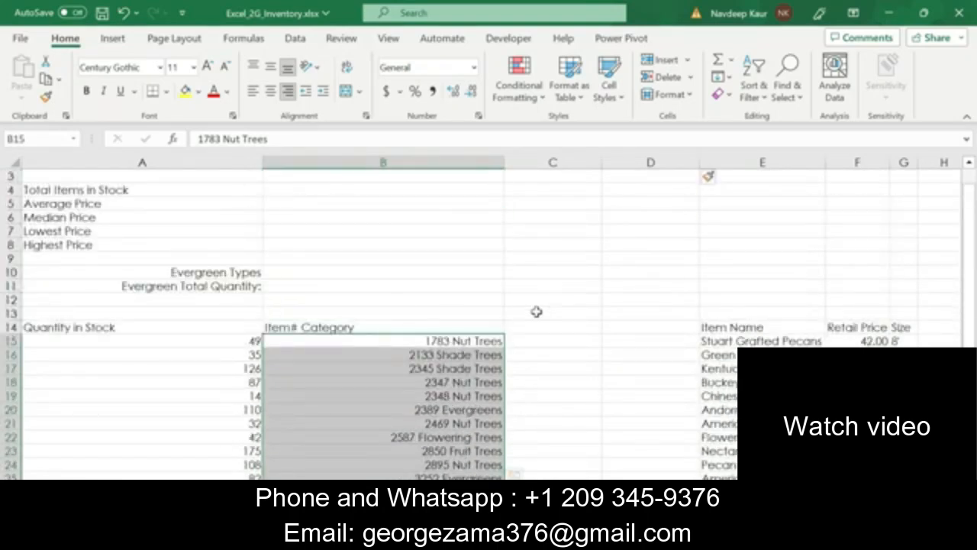
click(670, 340)
click(547, 344)
text(1)
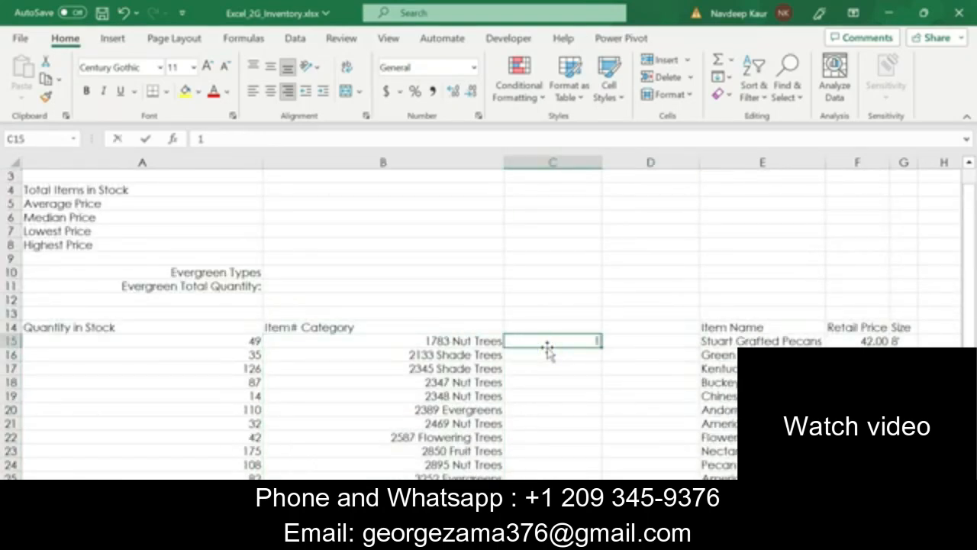
text(783)
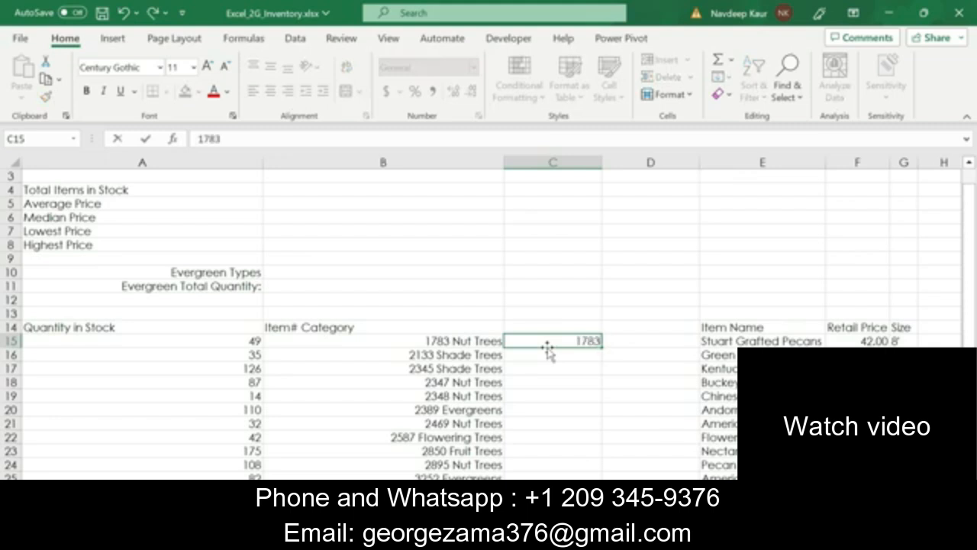
key(Return)
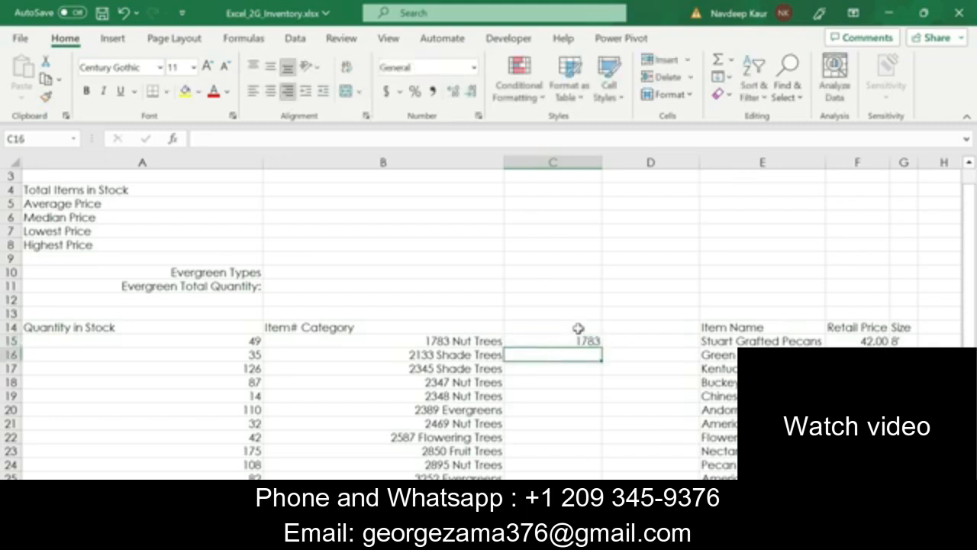
click(587, 341)
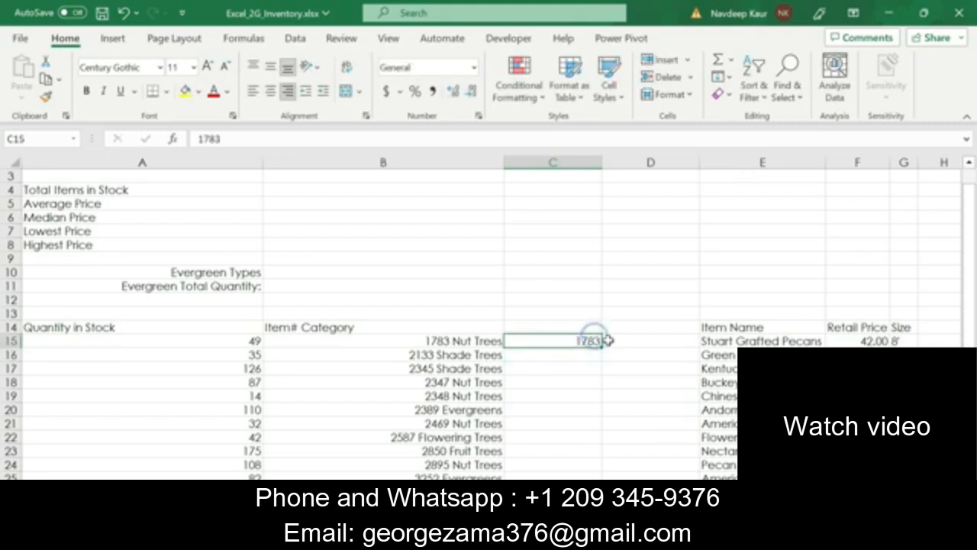
click(720, 77)
click(753, 256)
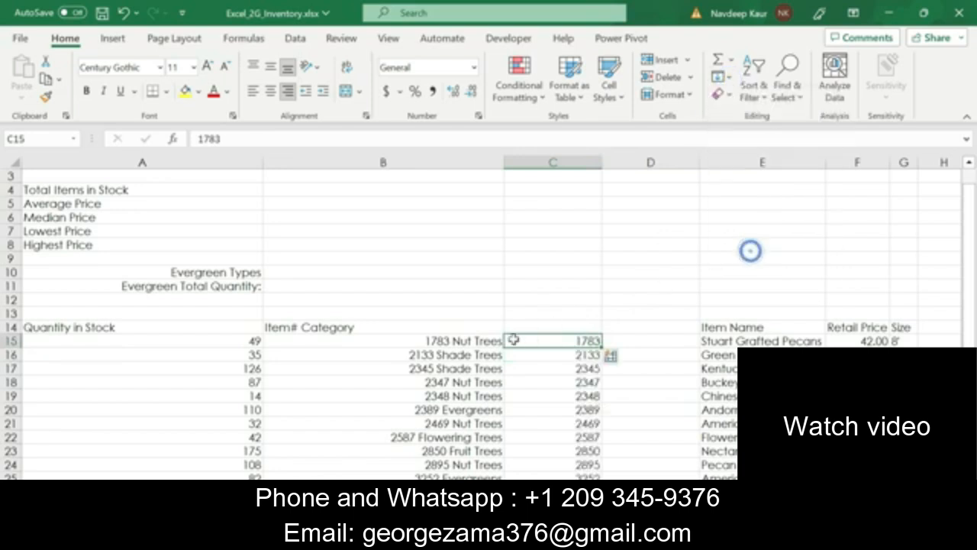
Enter Nut Trees in cell D15, Flash Fill the categories into column D, and review the filled rows.
click(628, 333)
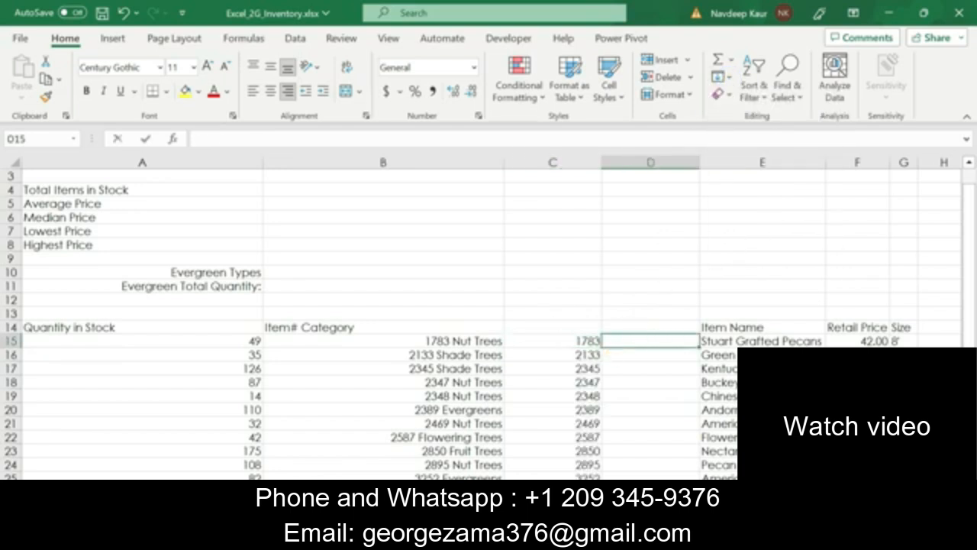
text(1)
text(Nu)
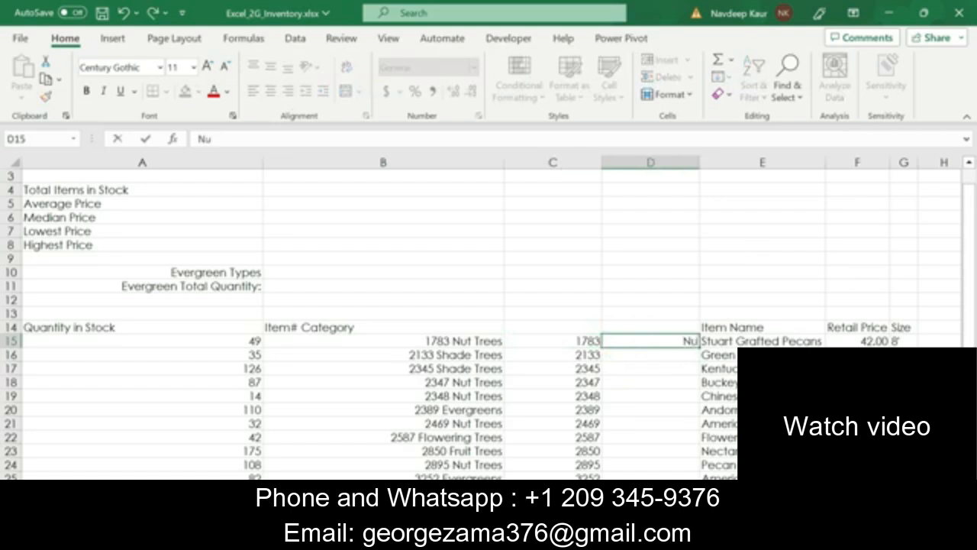
text(t Trees)
key(ctrl+Return)
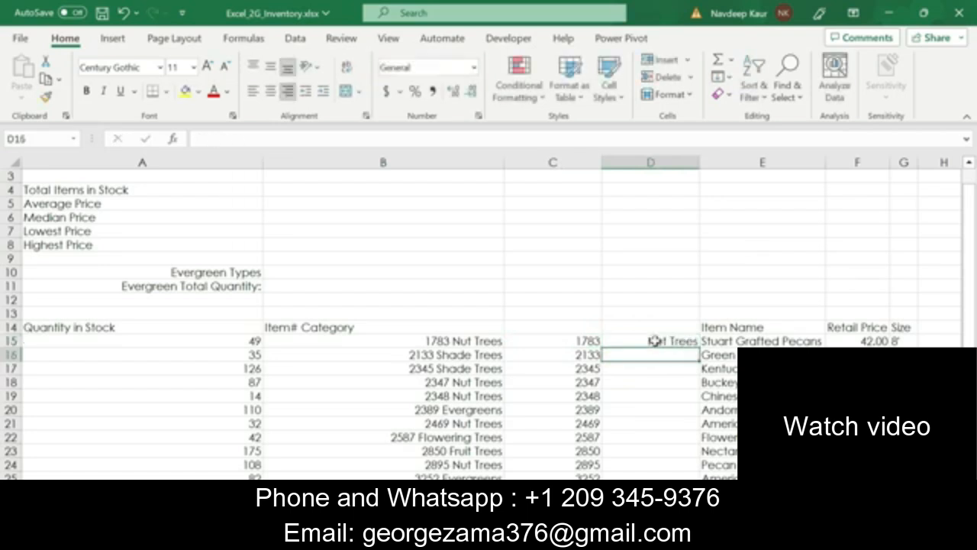
click(720, 76)
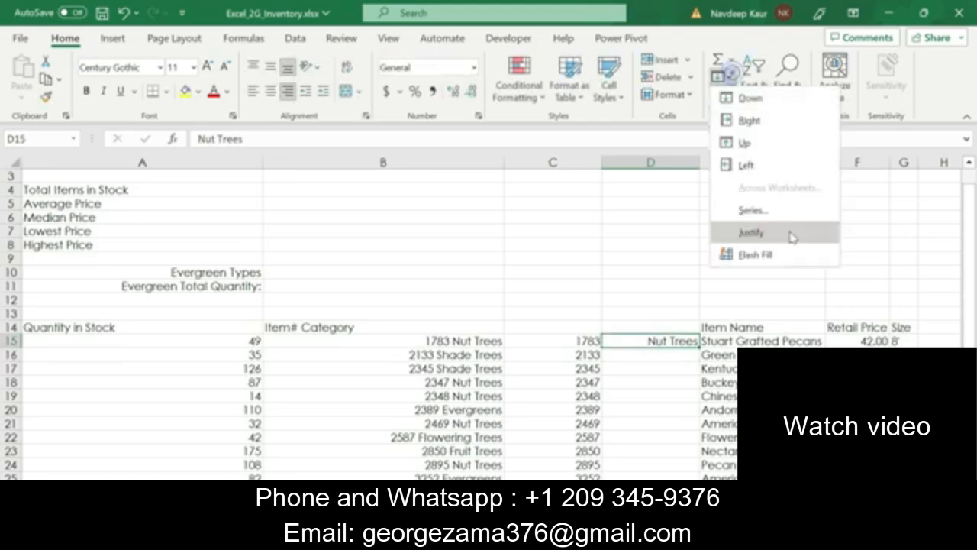
click(783, 244)
scroll(545, 349, down, 5)
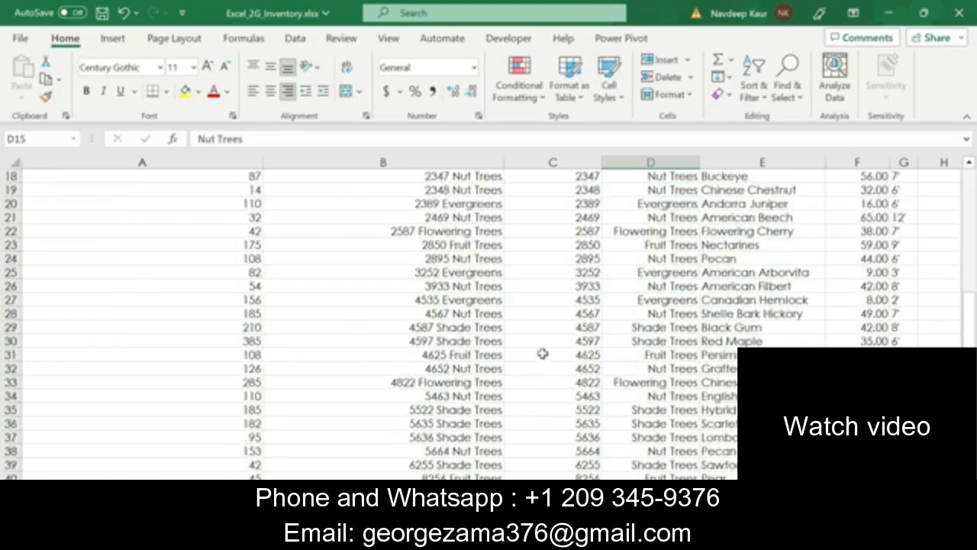
scroll(540, 342, up, 2)
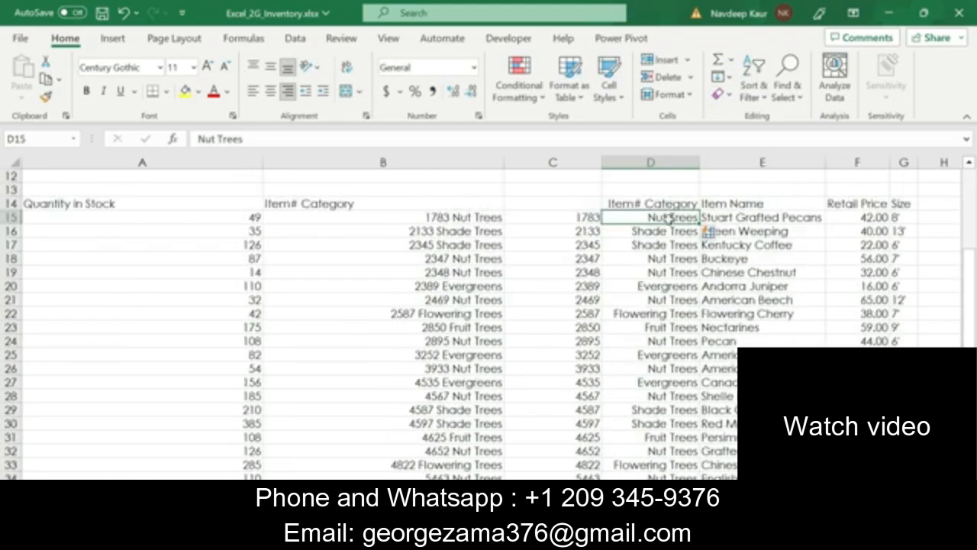
Copy the title "Item #" from step 4 of the Word instructions and paste it into cell C14 of the Excel sheet.
key(alt+Tab)
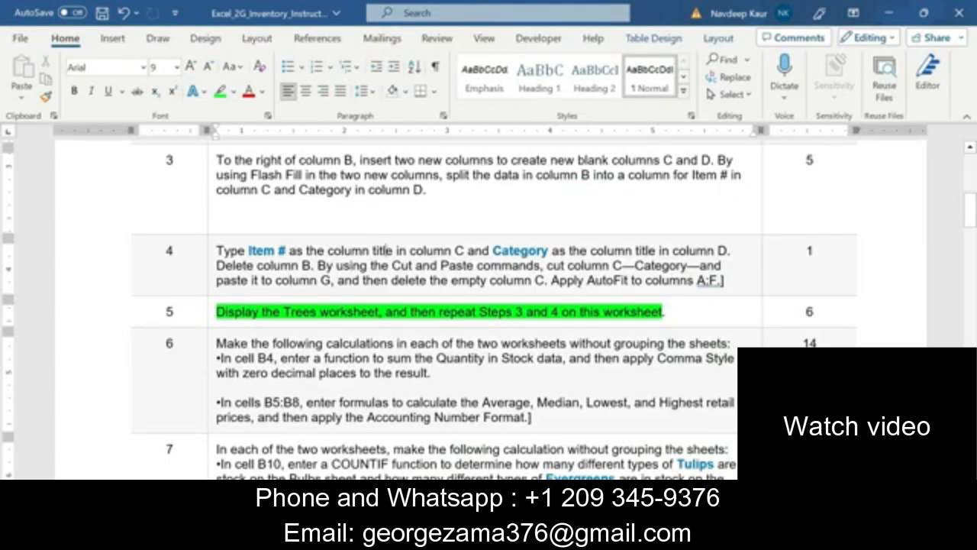
drag(249, 250, 287, 251)
key(ctrl+c)
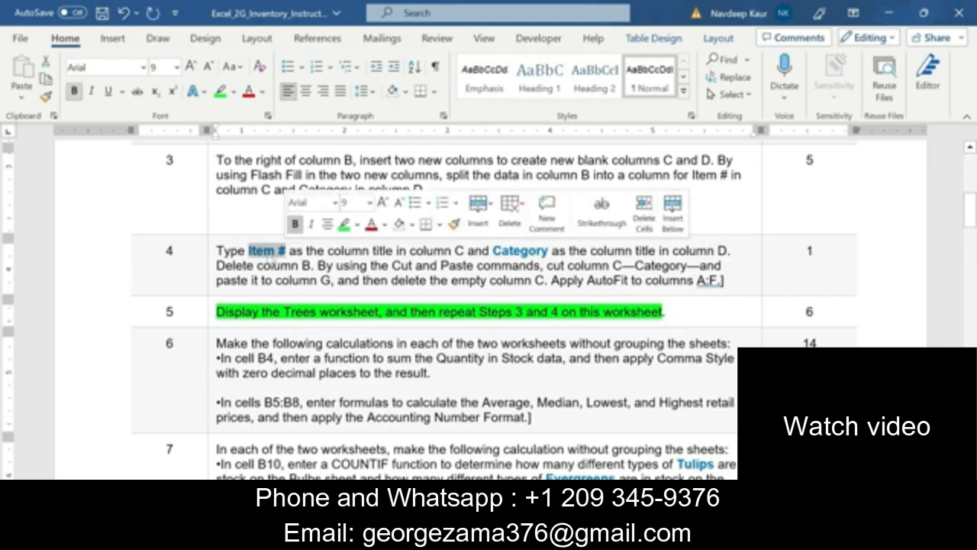
click(551, 538)
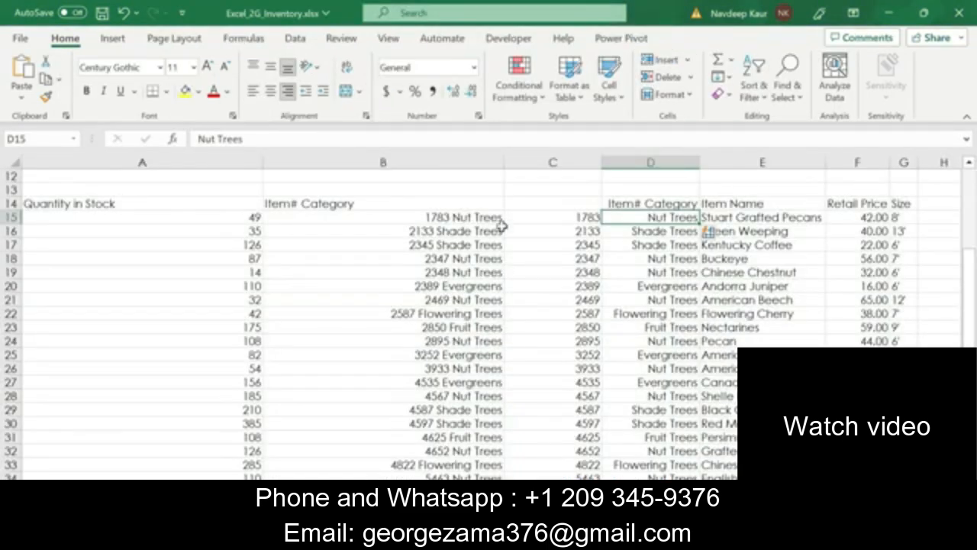
click(582, 200)
key(ctrl+v)
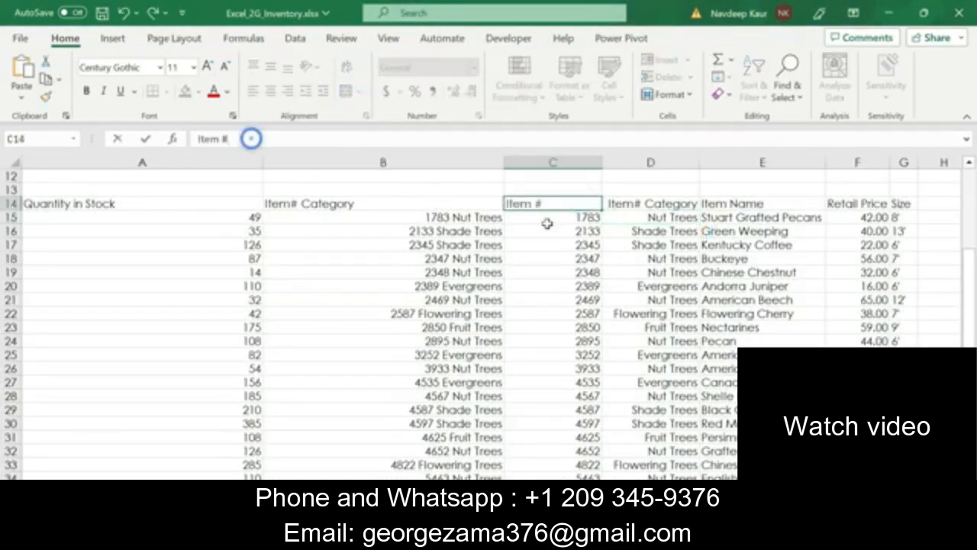
key(Return)
Copy the title "Category" from step 4 in Word and replace the content of cell D14 in Excel with it.
click(577, 537)
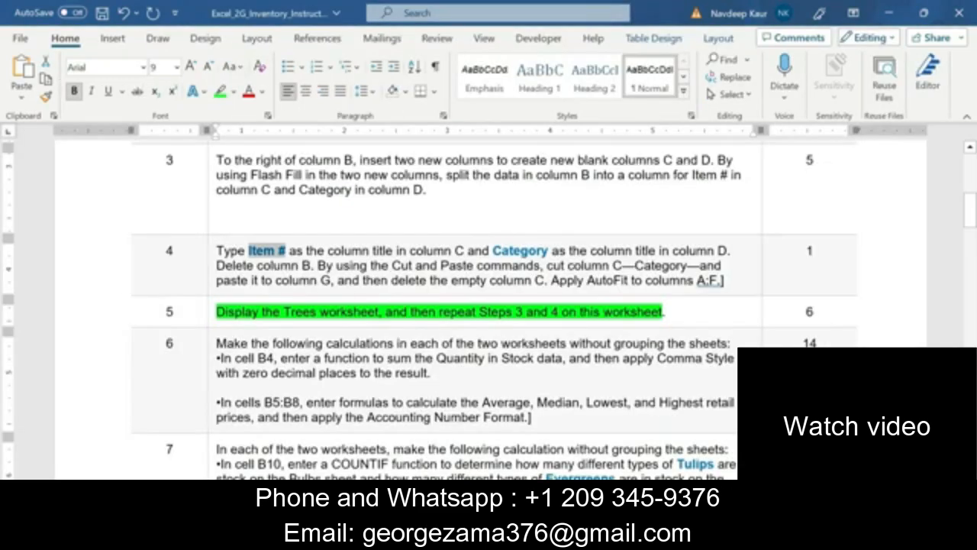
drag(493, 250, 548, 250)
key(ctrl+c)
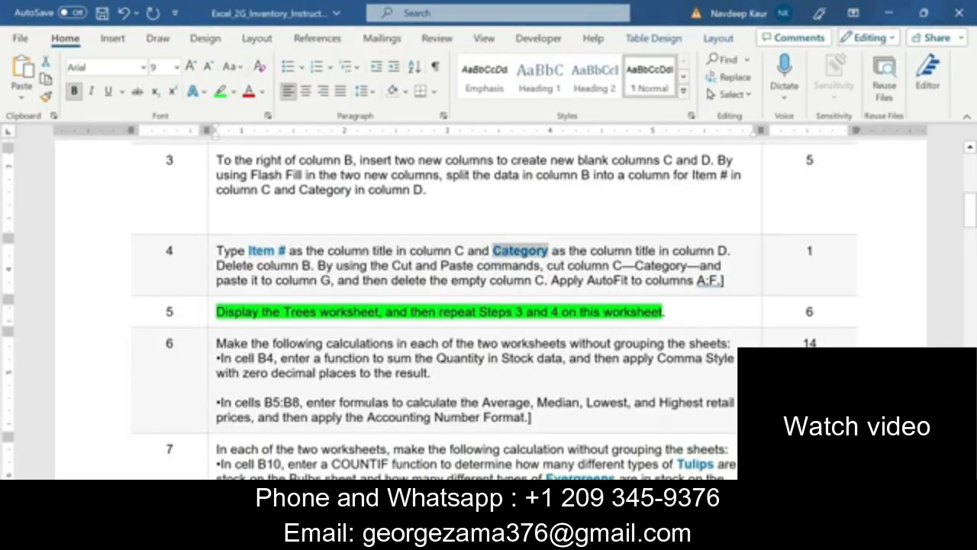
click(550, 538)
click(627, 202)
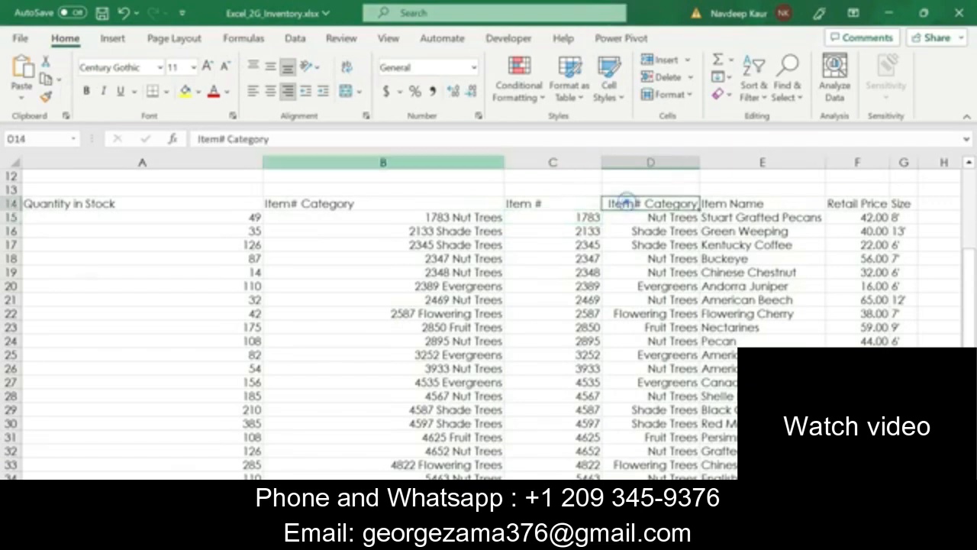
drag(197, 138, 268, 139)
key(ctrl+v)
key(Return)
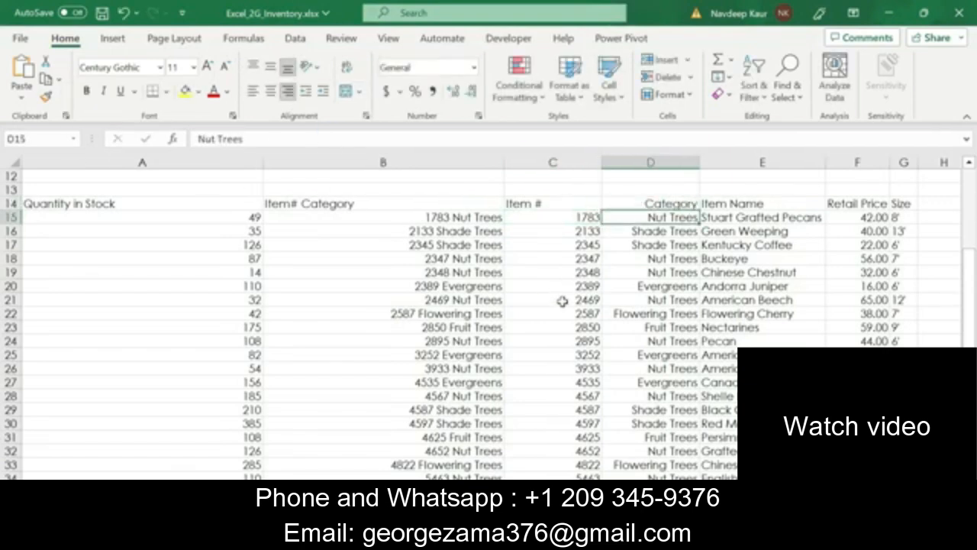
Check step 4 in the Word instructions again and delete the combined Item# Category column B in Excel.
click(527, 538)
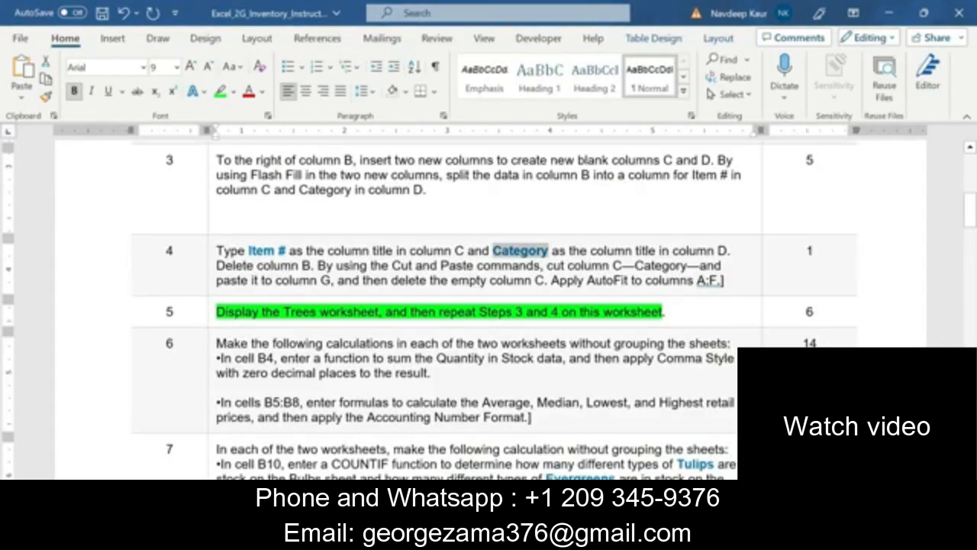
click(527, 538)
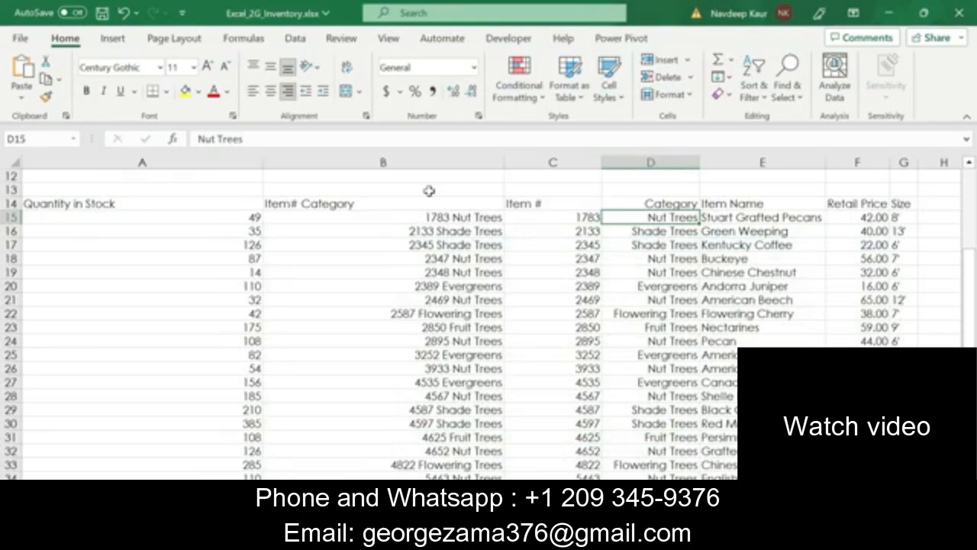
click(384, 162)
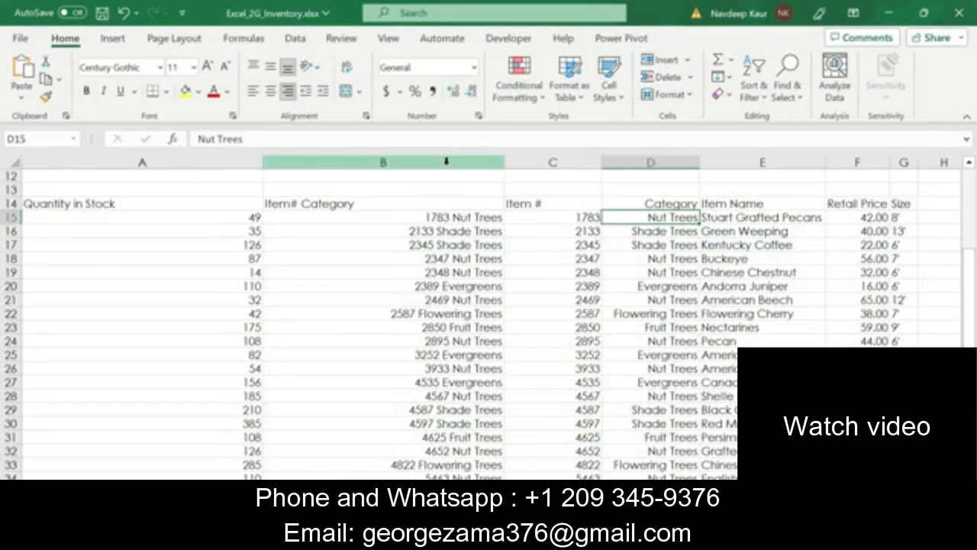
right_click(450, 174)
click(488, 344)
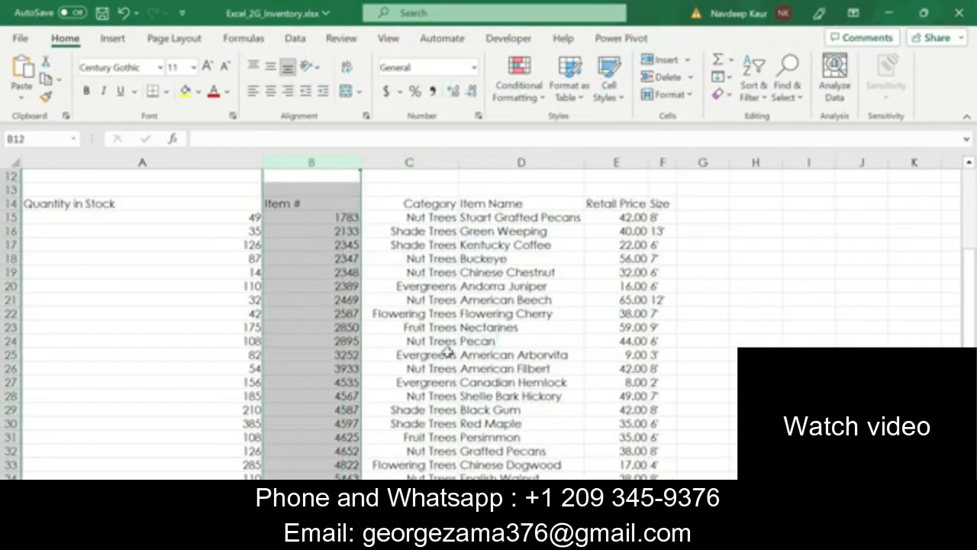
click(471, 312)
click(472, 311)
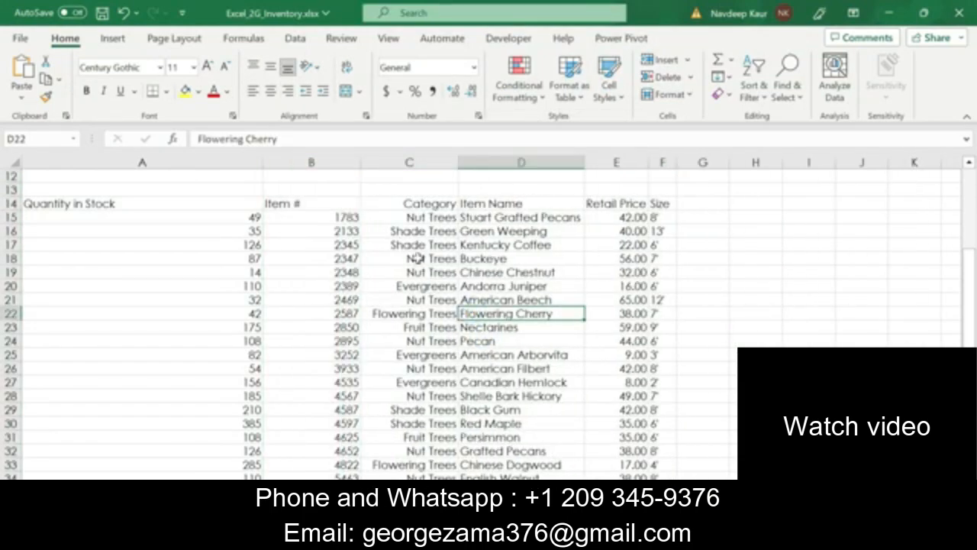
Reread the cut-and-paste instruction in Word, then cut the Category column C in Excel and paste it into column G.
key(alt+Tab)
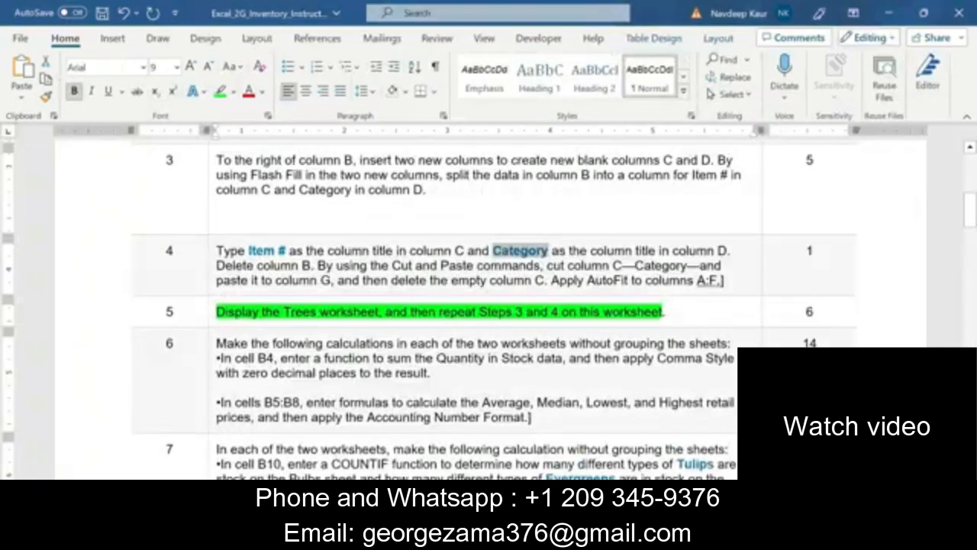
key(alt+Tab)
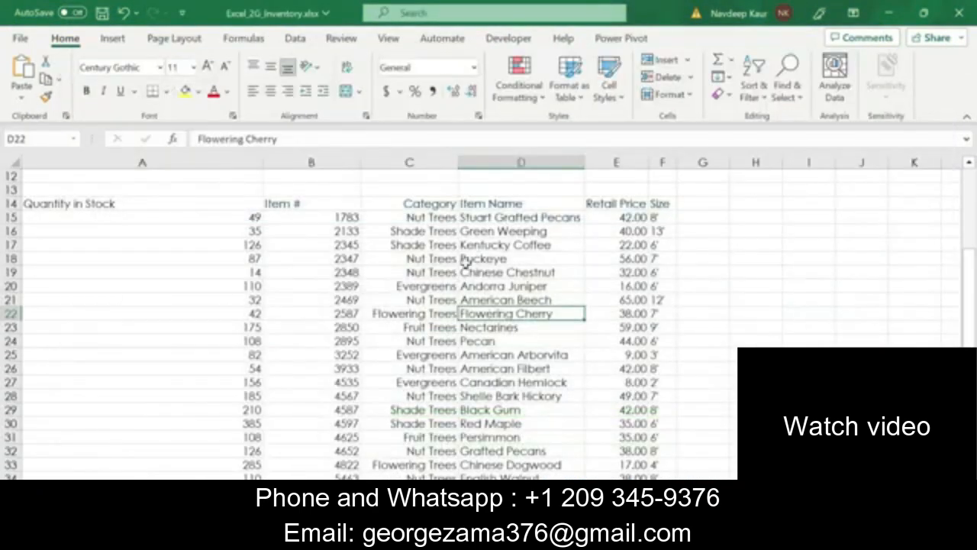
drag(433, 205, 430, 218)
click(428, 161)
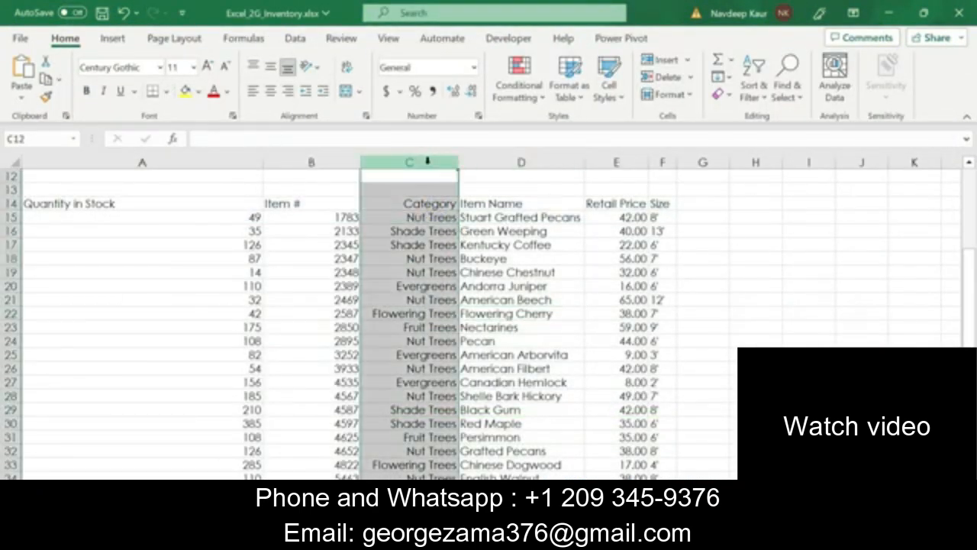
right_click(427, 162)
click(489, 206)
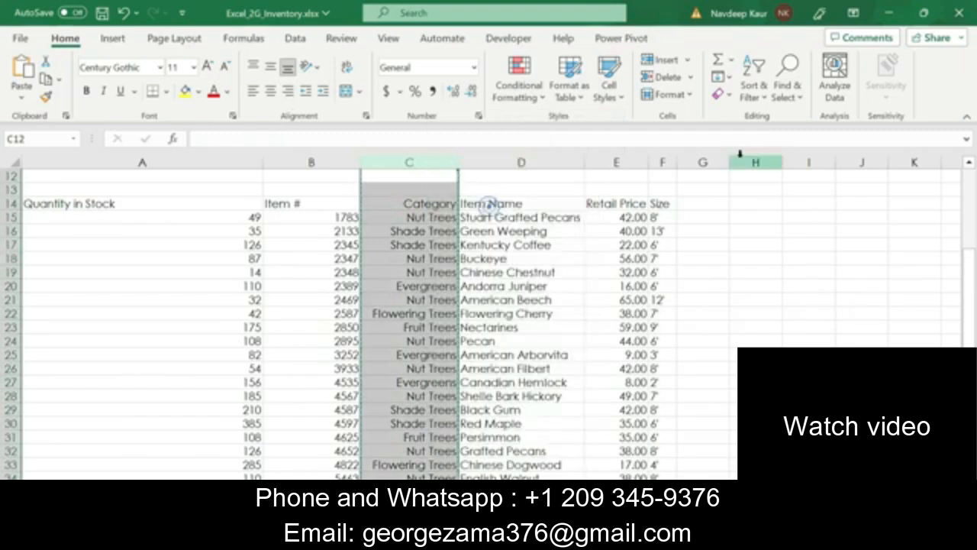
click(713, 162)
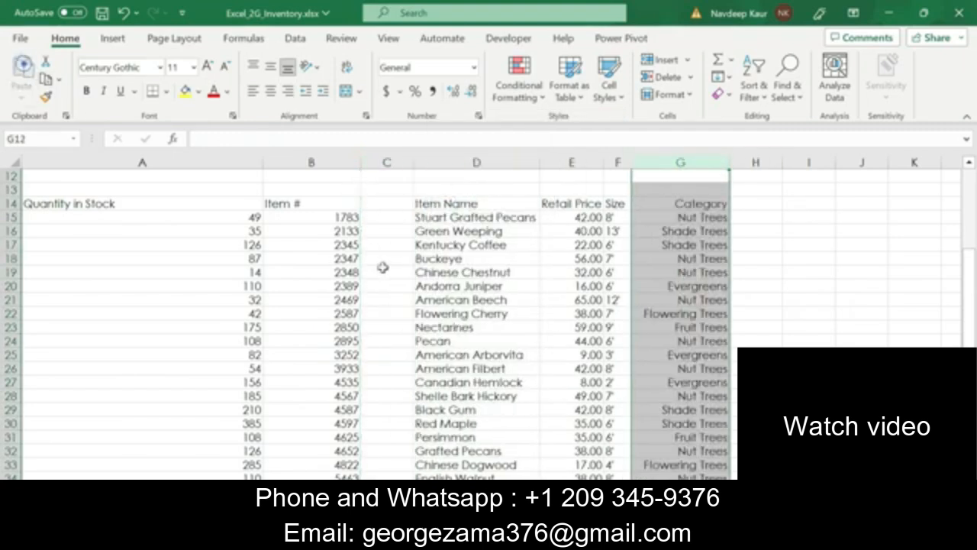
Delete the empty column C between the Item # and Item Name columns on the Trees worksheet.
click(21, 69)
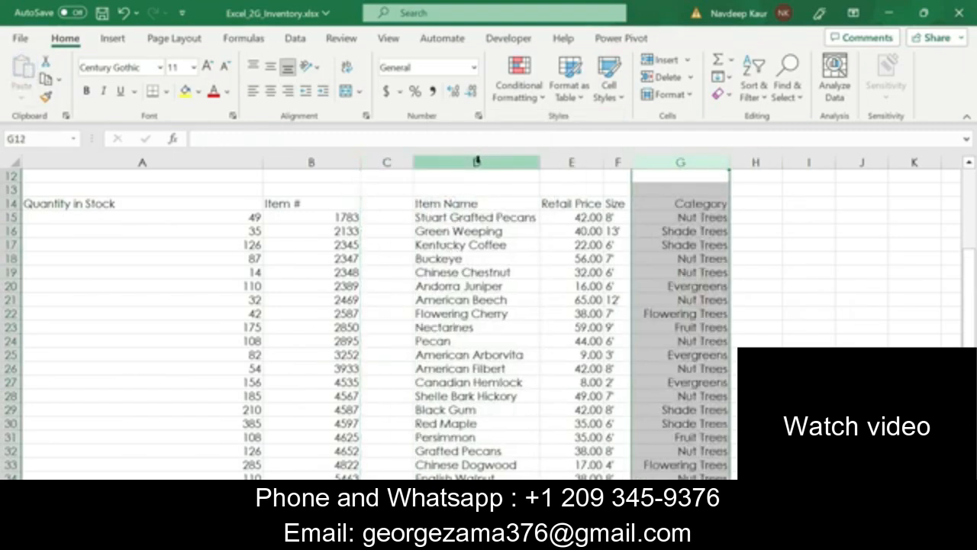
right_click(387, 162)
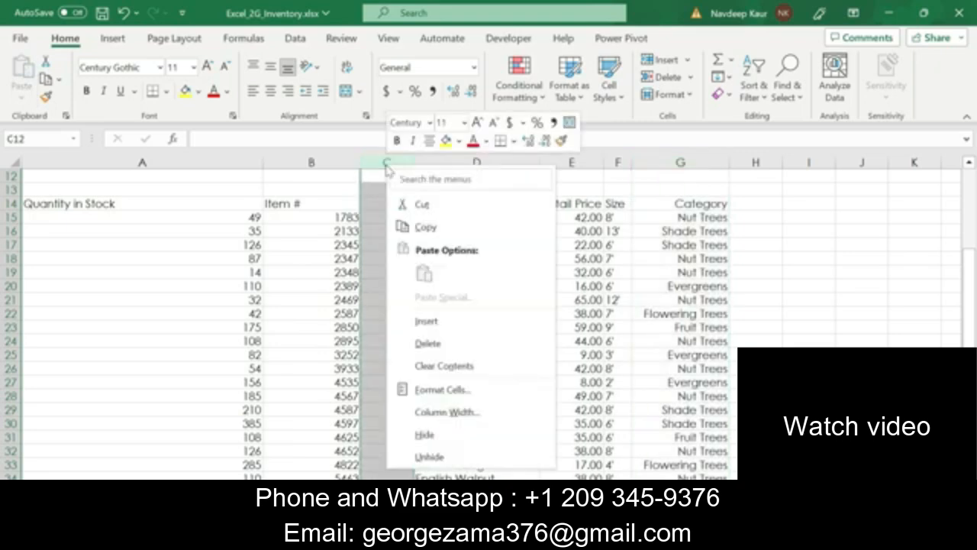
click(448, 344)
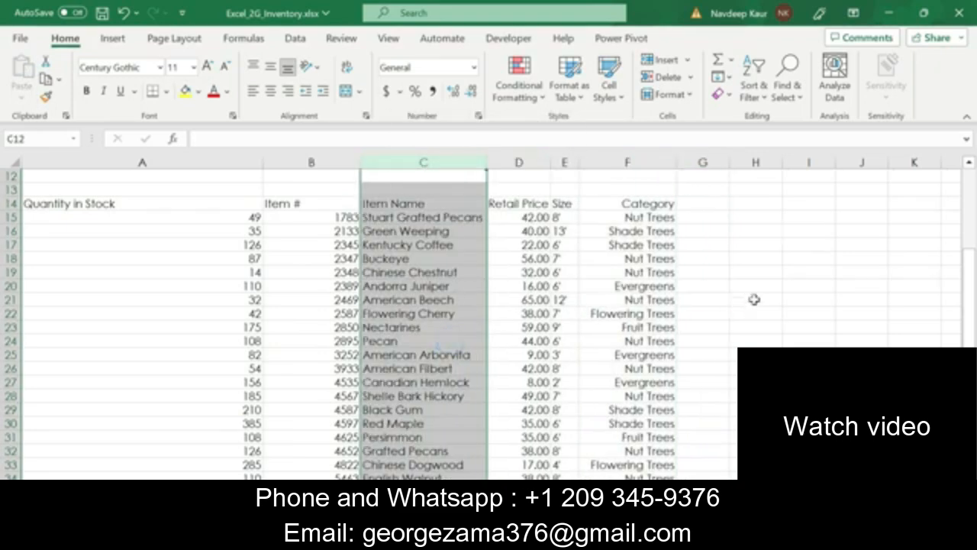
click(753, 299)
scroll(675, 333, down, 4)
scroll(675, 333, up, 5)
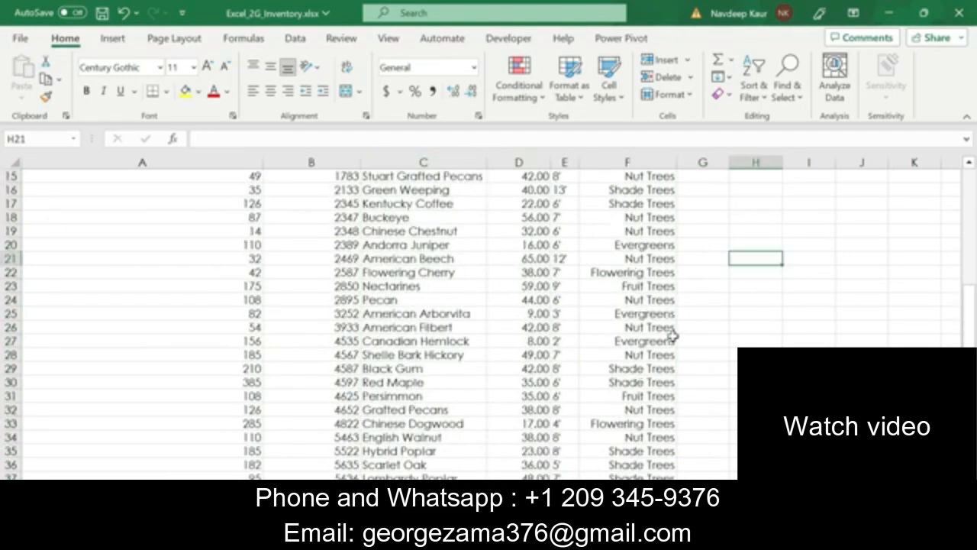
Apply AutoFit column width to columns A through F of the Trees worksheet and look over the data.
click(96, 162)
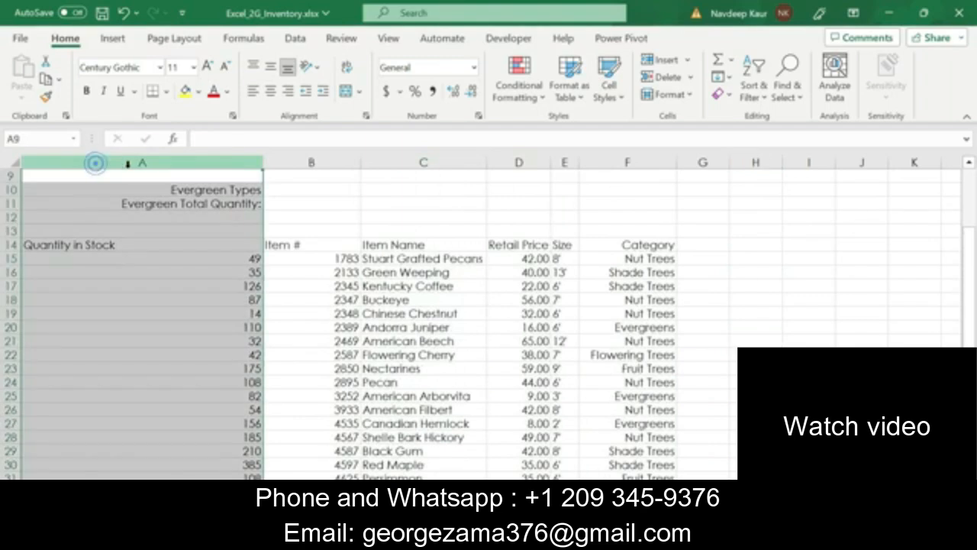
shift+click(642, 161)
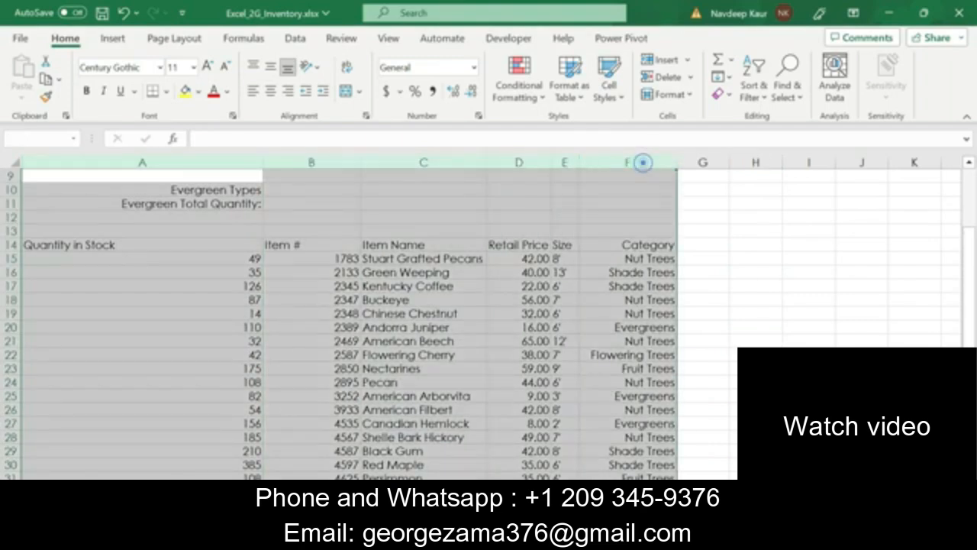
click(668, 95)
click(691, 213)
click(692, 270)
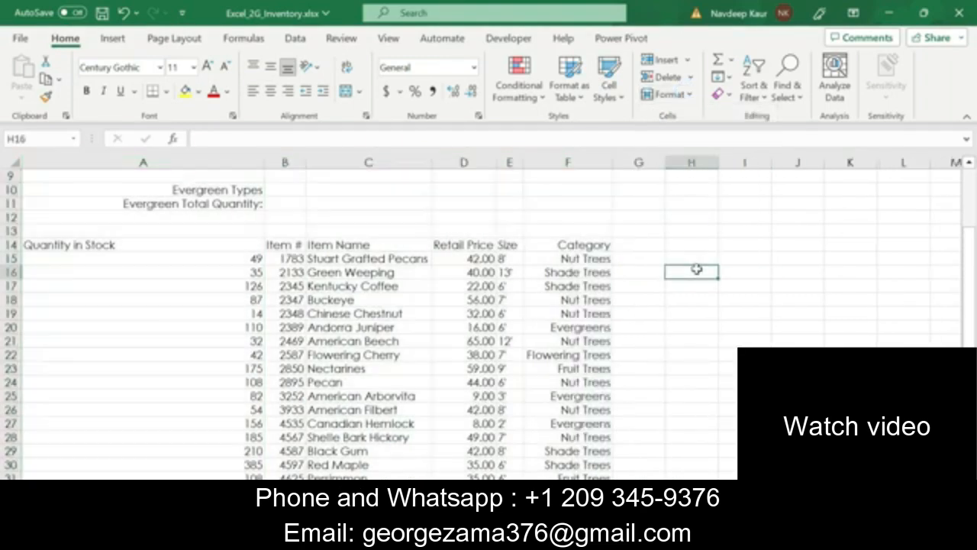
scroll(692, 270, down, 7)
scroll(684, 273, up, 7)
Switch to the Word instructions and remove the green highlight from the completed step 5.
key(alt+Tab)
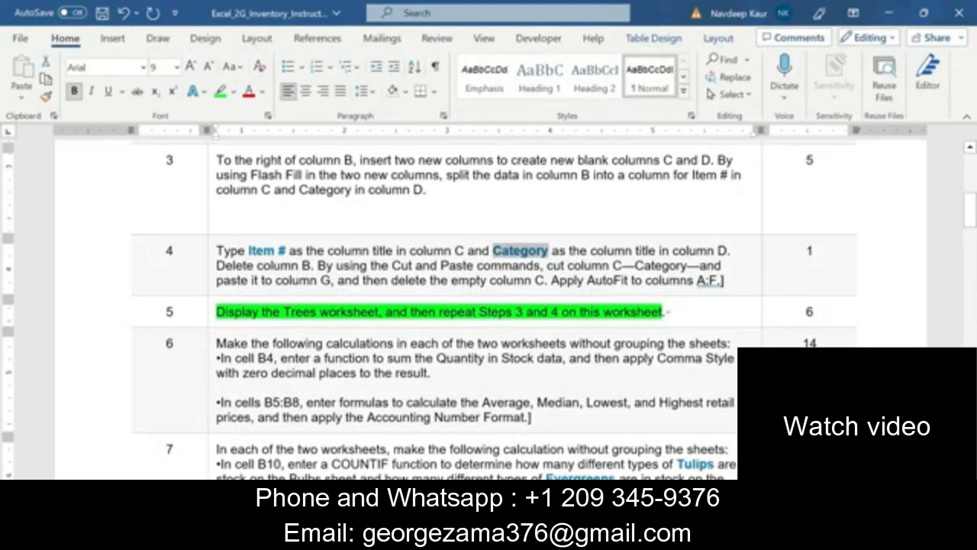
drag(665, 311, 212, 311)
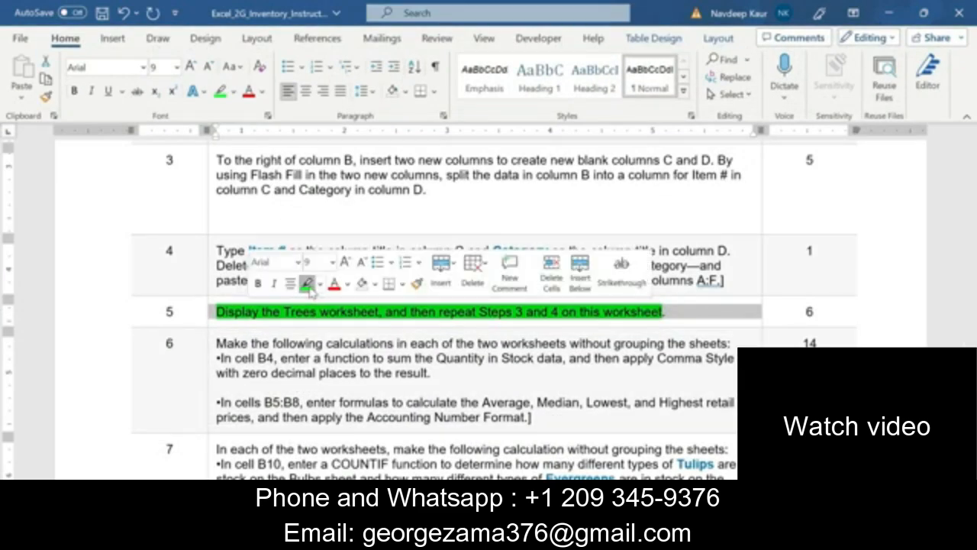
click(307, 284)
scroll(290, 306, down, 3)
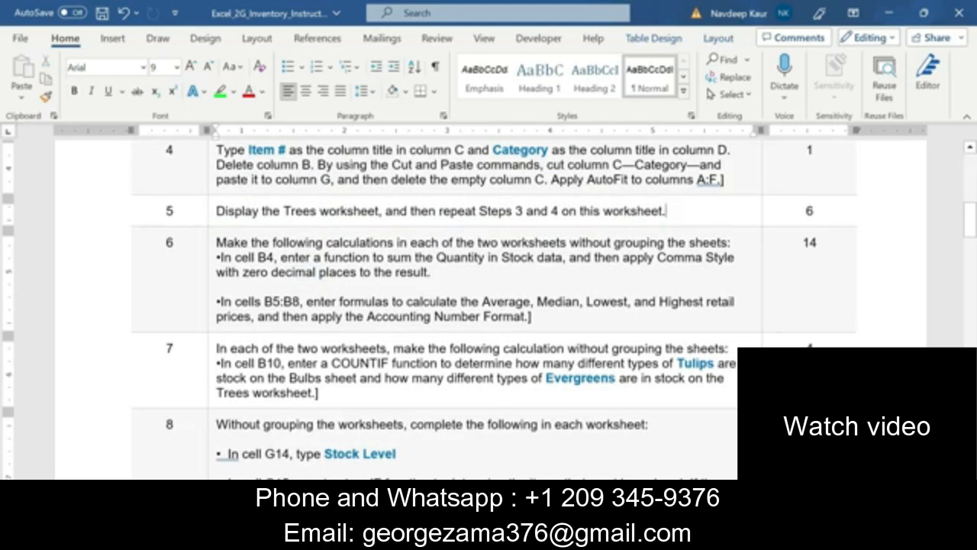
Delete the stray closing bracket at the end of step 6 and highlight the whole step 6 text in bright green.
click(543, 317)
key(BackSpace)
drag(541, 318, 217, 241)
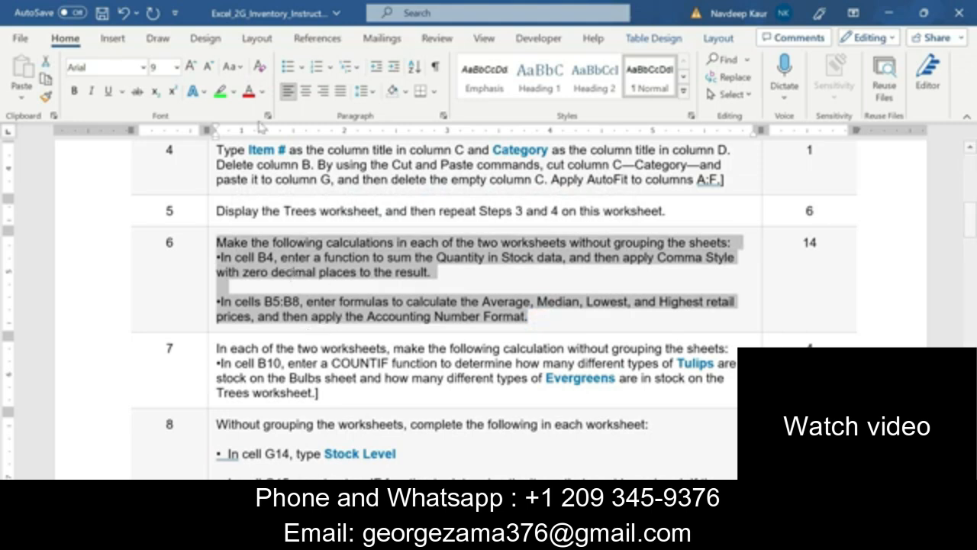
click(219, 91)
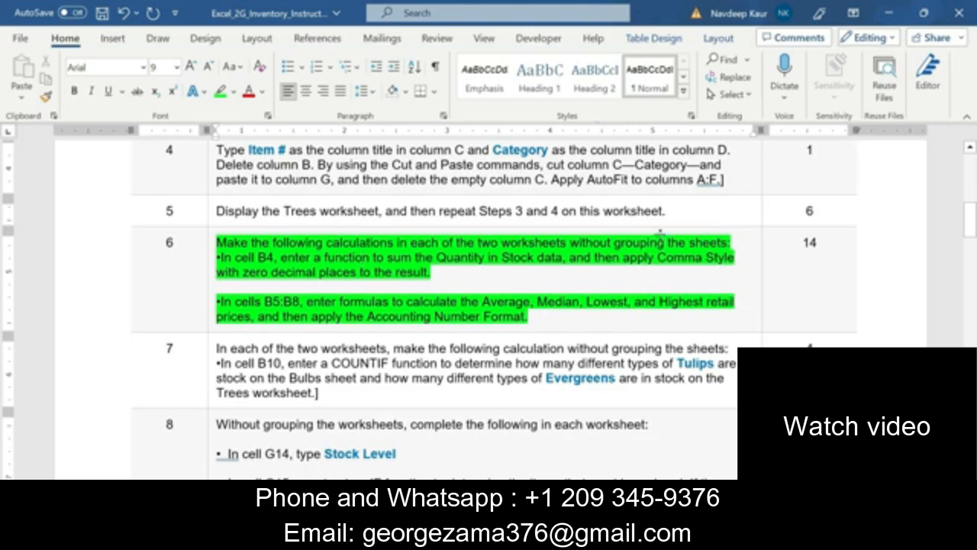
Insert a blank line after the first sentence of step 6, above the cell B4 bullet.
click(734, 242)
key(Return)
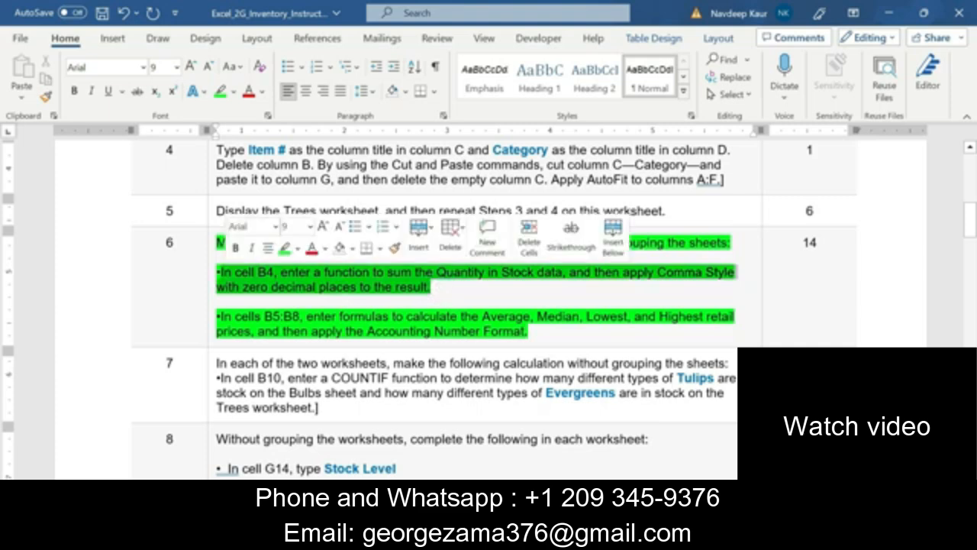
Switch to Excel and, on the Bulbs worksheet, enter =SUM(A15:A42) in cell B4 to total the Quantity in Stock data.
key(alt+Tab)
scroll(302, 370, up, 3)
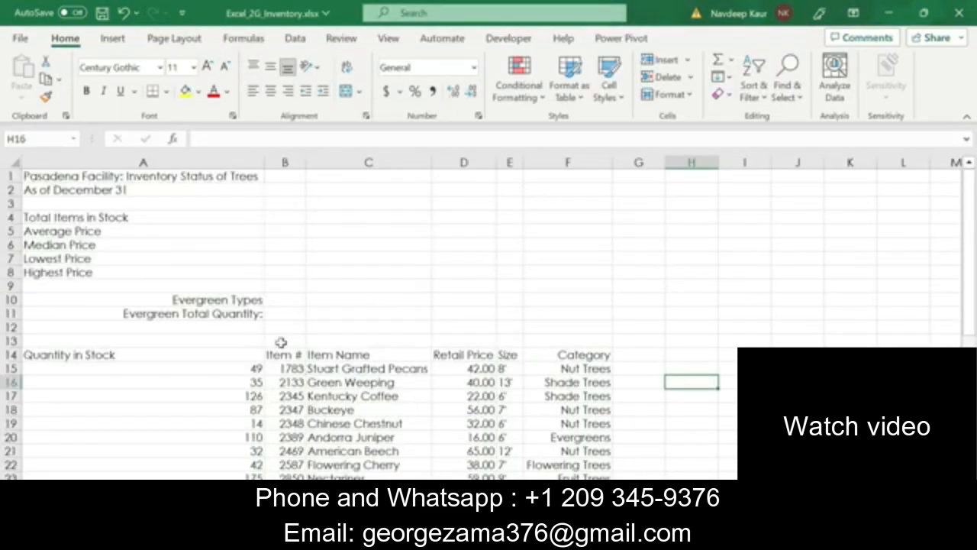
click(288, 216)
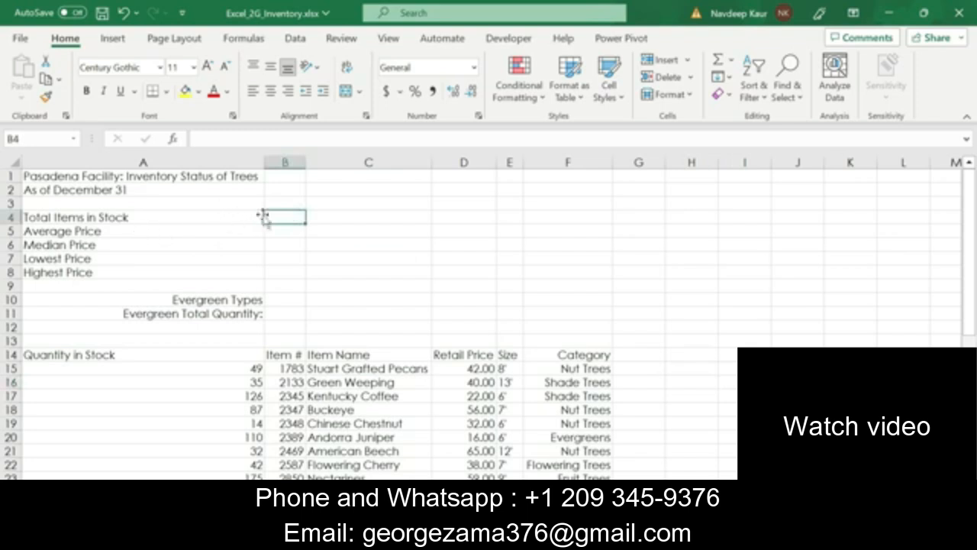
click(83, 508)
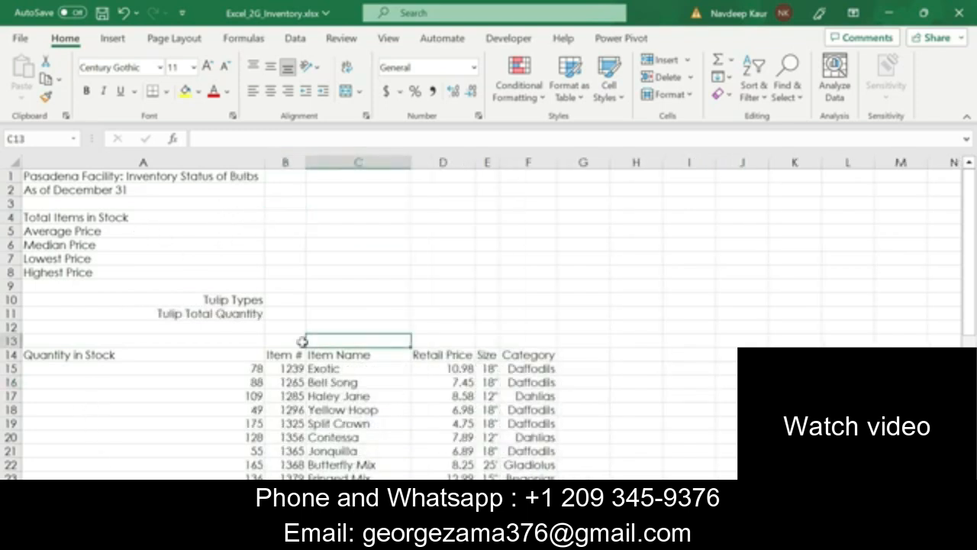
click(273, 217)
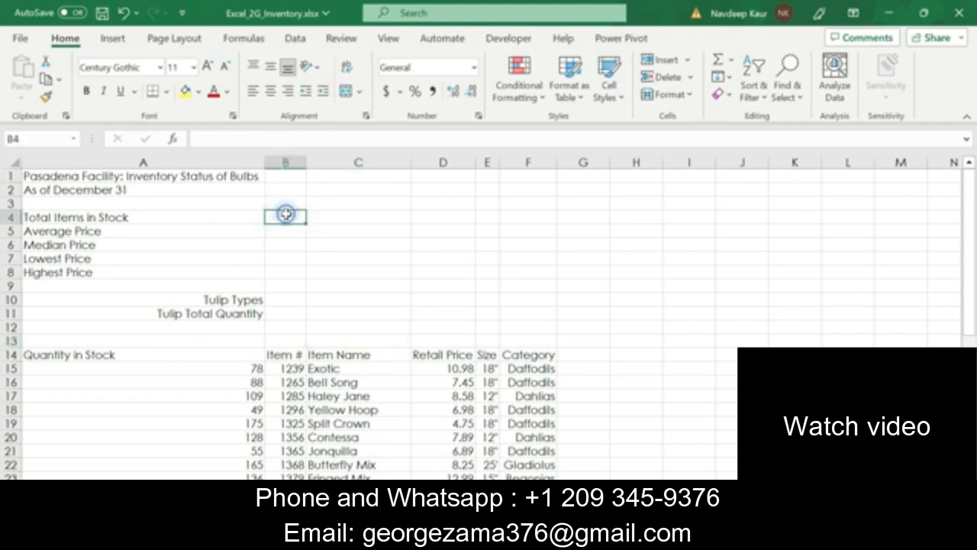
text(=s)
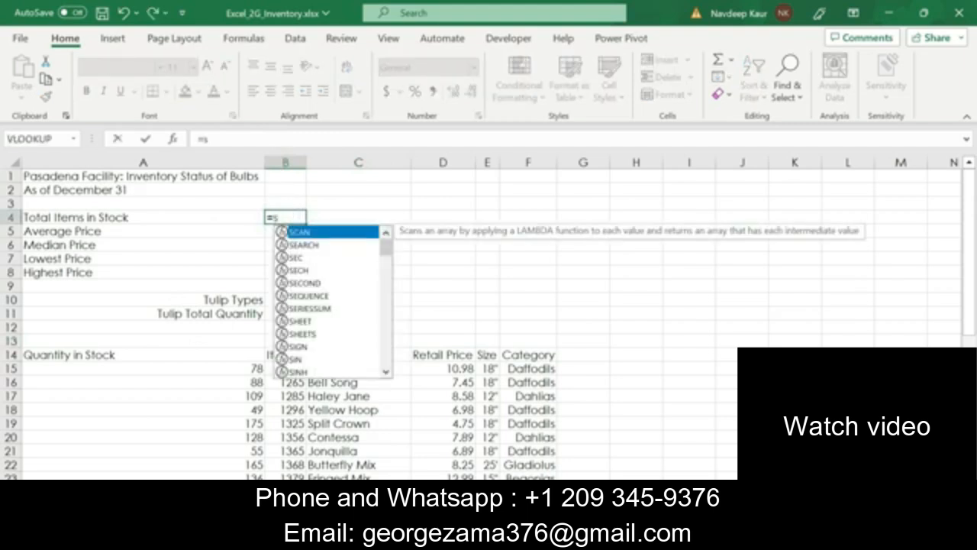
text(um)
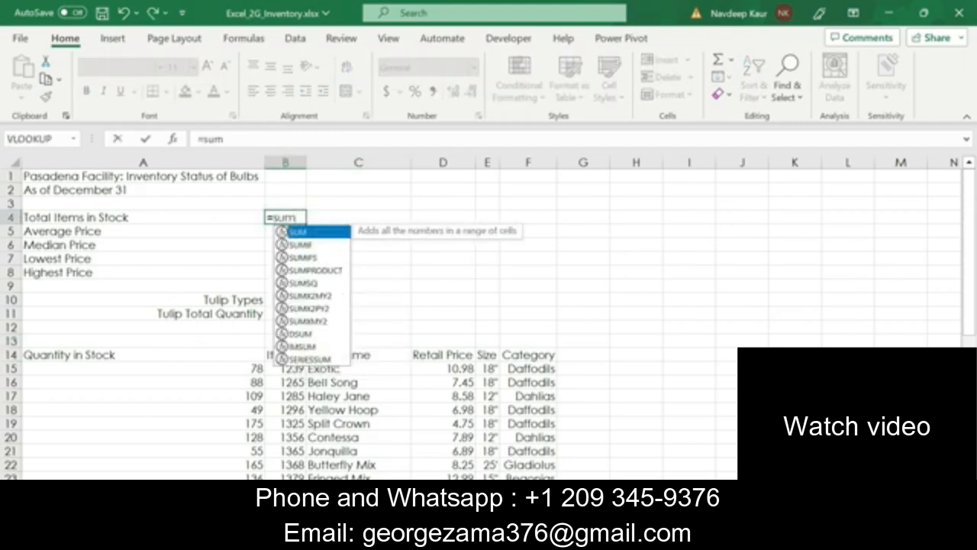
double_click(313, 232)
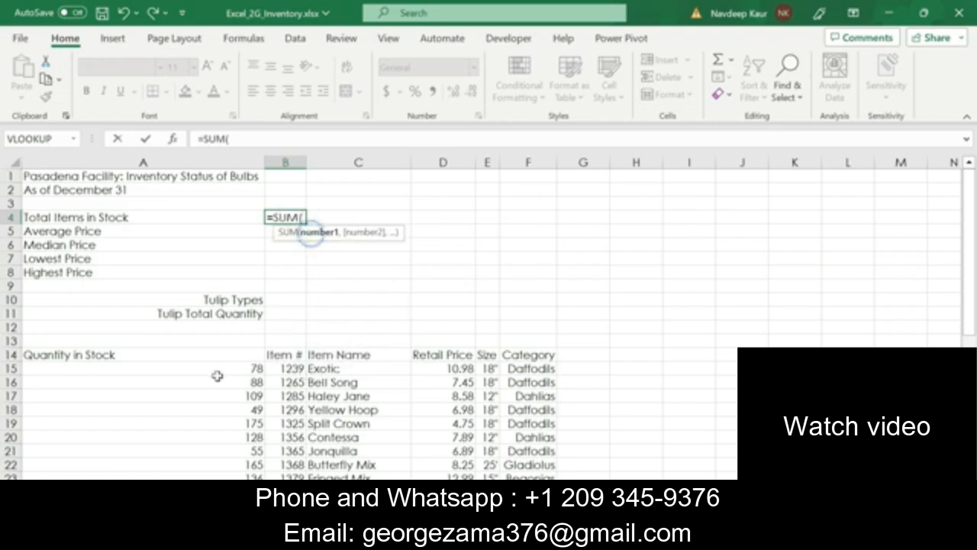
scroll(236, 363, down, 1)
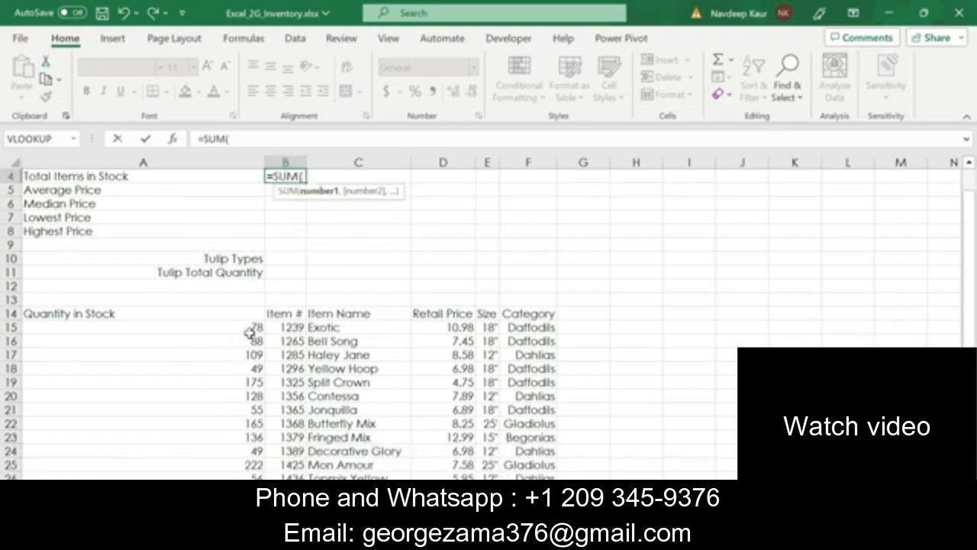
drag(253, 326, 257, 436)
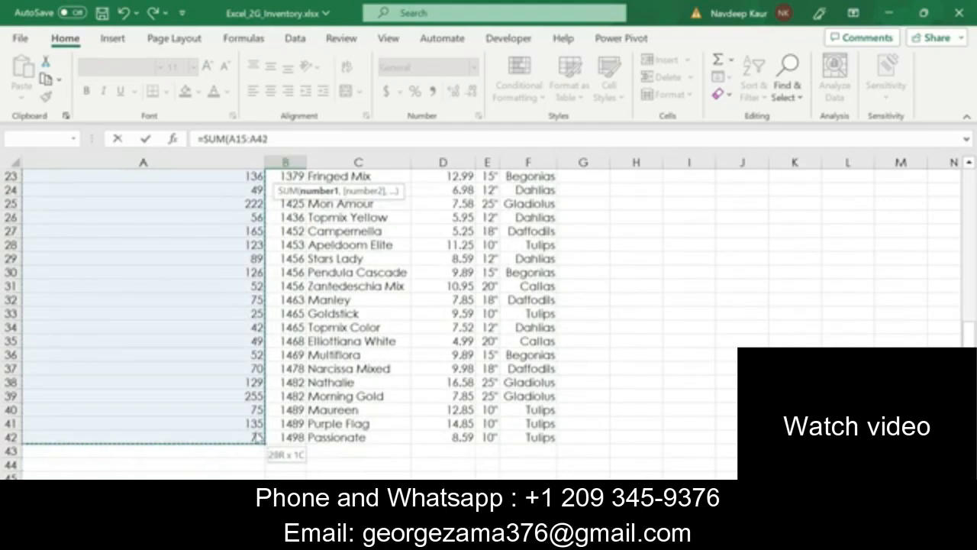
key(Return)
scroll(260, 412, up, 2)
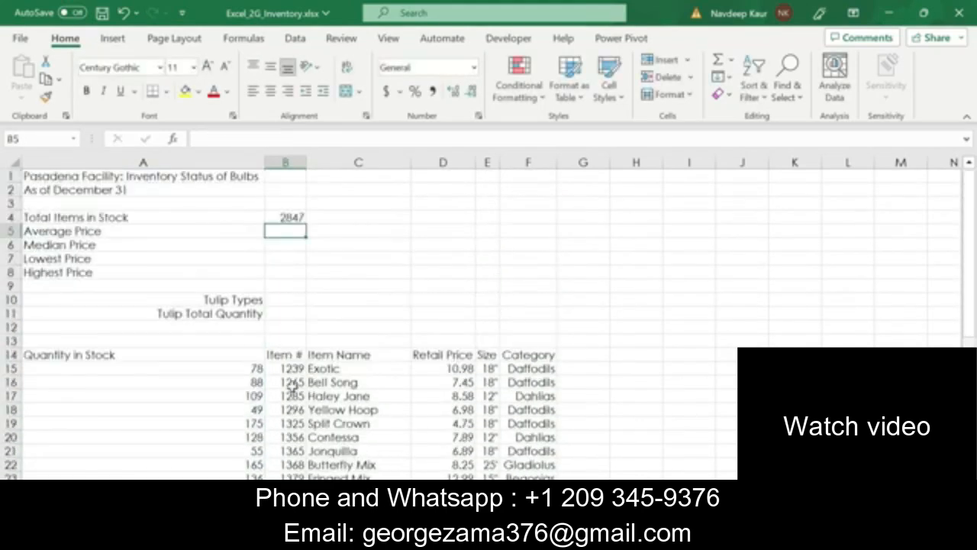
Apply Comma Style with zero decimal places to the Total Items in Stock result in cell B4.
click(297, 218)
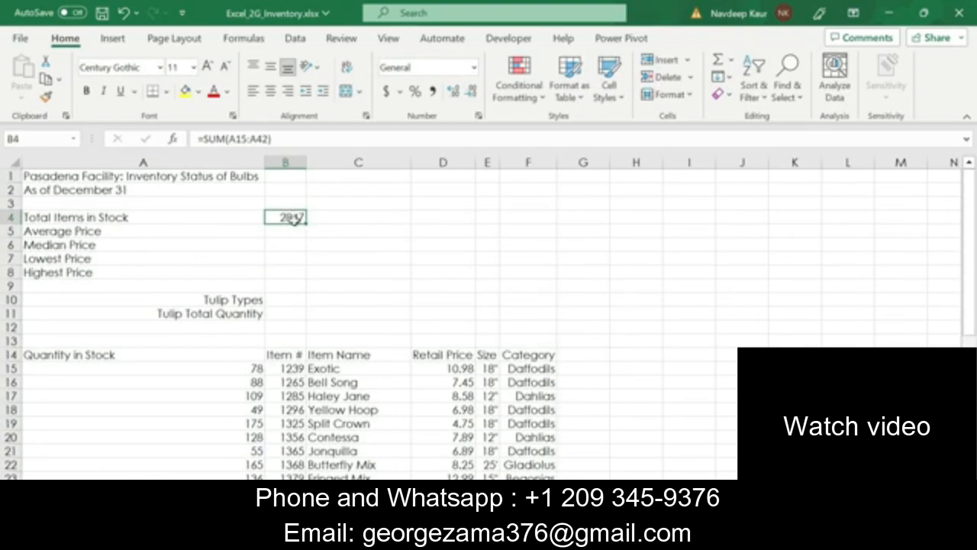
click(433, 92)
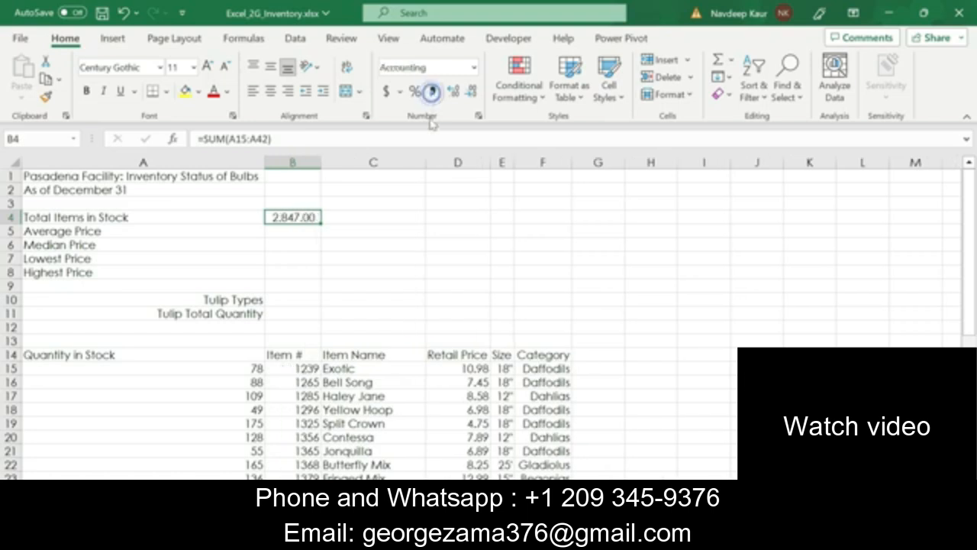
click(472, 92)
click(471, 92)
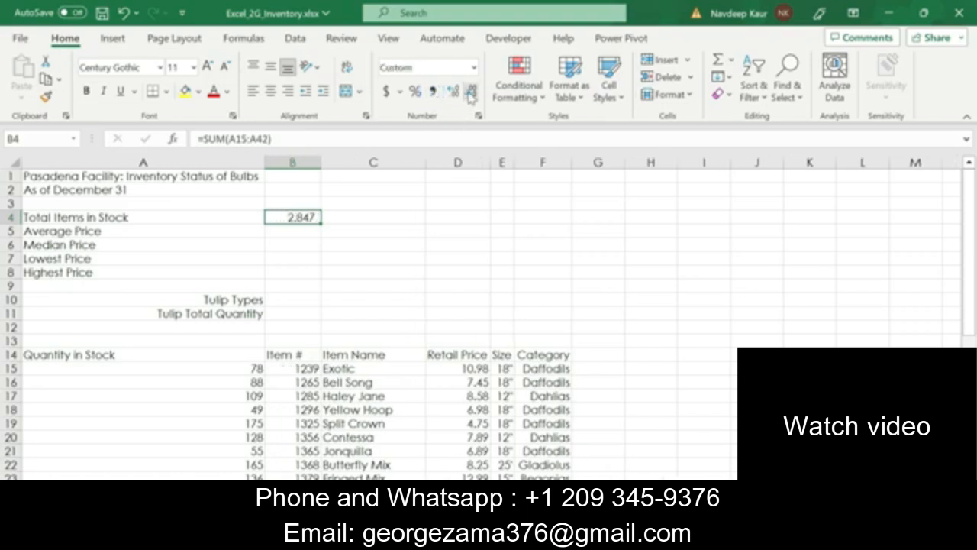
click(298, 231)
click(303, 217)
Reread the B5:B8 instruction of step 6 in Word, then match each price label in A5:A8 to its cell in Excel.
key(alt+Tab)
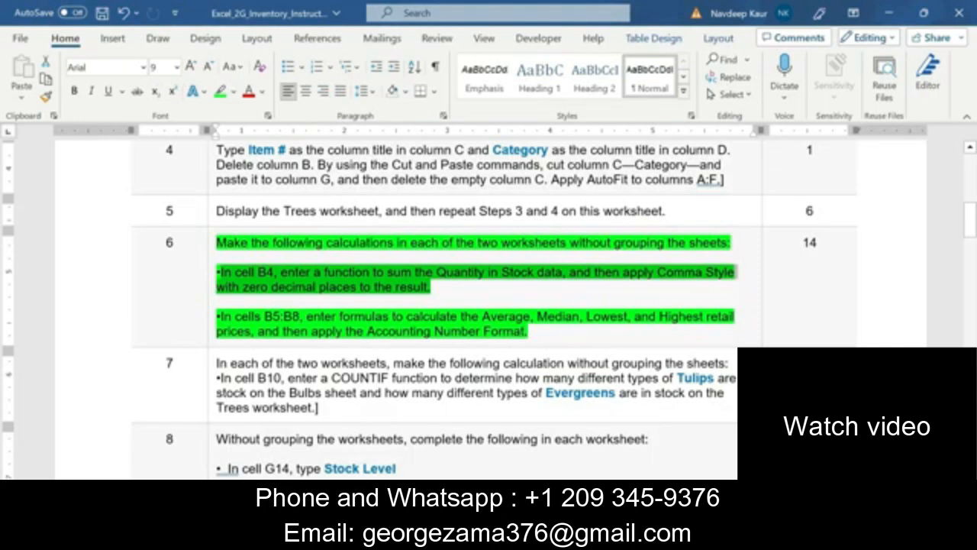
click(258, 333)
drag(528, 334, 220, 316)
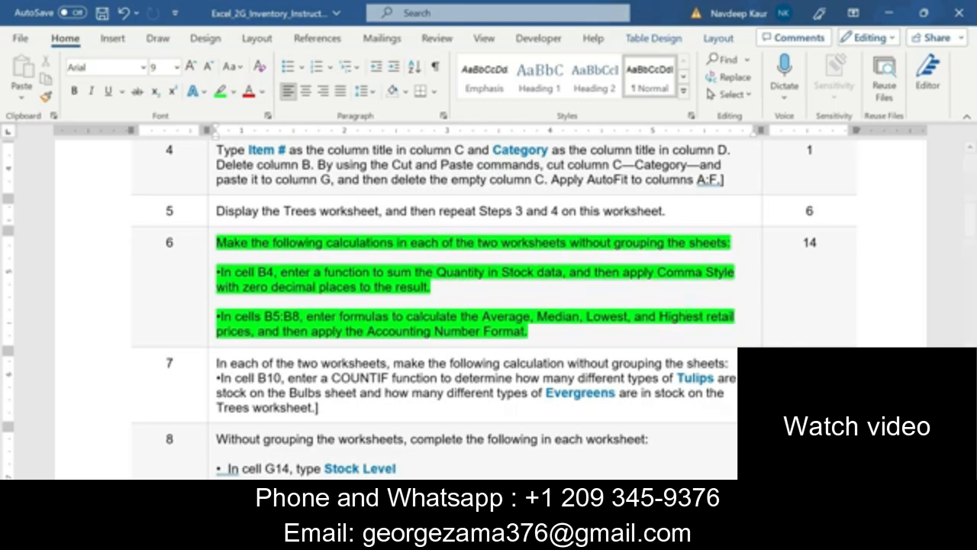
key(alt+Tab)
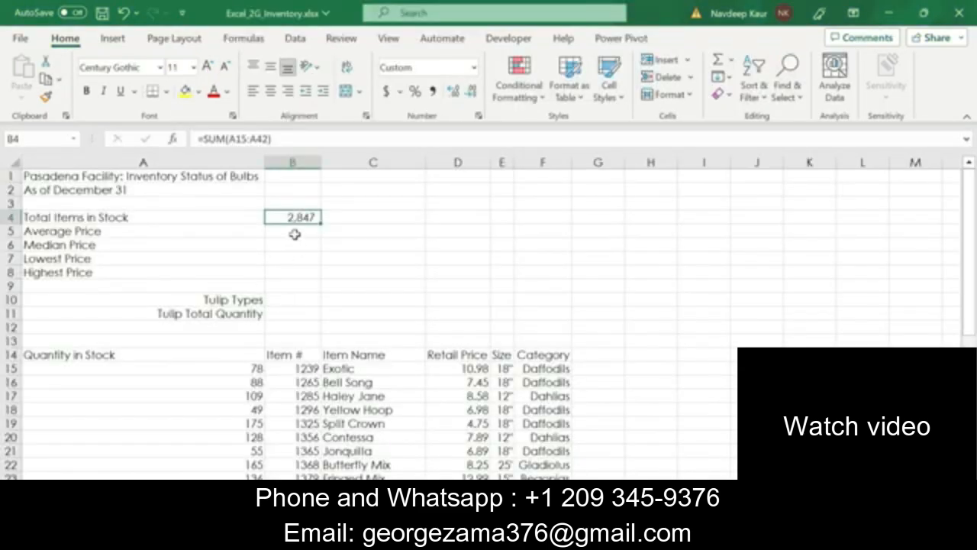
click(293, 233)
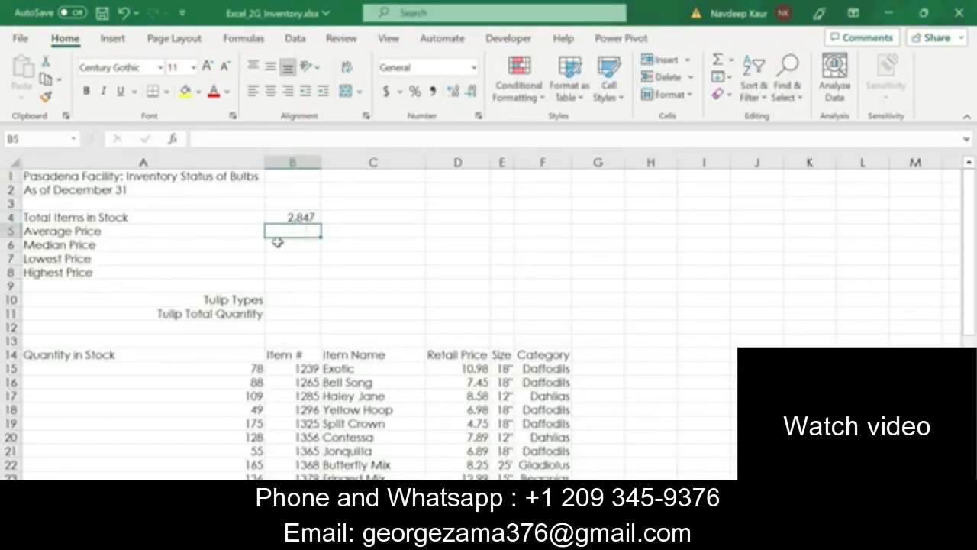
click(101, 232)
click(299, 243)
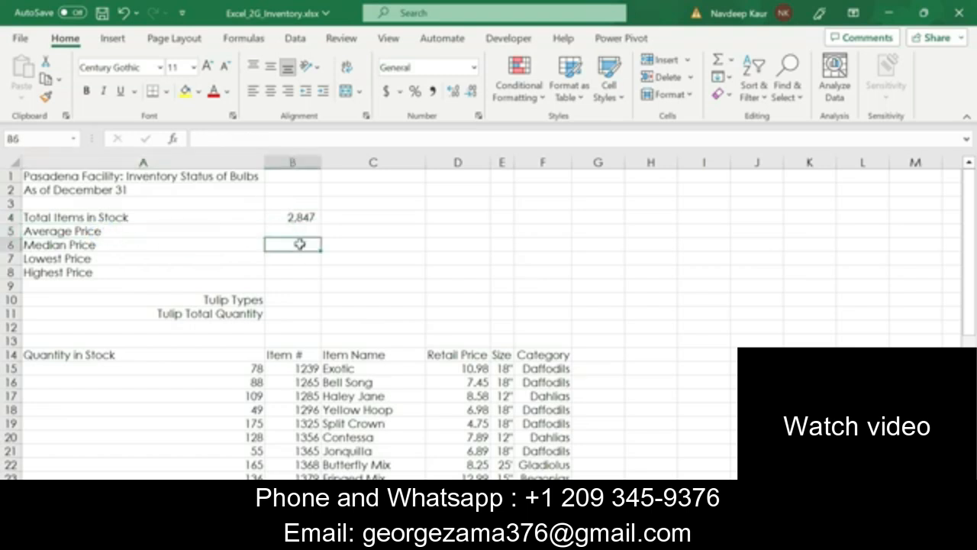
click(131, 243)
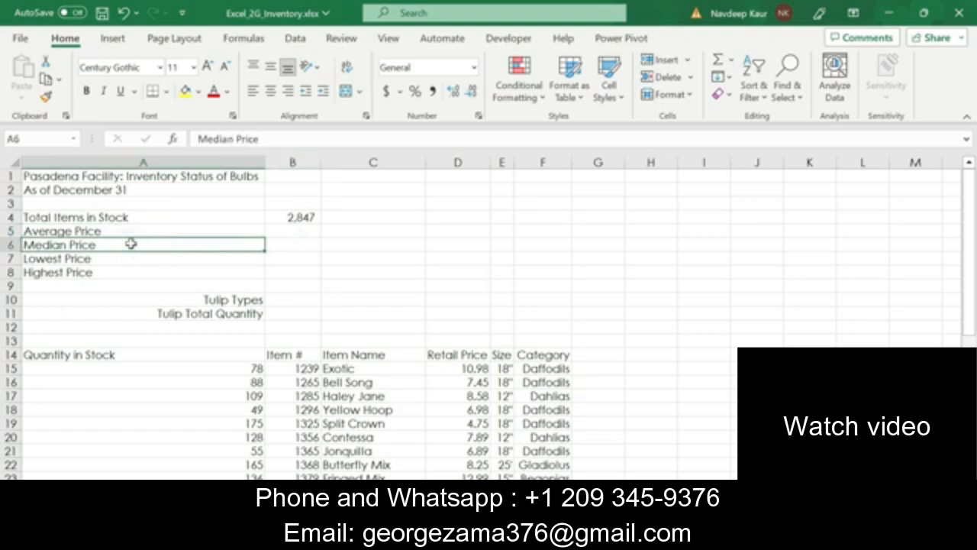
click(294, 260)
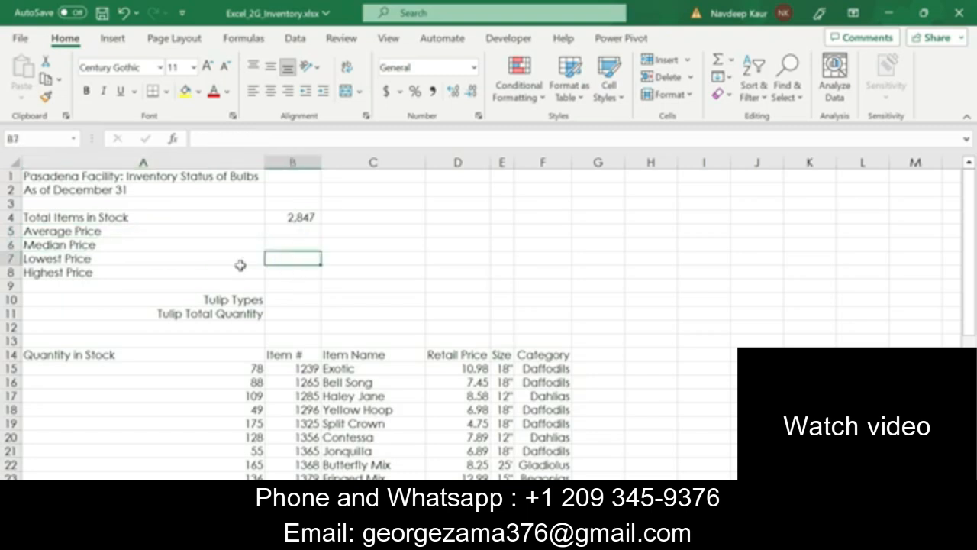
click(165, 255)
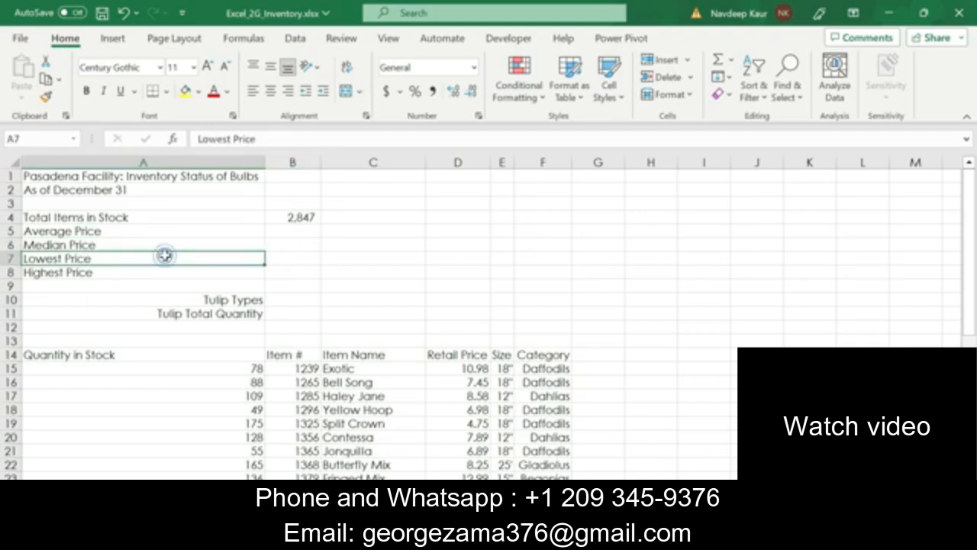
click(284, 273)
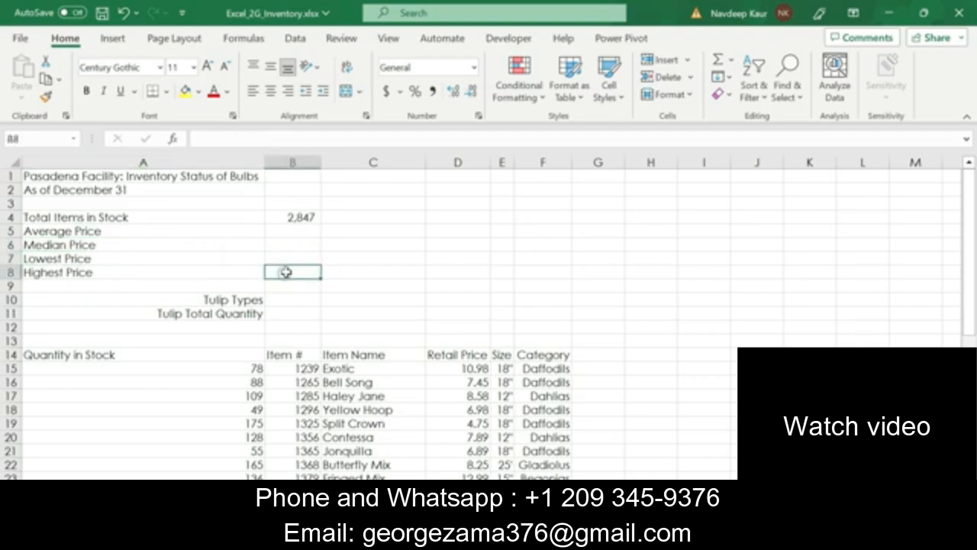
Enter =AVERAGE(D15:D42) in cell B5 to calculate the average retail price on the Bulbs worksheet.
click(153, 269)
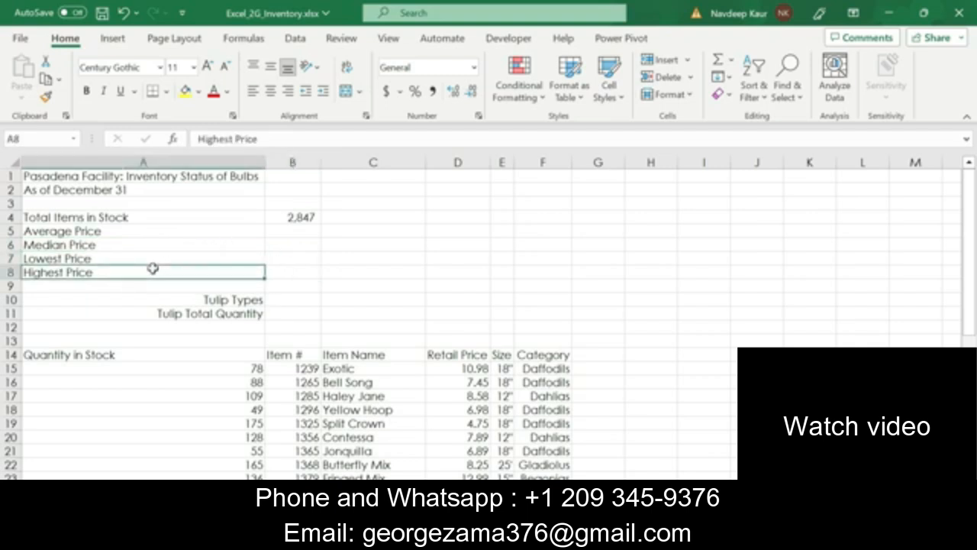
click(288, 231)
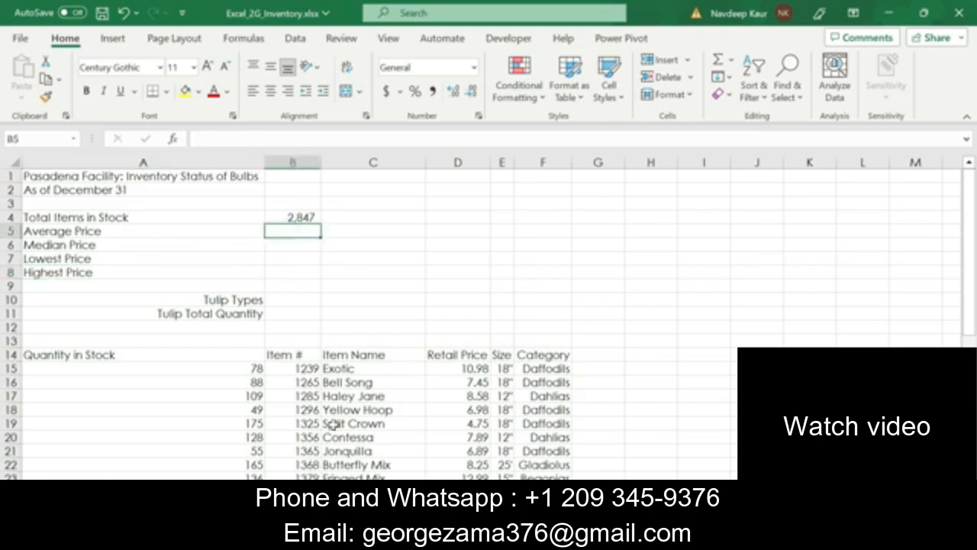
text(=)
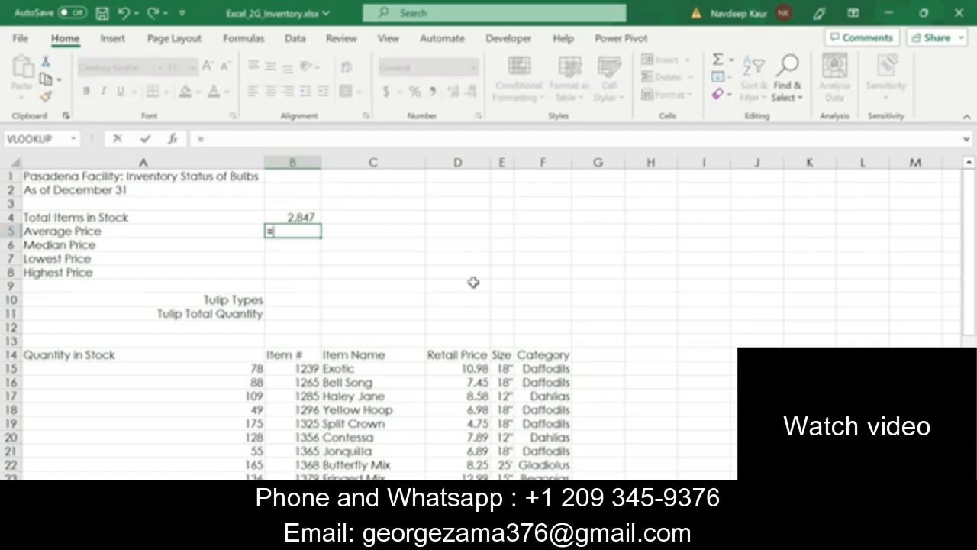
text(ave)
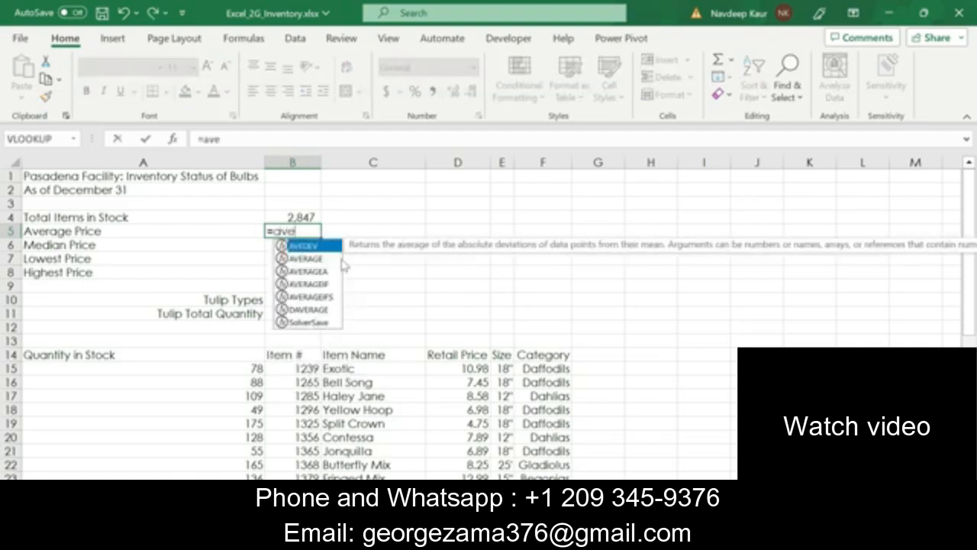
double_click(305, 259)
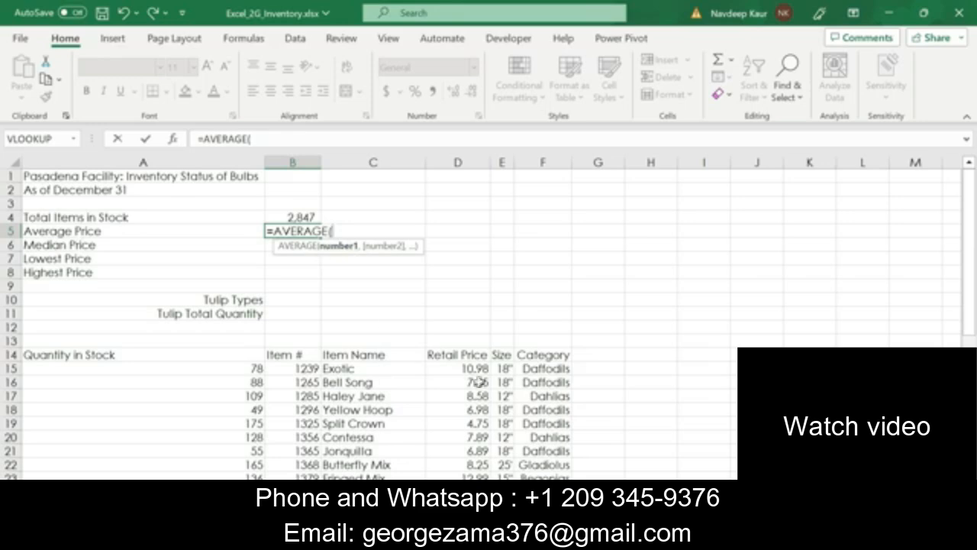
drag(476, 369, 477, 450)
key(Return)
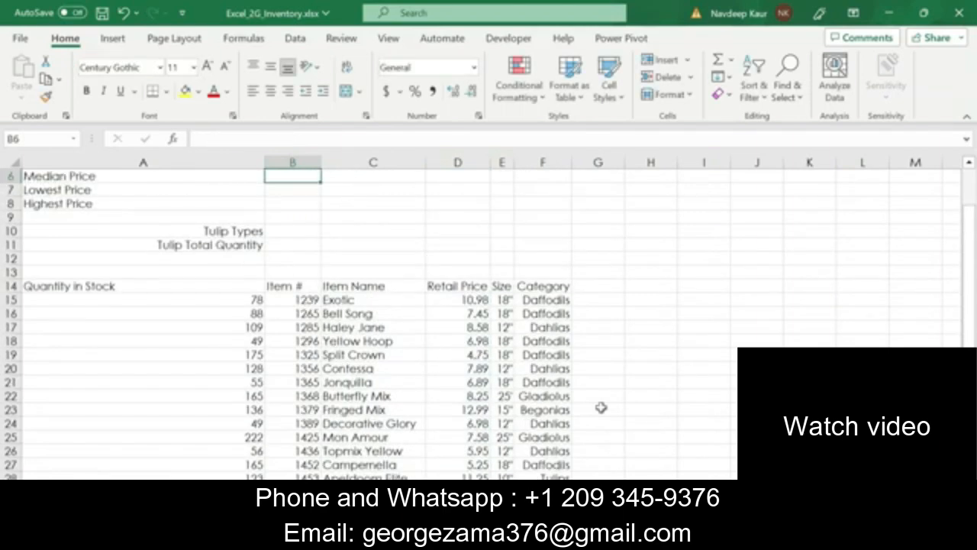
Enter a MEDIAN function over D15:D42 in cell B6 to calculate the median retail price.
scroll(601, 407, up, 2)
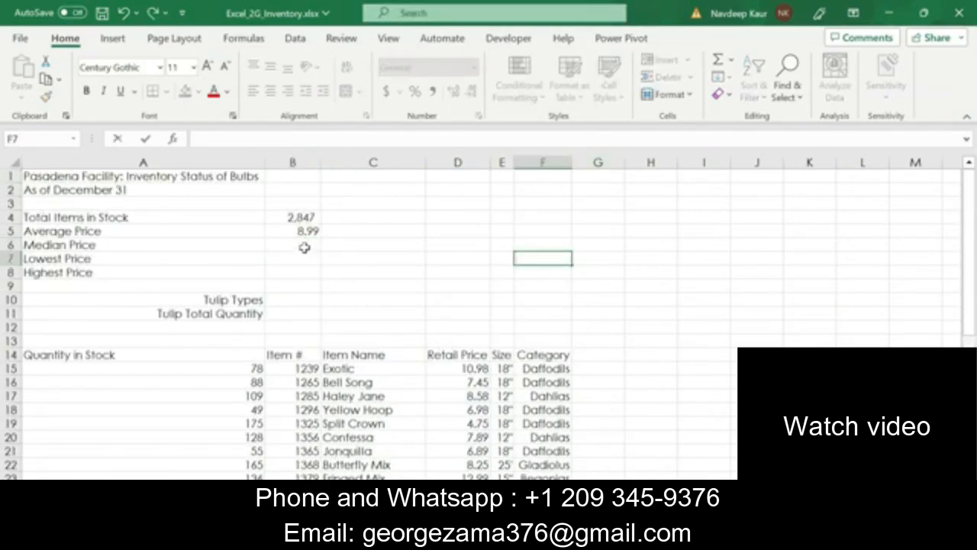
click(303, 247)
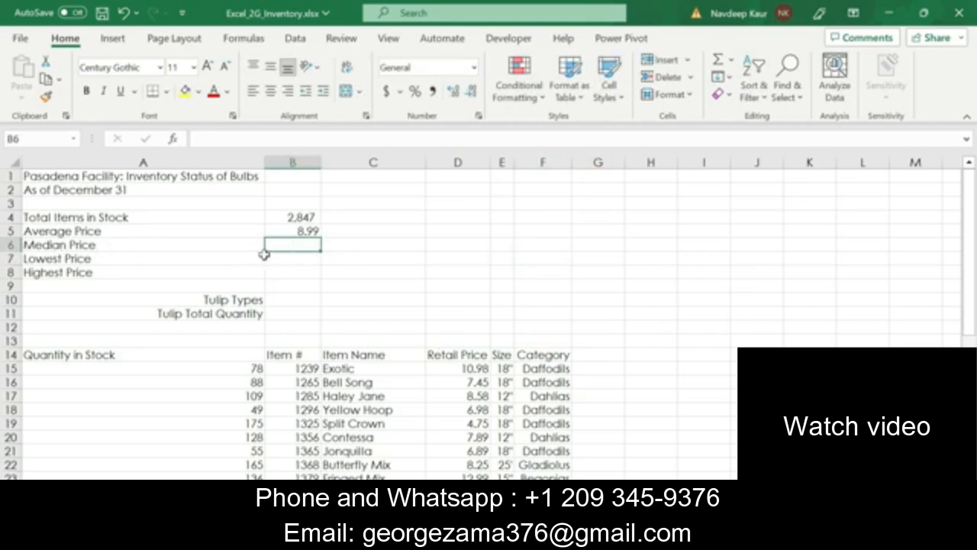
text(=med)
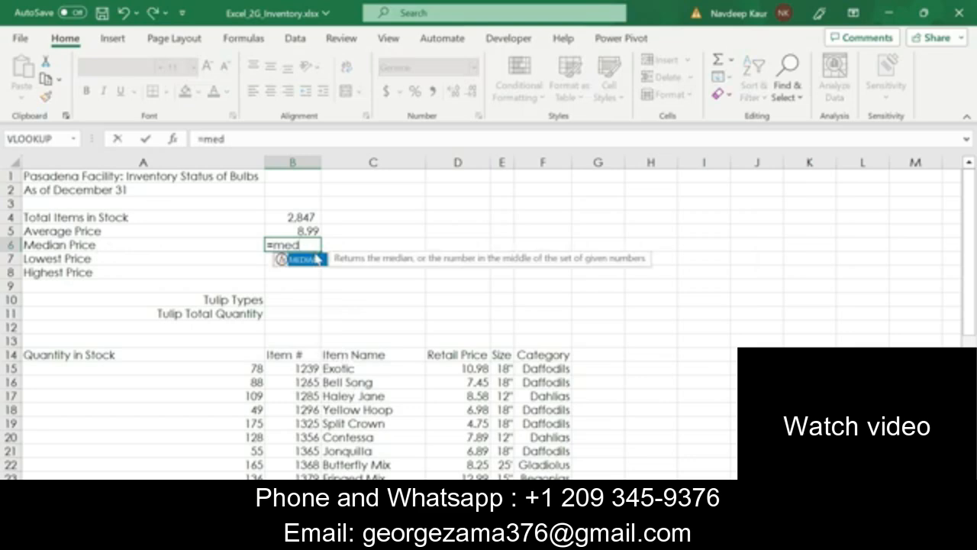
double_click(305, 259)
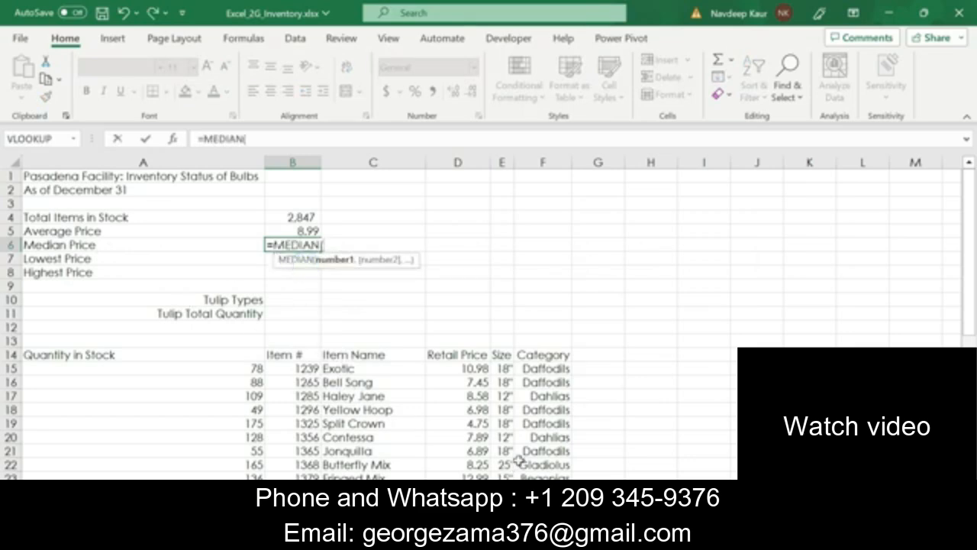
drag(462, 370, 482, 437)
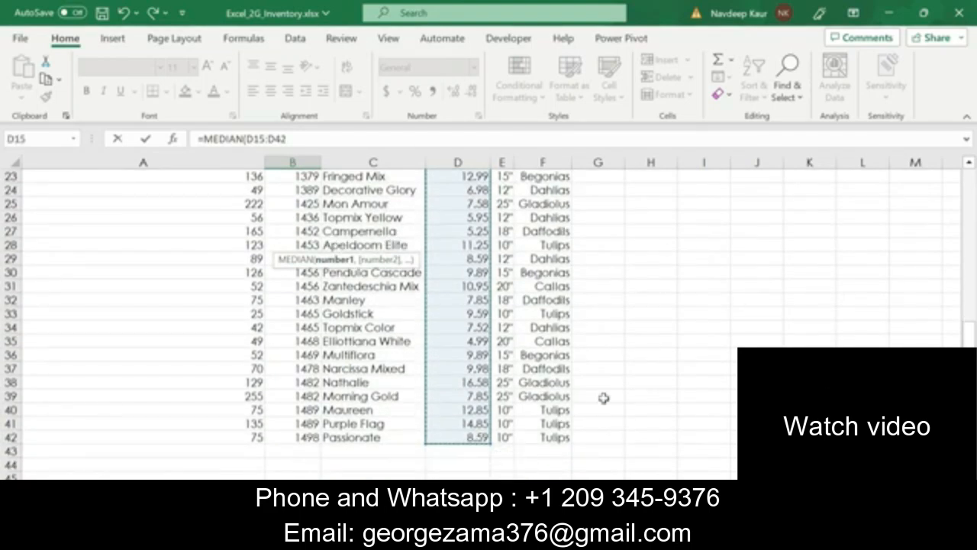
key(Return)
Enter a MIN function over the Retail Price data in cell B7 to find the lowest price.
scroll(334, 338, up, 2)
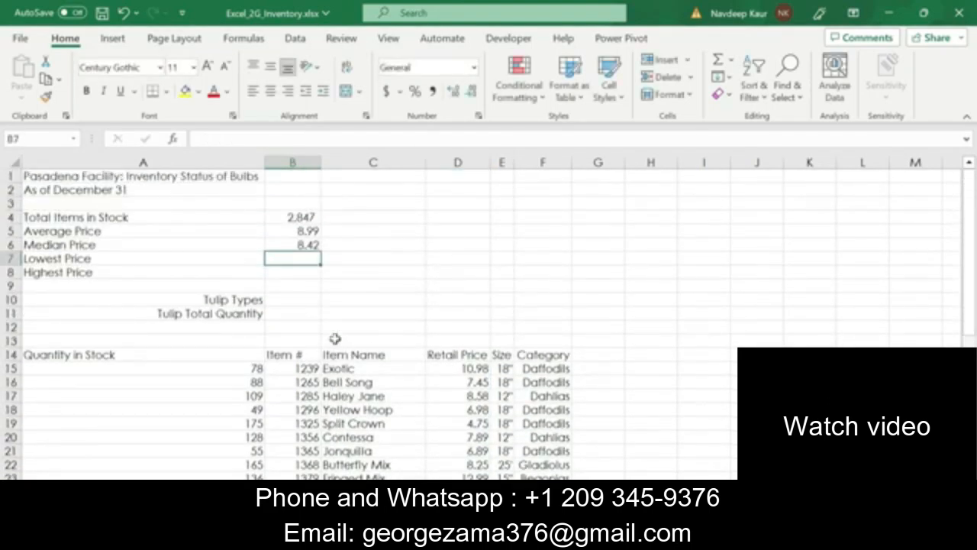
click(295, 258)
text(=)
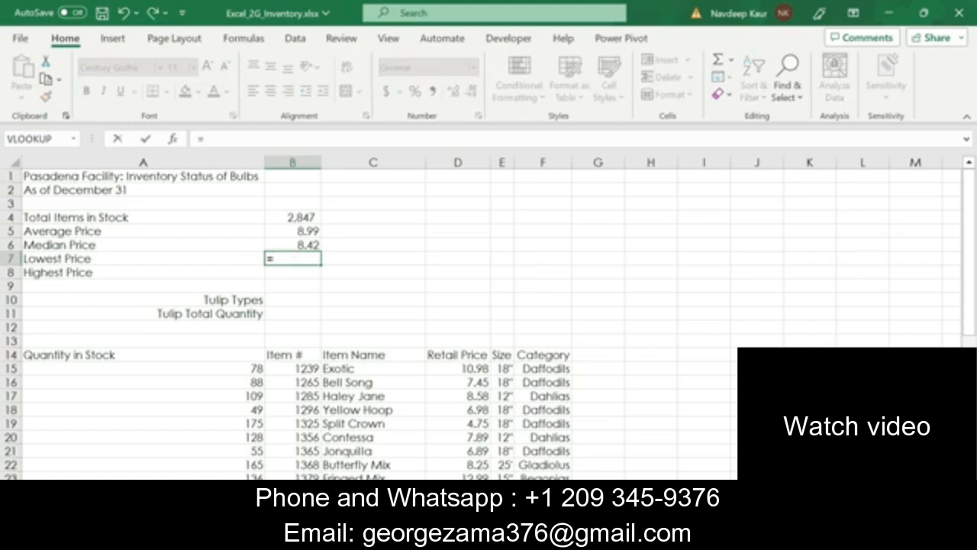
text(mi)
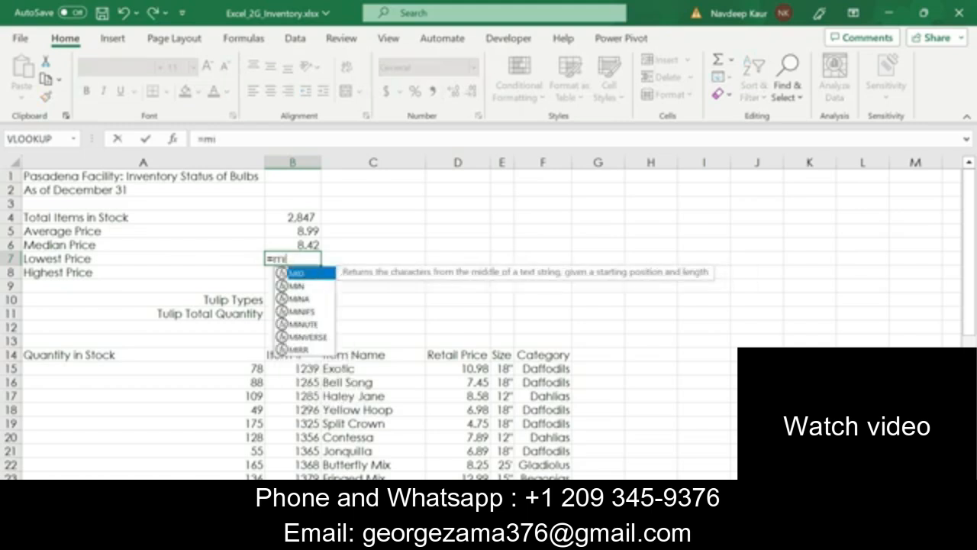
double_click(309, 287)
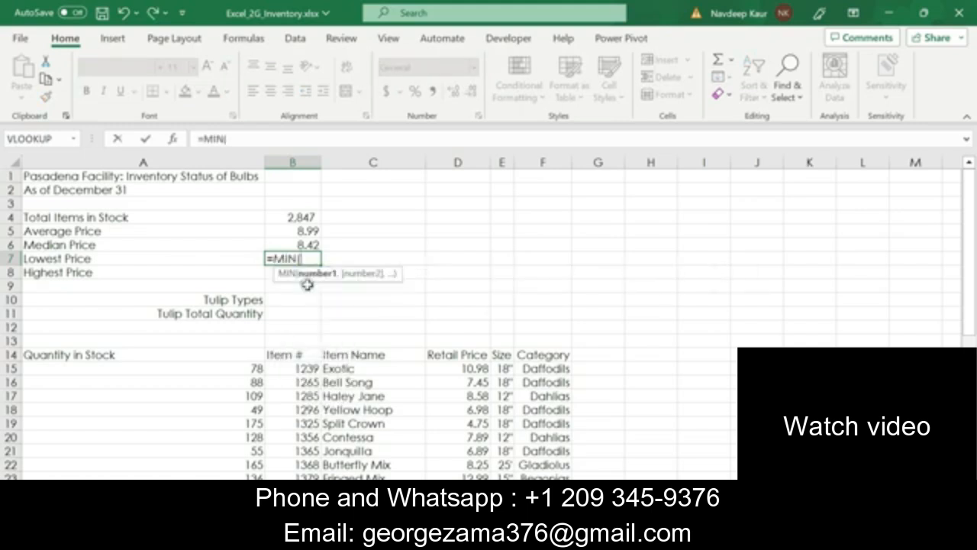
drag(458, 369, 458, 474)
drag(458, 475, 485, 449)
key(Escape)
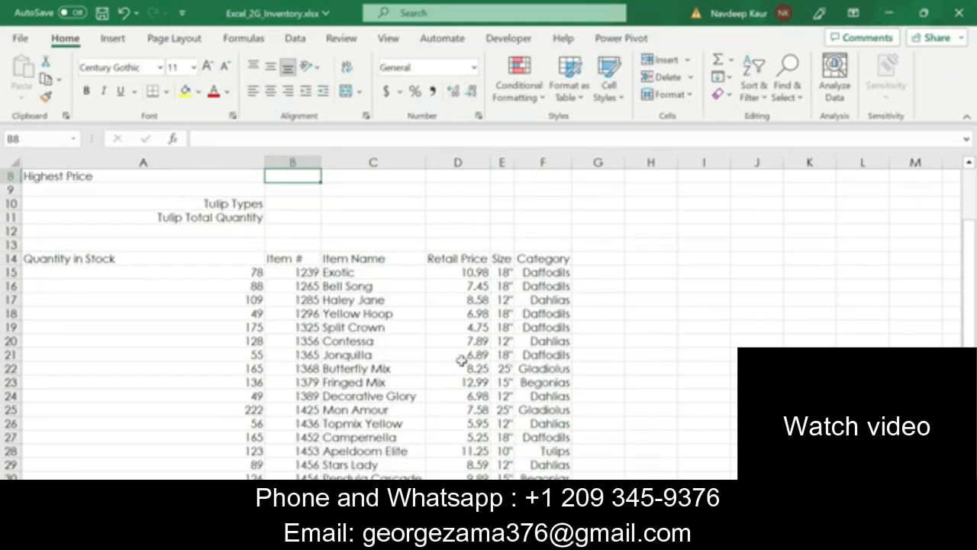
Enter a MAX function over the Retail Price data in cell B8 to find the highest price.
scroll(455, 245, up, 2)
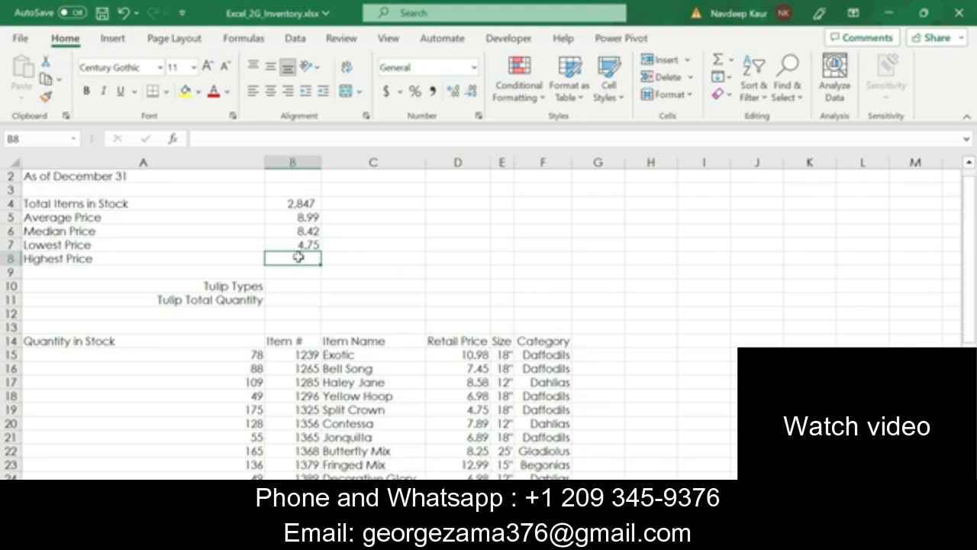
text(=max)
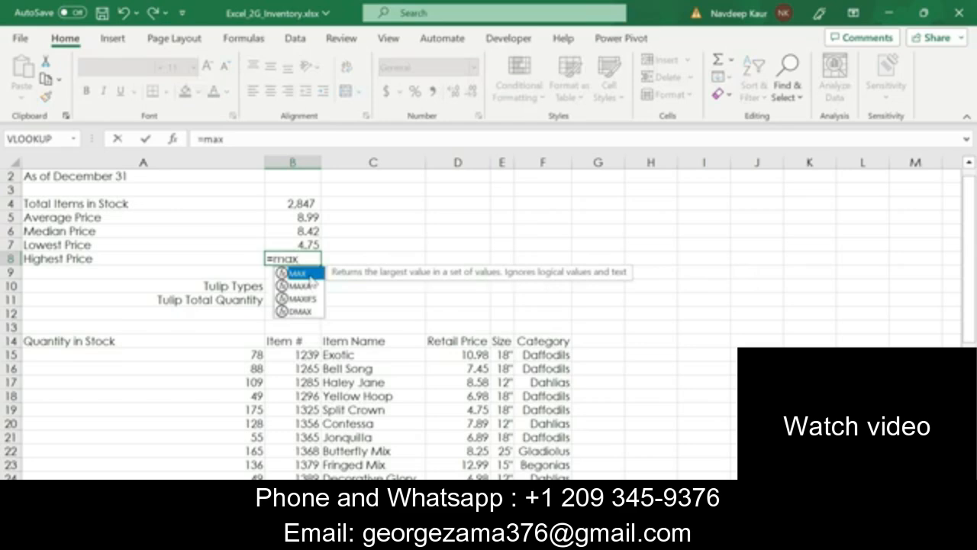
double_click(310, 275)
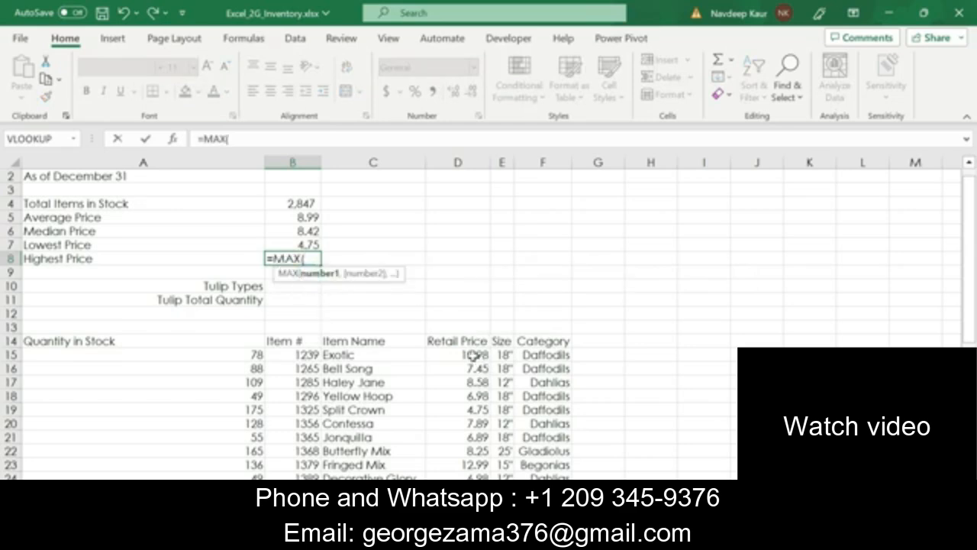
drag(473, 355, 469, 451)
key(Return)
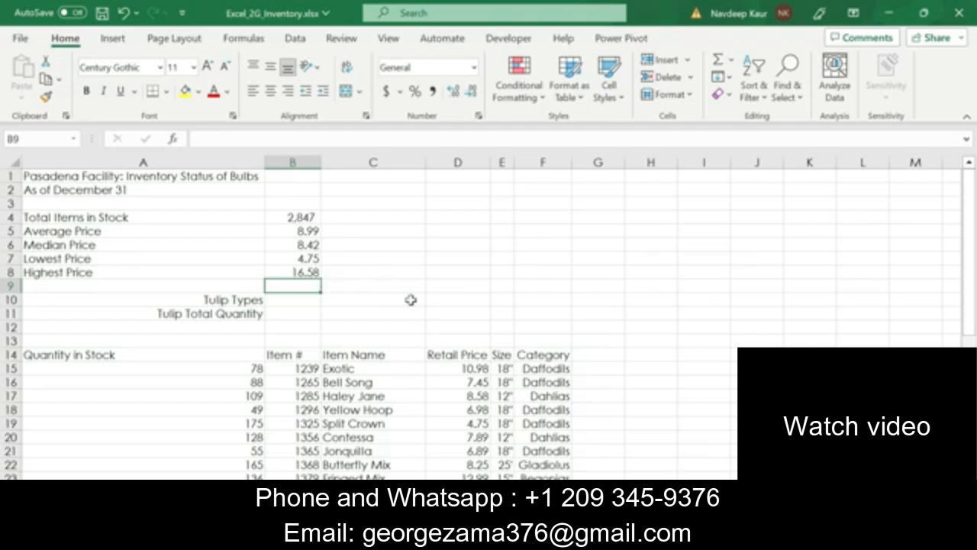
Check the format required by step 6 in Word, then return to Excel and apply the Accounting number format to cells B5:B8.
key(alt+Tab)
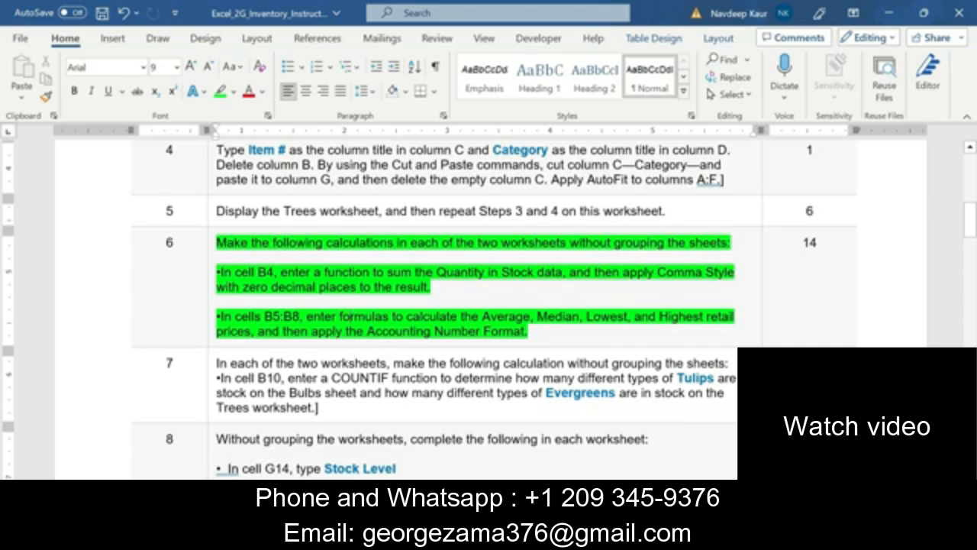
key(alt+Tab)
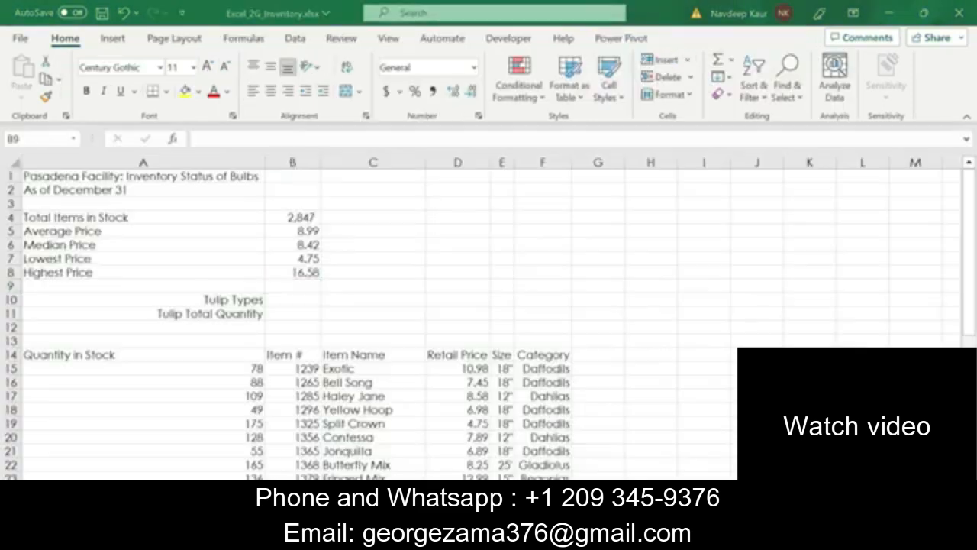
drag(304, 233, 299, 273)
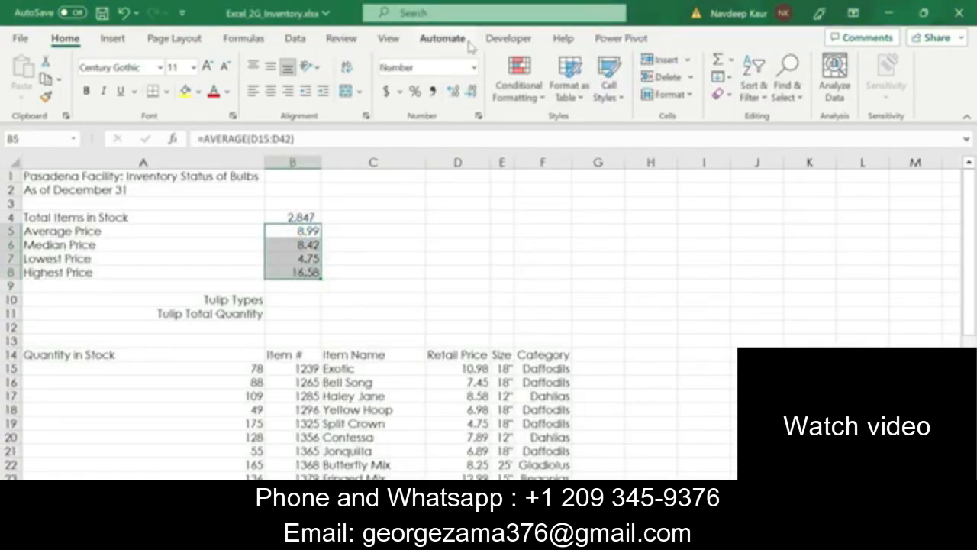
click(473, 67)
click(442, 204)
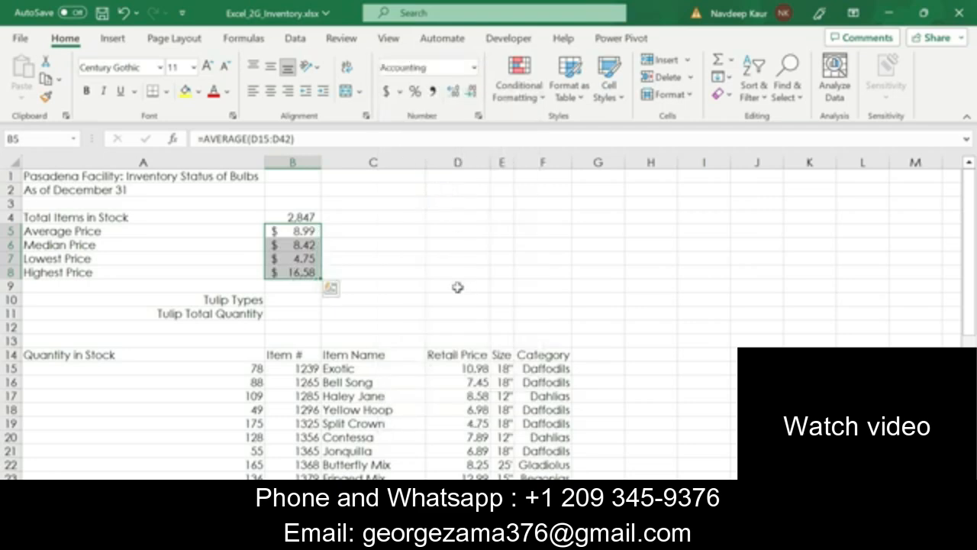
click(458, 288)
Recheck step 6 in Word, then switch to Excel and start a SUM function in cell B4 of the Trees worksheet for Total Items in Stock.
key(alt+Tab)
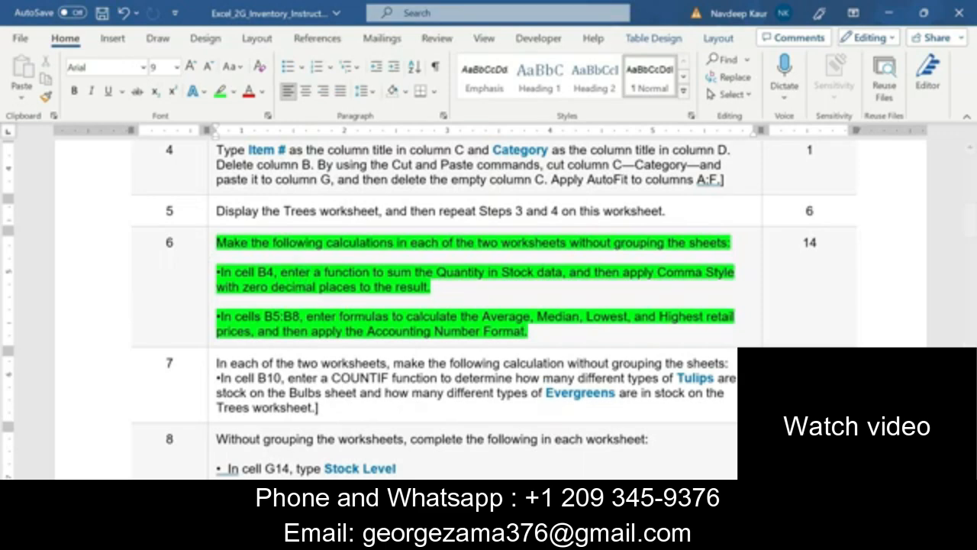
key(alt+Tab)
click(110, 491)
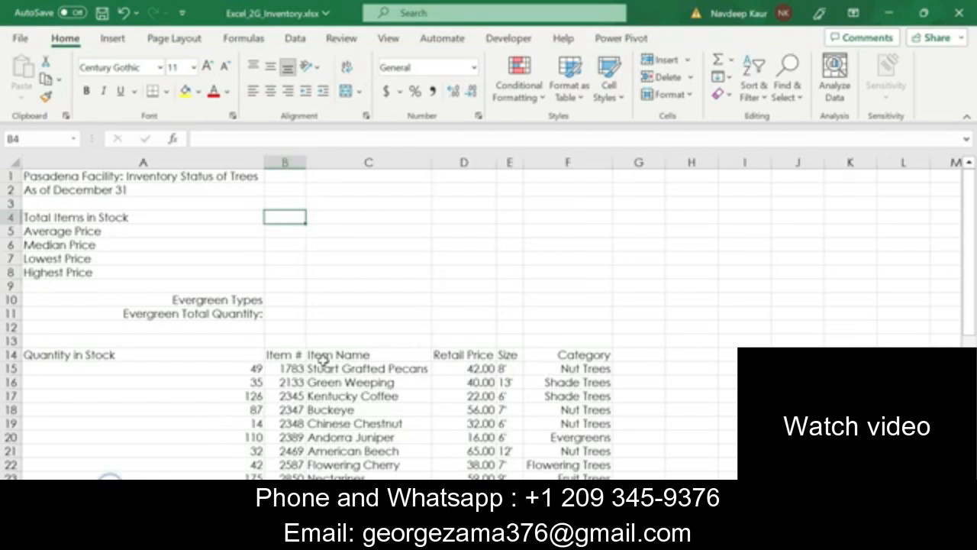
click(284, 218)
click(284, 216)
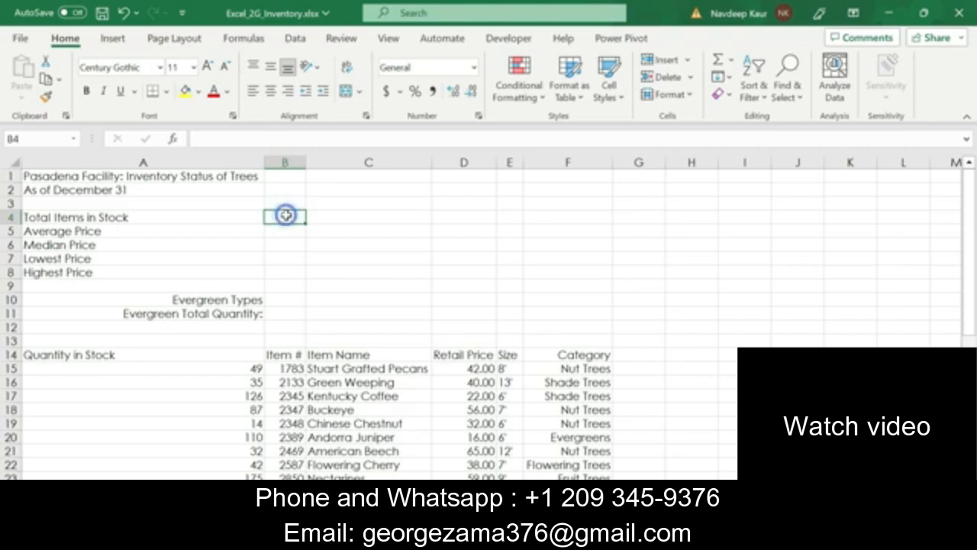
text(=sum)
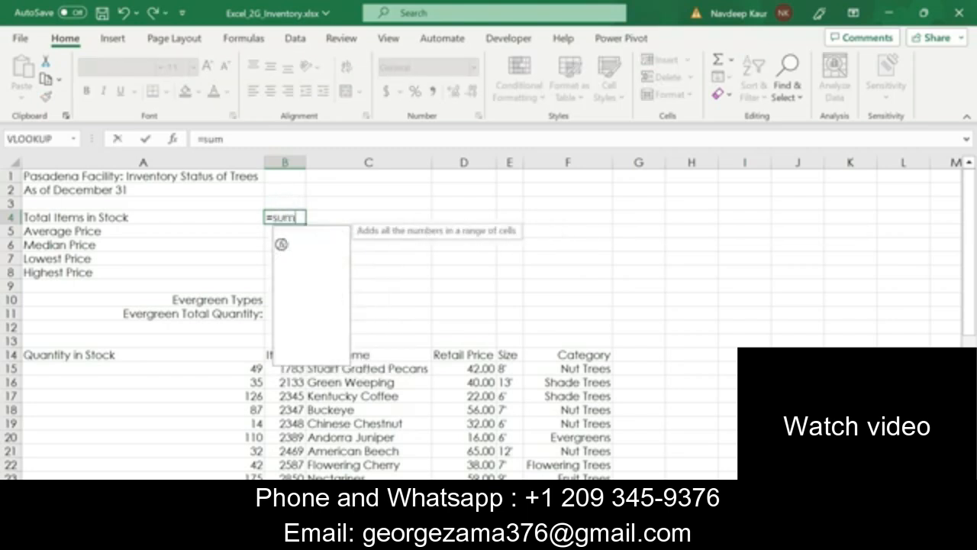
Complete the SUM formula in cell B4 to total the Quantity in Stock values in A15:A42.
double_click(297, 233)
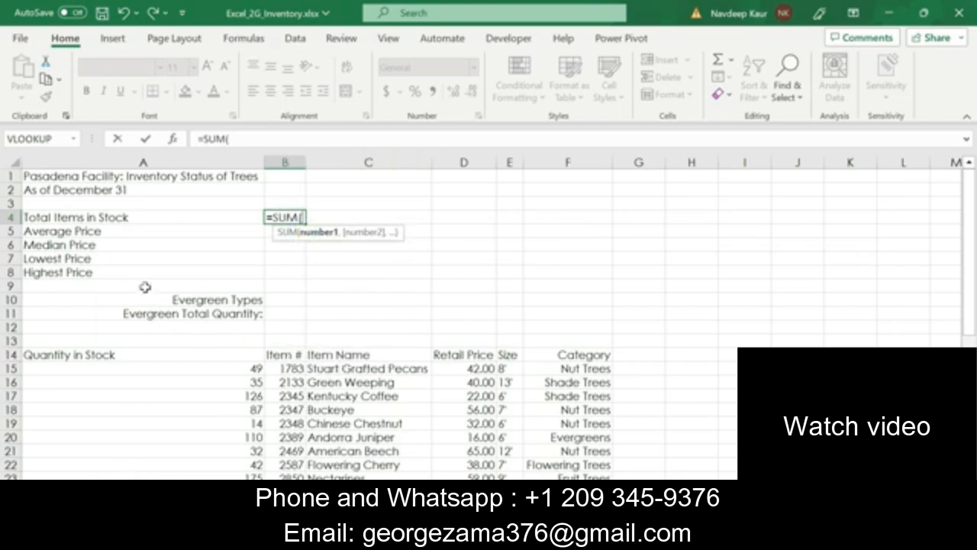
click(246, 368)
key(ctrl+shift+Down)
drag(246, 368, 236, 451)
key(Return)
scroll(257, 220, up, 1)
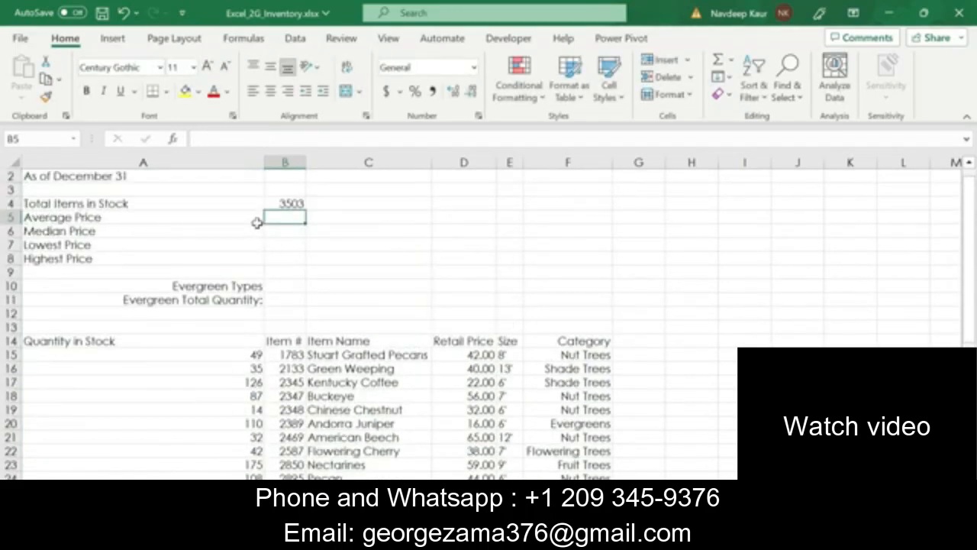
Format the total in cell B4 with Comma Style and zero decimal places.
click(294, 203)
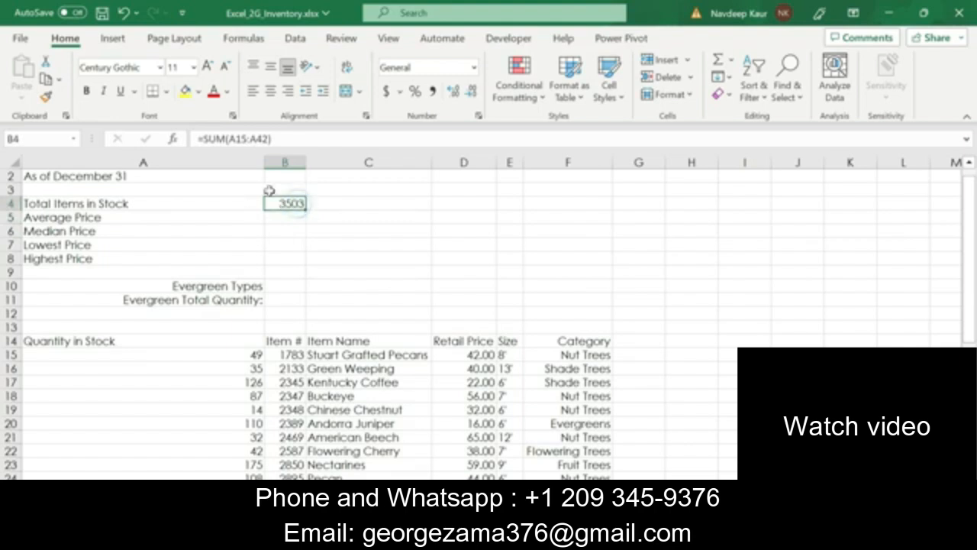
click(433, 90)
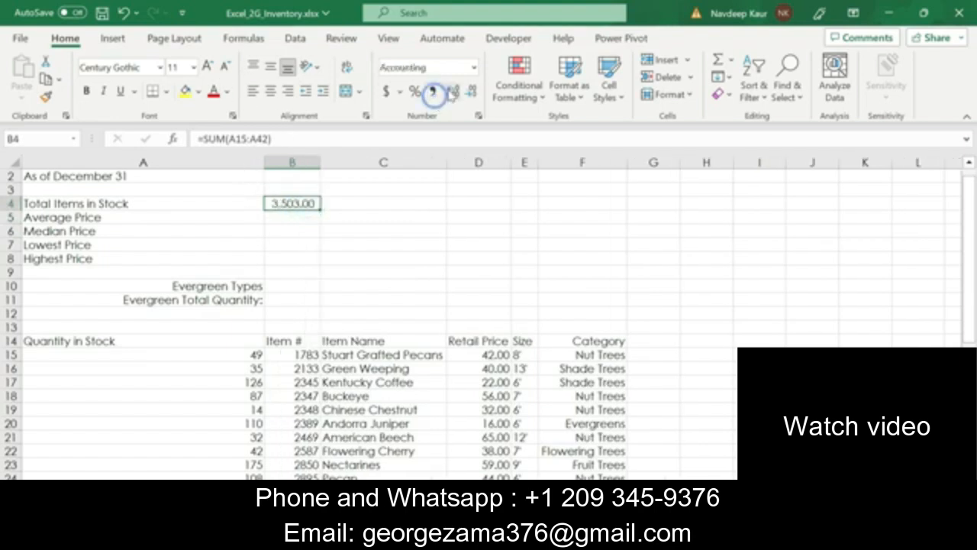
click(471, 91)
click(471, 90)
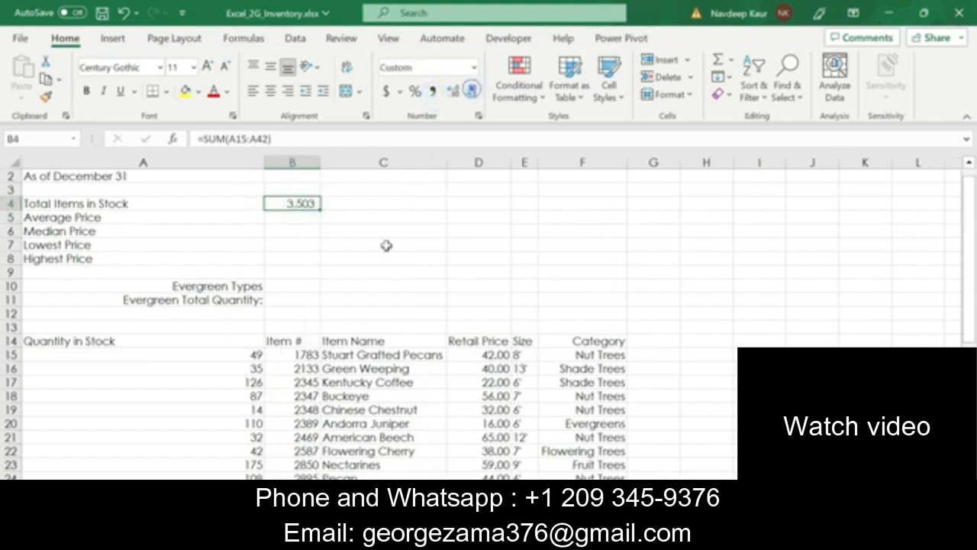
Enter an AVERAGE formula in cell B5 for the retail prices in D15:D42.
click(298, 218)
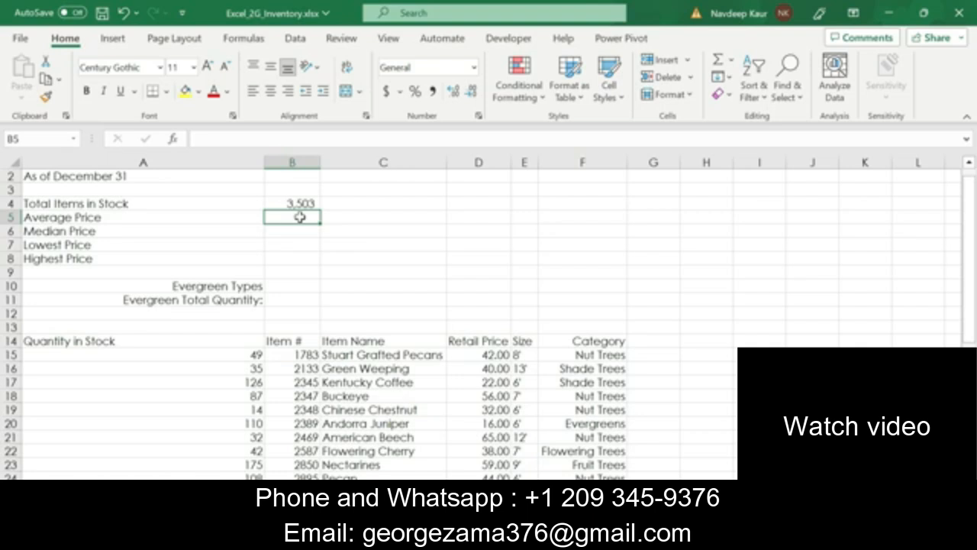
text(=aver)
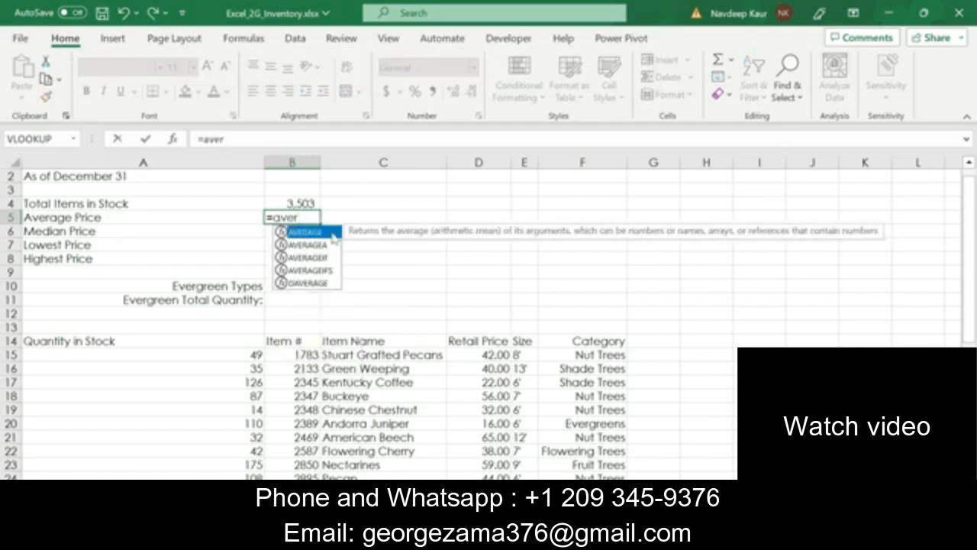
double_click(305, 232)
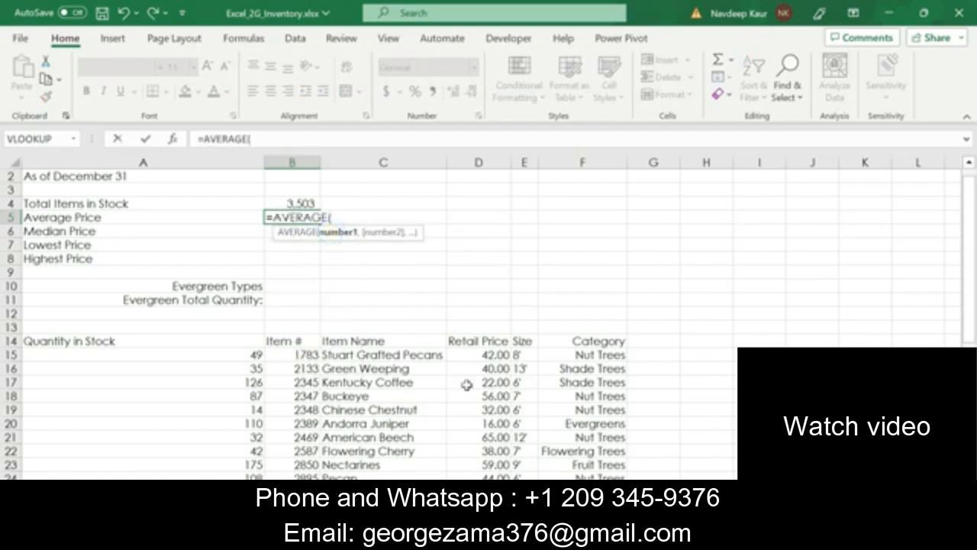
drag(491, 355, 489, 446)
key(Return)
scroll(359, 345, up, 2)
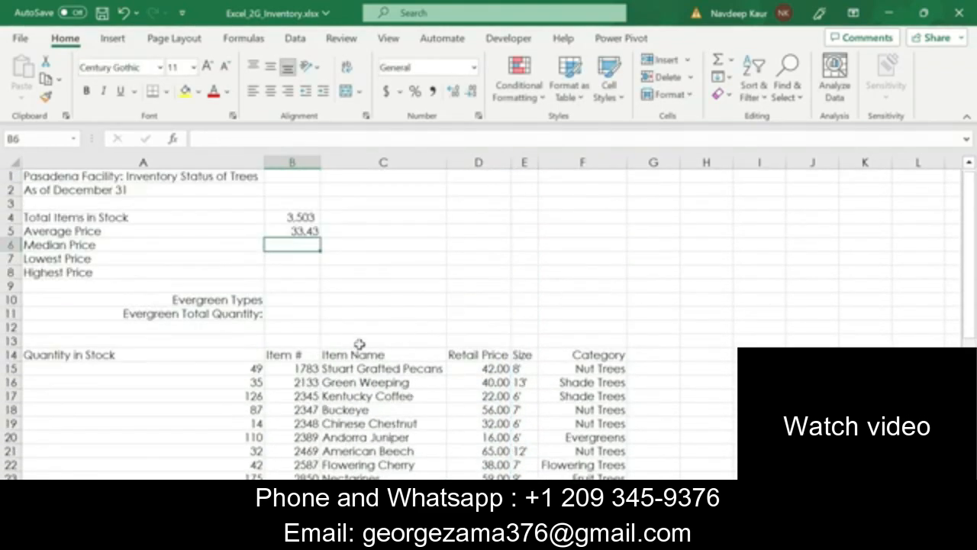
Enter a MEDIAN formula in cell B6 for the retail prices in D15:D42.
click(294, 254)
click(302, 243)
text(=med)
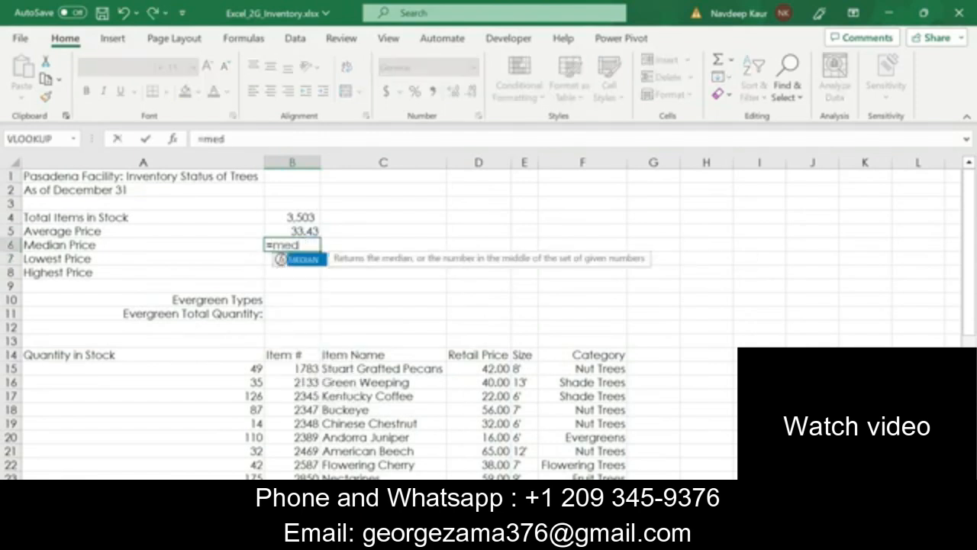
double_click(303, 260)
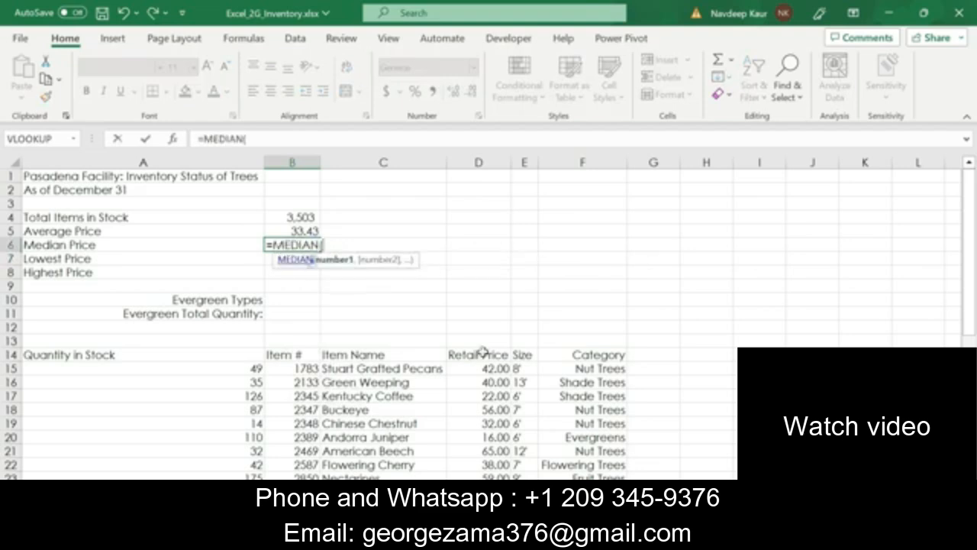
drag(490, 368, 478, 464)
key(Return)
scroll(300, 330, up, 2)
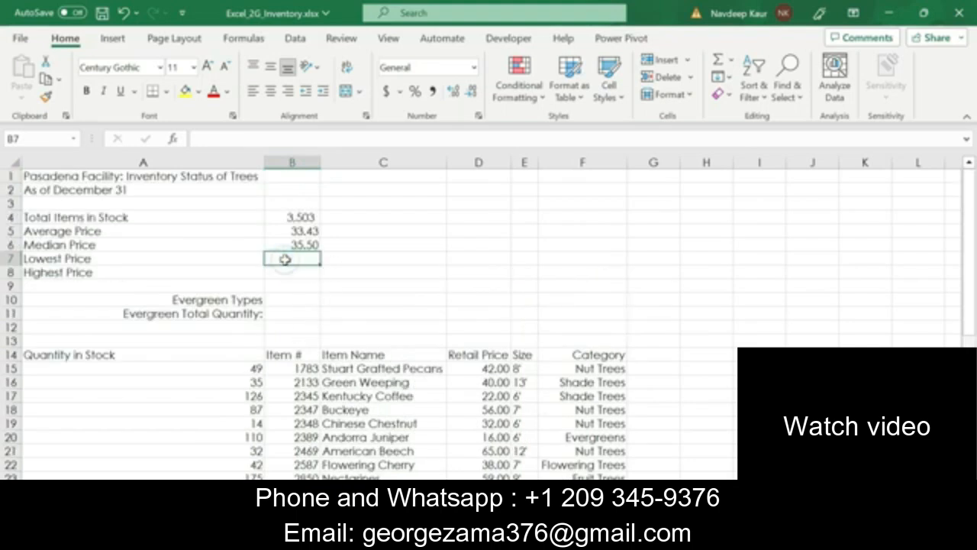
Enter a MIN formula in cell B7 to find the lowest retail price in D15:D42.
text(=)
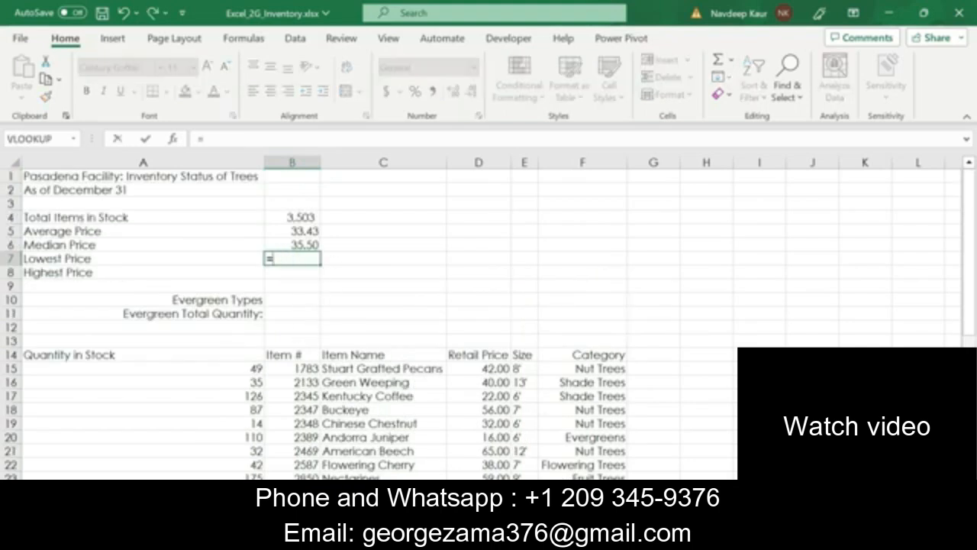
text(mi)
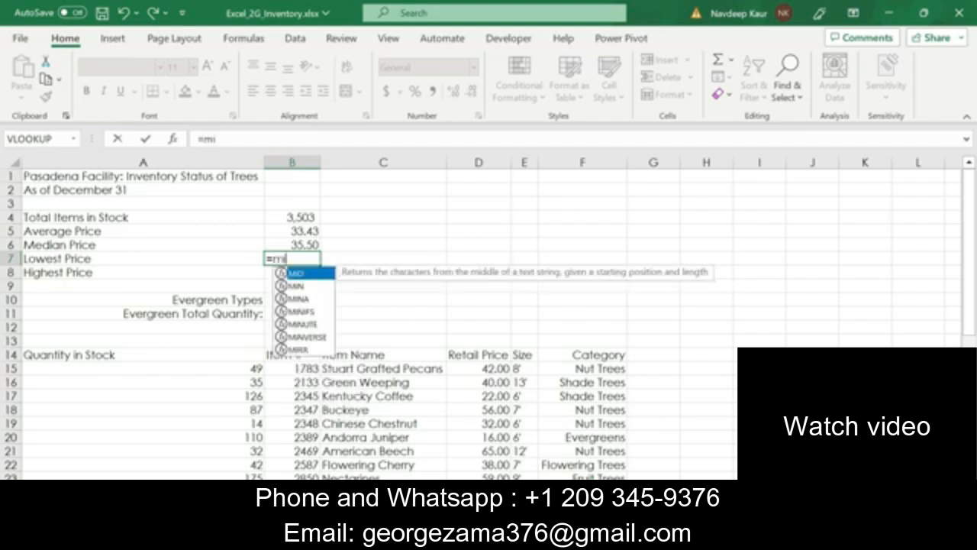
key(Down)
key(Tab)
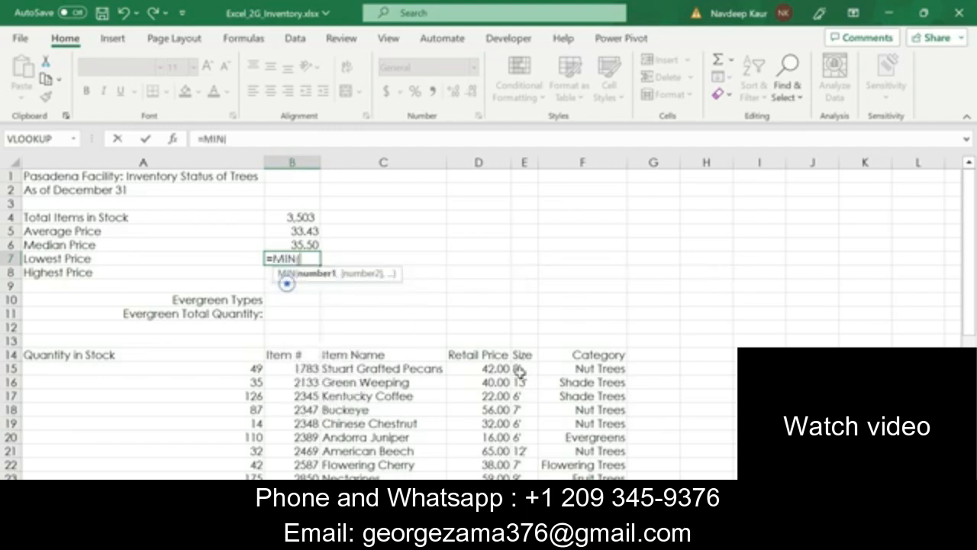
drag(482, 369, 471, 463)
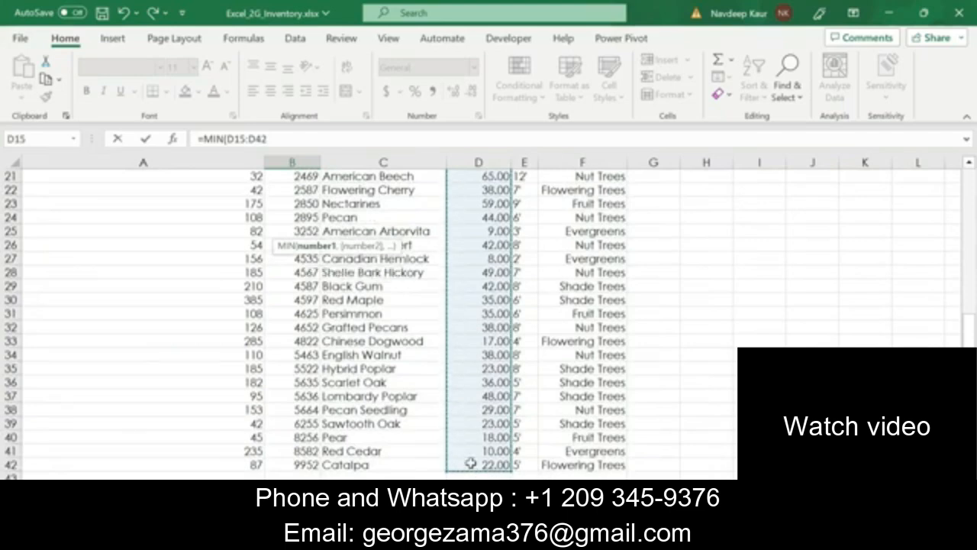
key(Return)
scroll(343, 270, up, 3)
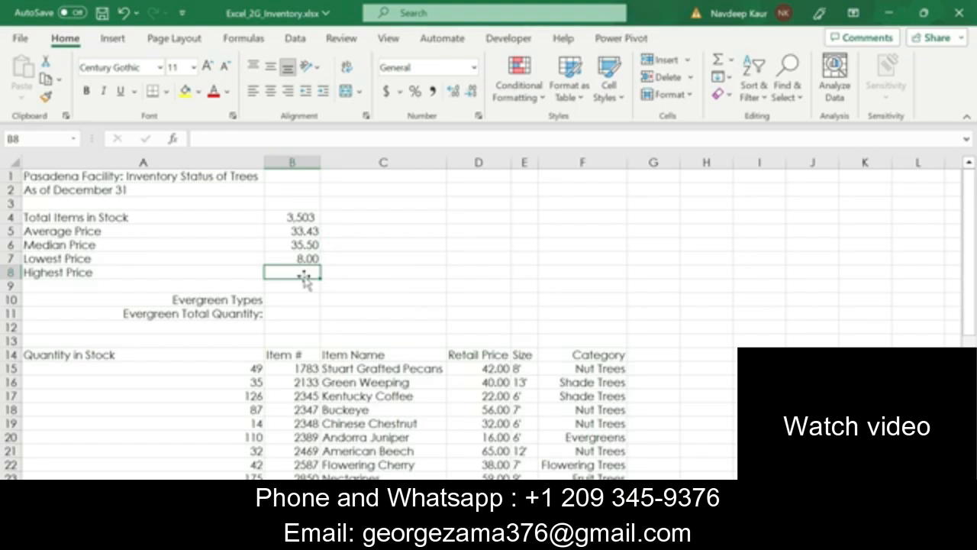
Enter a MAX formula in cell B8 to find the highest retail price in D15:D42.
text(=ma)
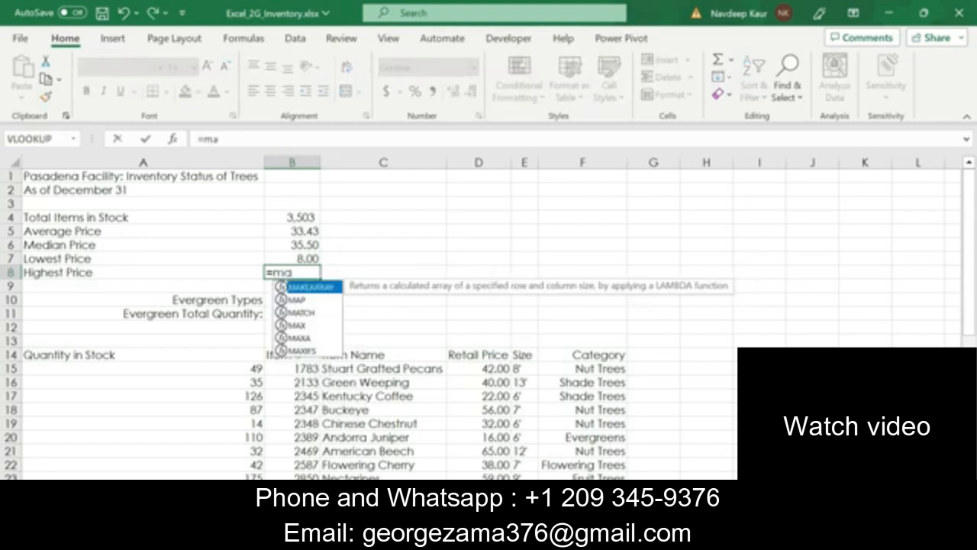
text(x)
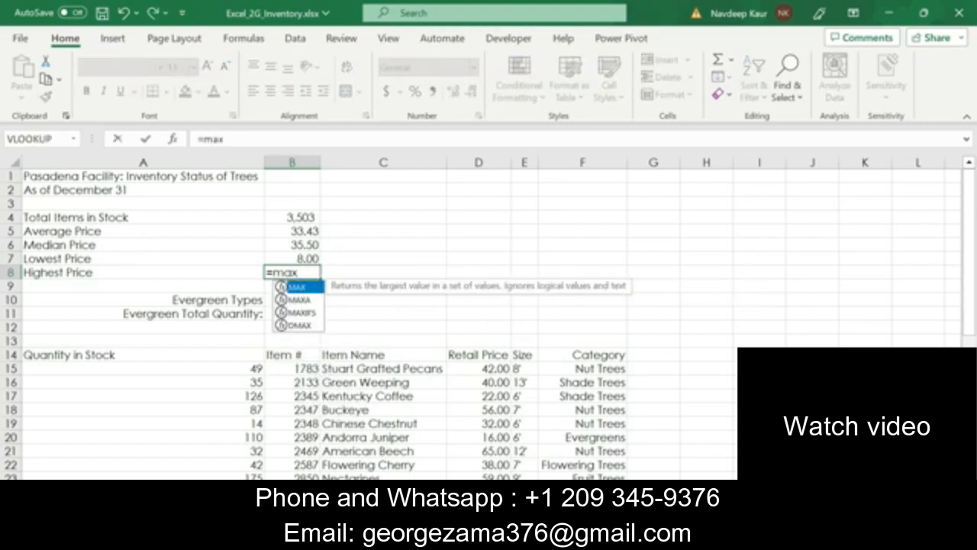
double_click(300, 287)
scroll(455, 367, down, 1)
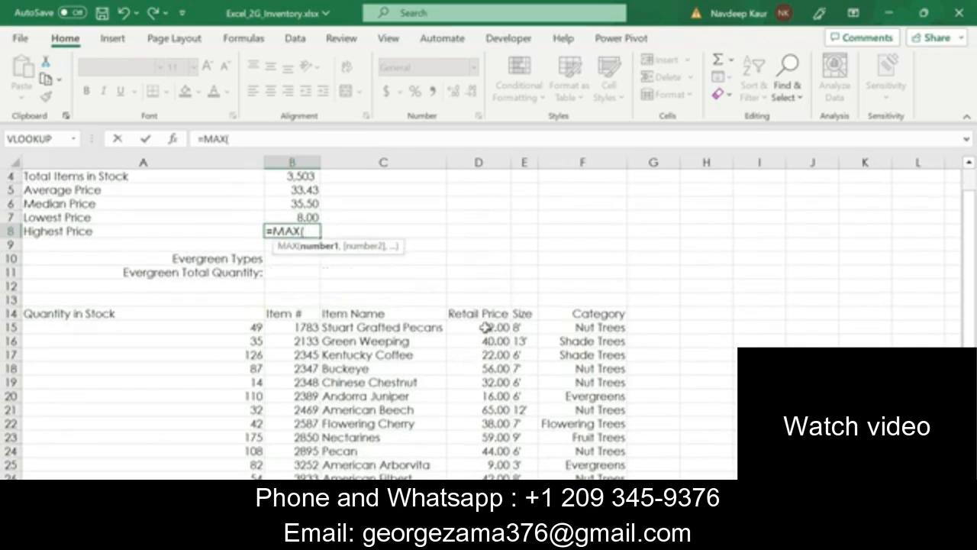
drag(481, 267, 468, 450)
key(Return)
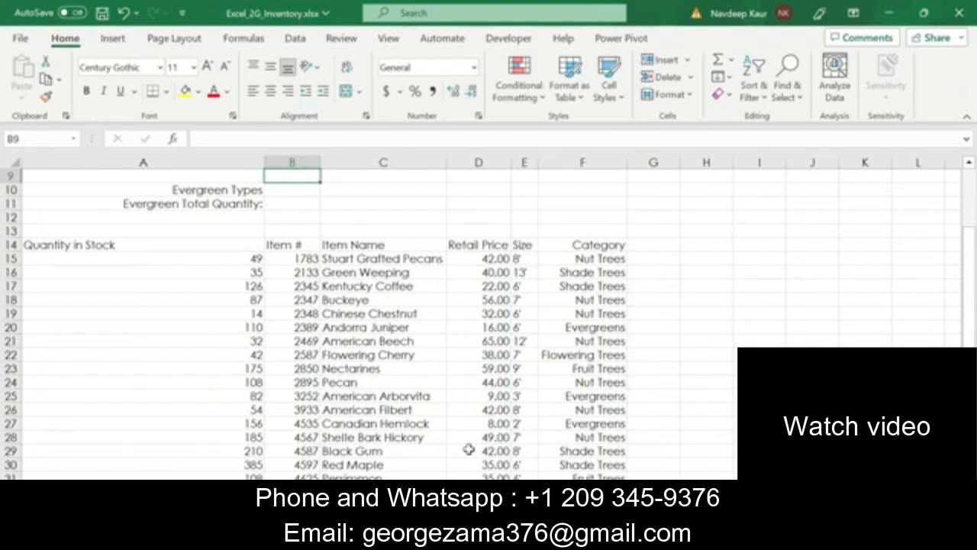
scroll(328, 309, up, 3)
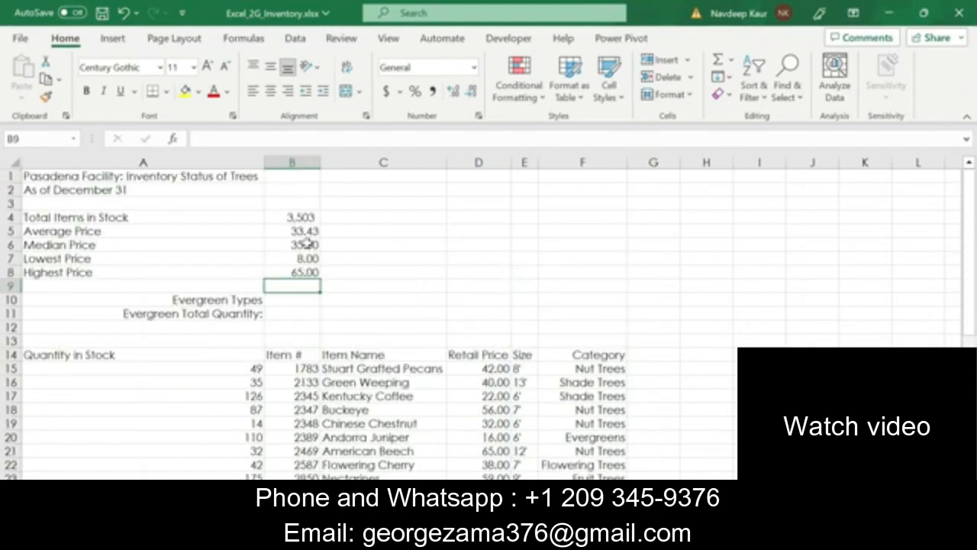
Apply the Accounting number format to the price statistics in B5:B8.
drag(310, 226, 316, 273)
key(ctrl+shift+1)
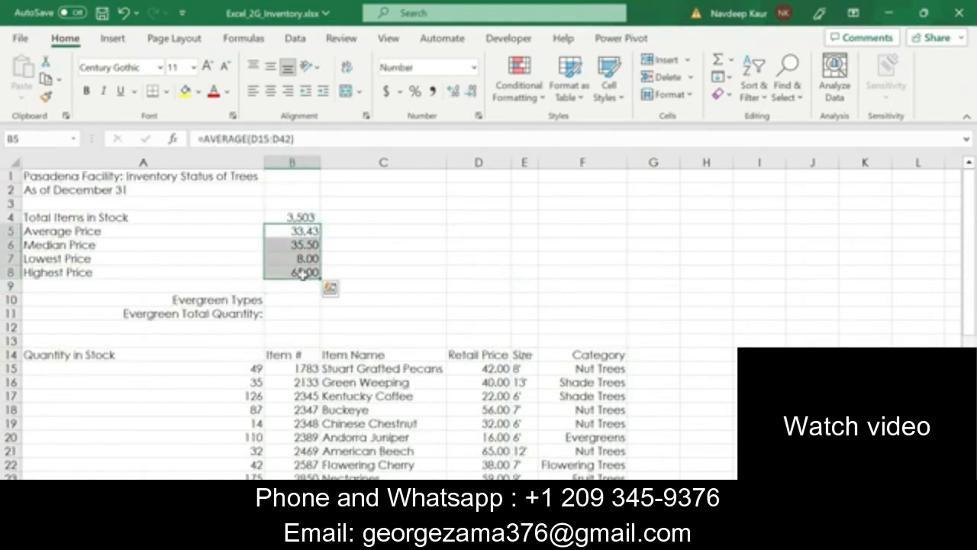
click(473, 67)
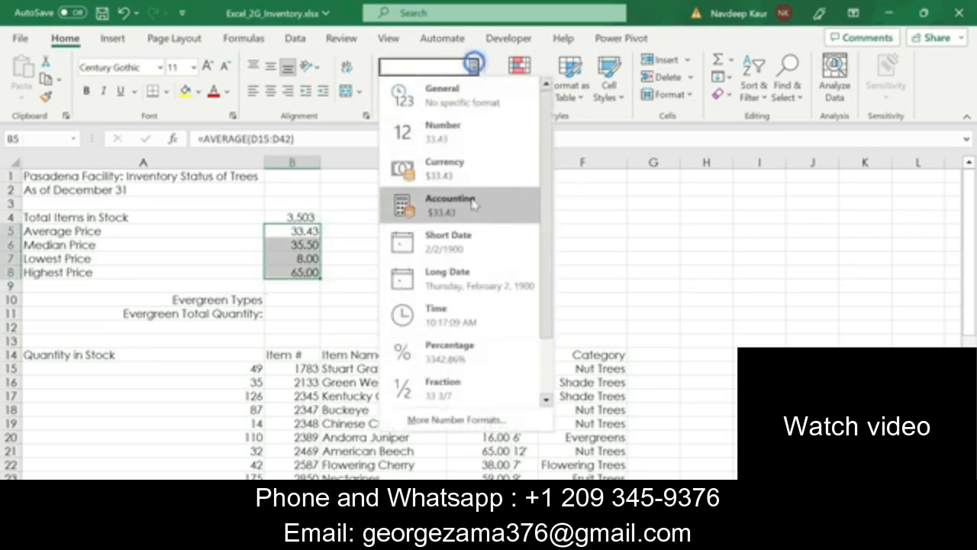
click(473, 204)
click(413, 266)
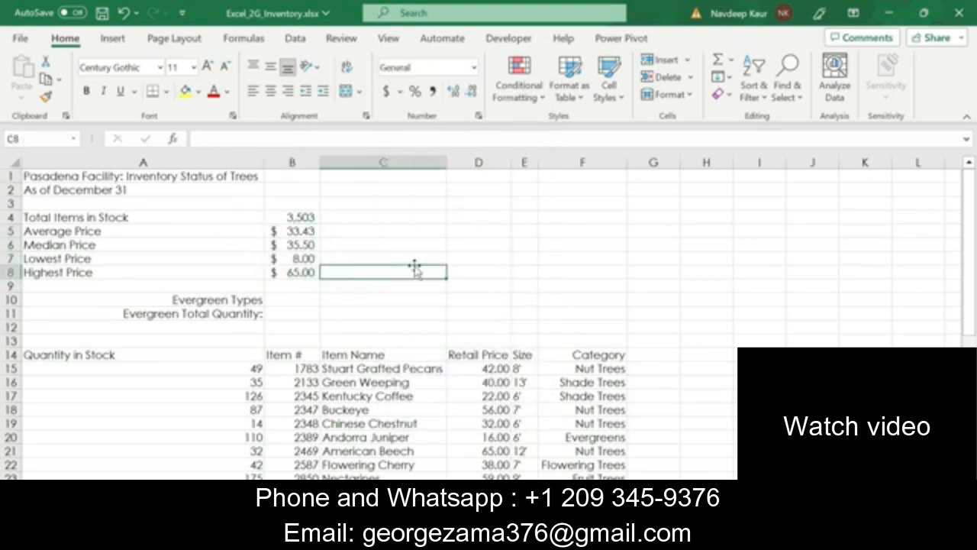
Switch to the Word instructions document and remove the green highlighting from the step 6 text.
key(alt+Tab)
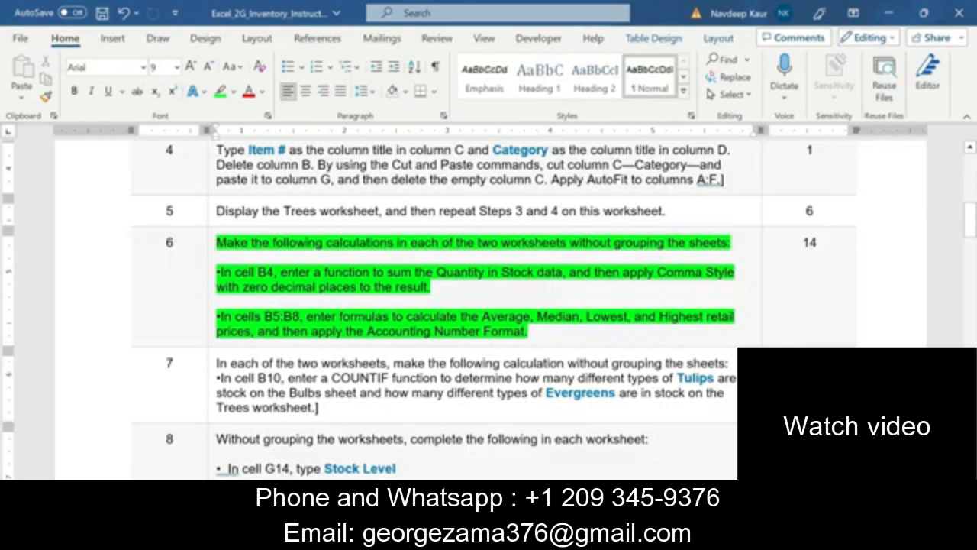
drag(528, 331, 294, 248)
click(295, 221)
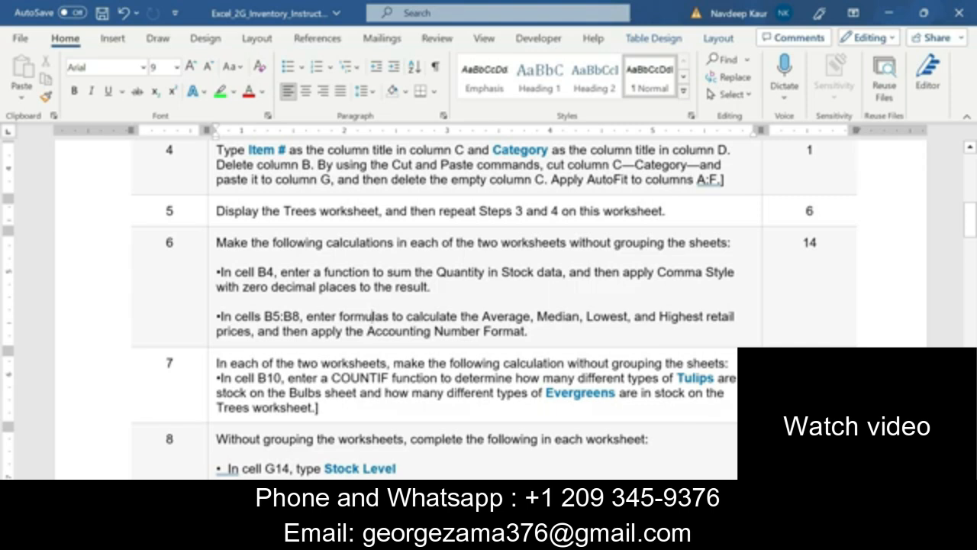
Delete the stray closing bracket at the end of instruction step 7 and highlight that step's text in green.
click(331, 409)
key(BackSpace)
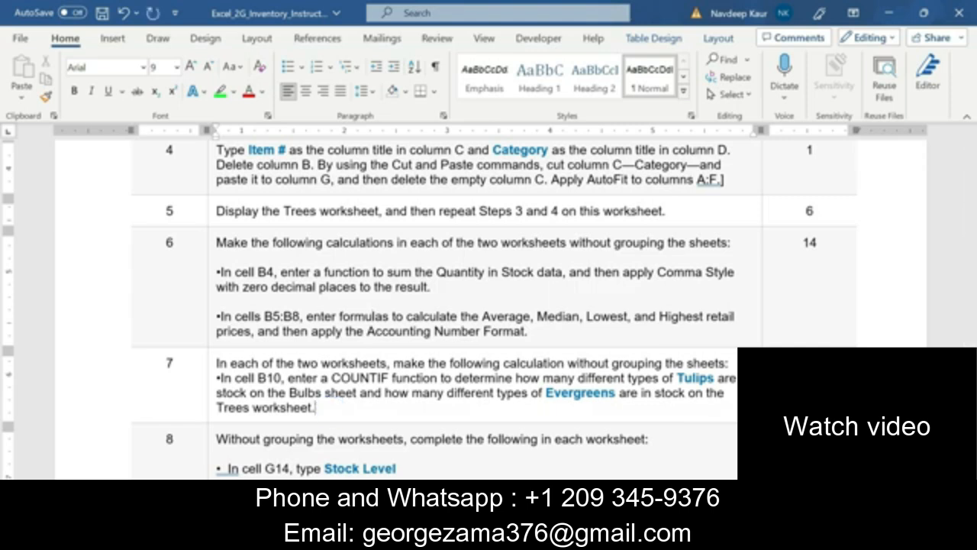
mouse_move(323, 408)
mouse_down()
mouse_move(222, 378)
mouse_move(217, 365)
mouse_up()
click(273, 336)
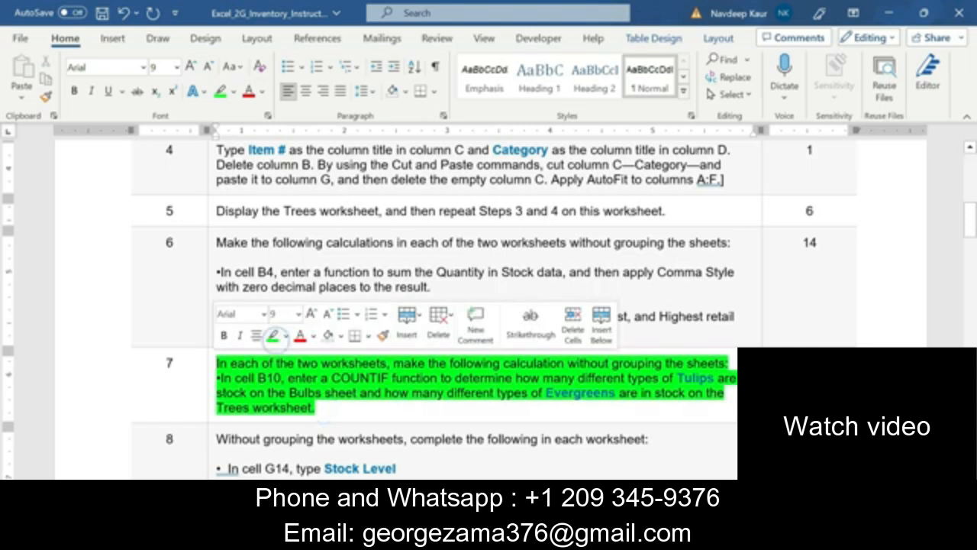
click(334, 398)
scroll(333, 399, down, 1)
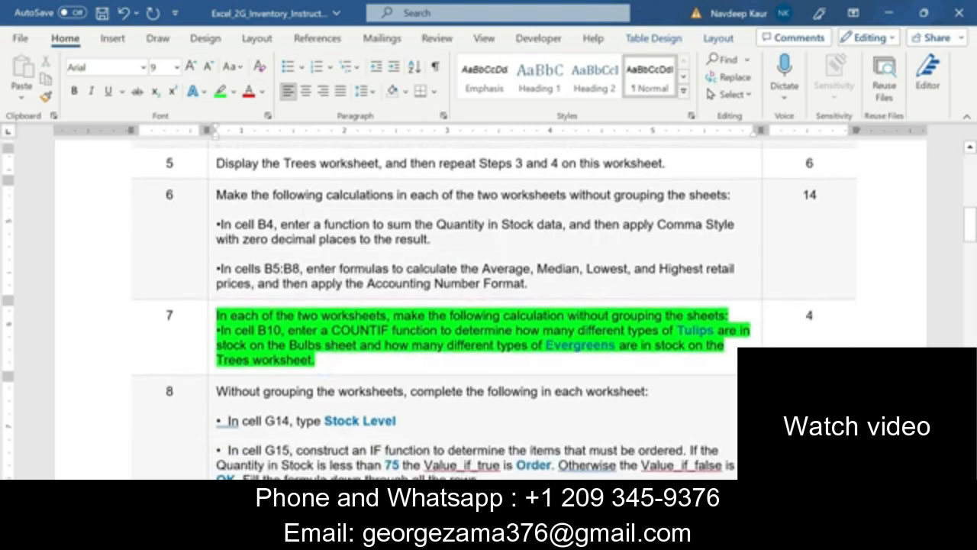
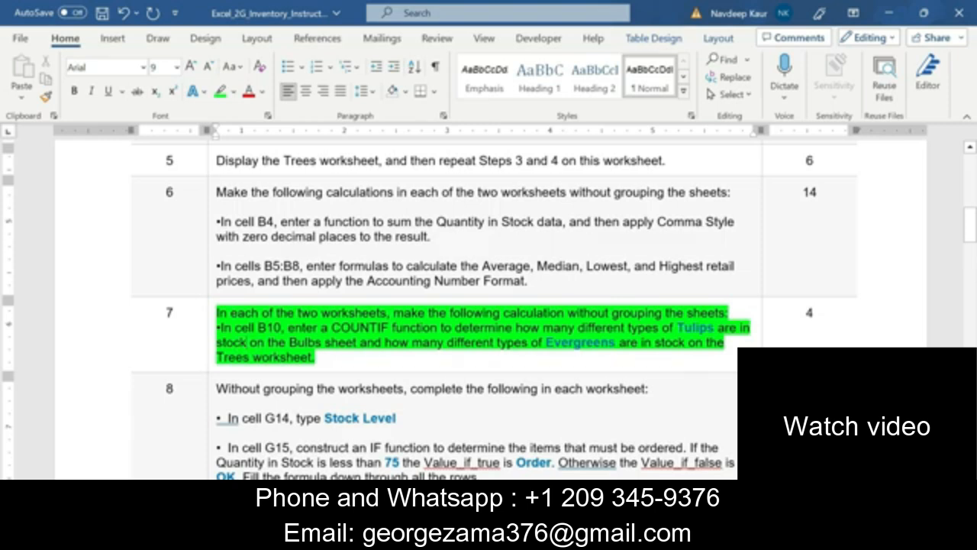
Read instruction step 7 on the COUNTIF functions for Tulips on the Bulbs sheet and Evergreens on the Trees sheet.
drag(322, 343, 232, 330)
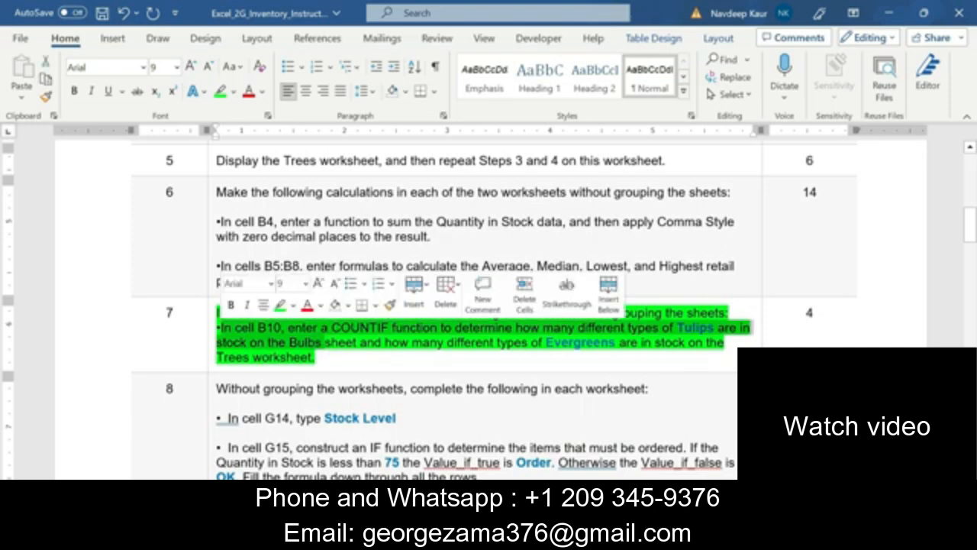
drag(385, 342, 714, 356)
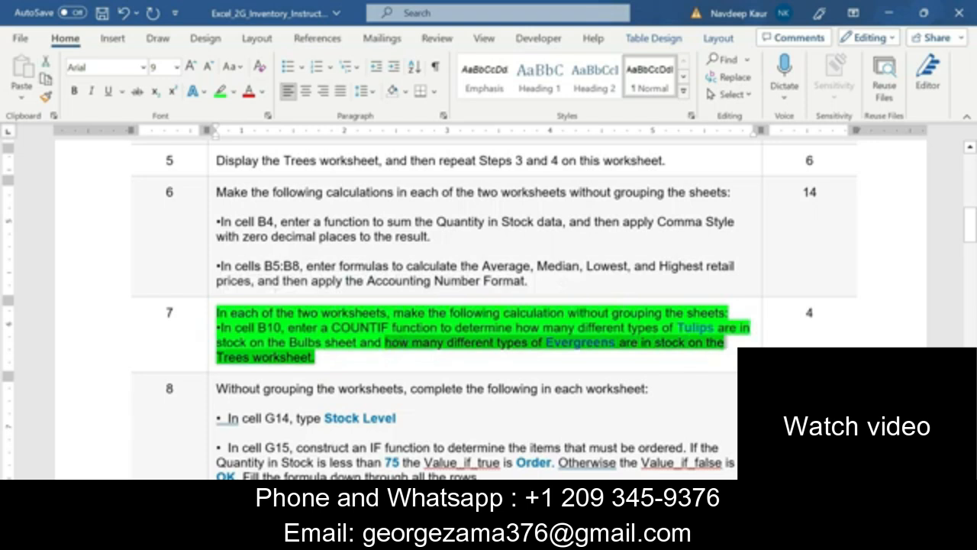
click(305, 345)
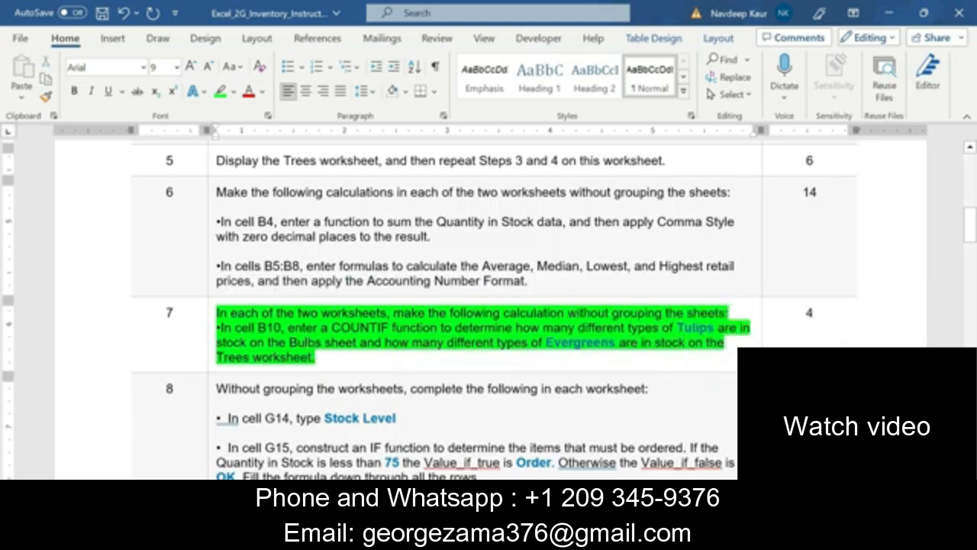
drag(217, 327, 324, 342)
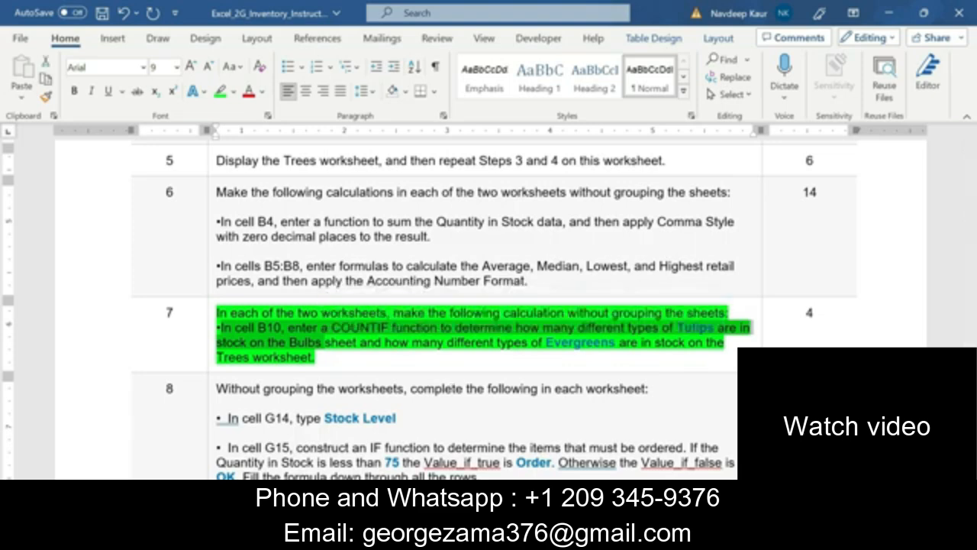
Switch to the Excel workbook and enter a COUNTIF function in B10 of the Bulbs sheet, counting "Tulips" in the range F15:F42.
key(alt+Tab)
click(122, 495)
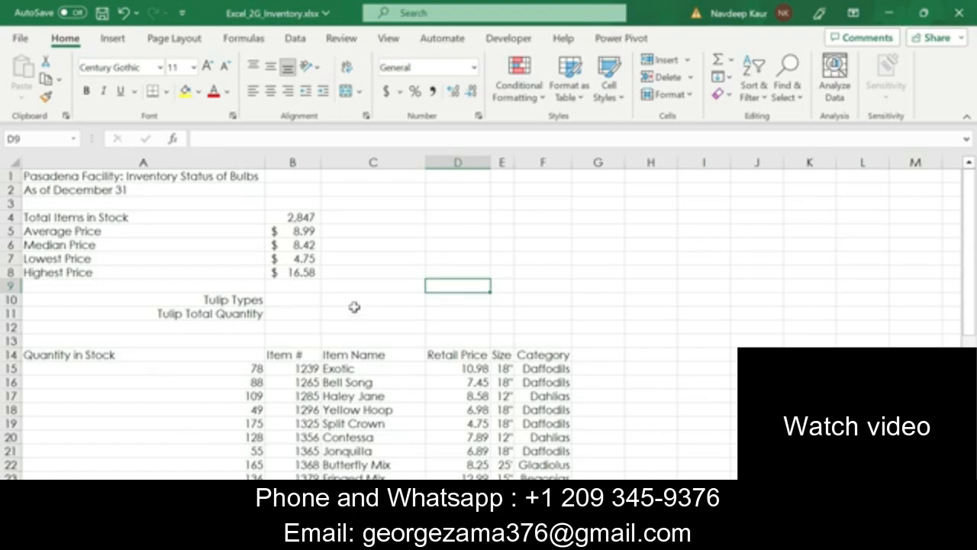
click(300, 299)
text(=coun)
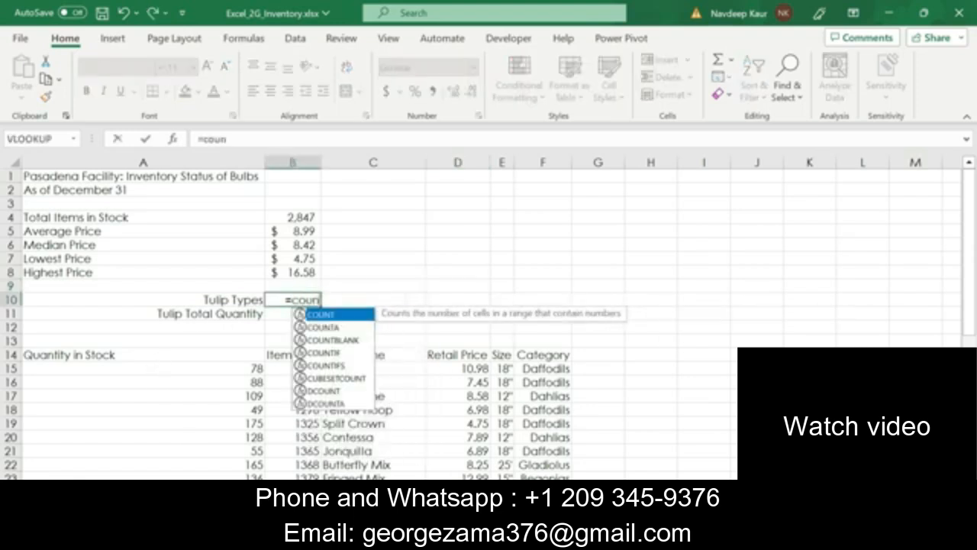
double_click(336, 352)
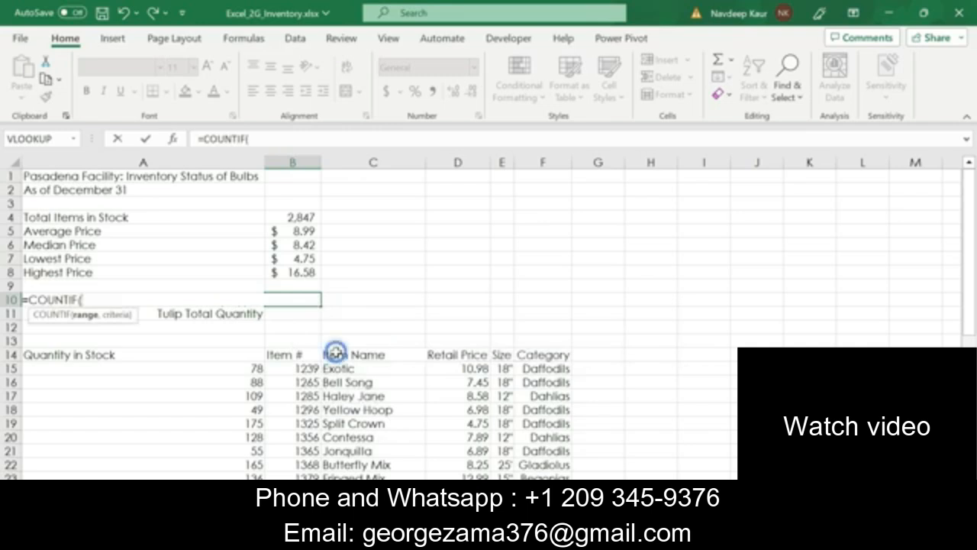
click(173, 139)
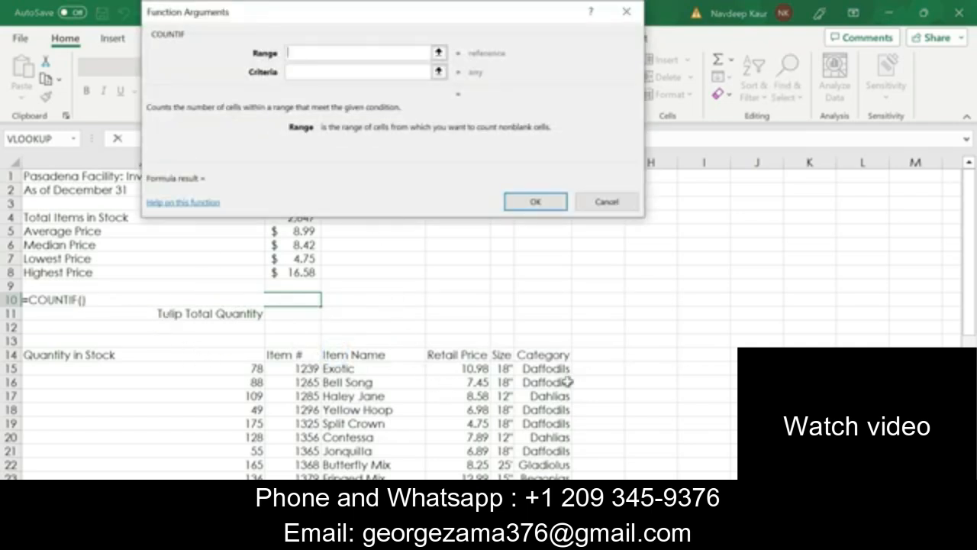
drag(544, 368, 539, 458)
click(320, 73)
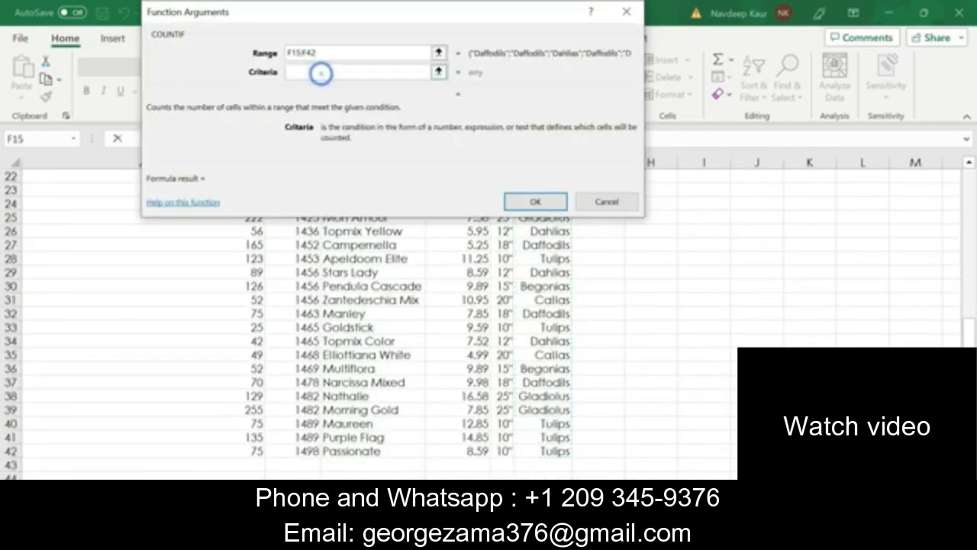
text("Tulip)
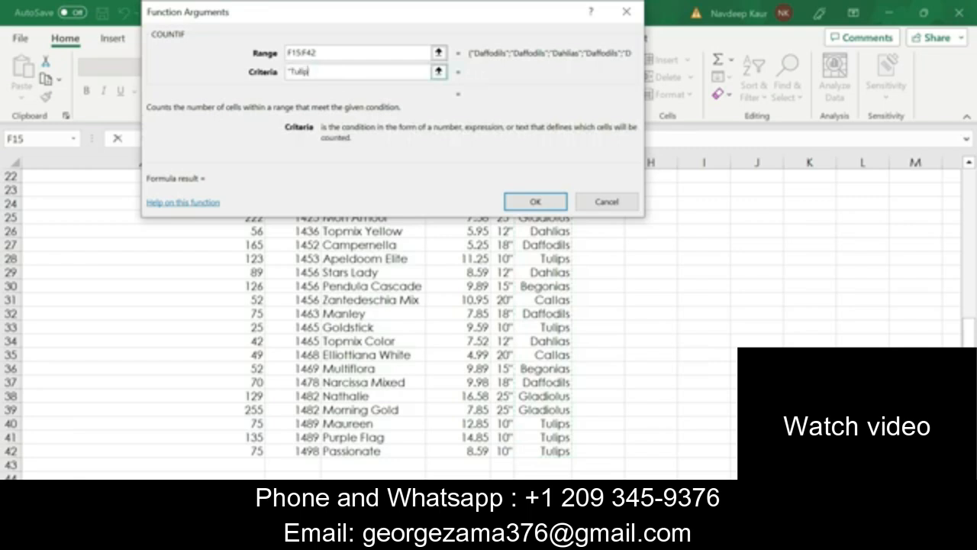
text(s")
click(534, 203)
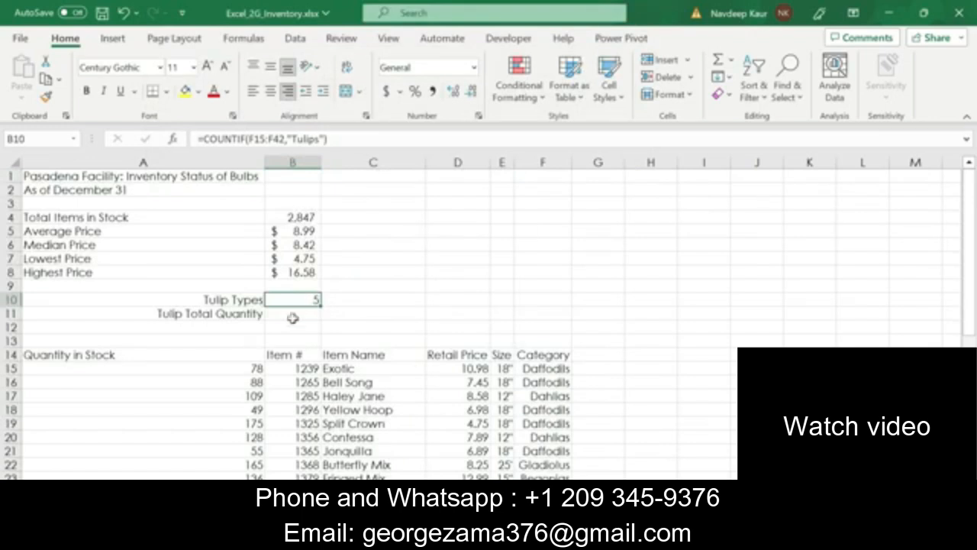
On the Trees sheet, enter a COUNTIF function in B10 that counts "Evergreens" in the range F15:F42.
click(122, 493)
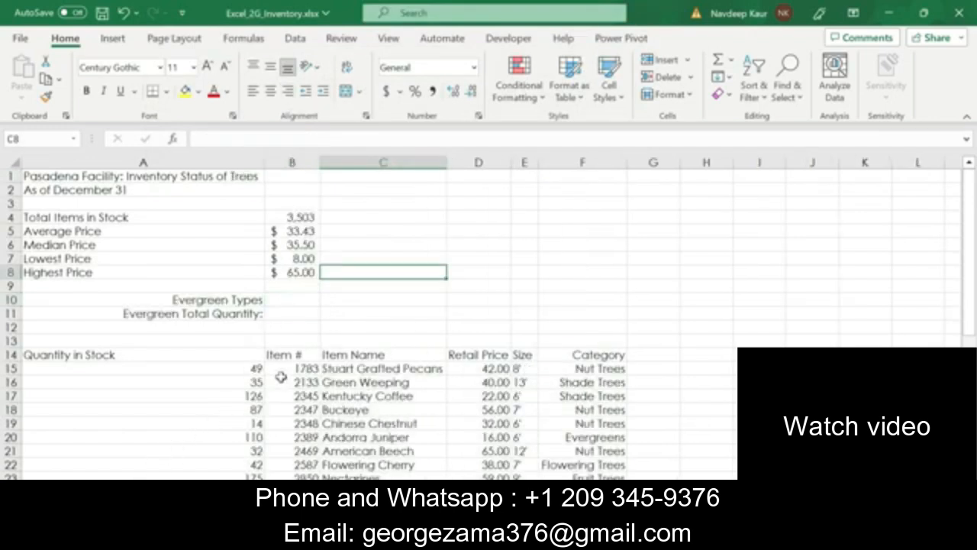
click(281, 299)
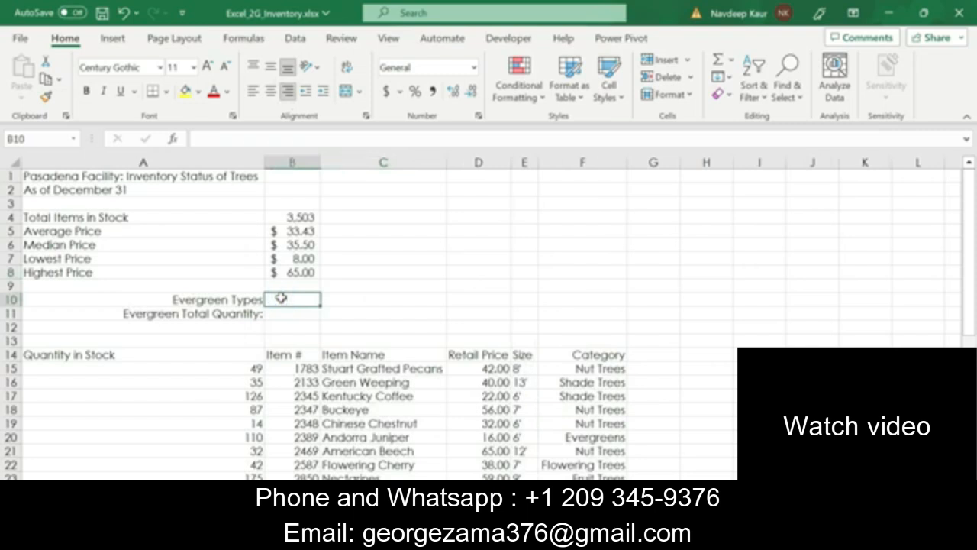
text(=c)
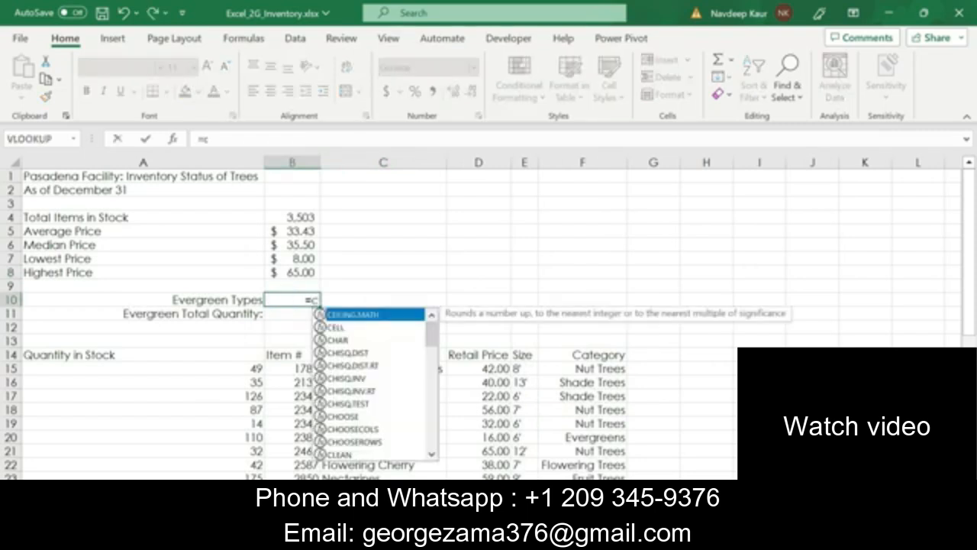
text(oun)
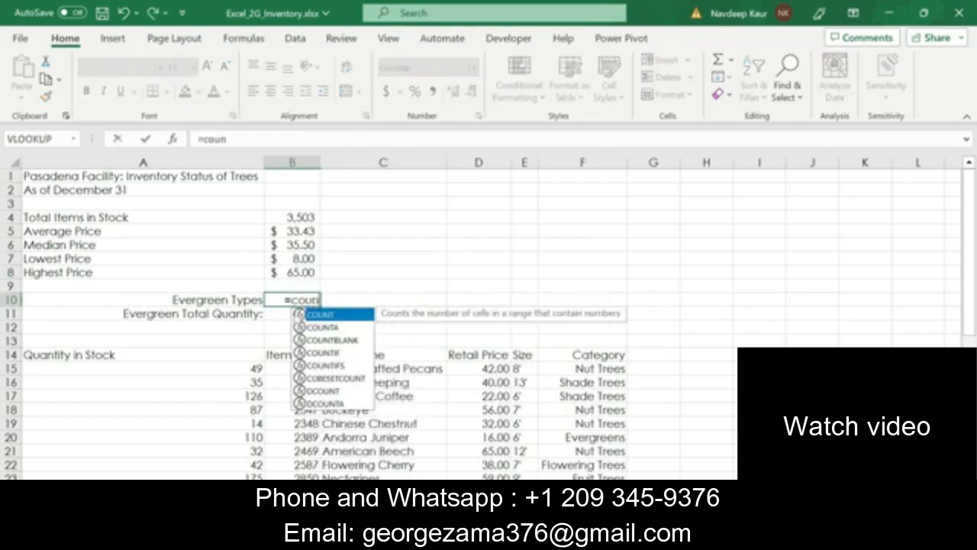
double_click(334, 353)
click(173, 142)
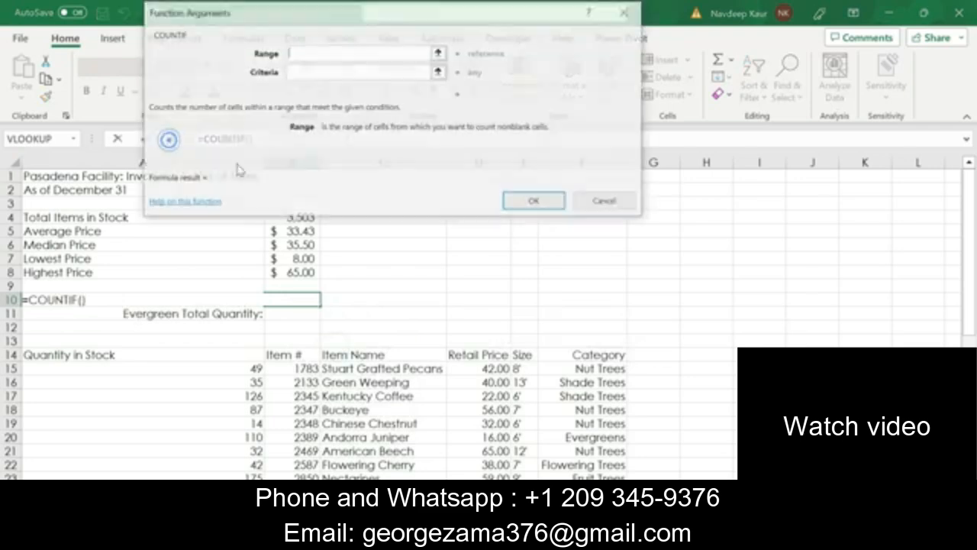
click(596, 368)
drag(595, 369, 586, 397)
click(333, 72)
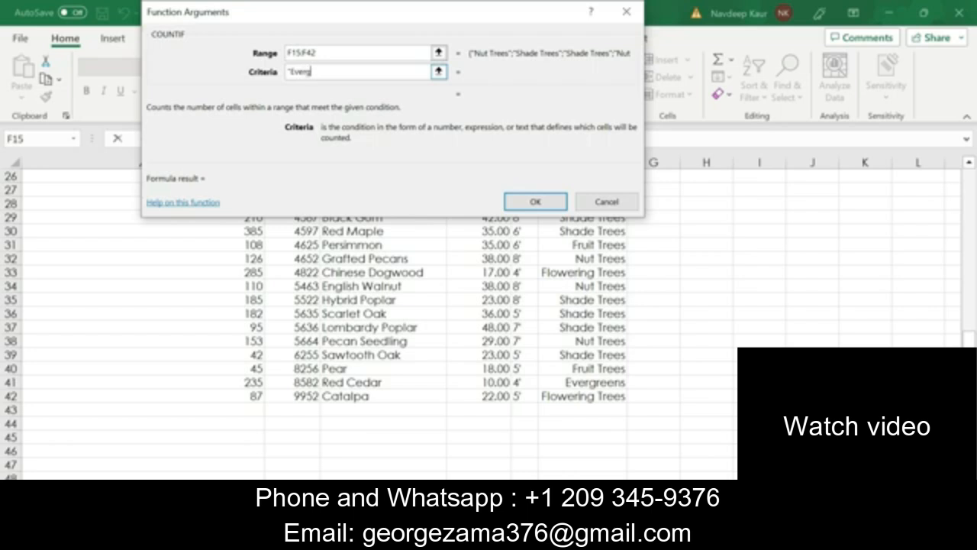
text("Evergreens")
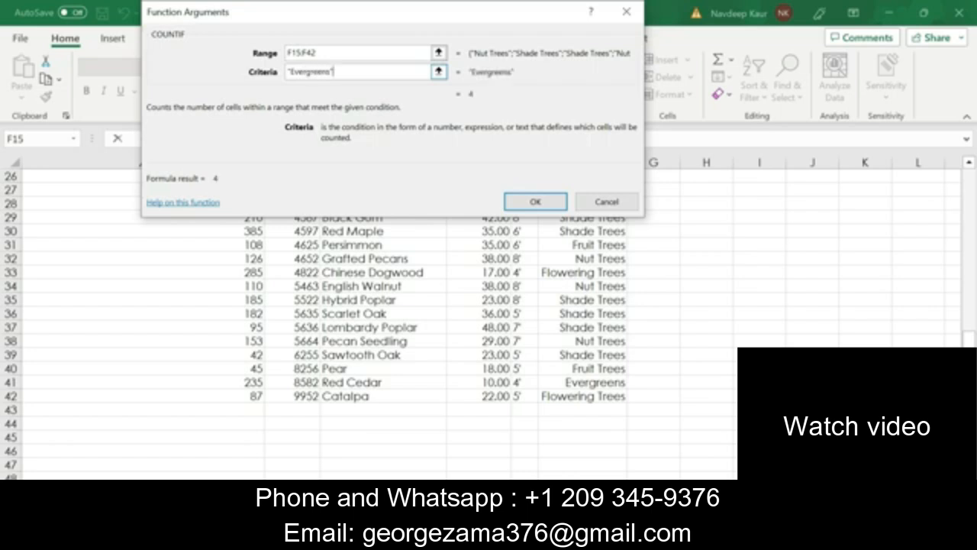
click(536, 200)
scroll(404, 247, up, 3)
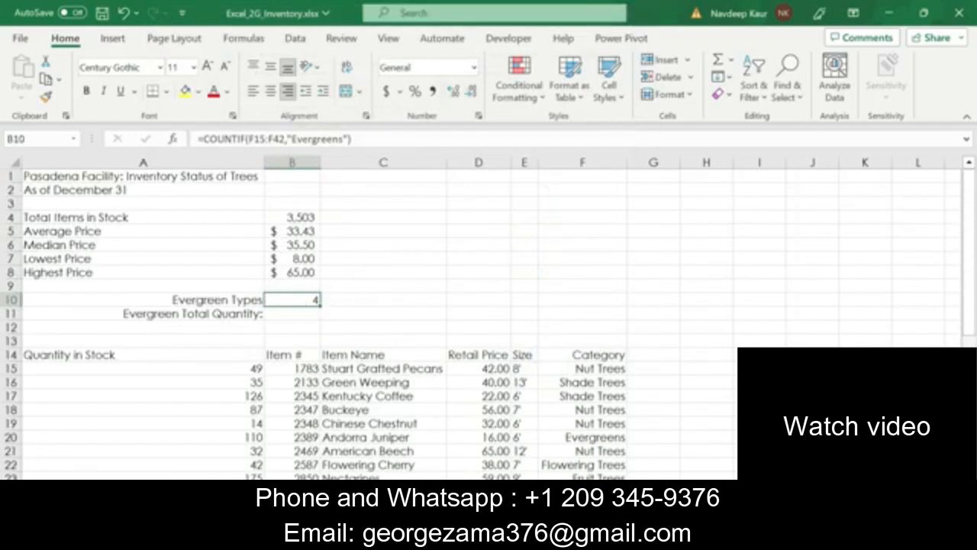
Switch to the Word instructions document and remove the green highlighting from the step 7 text.
key(alt+Tab)
click(322, 359)
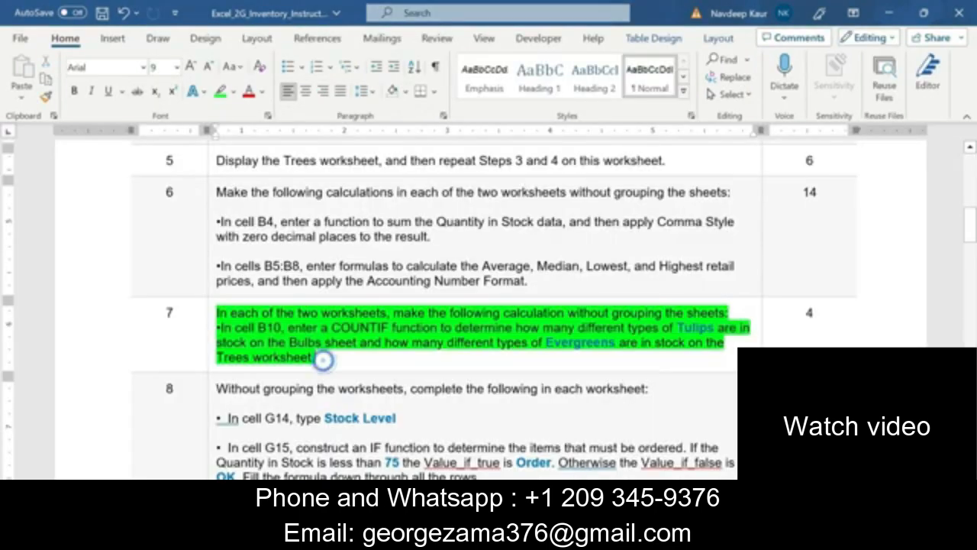
drag(322, 359, 218, 313)
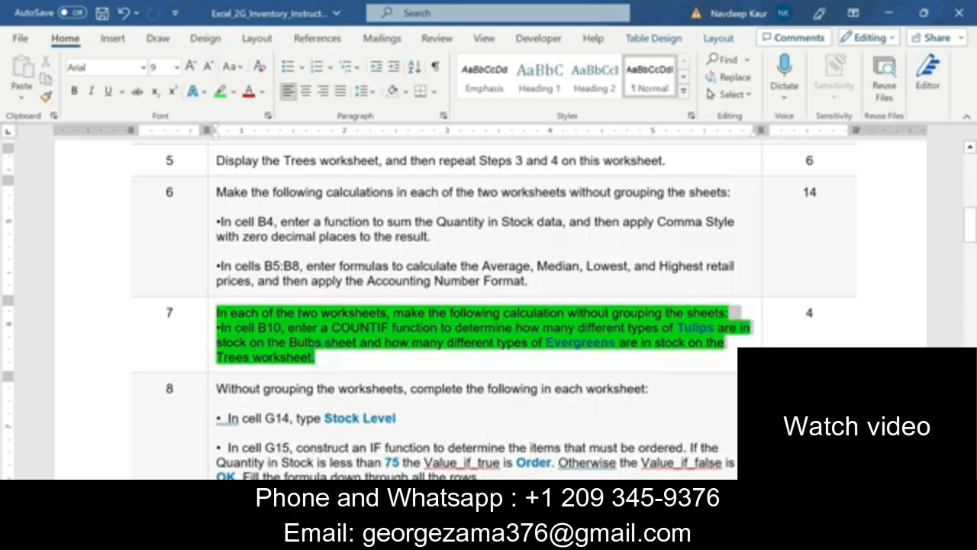
click(279, 290)
Highlight the full text of instruction step 8 in green.
scroll(278, 290, down, 3)
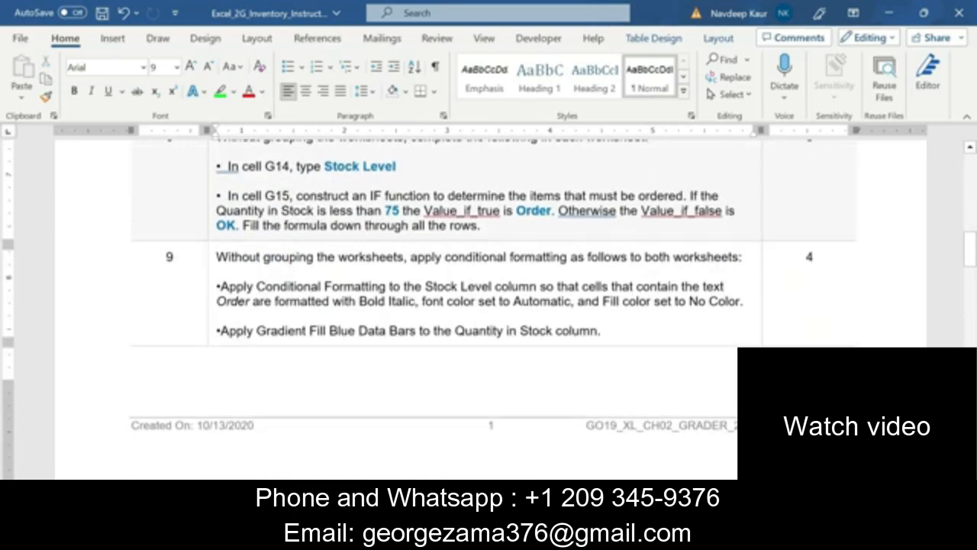
scroll(488, 306, up, 1)
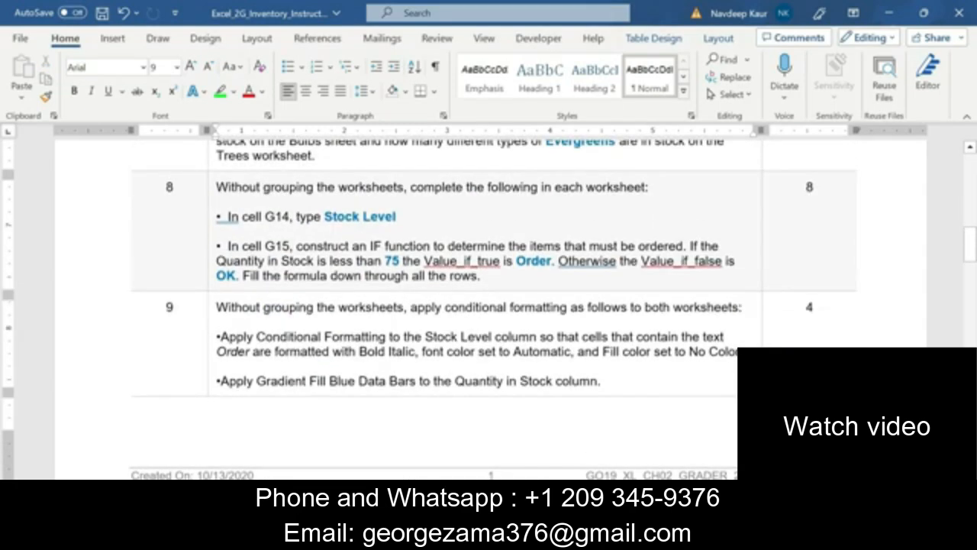
scroll(356, 365, down, 20)
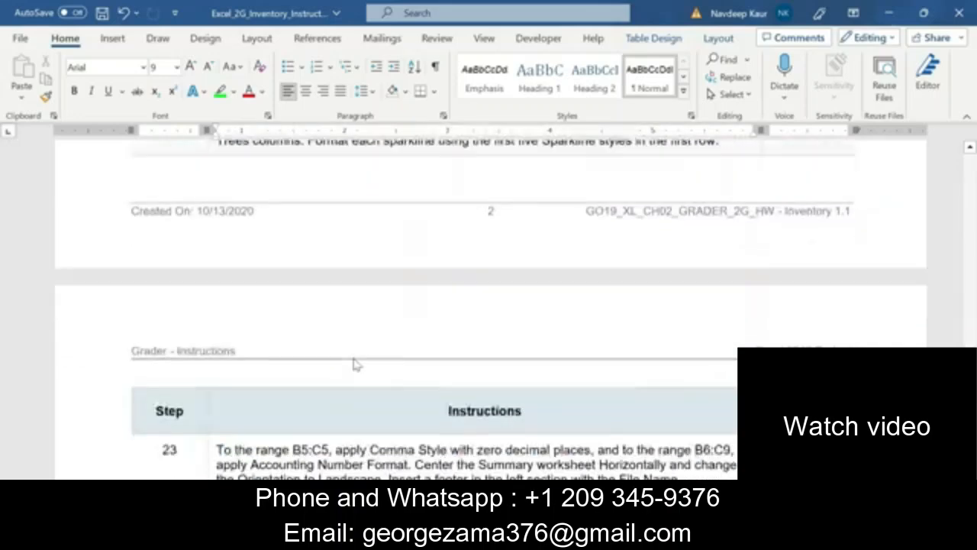
scroll(354, 359, down, 3)
scroll(354, 365, up, 10)
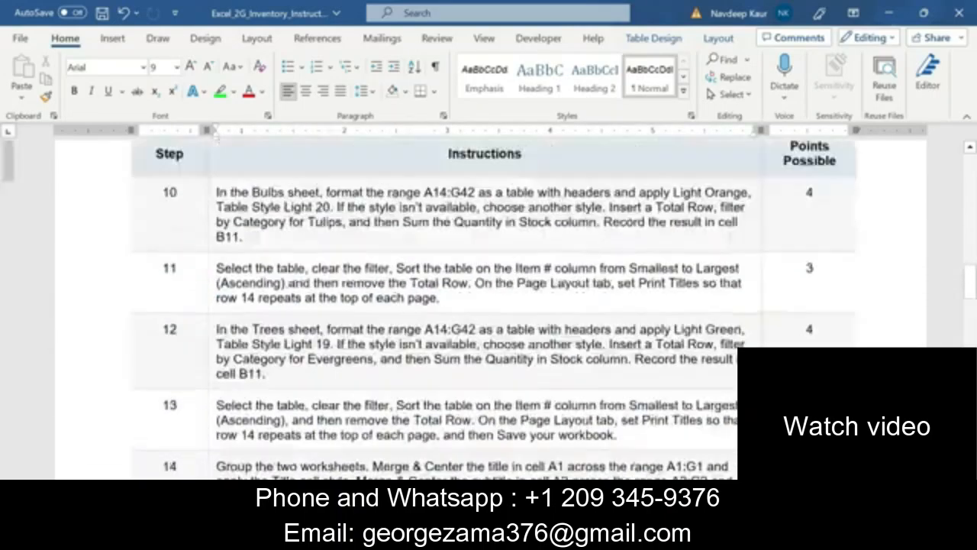
scroll(354, 364, up, 10)
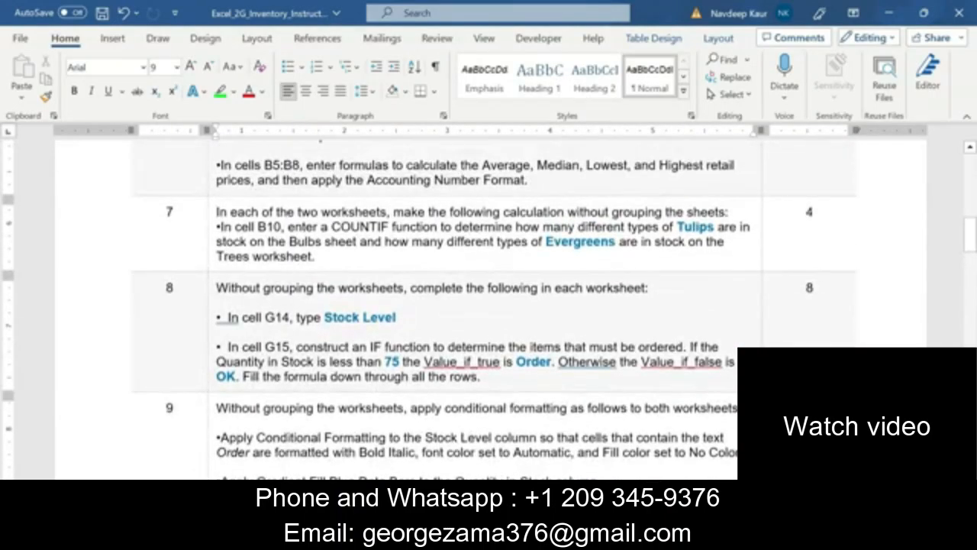
drag(480, 376, 283, 276)
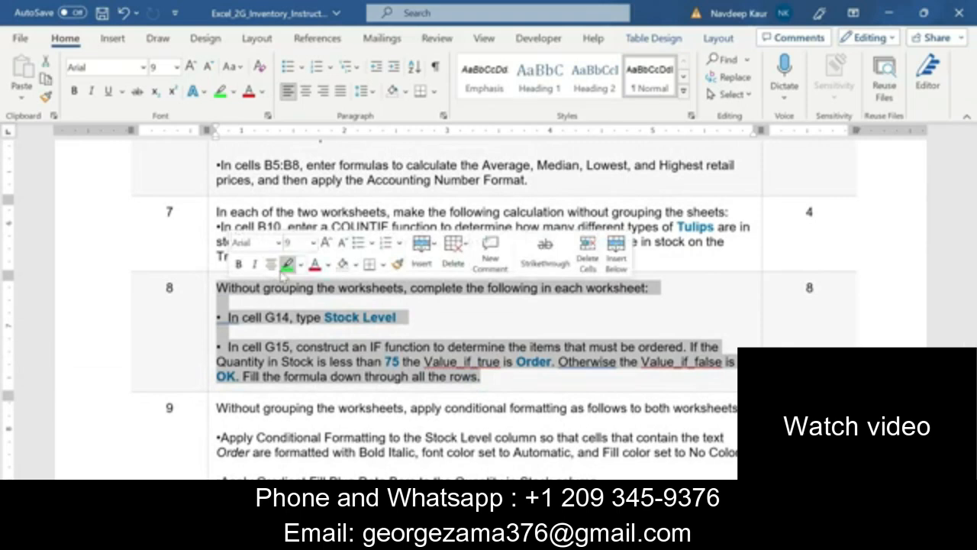
click(287, 264)
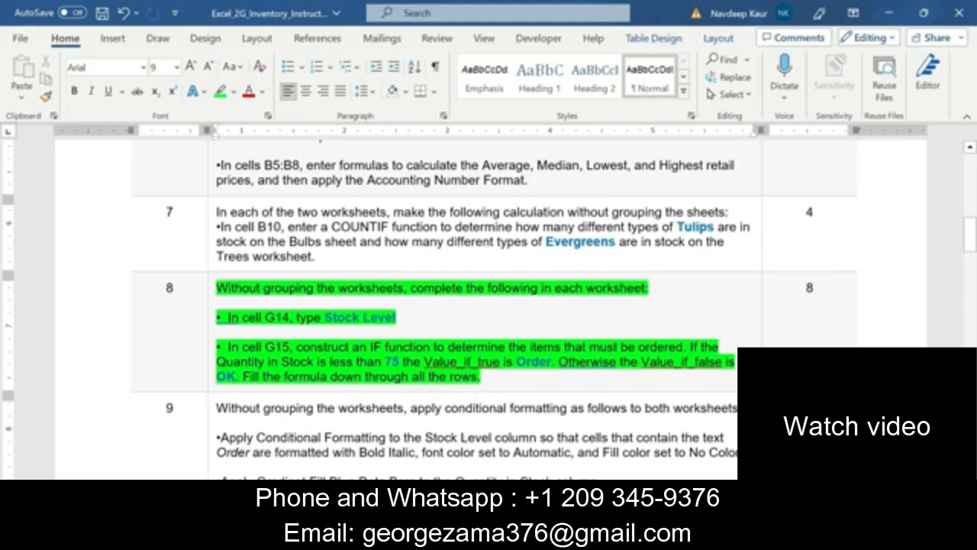
Copy the text "Stock Level" from instruction step 8 and enter it in G14 of the workbook's Bulbs sheet.
drag(325, 317, 395, 317)
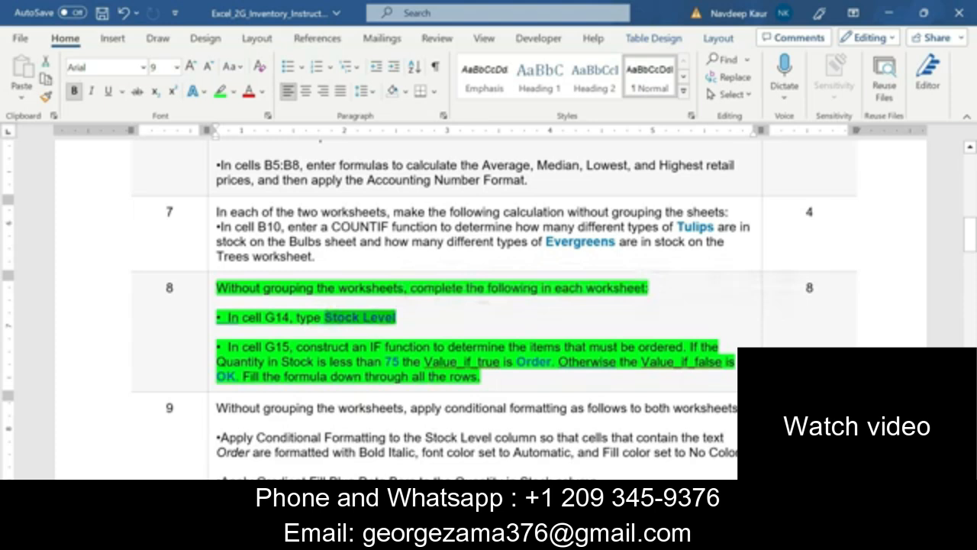
key(ctrl+c)
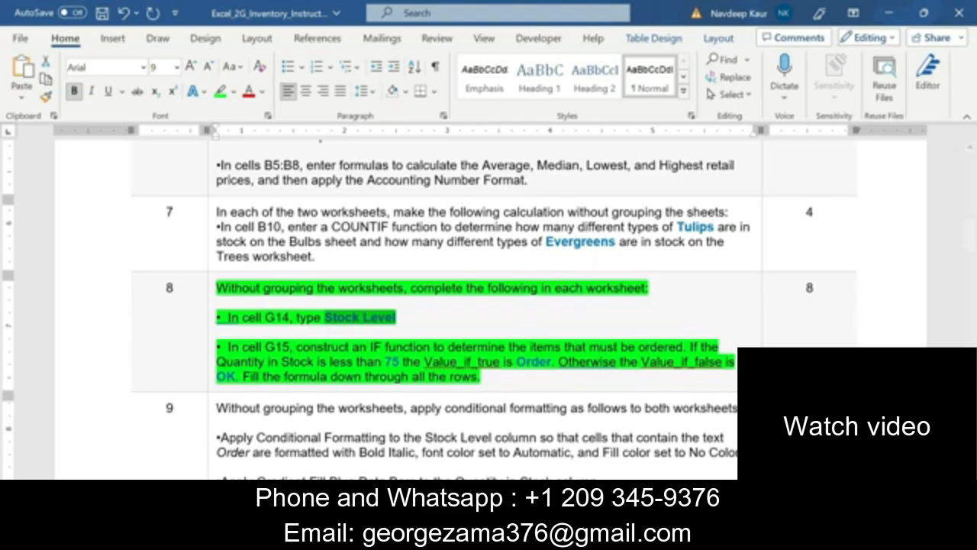
key(alt+Tab)
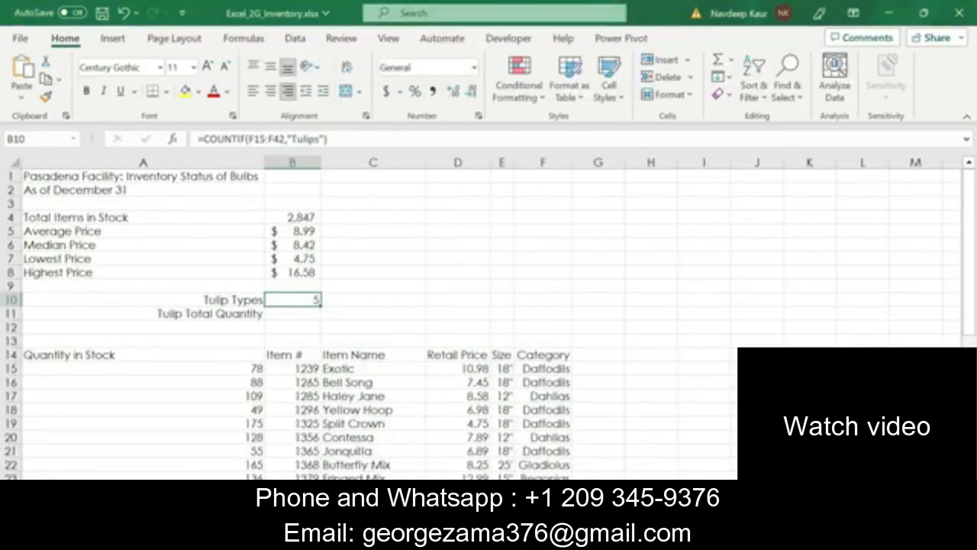
click(585, 354)
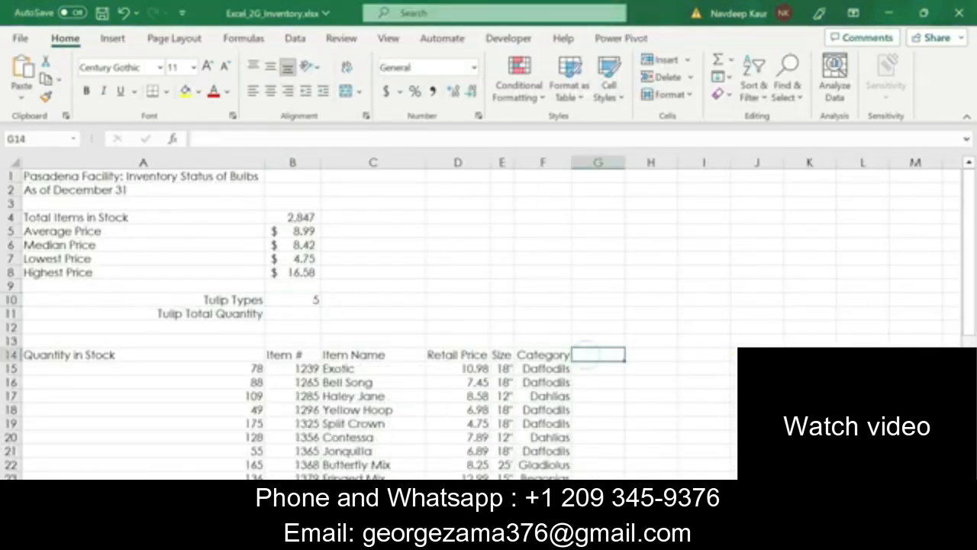
text(Stock Level)
key(Return)
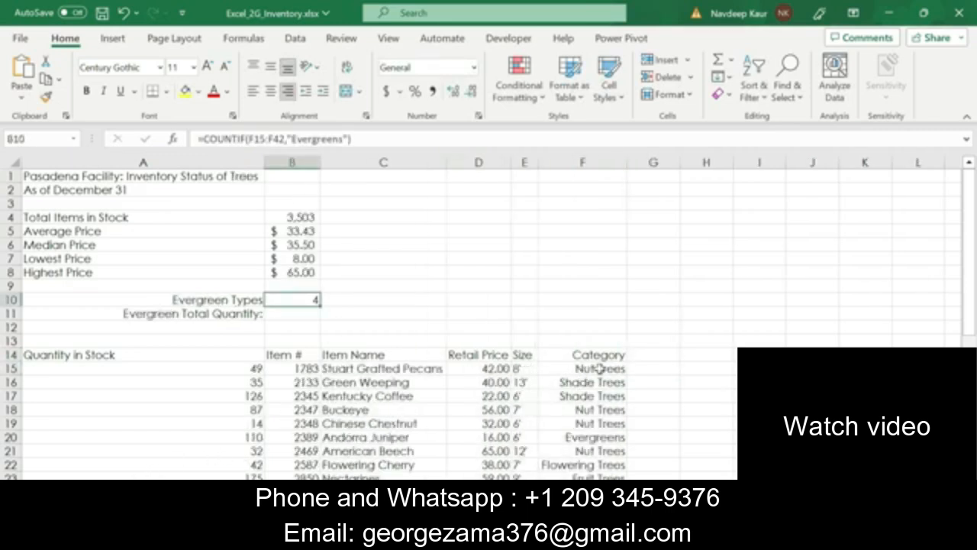
Enter the heading "Stock Level" in G14 of the Trees sheet.
click(642, 355)
text(Stock Level)
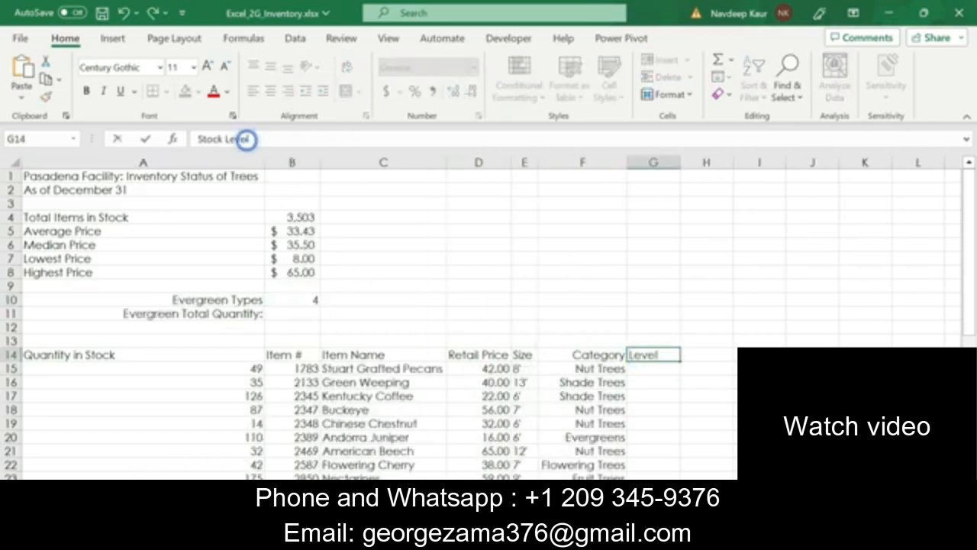
key(Return)
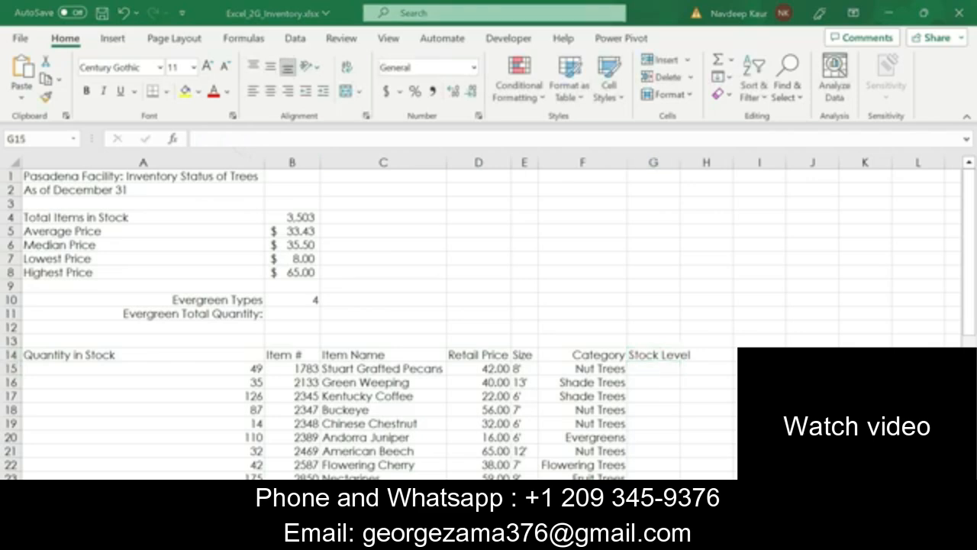
Read the IF function requirements for G15 in instruction step 8 of the Word document and return to the workbook's Bulbs sheet.
key(alt+Tab)
scroll(473, 328, down, 2)
scroll(473, 328, down, 1)
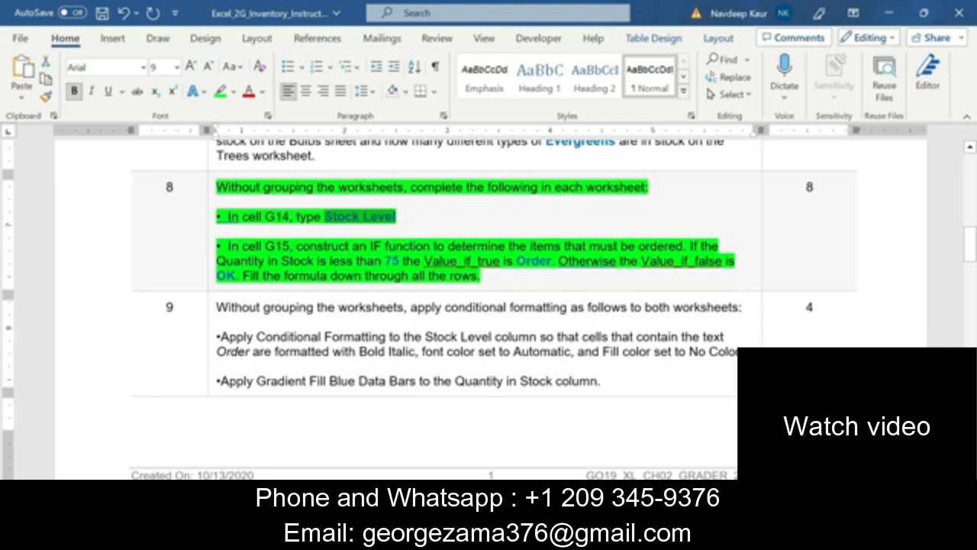
click(489, 278)
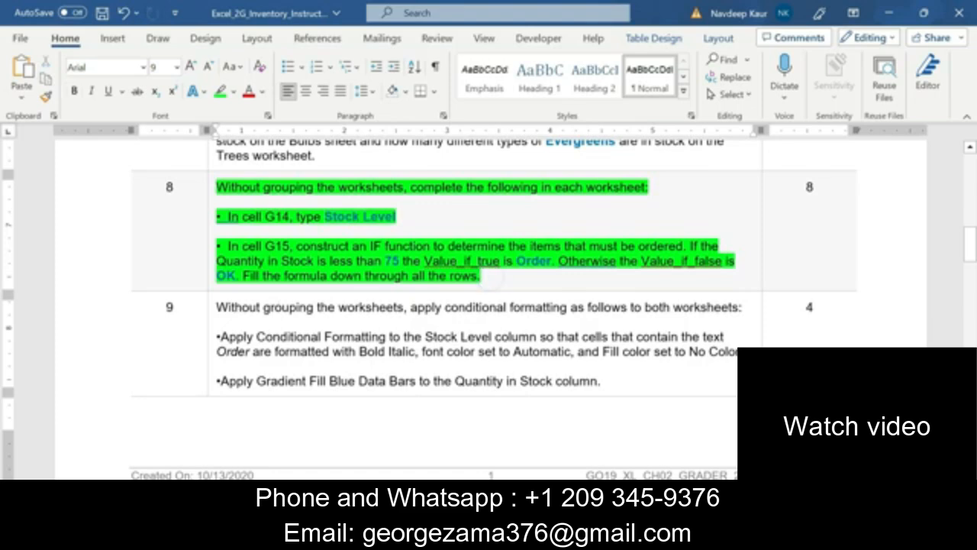
click(402, 534)
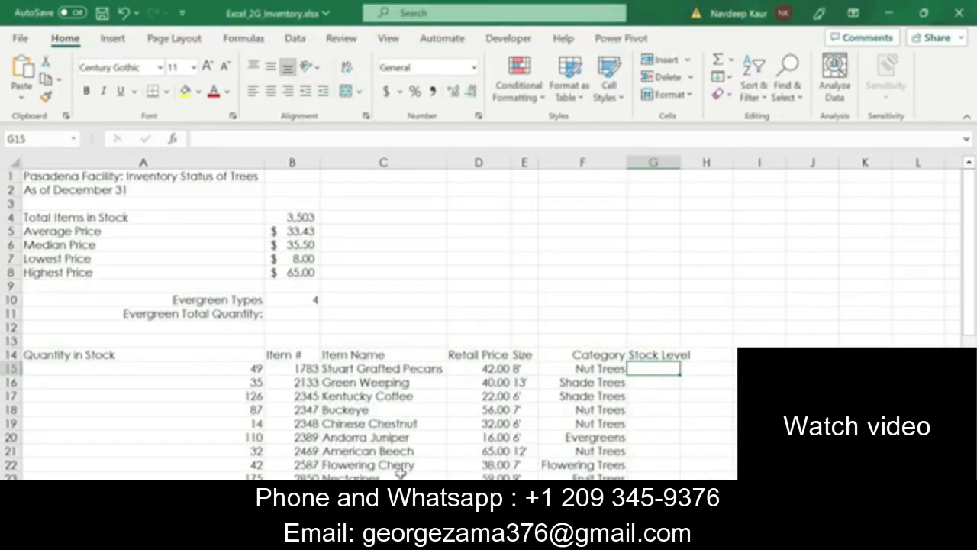
click(84, 495)
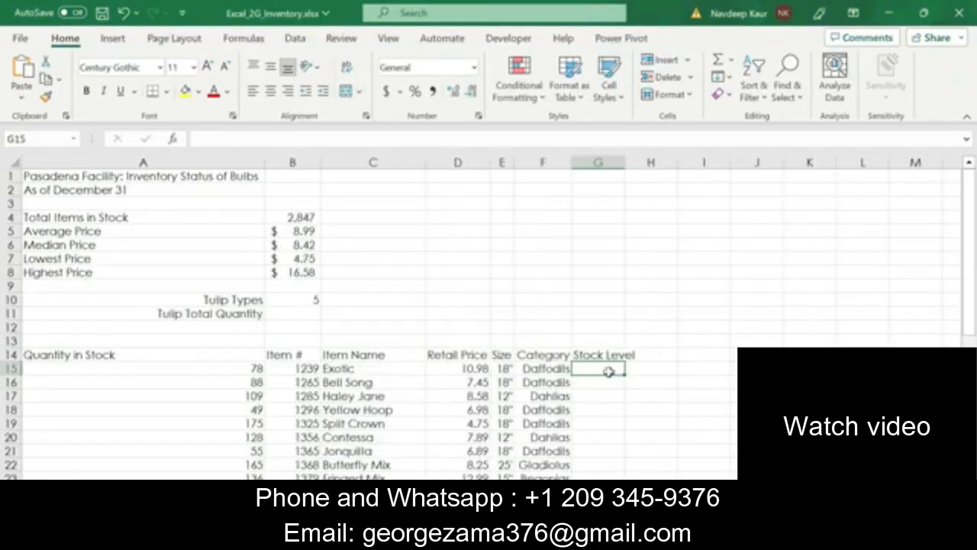
Start an IF function in G15 of the Bulbs sheet with the logical test A15<75, checking the threshold in the Word instructions.
text(=if)
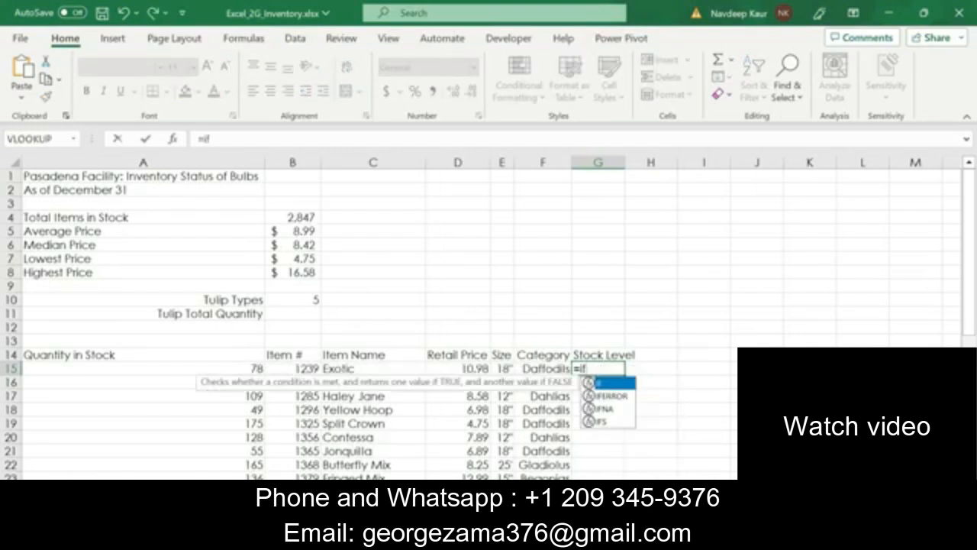
double_click(607, 383)
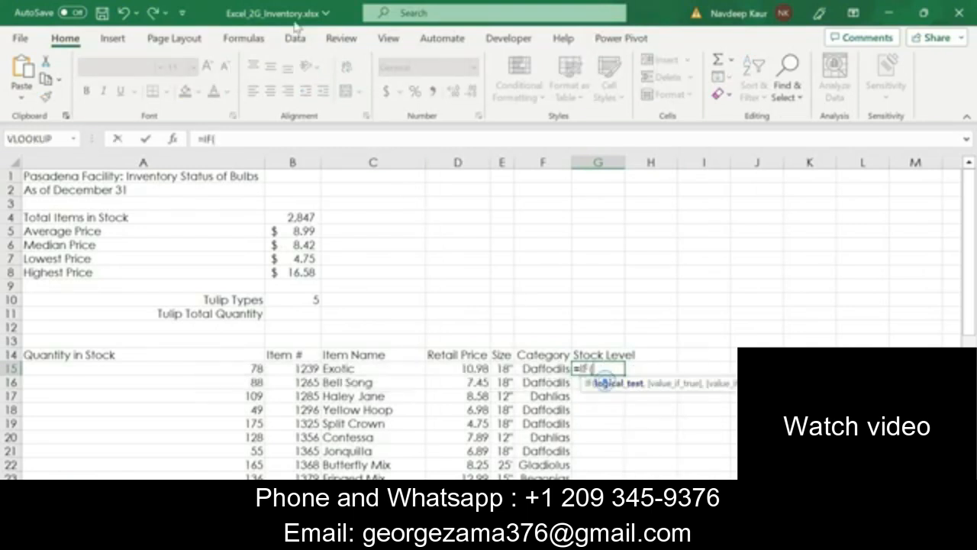
click(173, 139)
drag(372, 32, 431, 94)
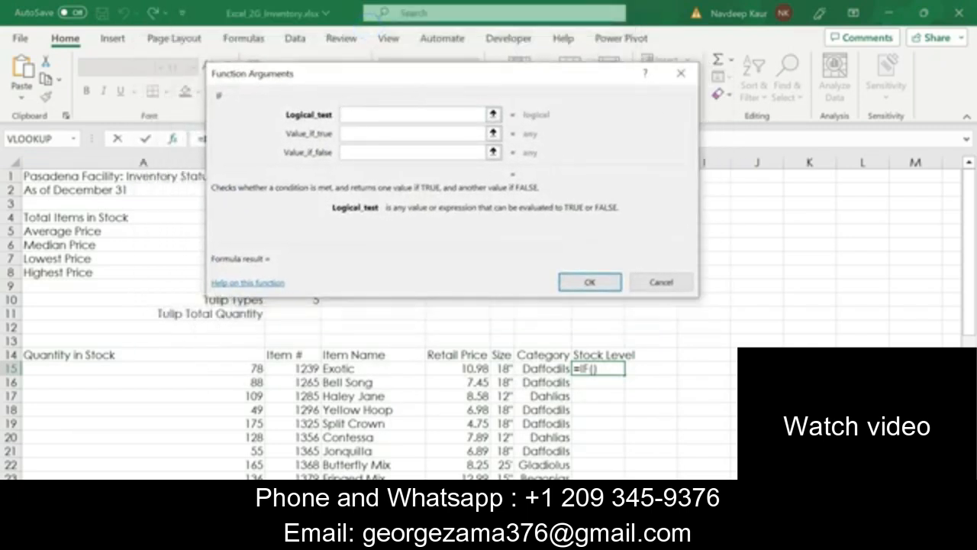
key(alt+Tab)
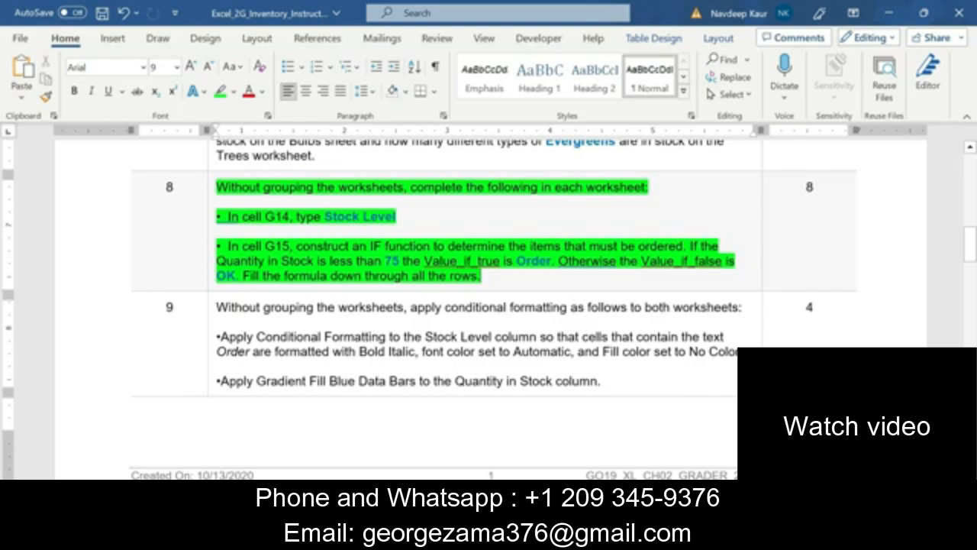
key(alt+Tab)
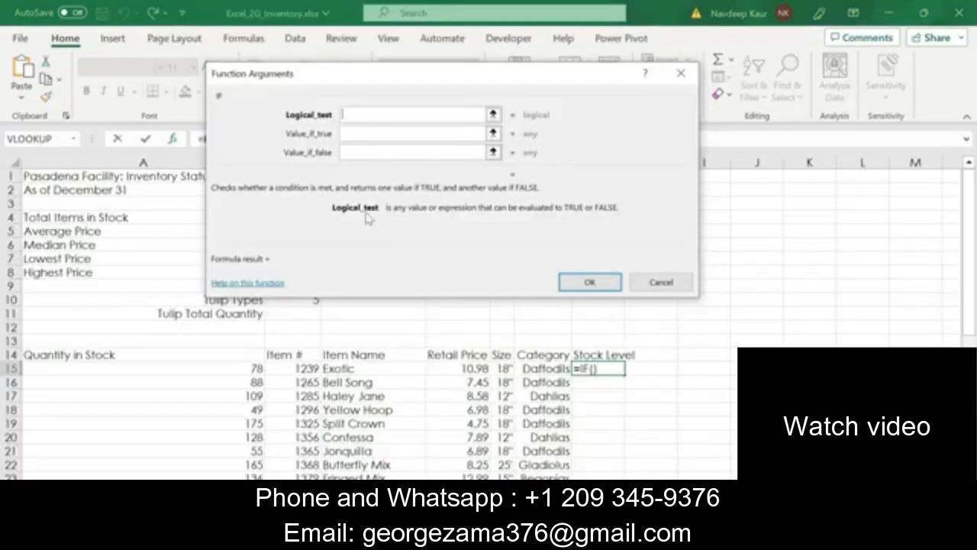
click(253, 369)
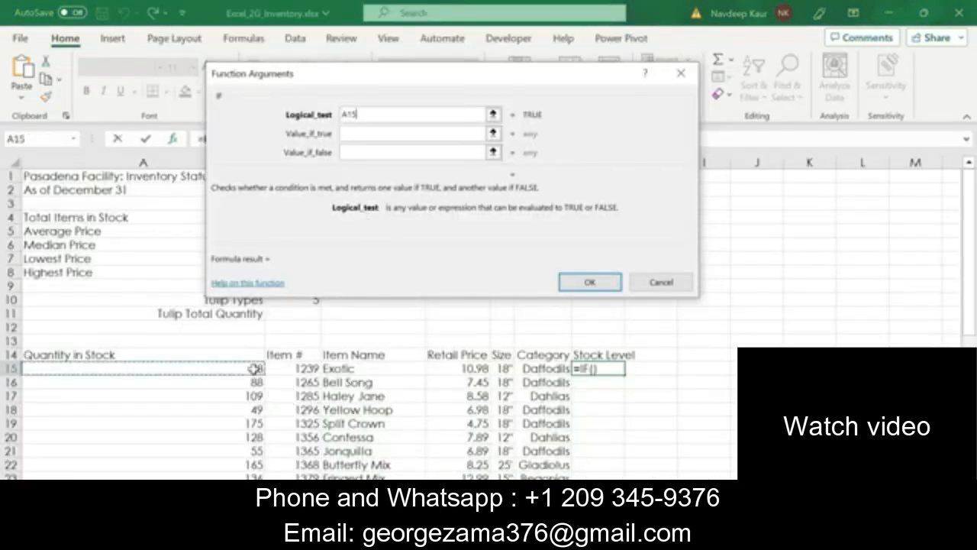
text(<)
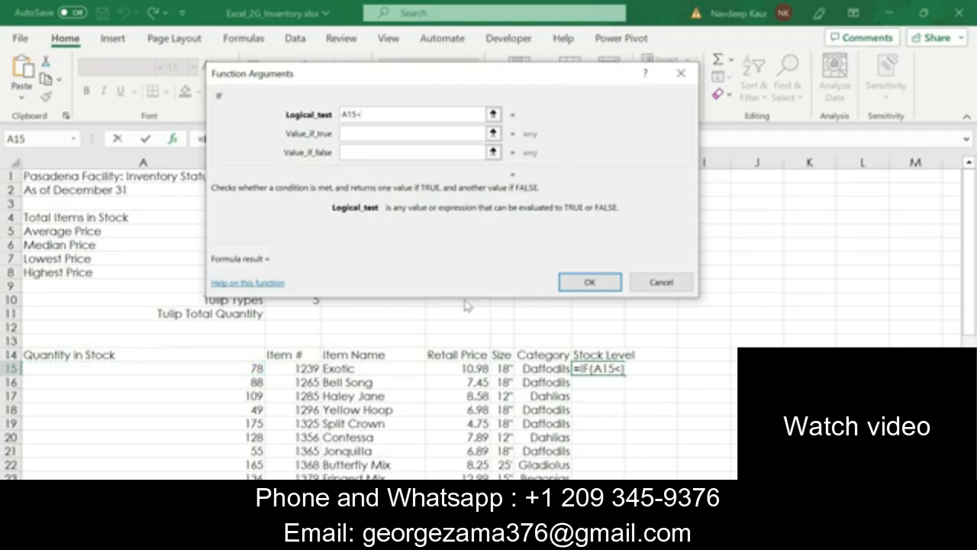
text(75)
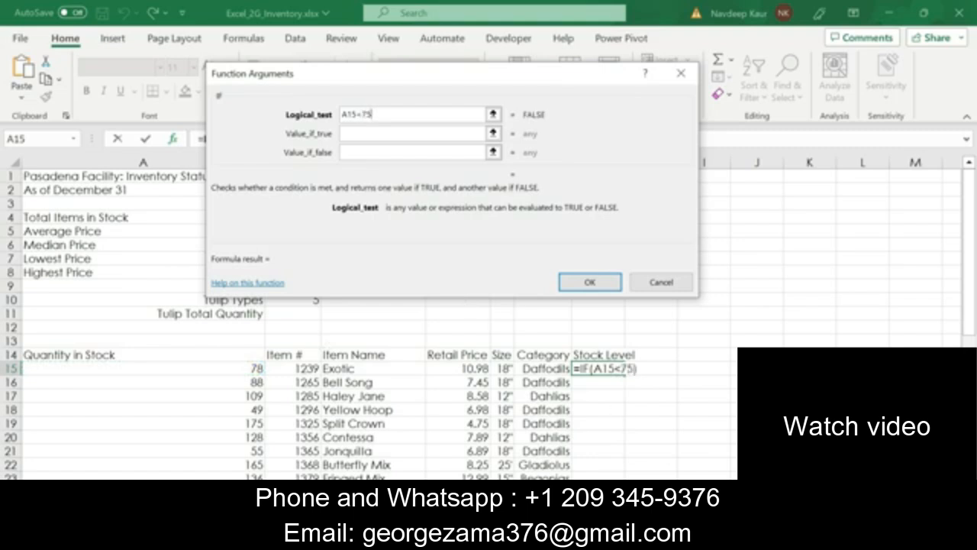
Complete the IF function in G15 of the Bulbs sheet, returning "Order" if true and "OK" if false.
key(alt+Tab)
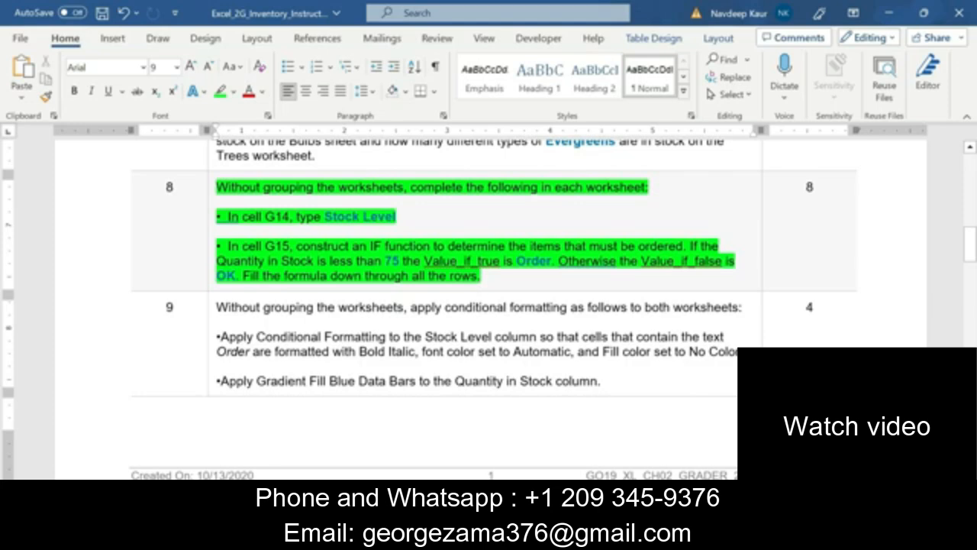
key(alt+Tab)
key(Tab)
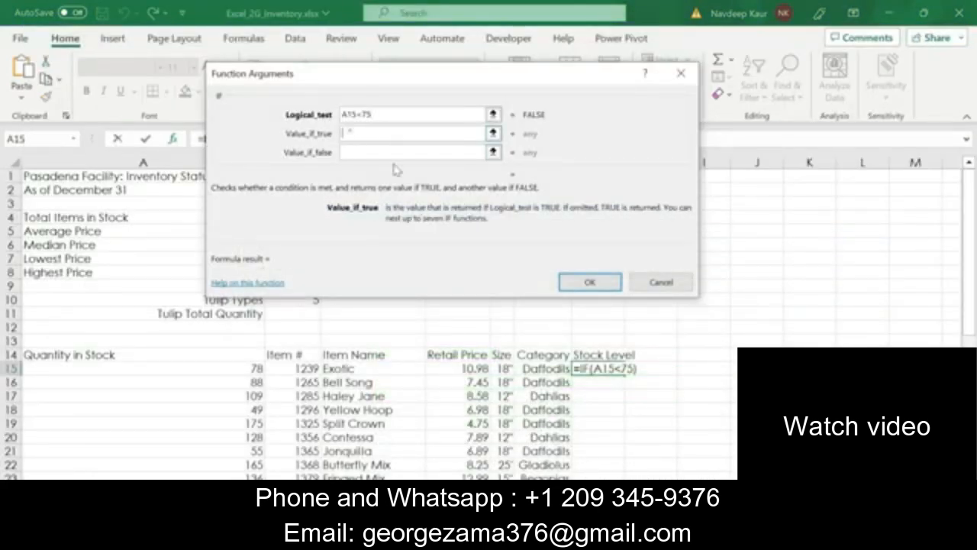
click(349, 131)
key(alt+Tab)
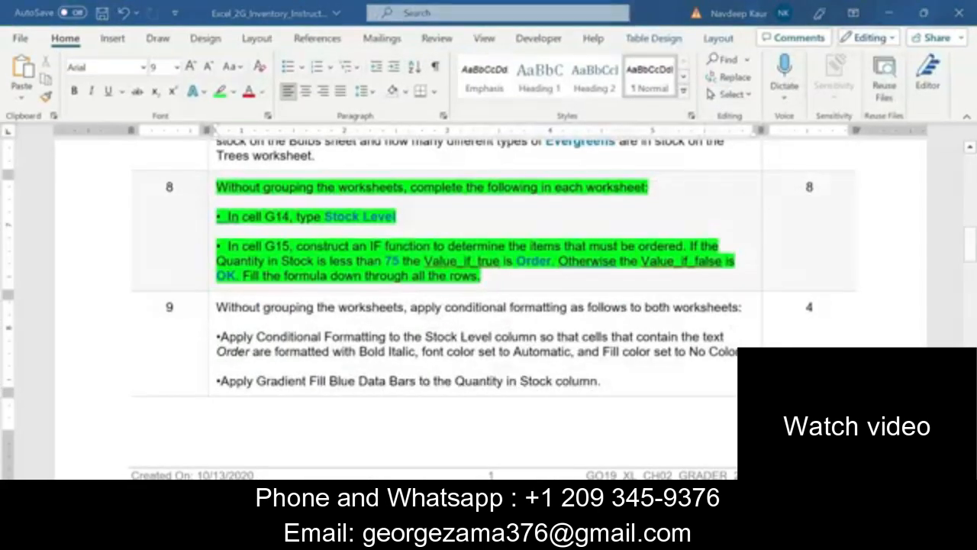
key(alt+Tab)
text("O)
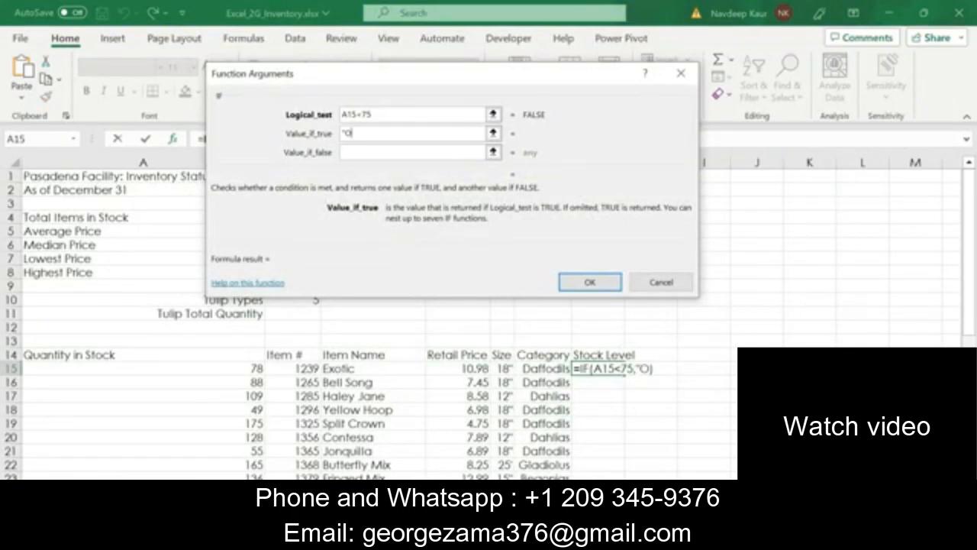
text(rder")
click(349, 152)
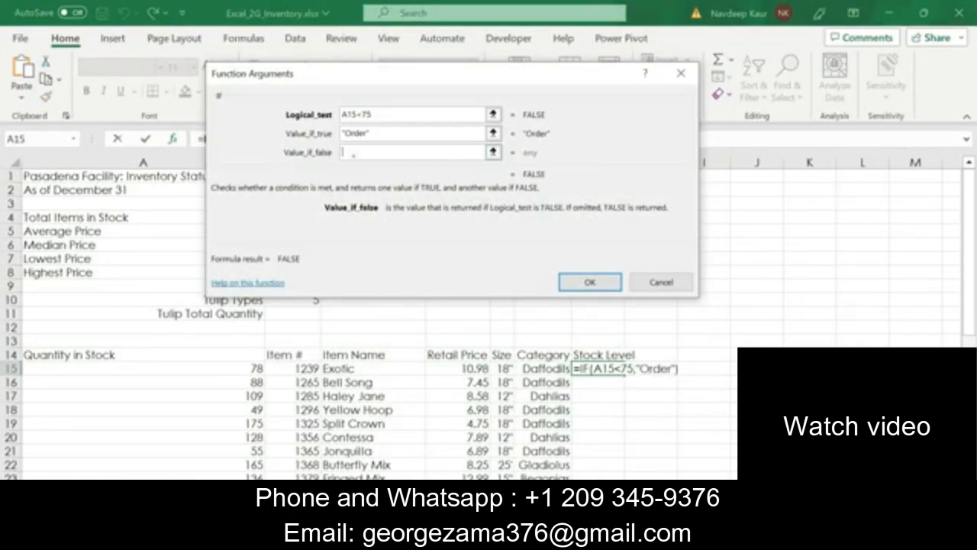
text(")
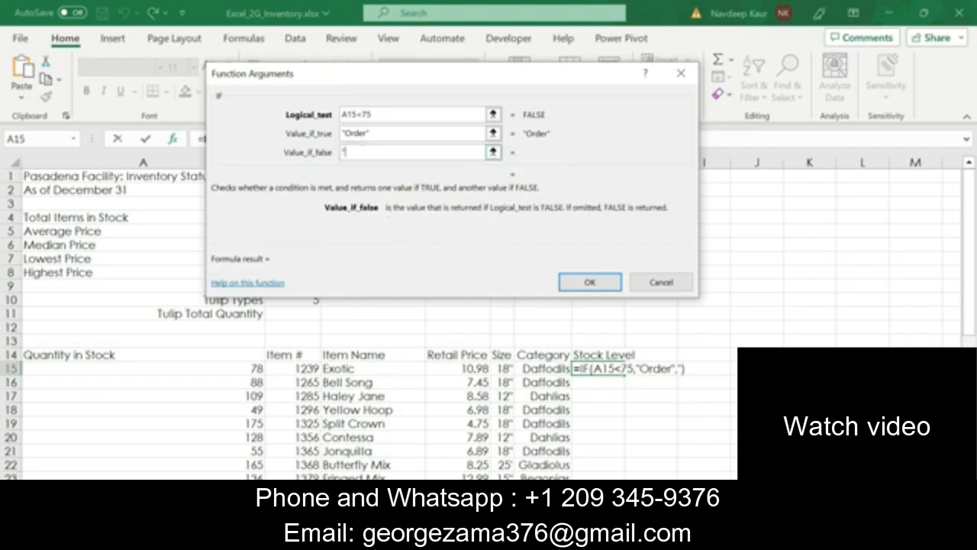
text(OK")
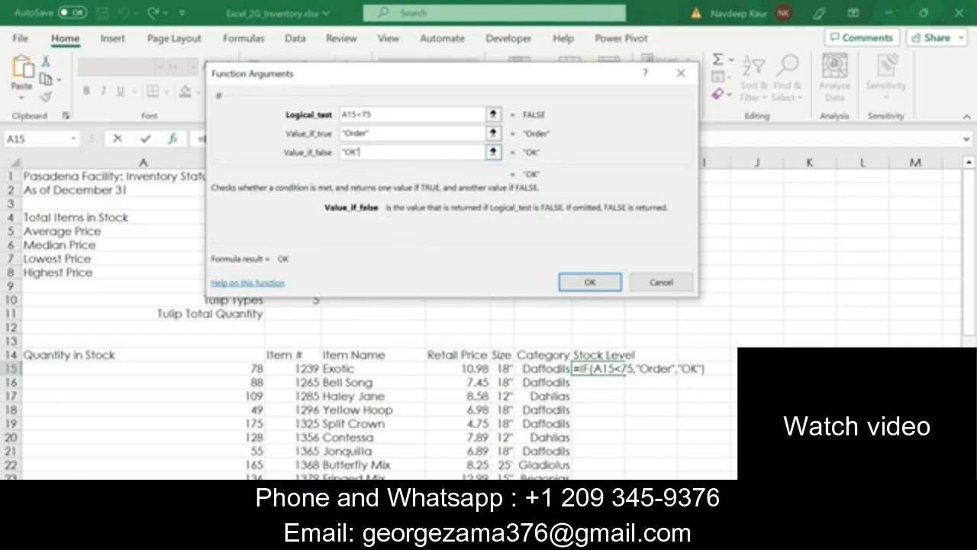
click(589, 282)
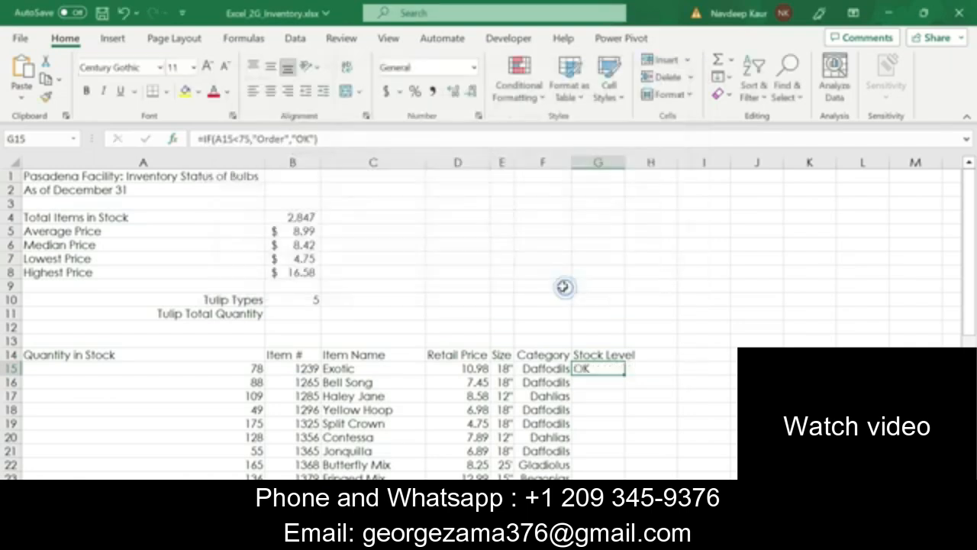
Fill the IF formula from G15 down through all the rows of the Bulbs sheet's Stock Level column.
double_click(626, 375)
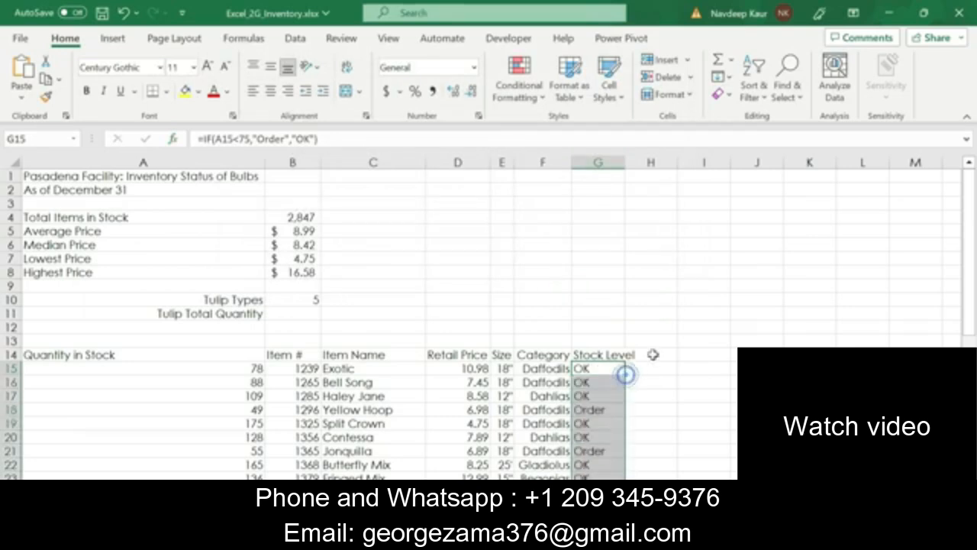
scroll(652, 353, down, 9)
scroll(653, 353, up, 9)
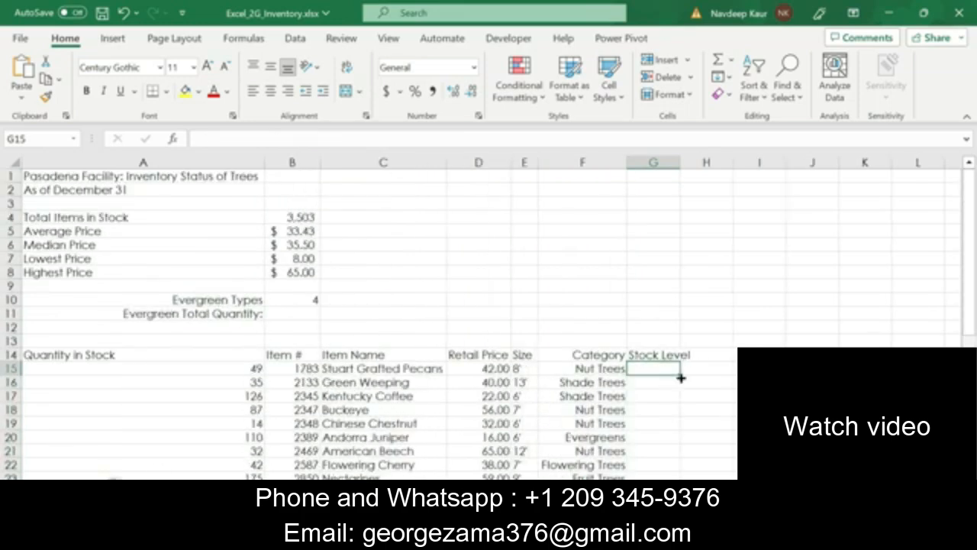
Start an IF function in G15 of the Trees sheet with the logical test A15<75.
scroll(678, 359, down, 2)
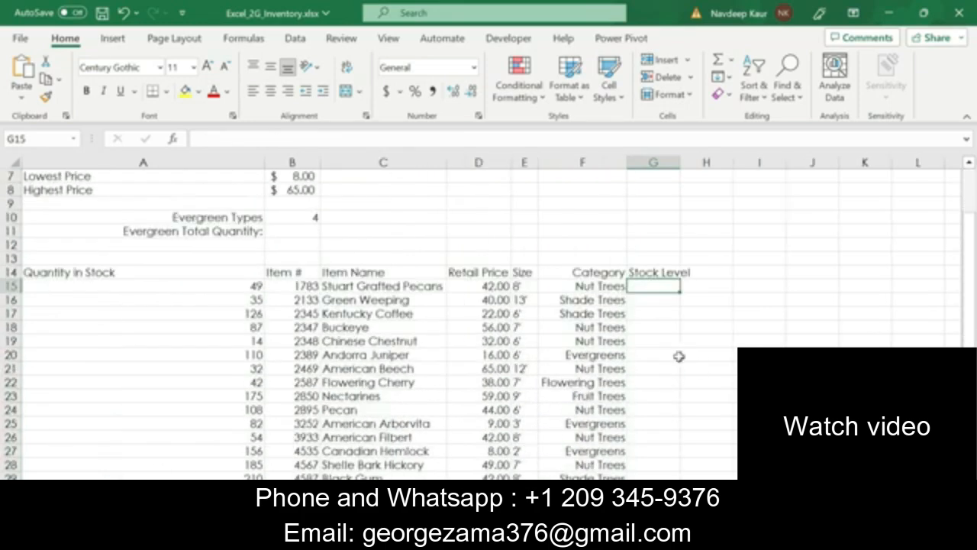
text(=if)
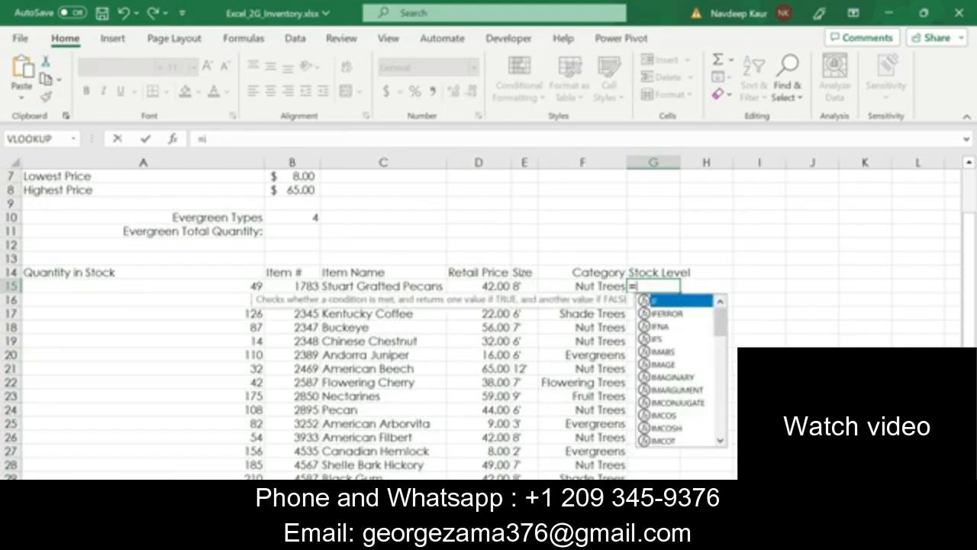
double_click(664, 300)
click(173, 138)
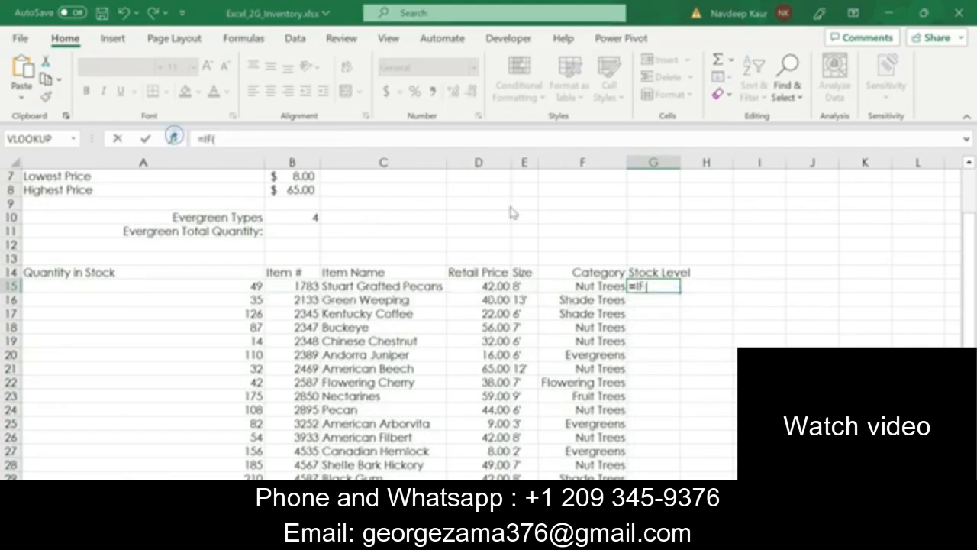
scroll(272, 309, up, 2)
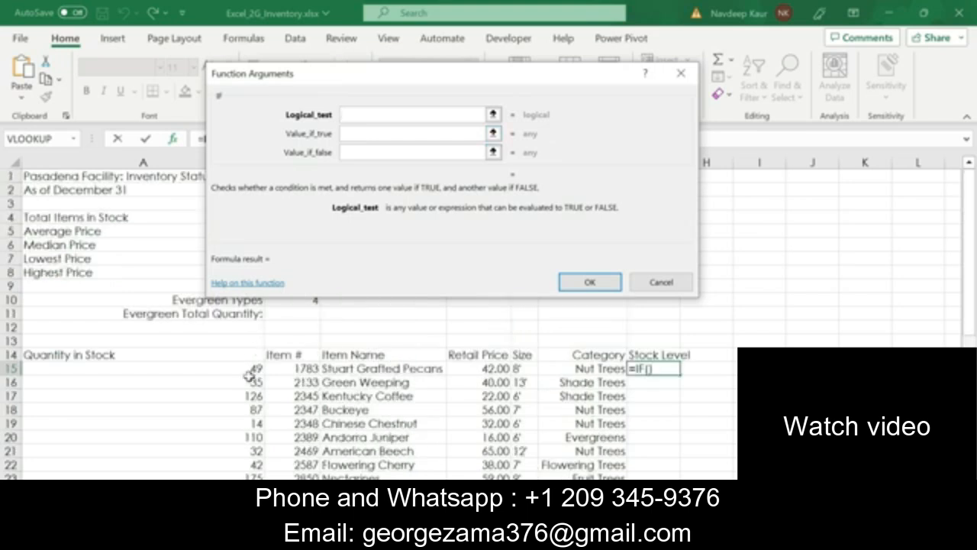
click(245, 368)
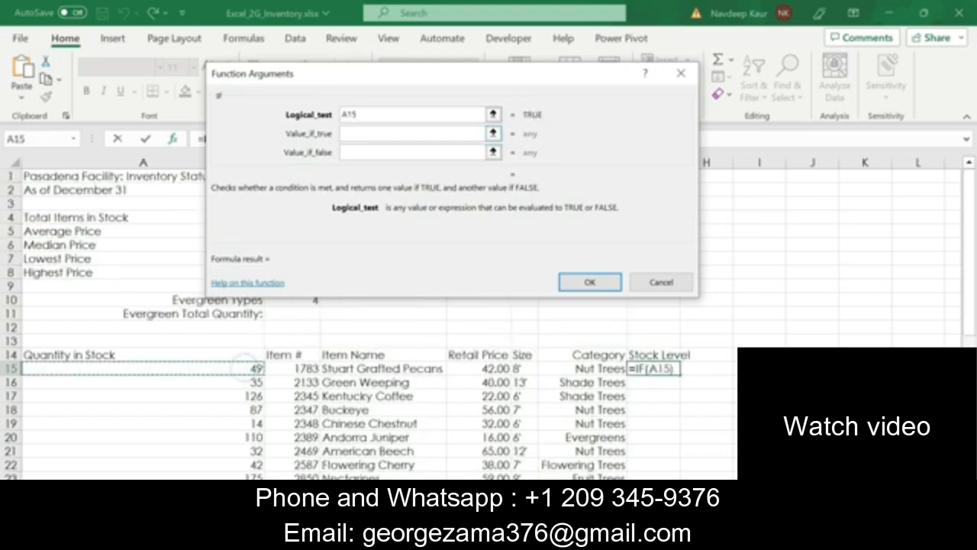
text(<75)
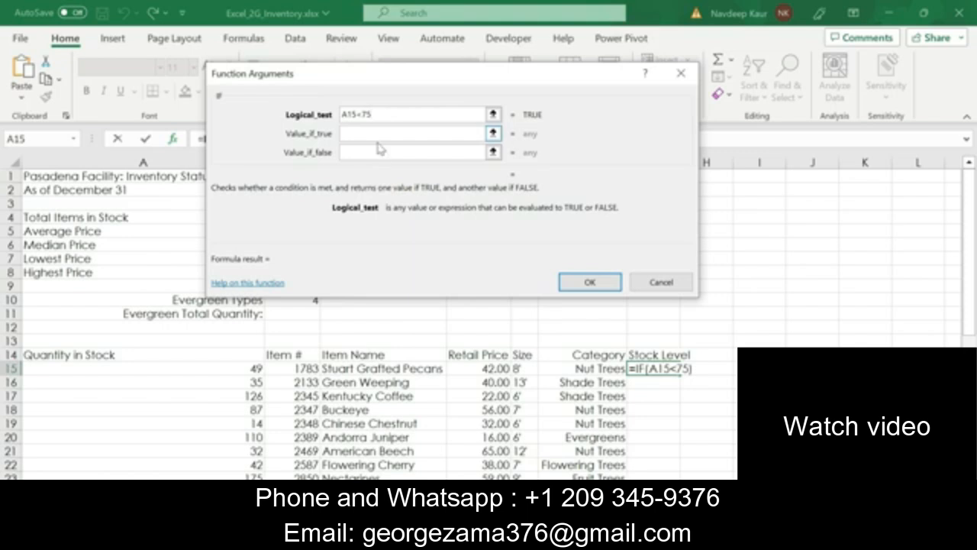
Complete the Trees sheet's IF function with "Order" if true and "OK" if false, and fill it down the Stock Level column.
key(Tab)
text(")
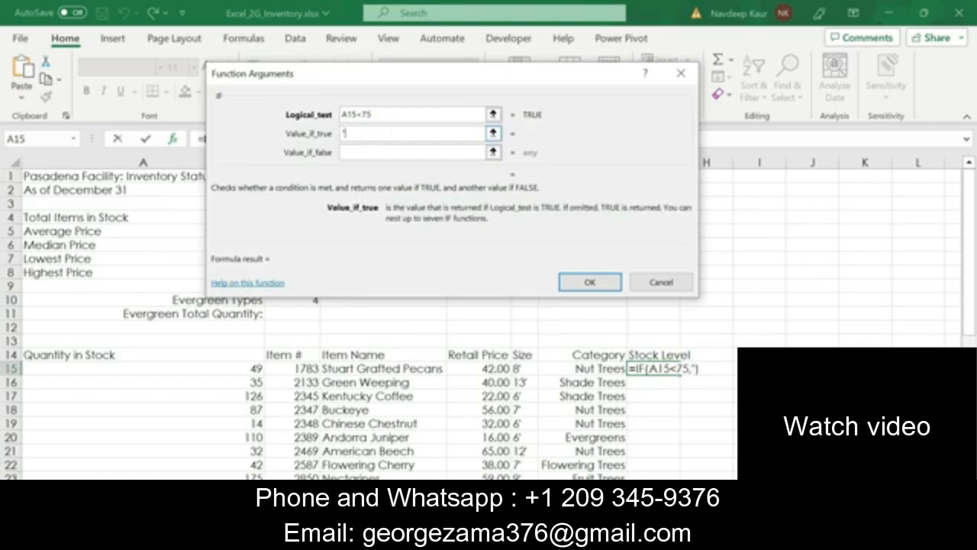
text(Order")
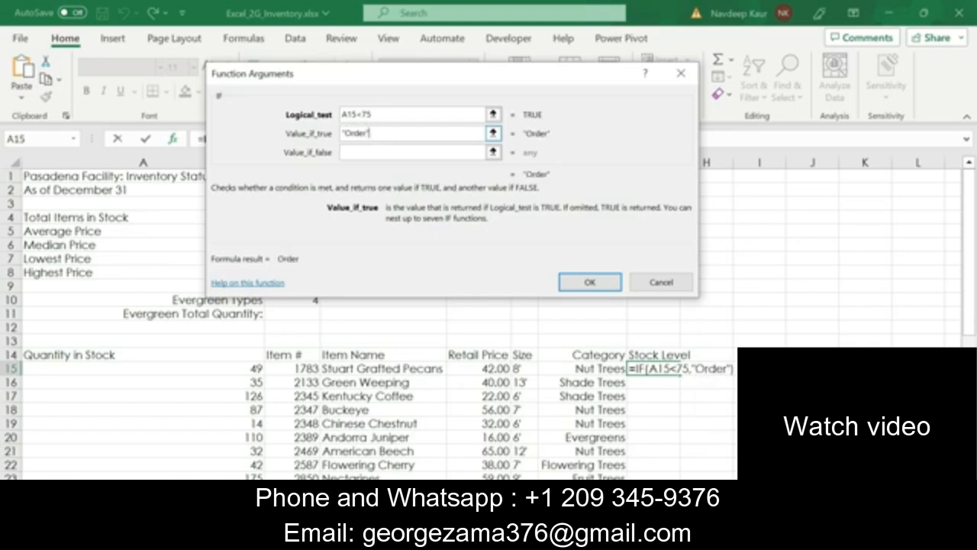
click(373, 151)
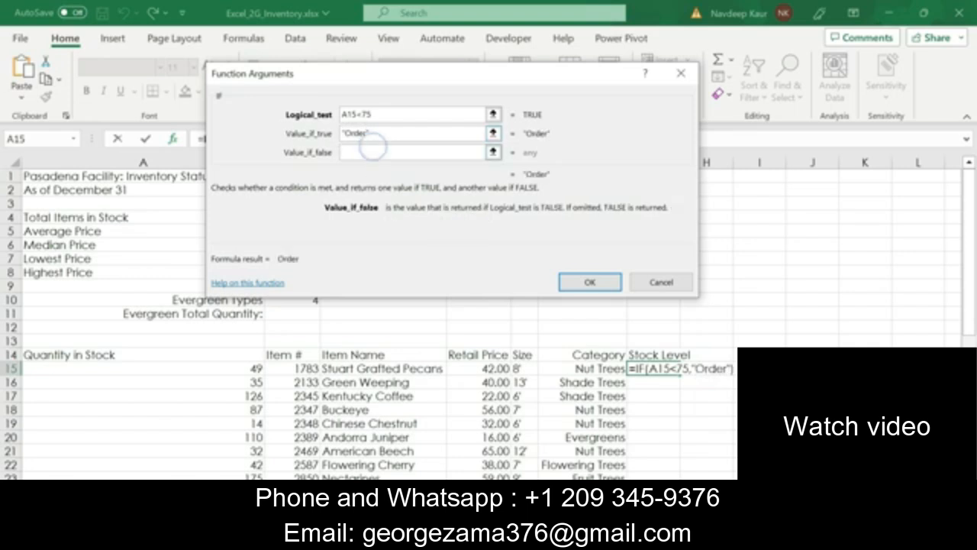
text("OK)
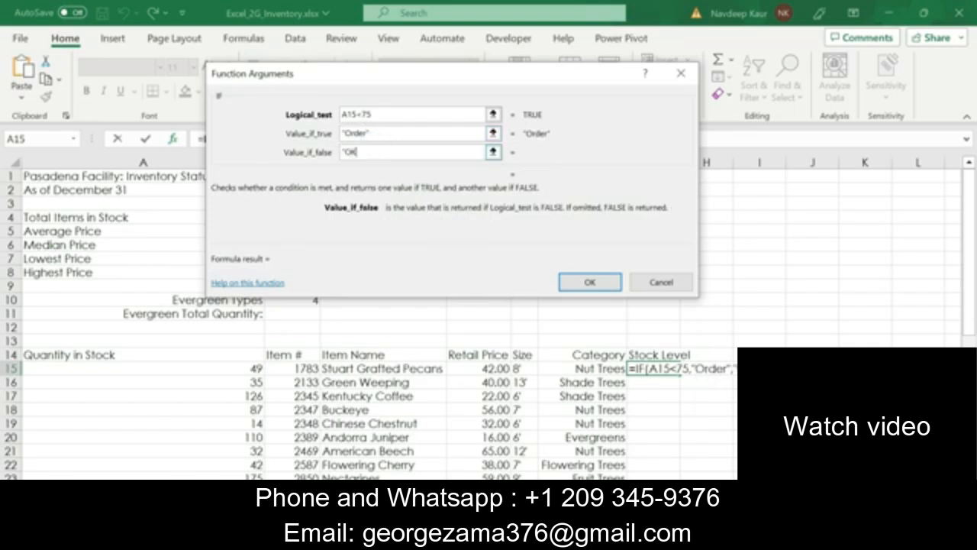
text(")
key(Return)
key(alt+Tab)
key(alt+Tab)
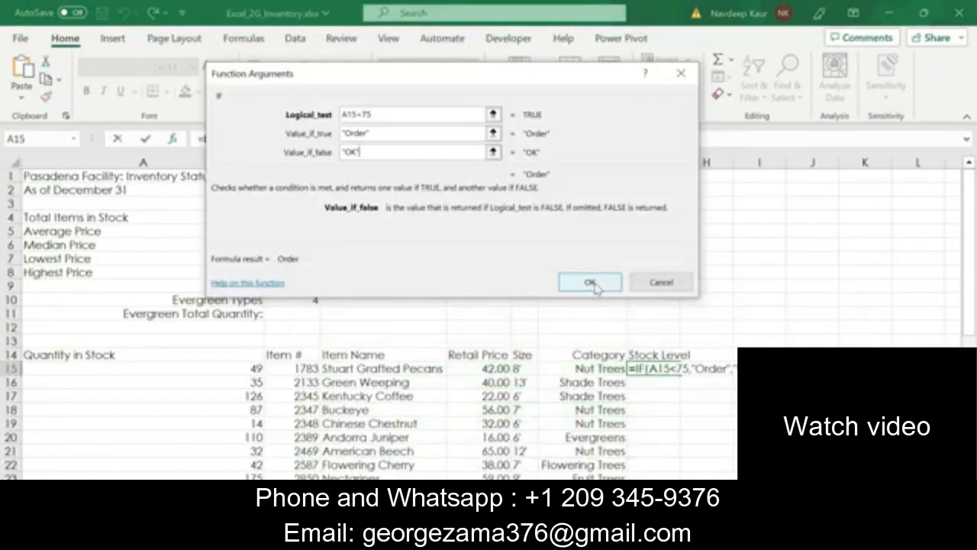
click(593, 284)
double_click(680, 375)
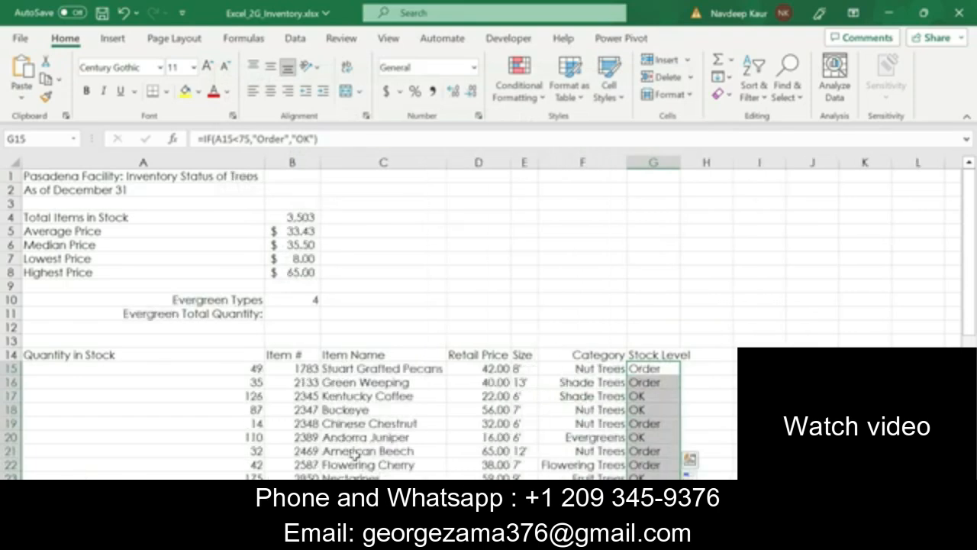
scroll(556, 403, down, 8)
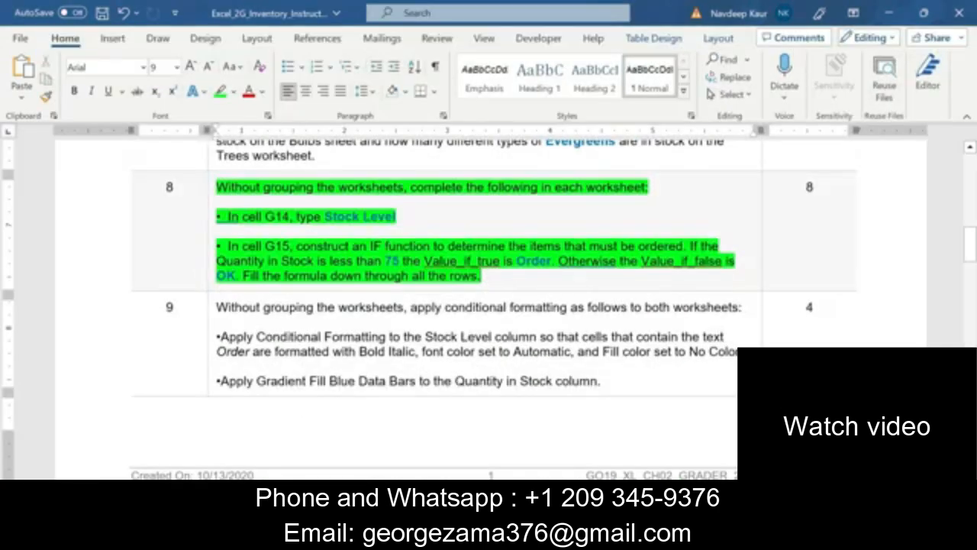
In the Word instructions, remove the green highlight from step 8 and highlight the full text of step 9 in green.
drag(481, 276, 266, 200)
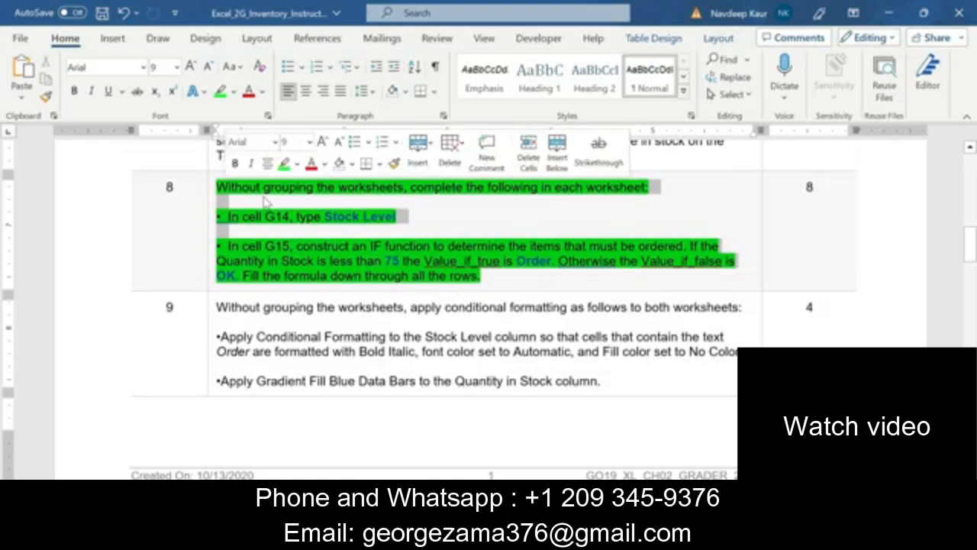
click(284, 164)
scroll(284, 163, down, 2)
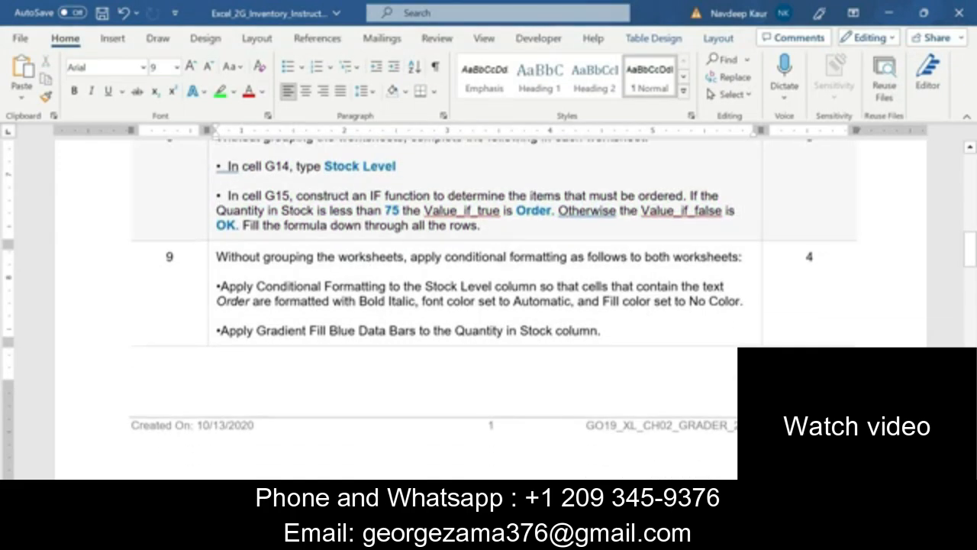
drag(602, 330, 216, 256)
click(299, 227)
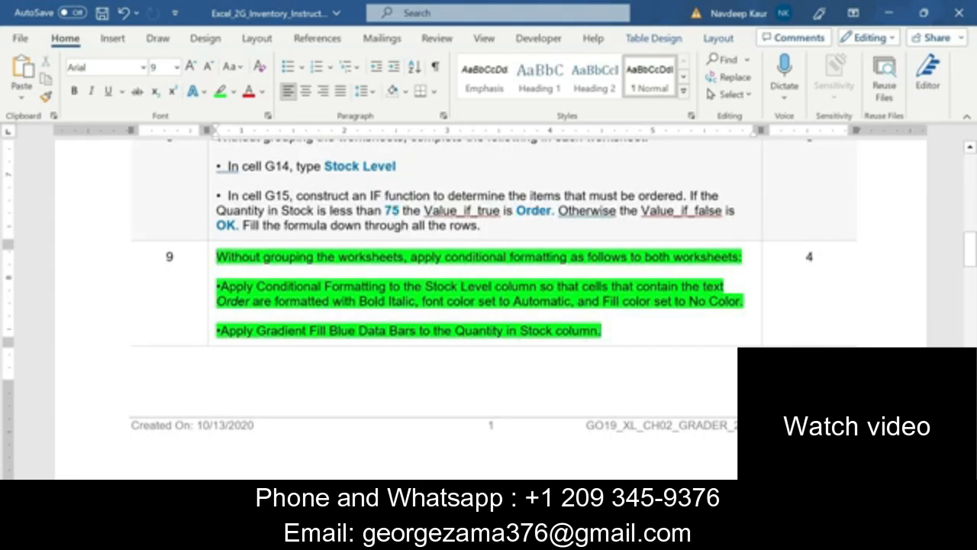
scroll(508, 321, down, 10)
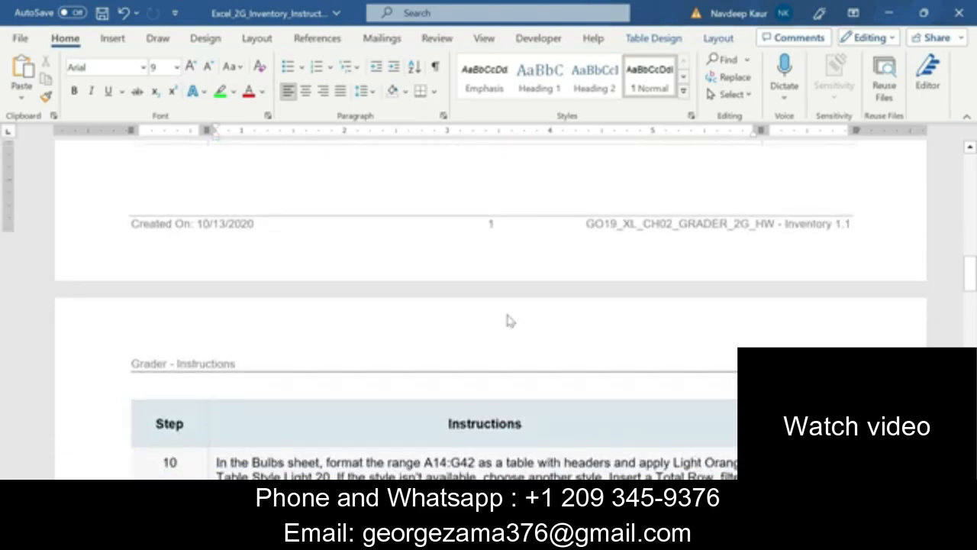
Review step 9 of the Word instructions, then start a Text That Contains formatting rule on G15:G42 of the Bulbs sheet in Excel.
scroll(506, 321, up, 8)
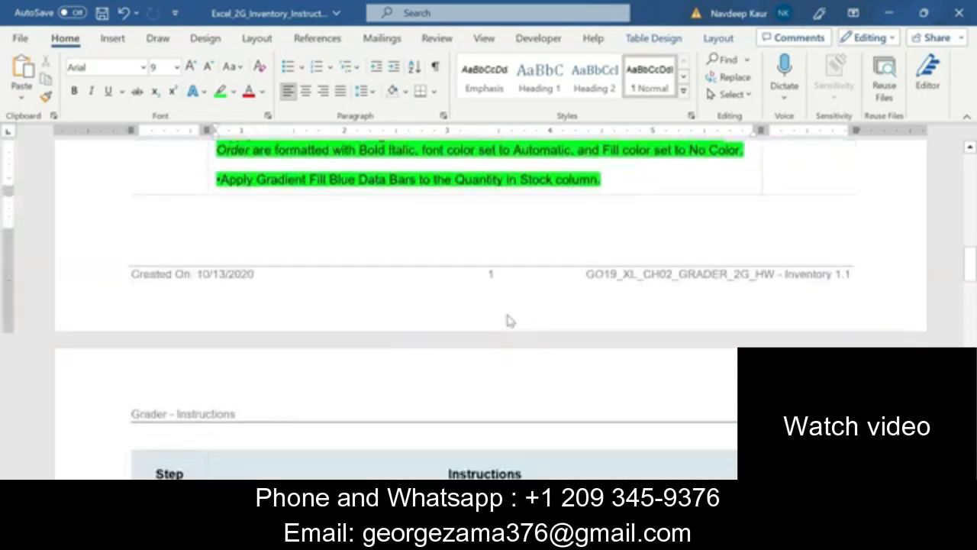
scroll(462, 346, down, 2)
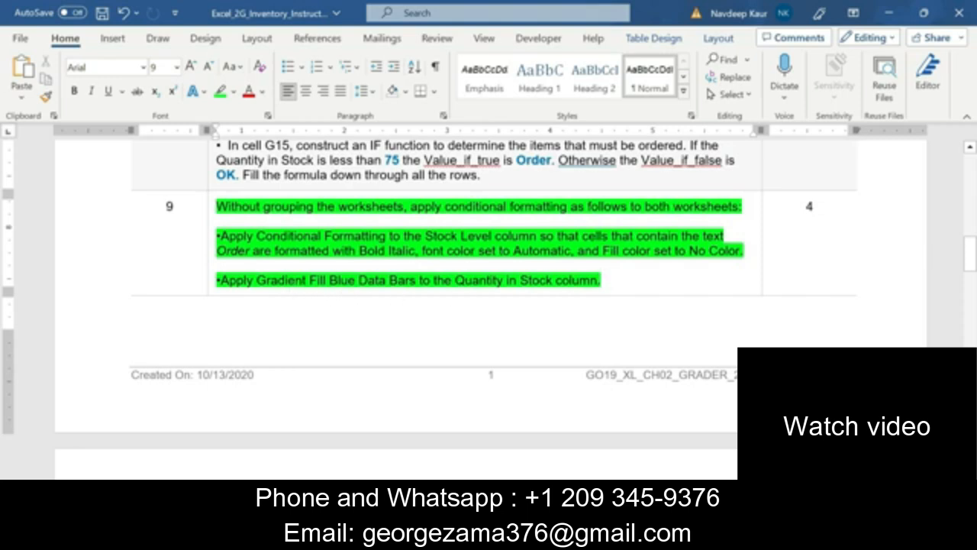
click(622, 279)
key(alt+Tab)
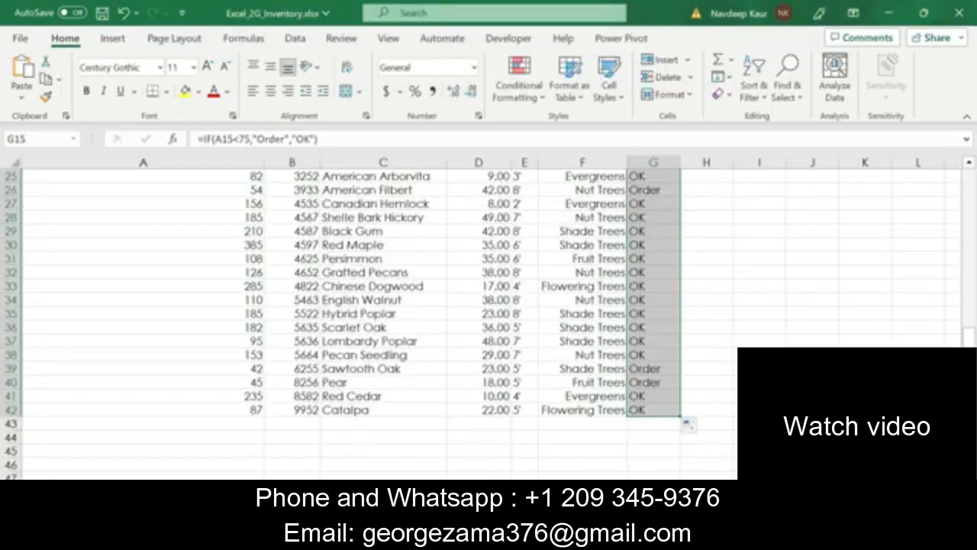
key(ctrl+Page_Up)
scroll(654, 308, down, 13)
scroll(654, 308, up, 7)
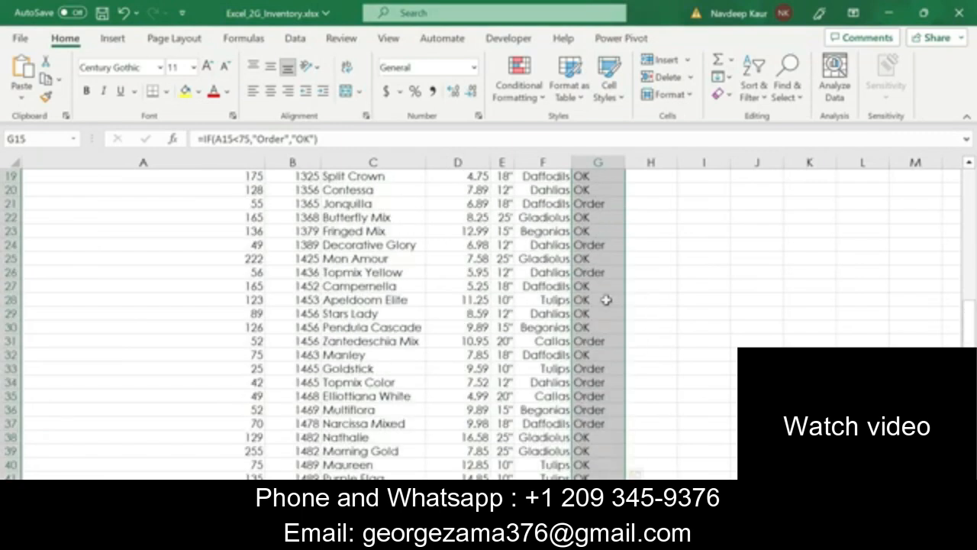
click(543, 97)
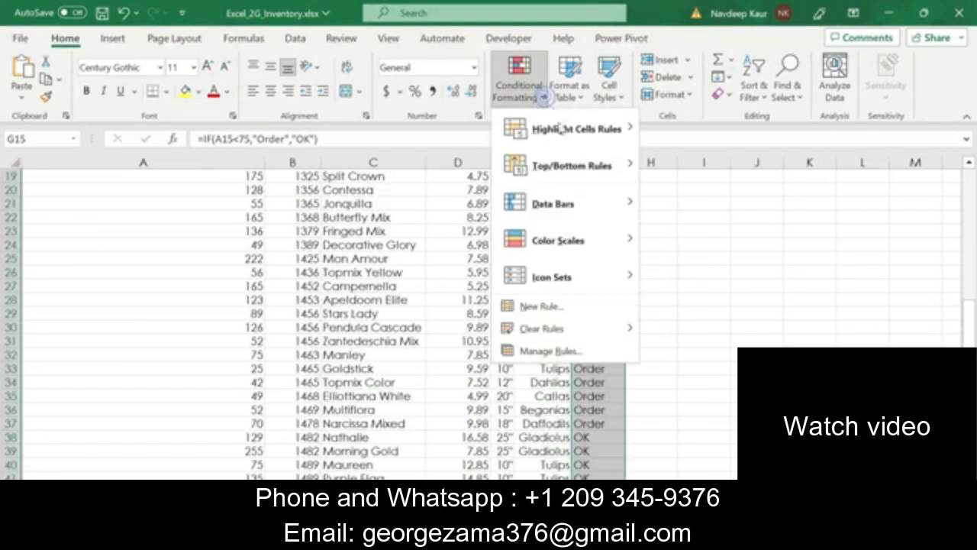
mouse_move(568, 142)
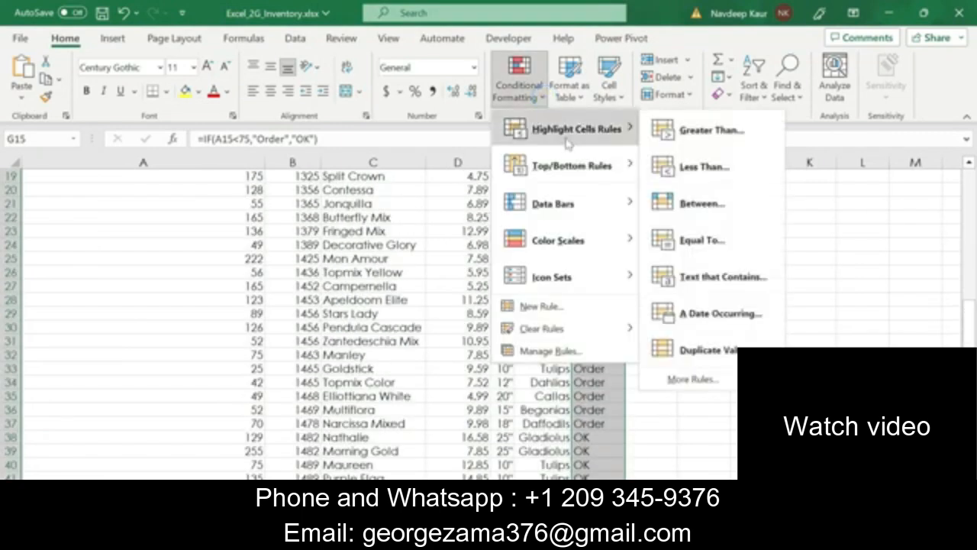
click(711, 277)
drag(408, 164, 331, 155)
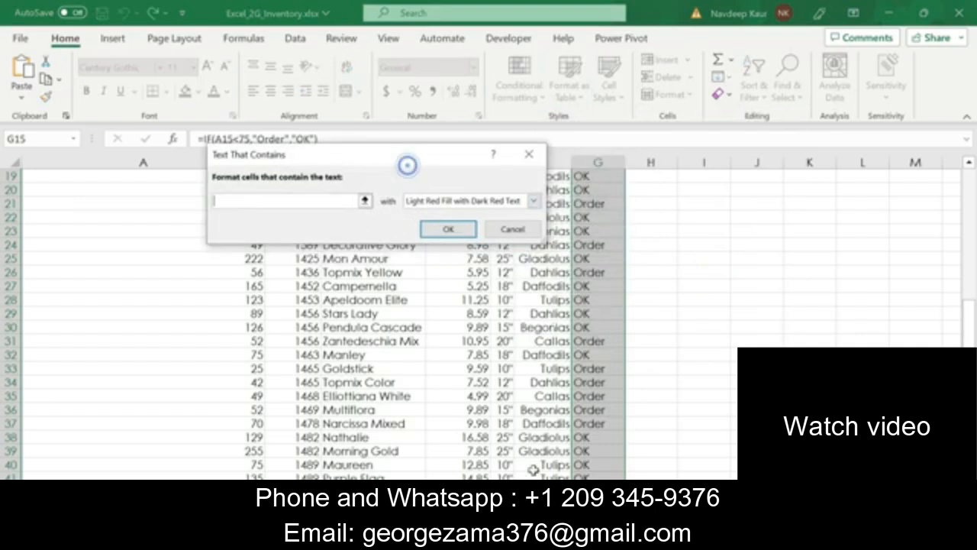
Set the rule to match cells containing the text Order, checking the requirements in step 9 of the Word instructions.
click(561, 536)
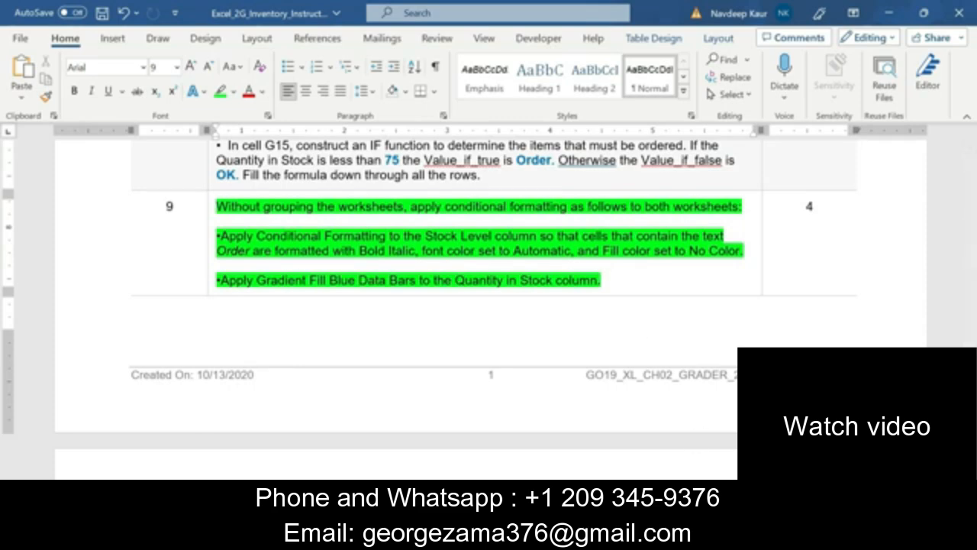
click(530, 536)
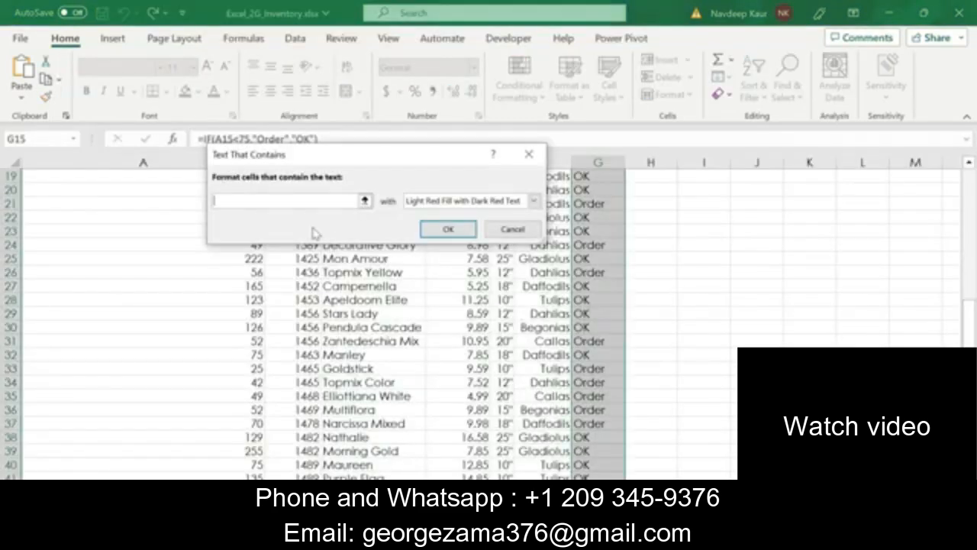
text(Order)
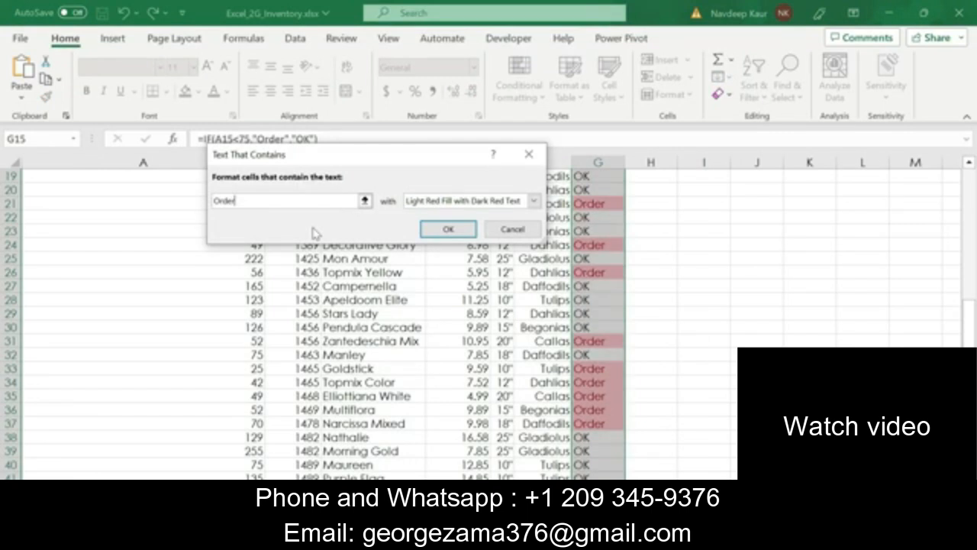
key(alt+Tab)
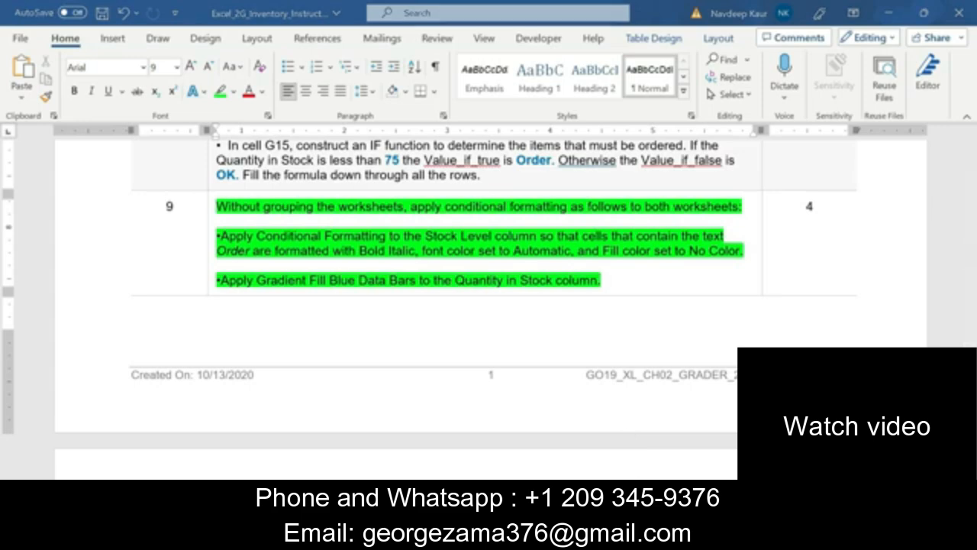
key(alt+Tab)
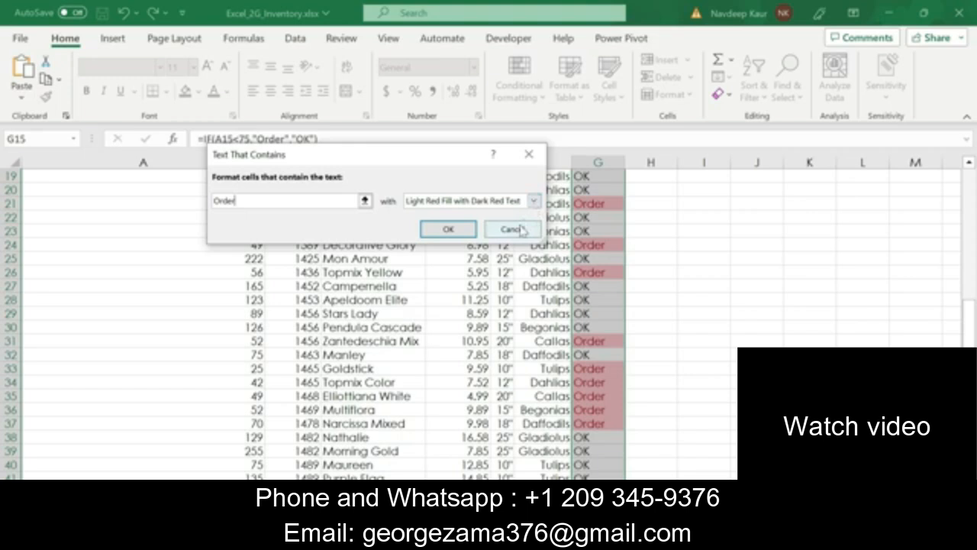
Give the rule a custom format with the Bold Italic font style, checking it against step 9 of the Word instructions.
click(533, 200)
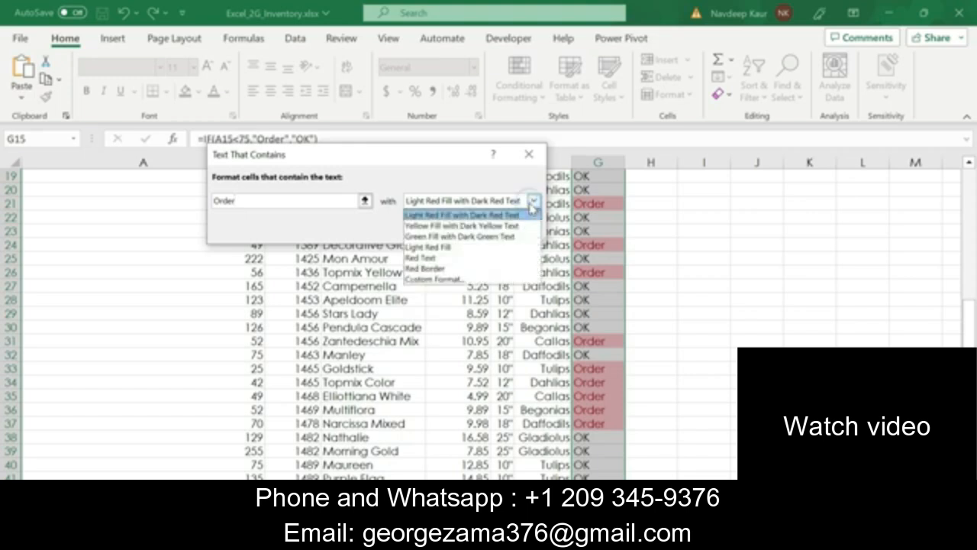
click(445, 284)
click(537, 197)
click(449, 279)
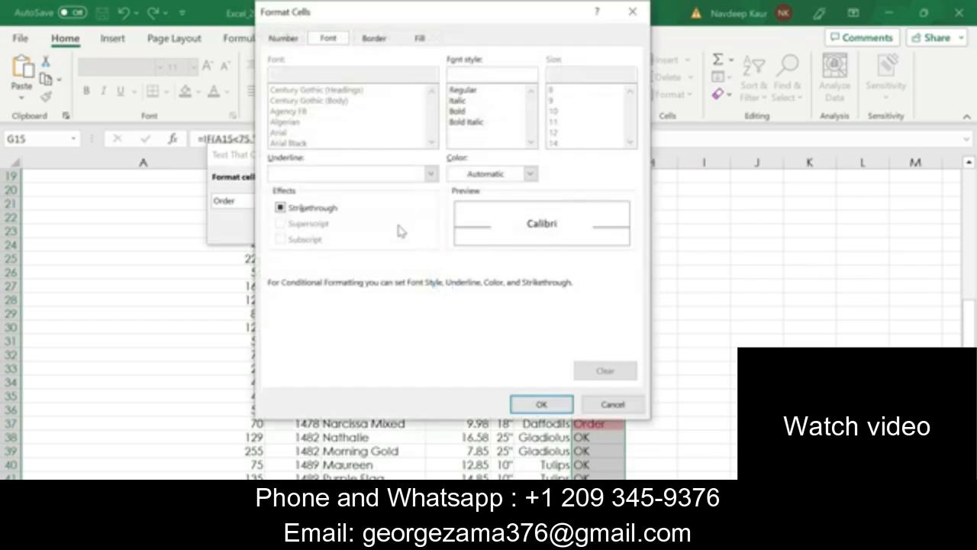
click(461, 111)
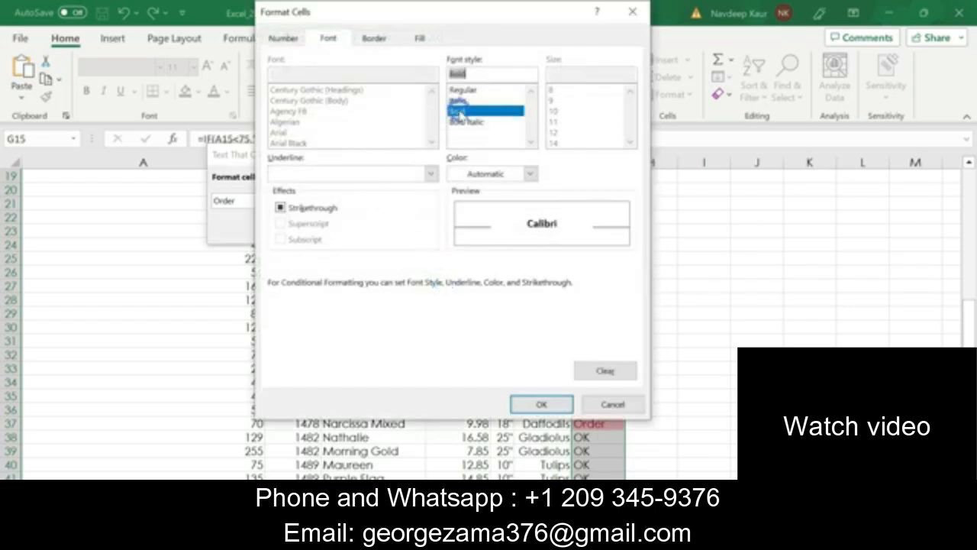
click(467, 122)
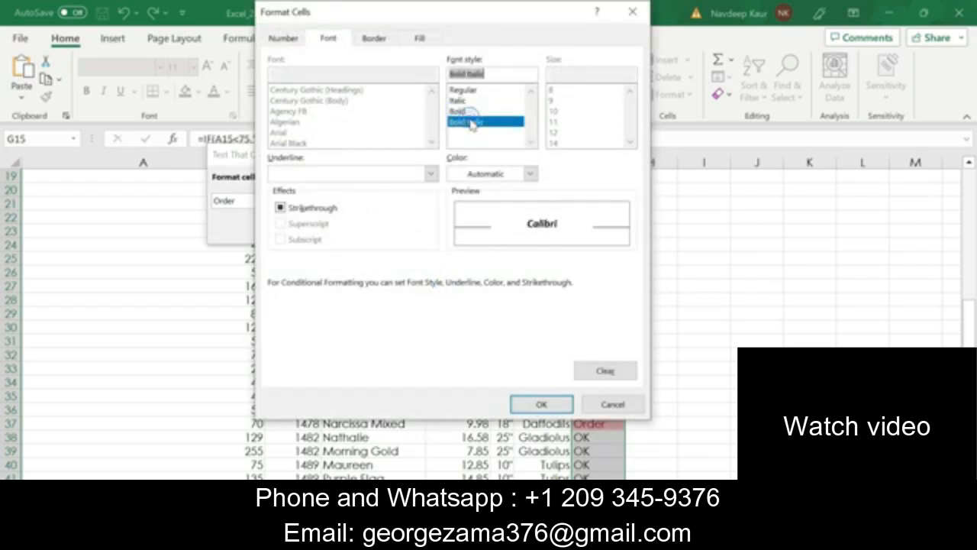
key(alt+Tab)
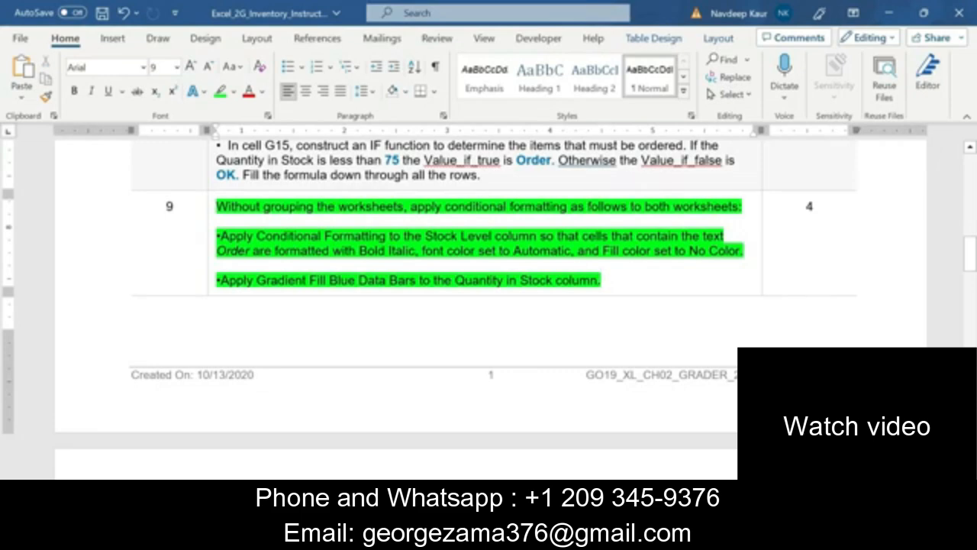
key(alt+Tab)
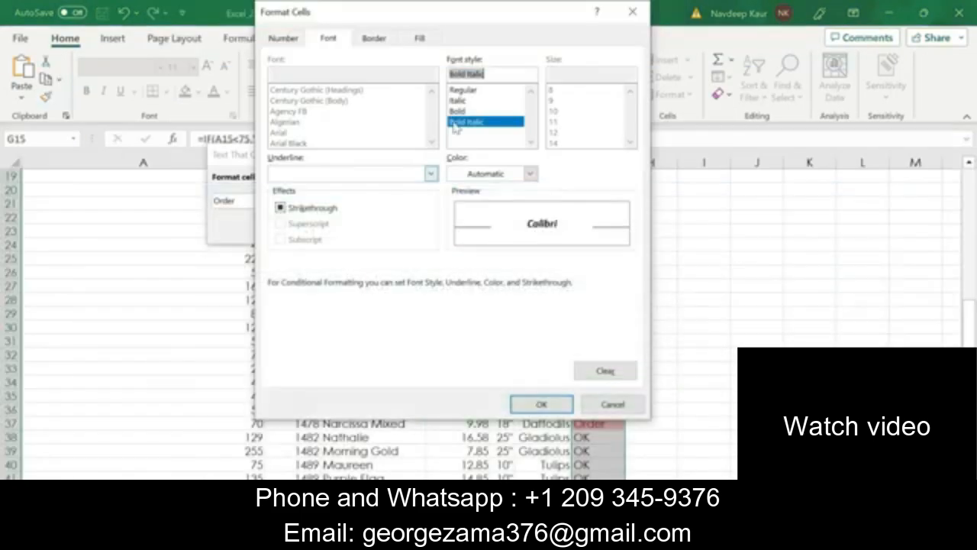
Use No Color as the custom format's fill and apply the rule to the Bulbs sheet's Stock Level column.
click(419, 37)
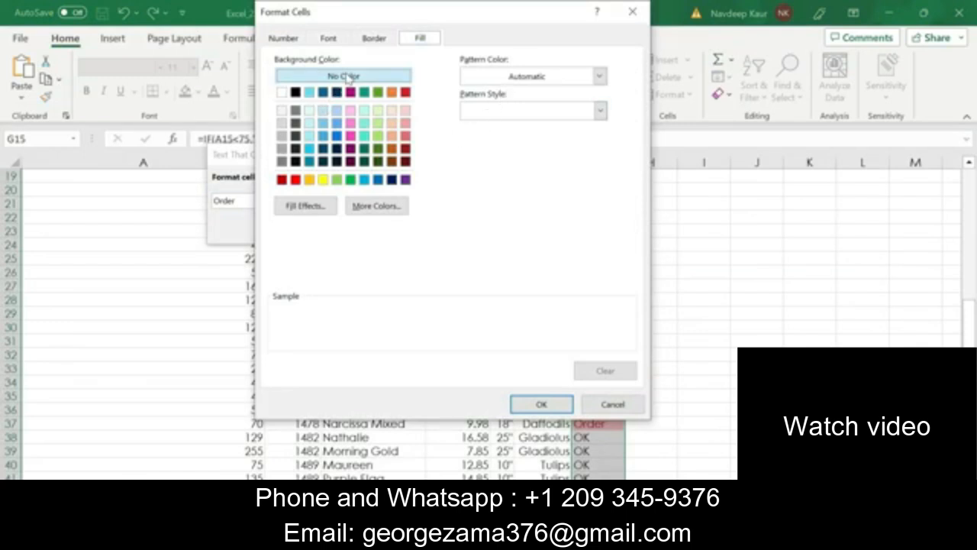
click(541, 404)
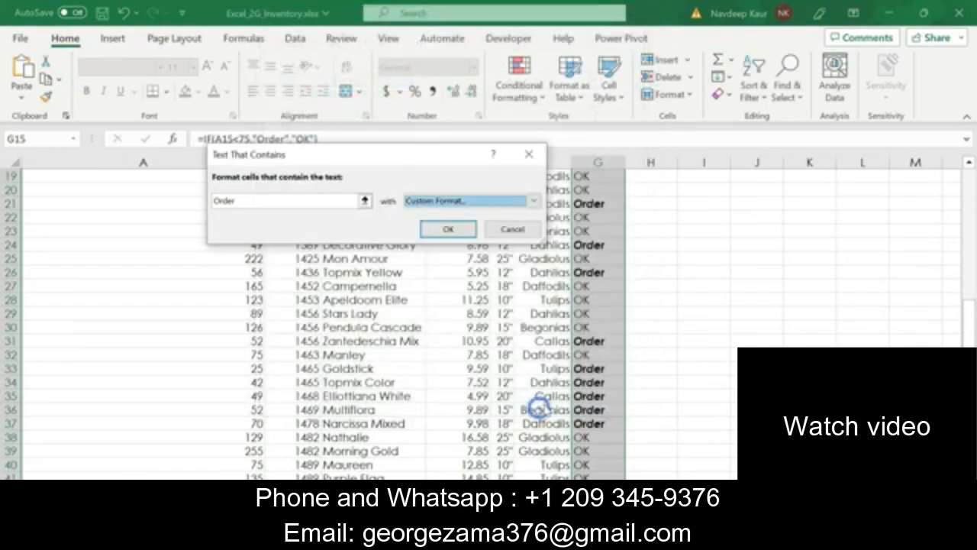
click(447, 230)
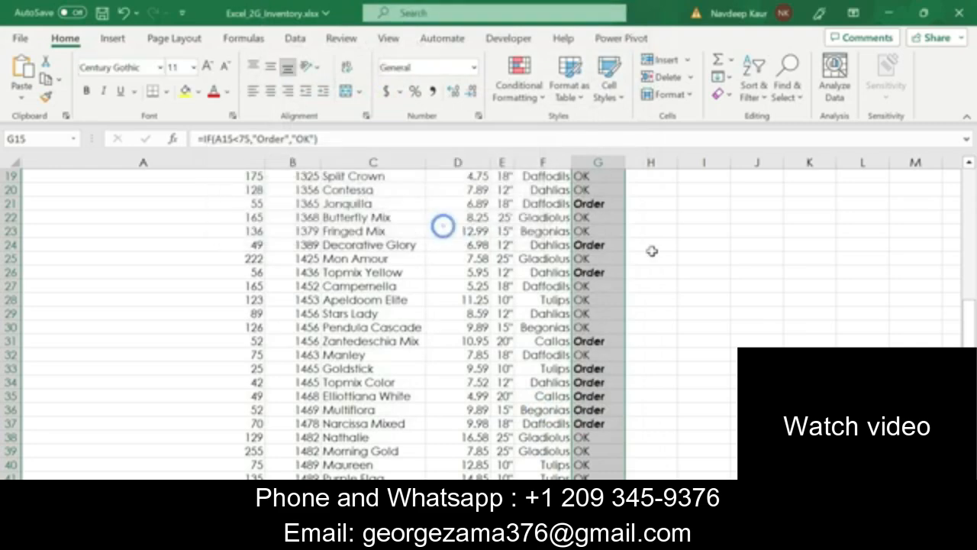
scroll(623, 252, up, 4)
scroll(623, 252, down, 2)
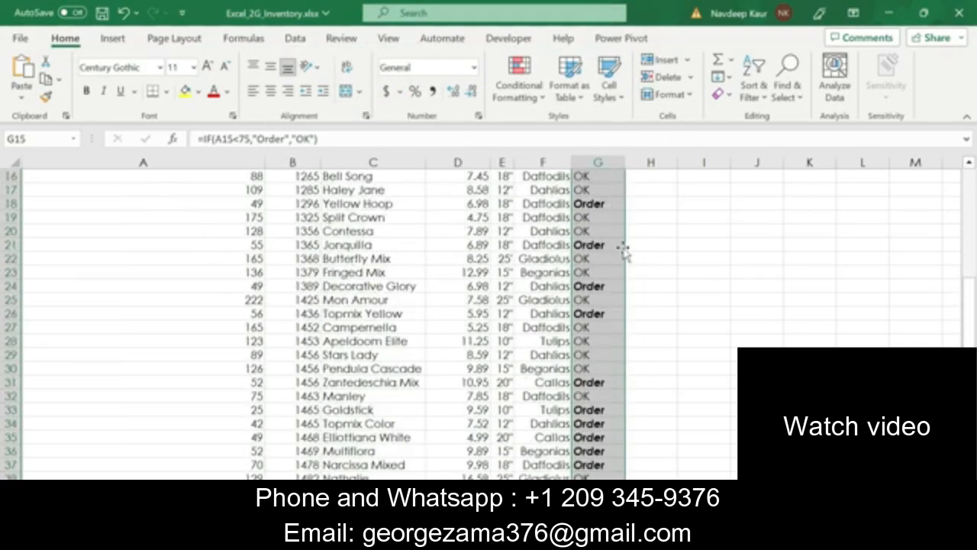
scroll(624, 252, up, 2)
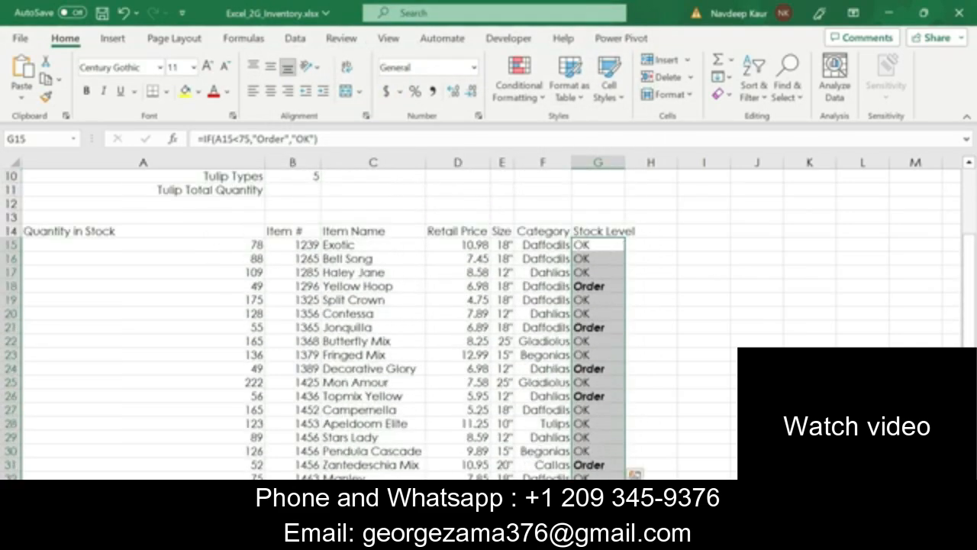
Apply Gradient Fill Blue Data Bars to the Quantity in Stock values in A15:A42 of the Bulbs sheet.
key(alt+Tab)
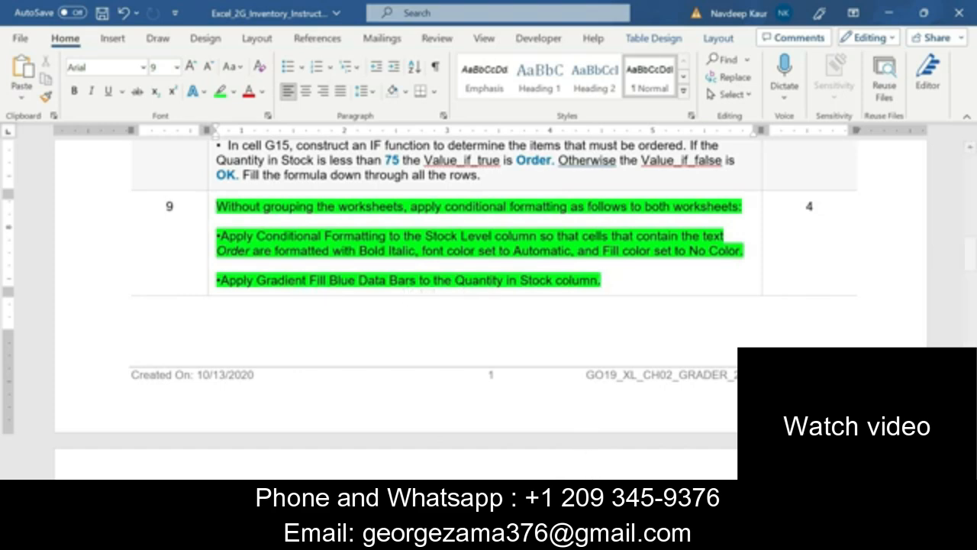
key(alt+Tab)
drag(219, 245, 222, 450)
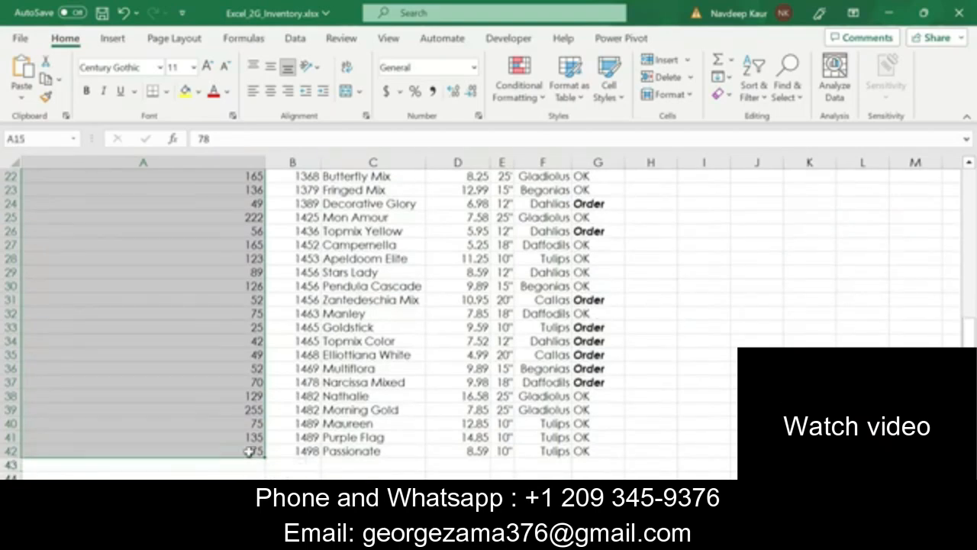
click(534, 92)
mouse_move(621, 201)
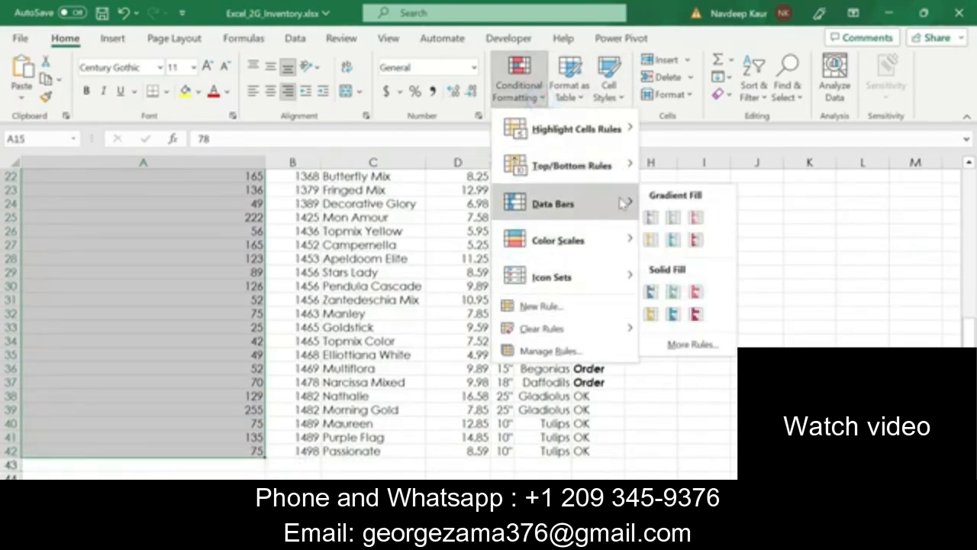
click(654, 219)
scroll(427, 321, up, 6)
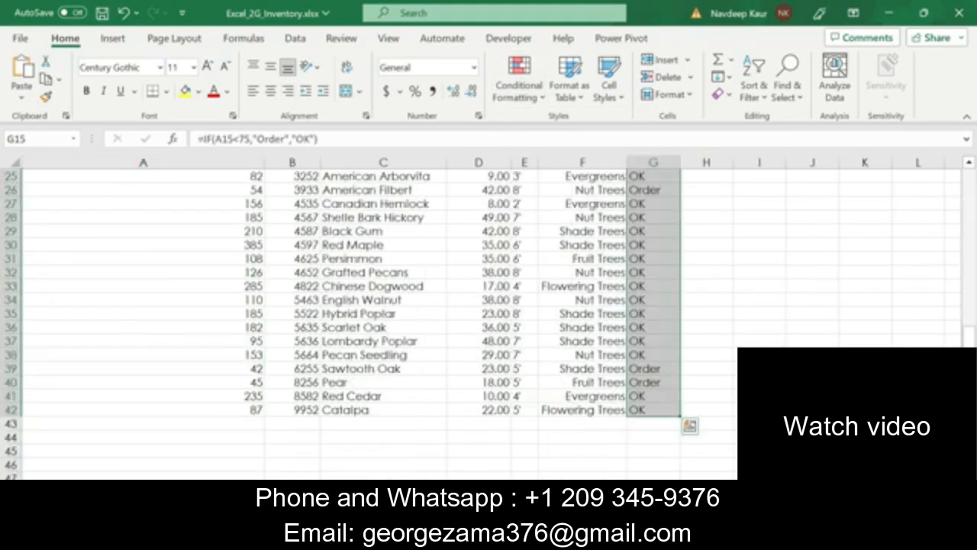
Start a text-contains highlight rule for Order on G15:G42 of the Trees sheet, checking step 9 of the Word instructions.
scroll(670, 414, up, 5)
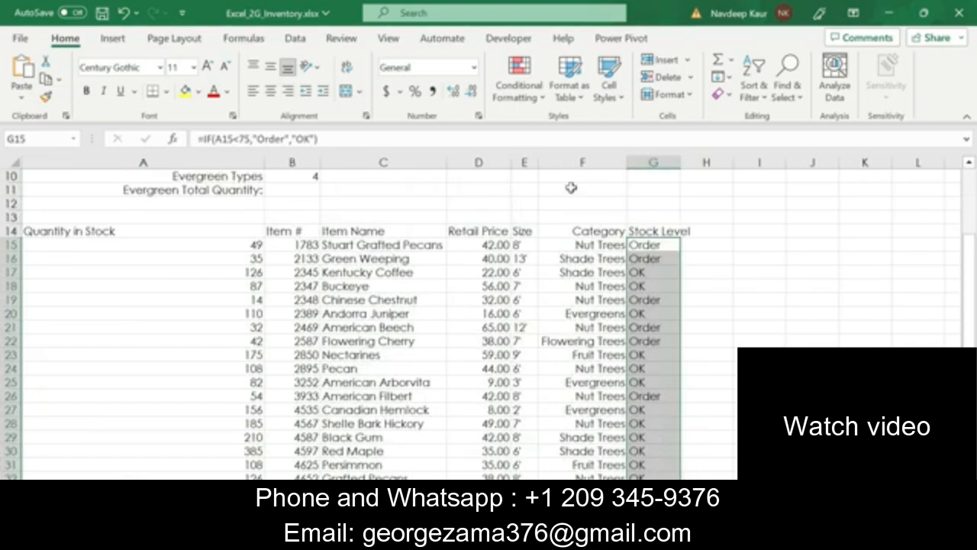
click(540, 97)
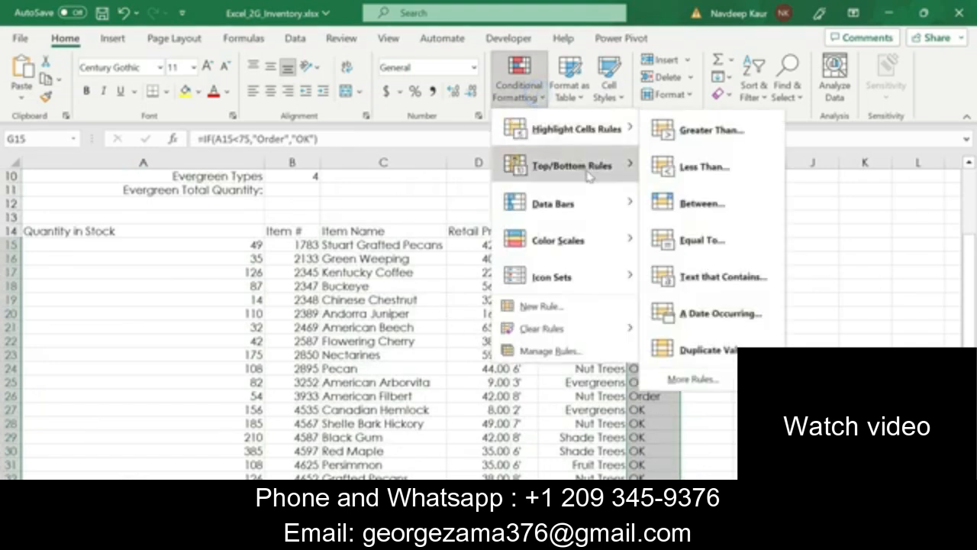
mouse_move(598, 141)
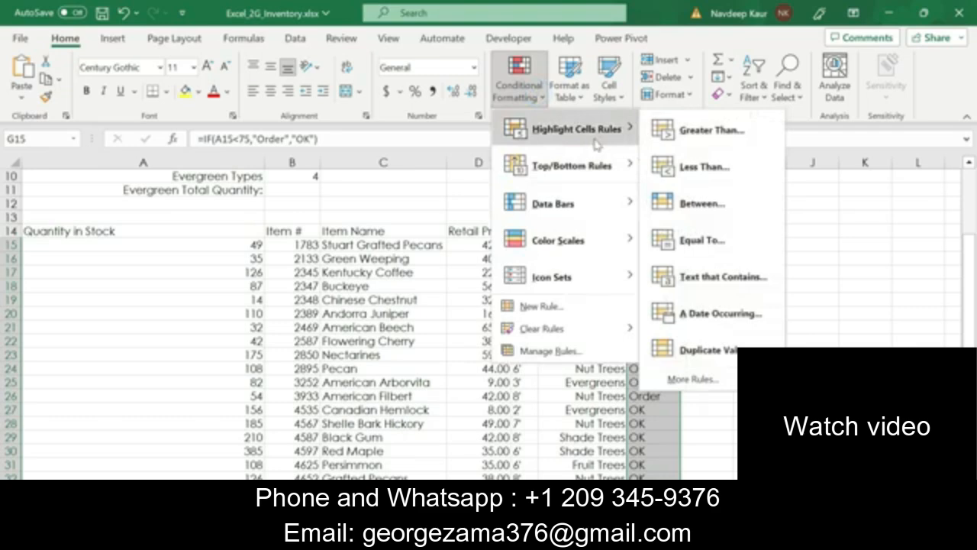
click(691, 277)
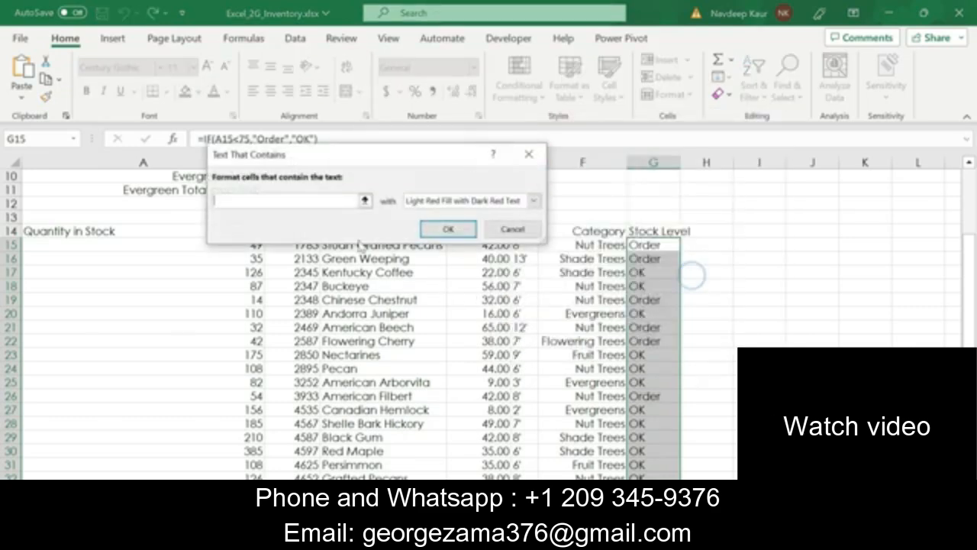
key(alt+Tab)
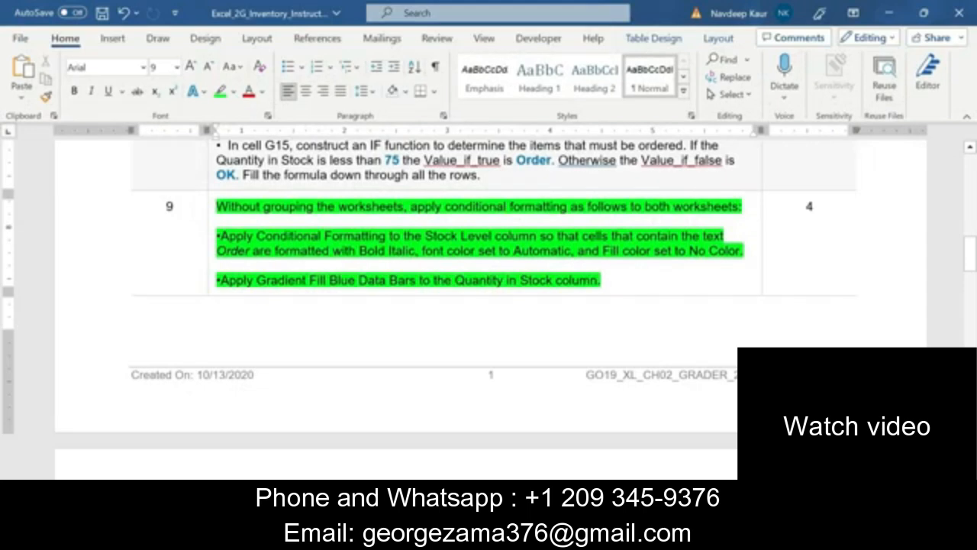
key(alt+Tab)
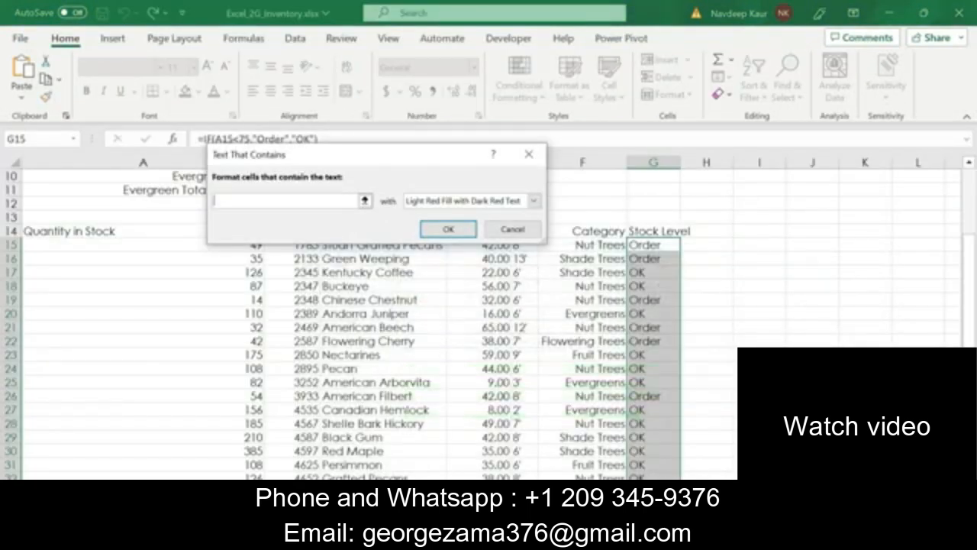
text(O)
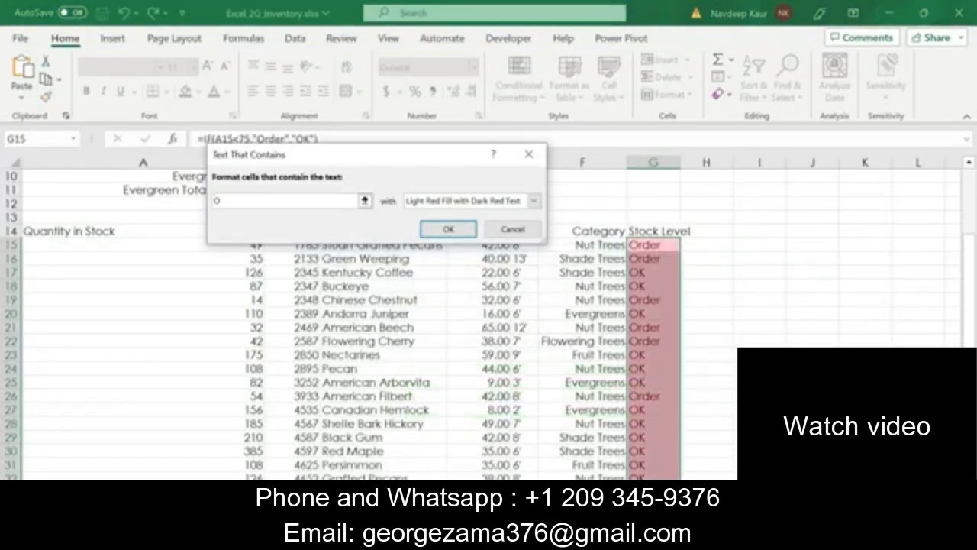
text(rder)
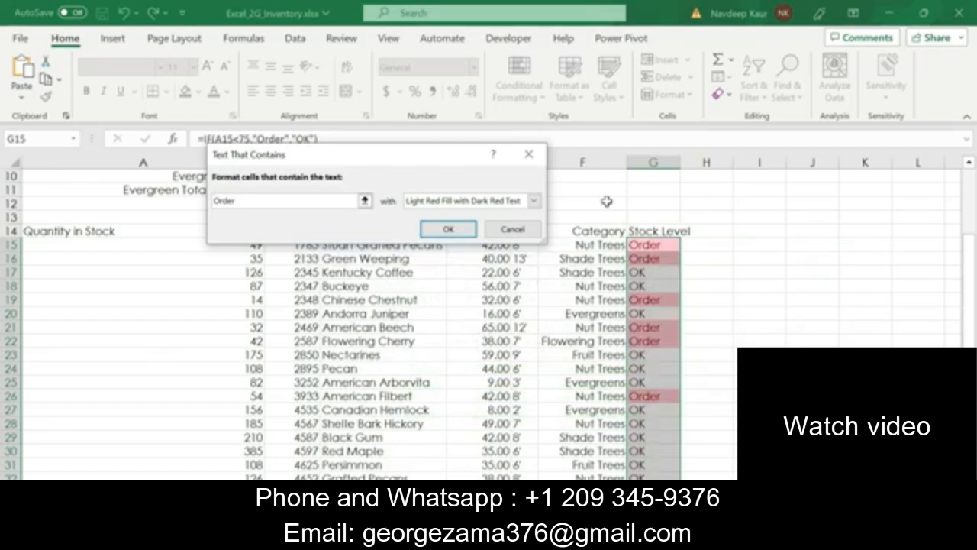
Give the rule a custom format with Bold Italic font style and No Color fill, and apply it to the Stock Level column.
click(535, 200)
click(476, 280)
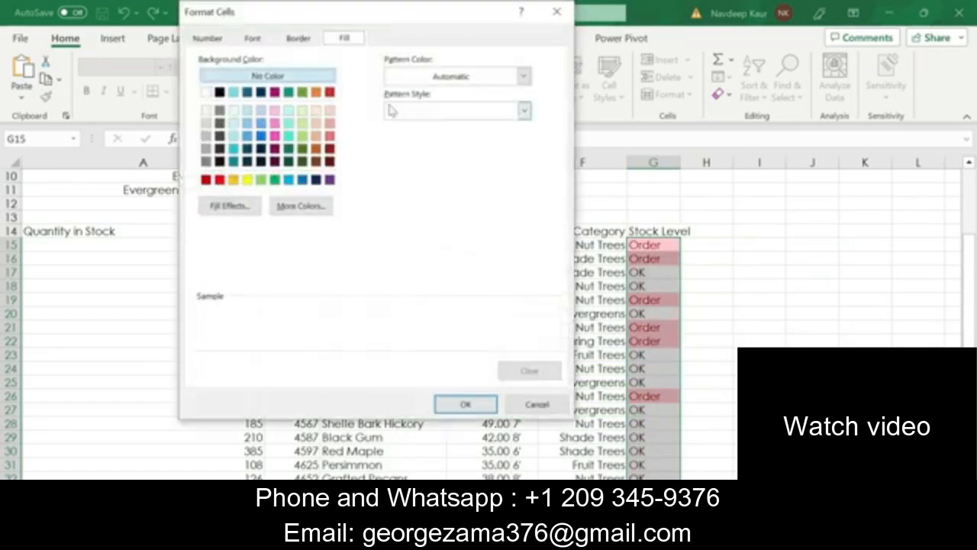
click(246, 38)
click(384, 121)
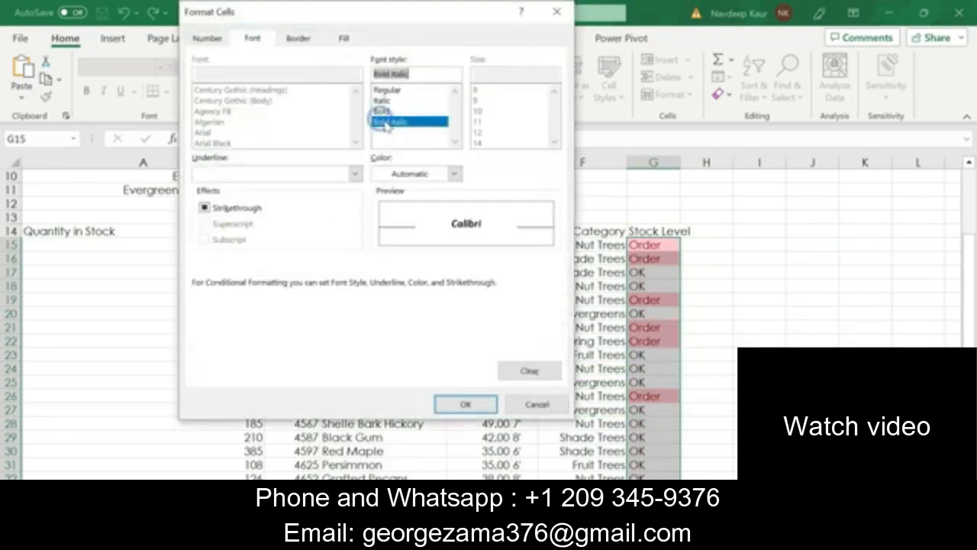
click(349, 38)
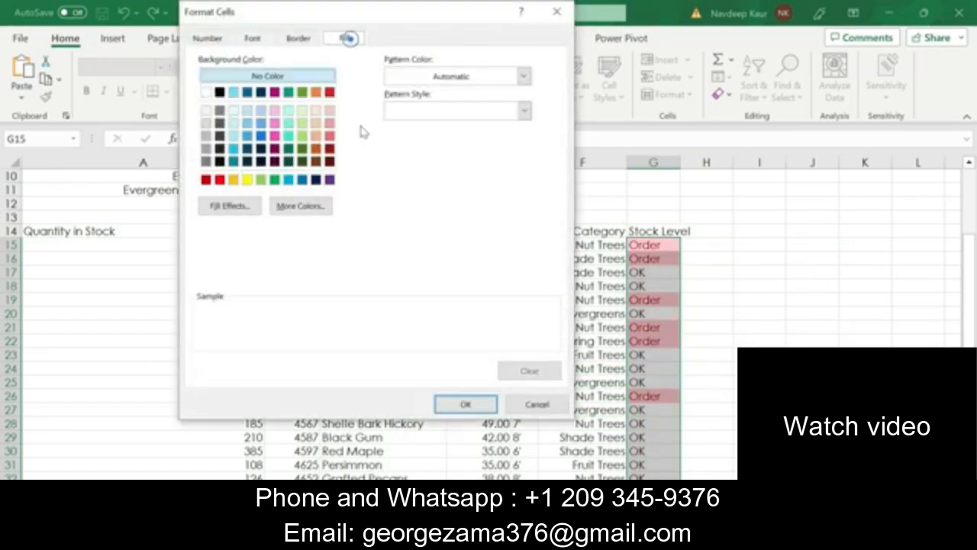
click(464, 404)
click(451, 228)
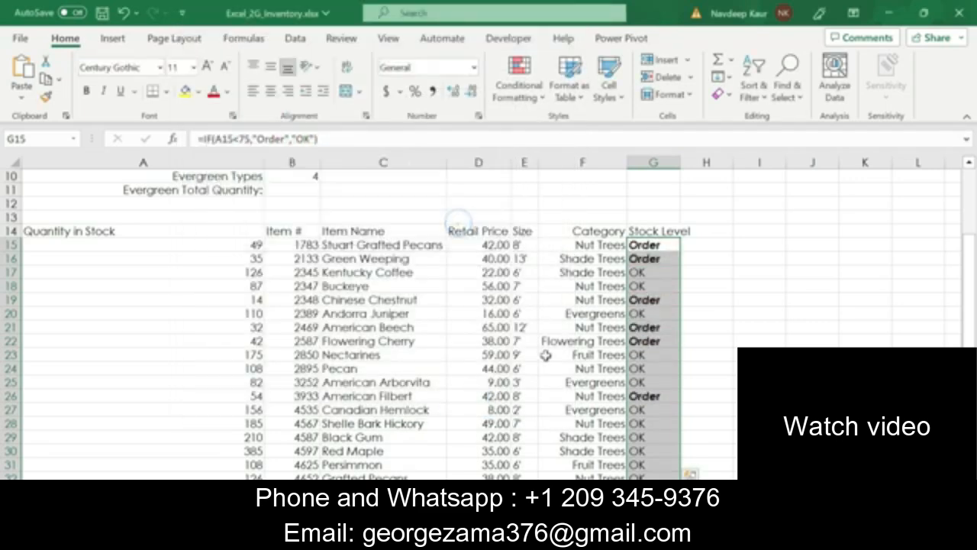
Apply Gradient Fill Blue Data Bars to the Quantity in Stock values in A15:A42 of the Trees sheet.
drag(249, 246, 241, 458)
click(519, 88)
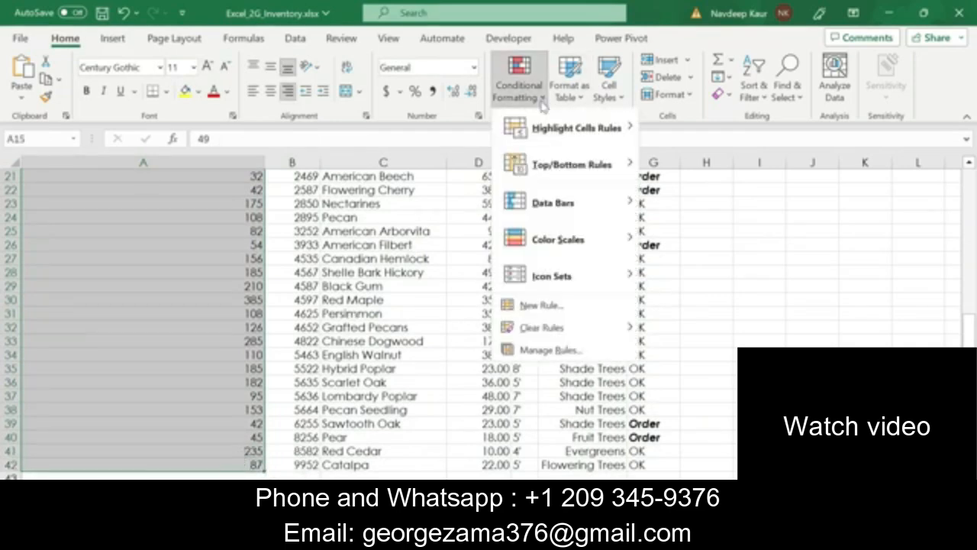
mouse_move(592, 209)
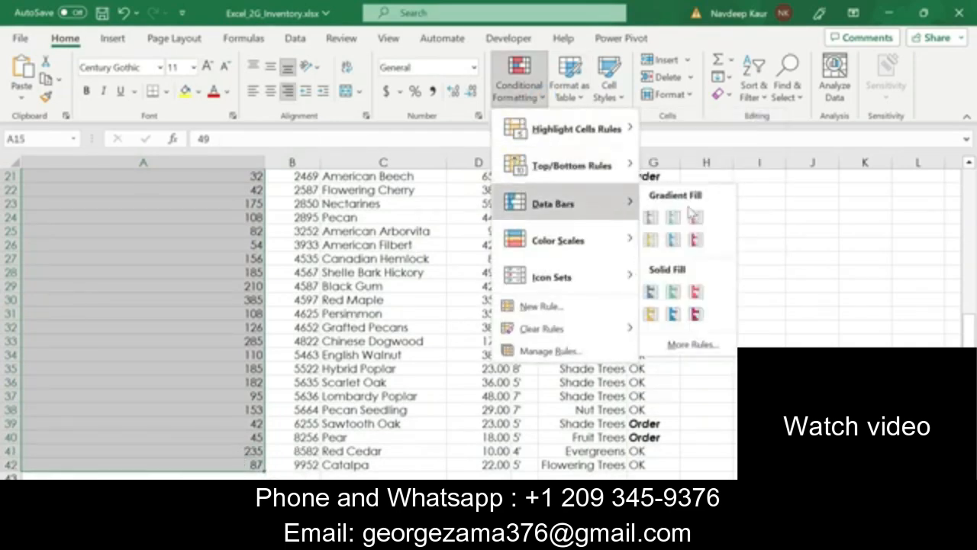
click(655, 222)
scroll(469, 403, up, 5)
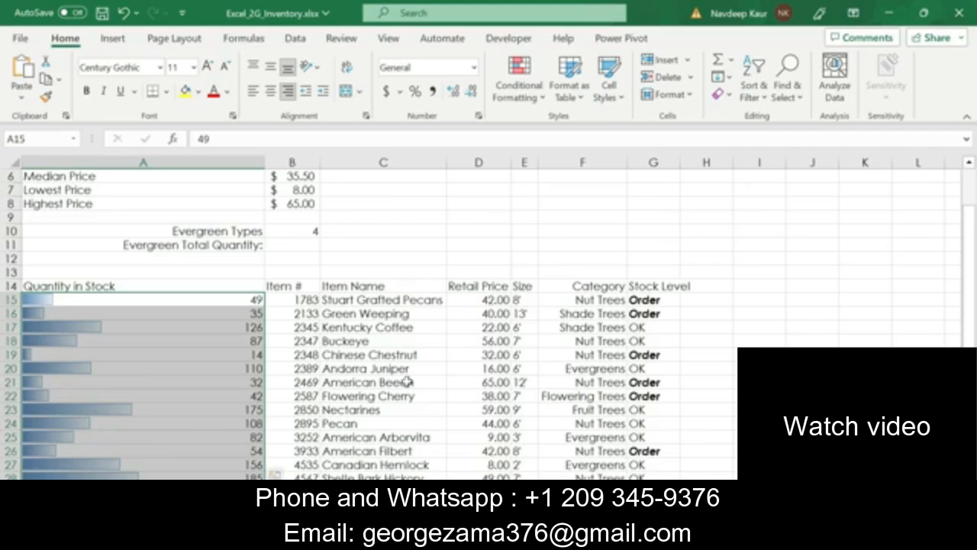
scroll(405, 379, up, 2)
click(126, 489)
click(164, 492)
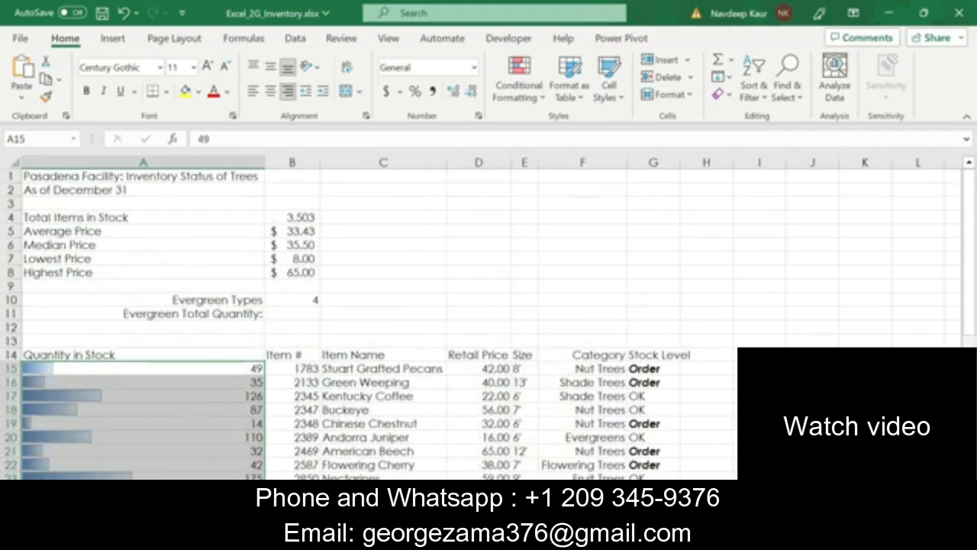
Switch to the Word instructions and remove the green highlight from the step 9 text.
click(424, 538)
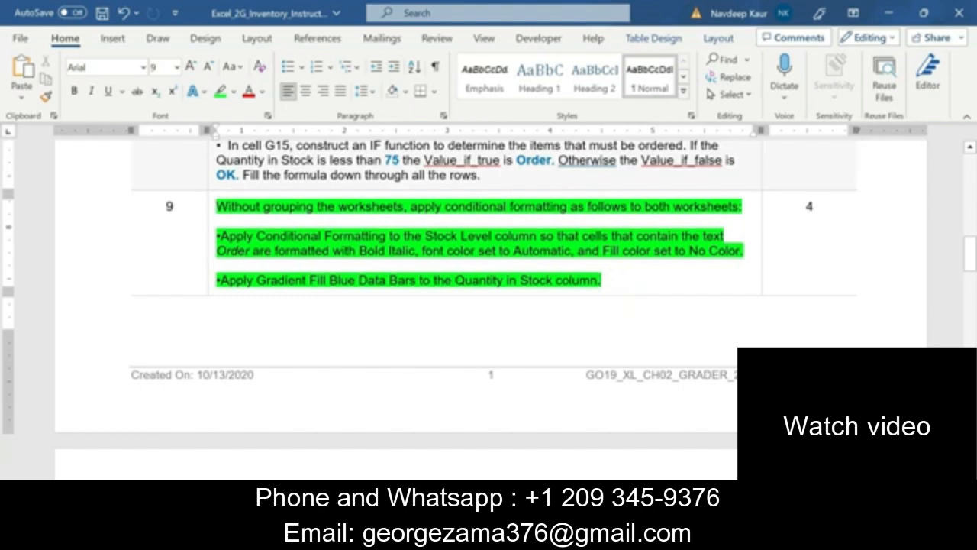
drag(618, 271, 219, 206)
drag(608, 278, 224, 214)
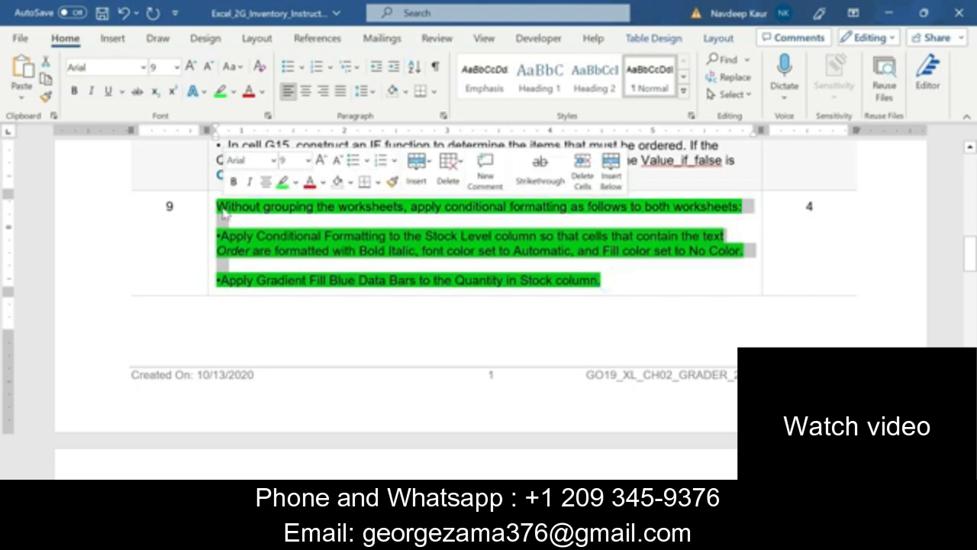
click(281, 182)
click(617, 280)
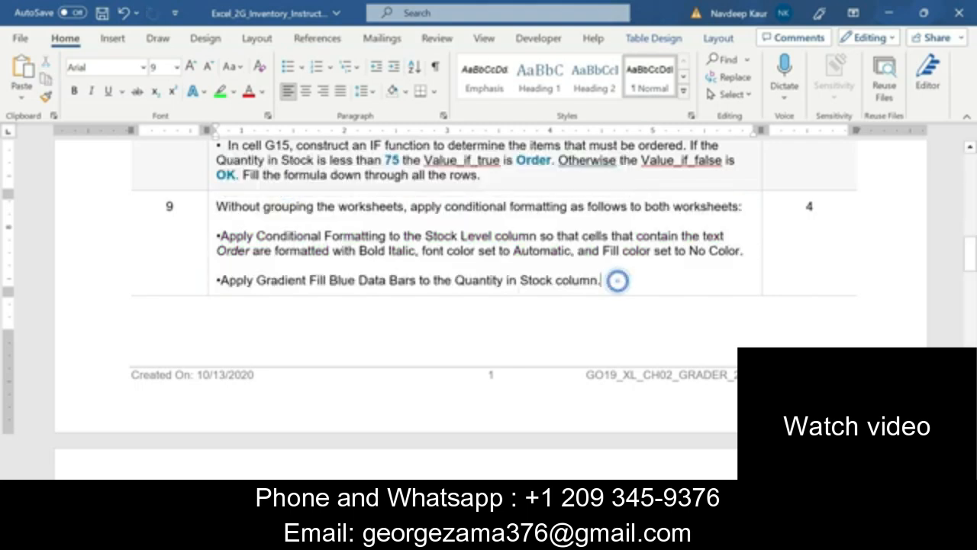
Highlight the step 10 instruction text in bright green on the next page of the Word document.
scroll(617, 280, down, 1)
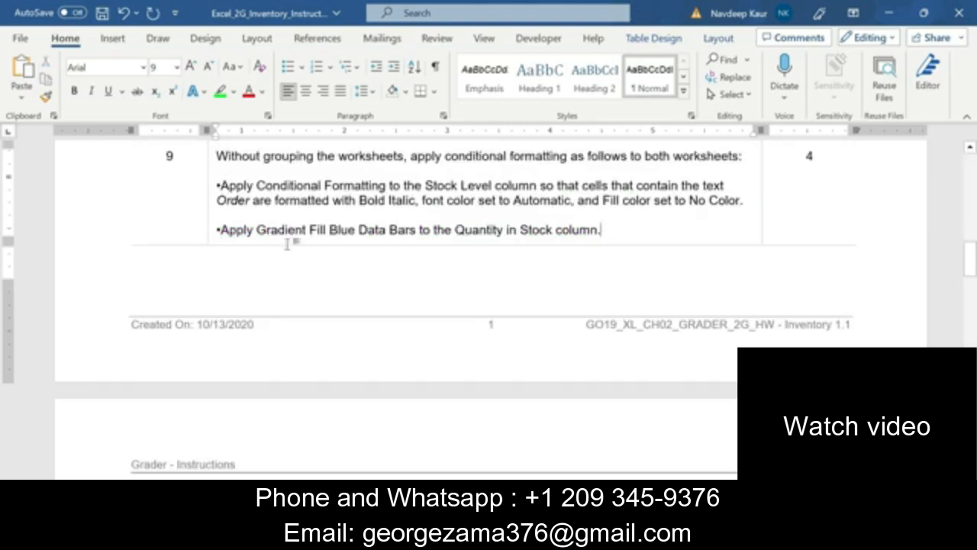
scroll(290, 242, down, 1)
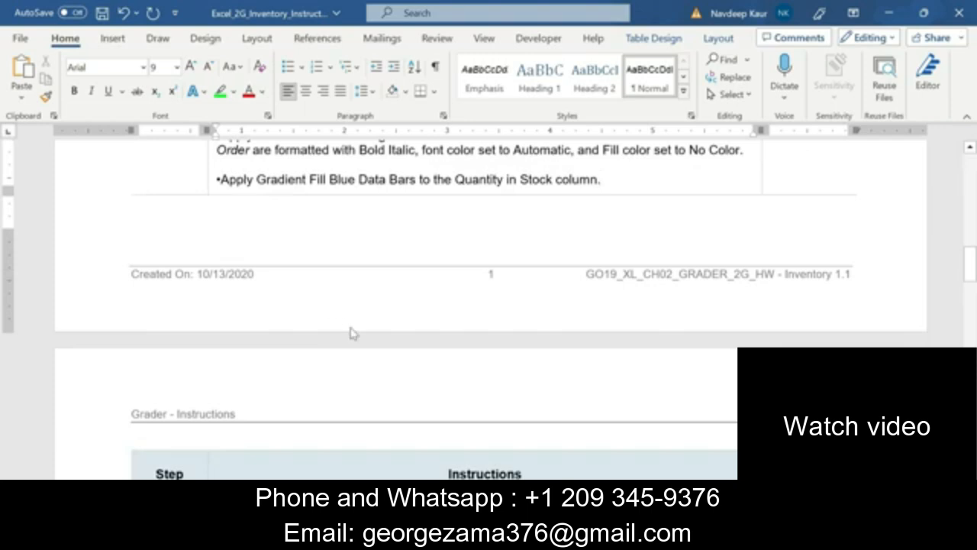
scroll(344, 335, down, 1)
scroll(340, 340, down, 4)
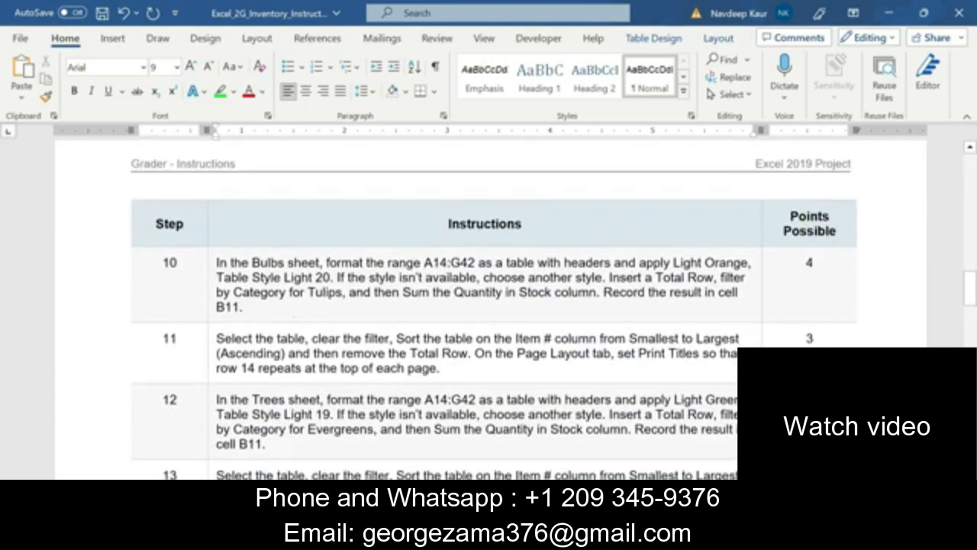
mouse_move(216, 275)
mouse_down()
mouse_move(257, 305)
mouse_move(217, 263)
mouse_up()
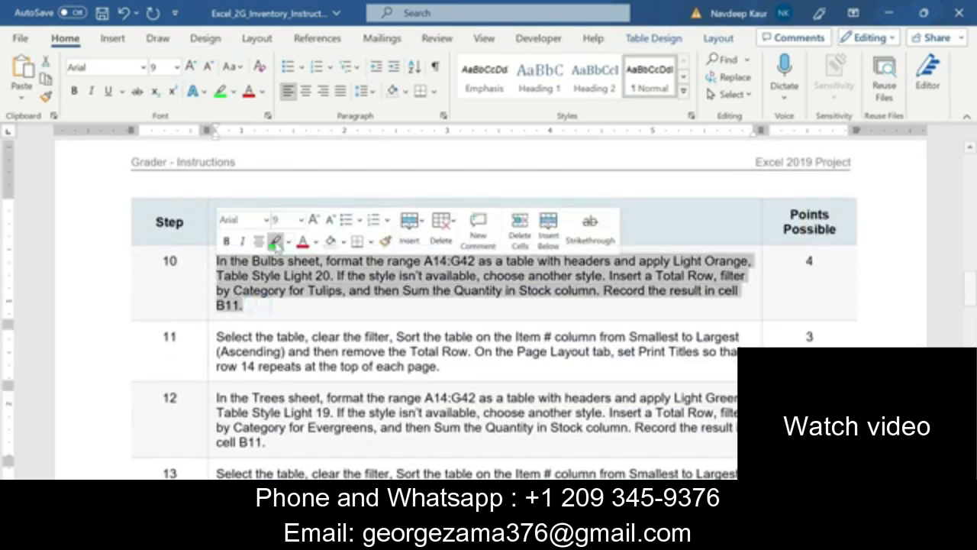
click(275, 243)
click(320, 295)
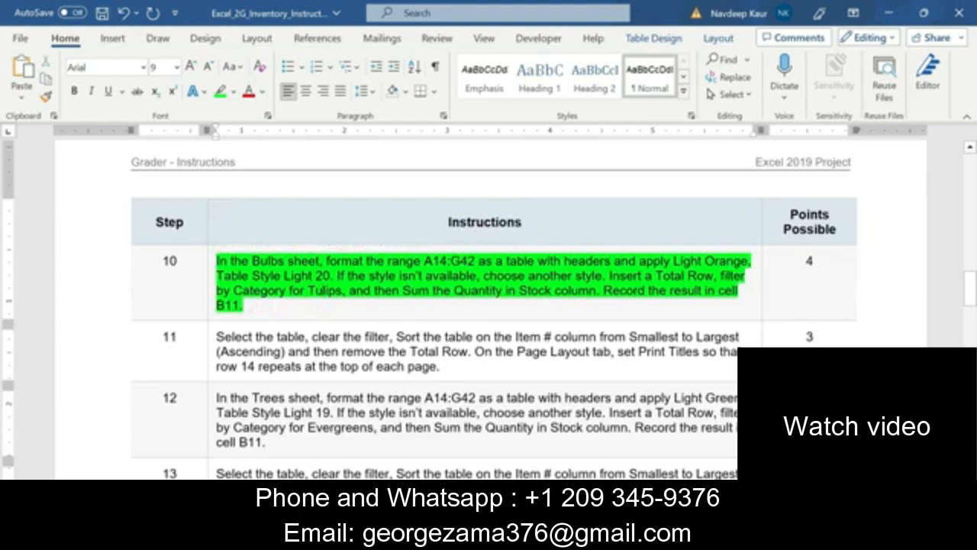
Copy the range reference A14:G42 from step 10 and use it to select those cells on the Bulbs sheet in Excel.
drag(424, 261, 477, 260)
key(ctrl+c)
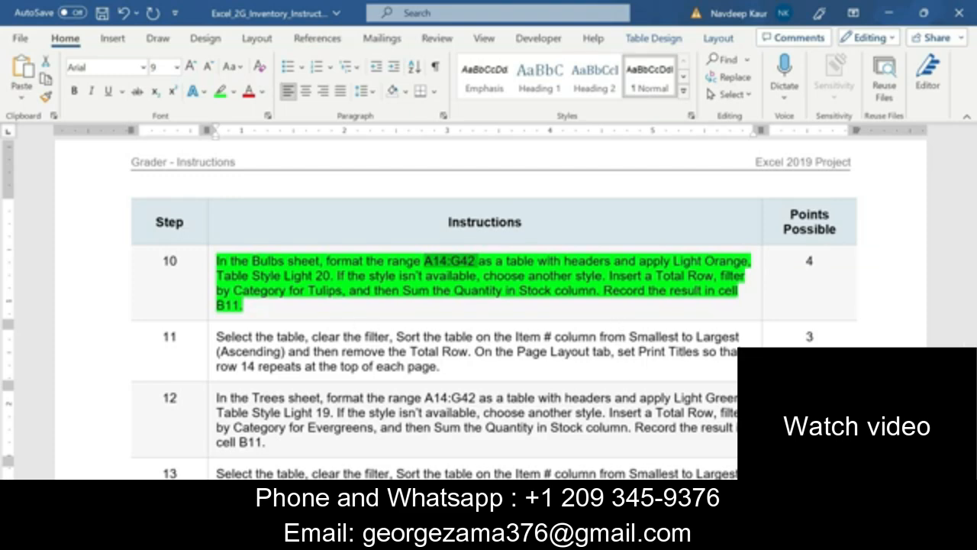
key(alt+Tab)
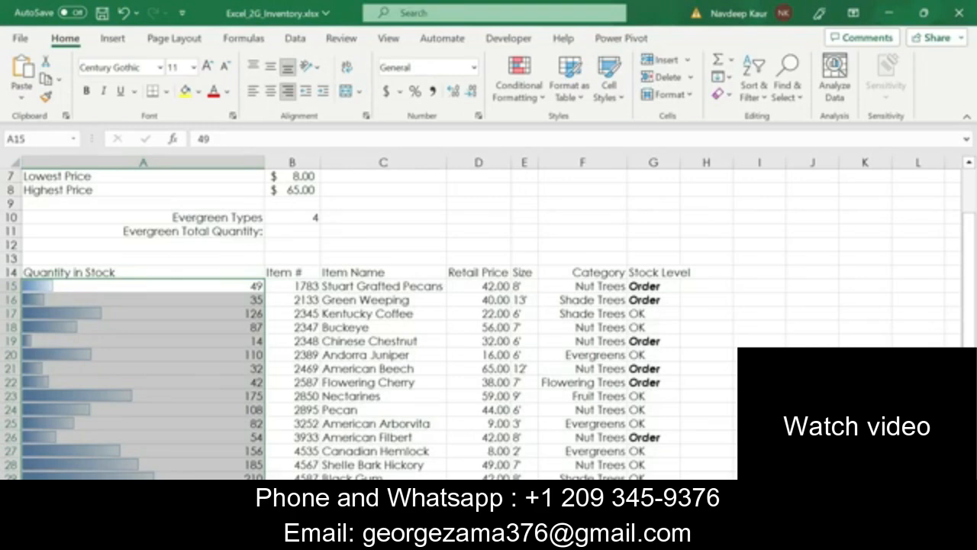
click(76, 495)
click(52, 141)
key(ctrl+v)
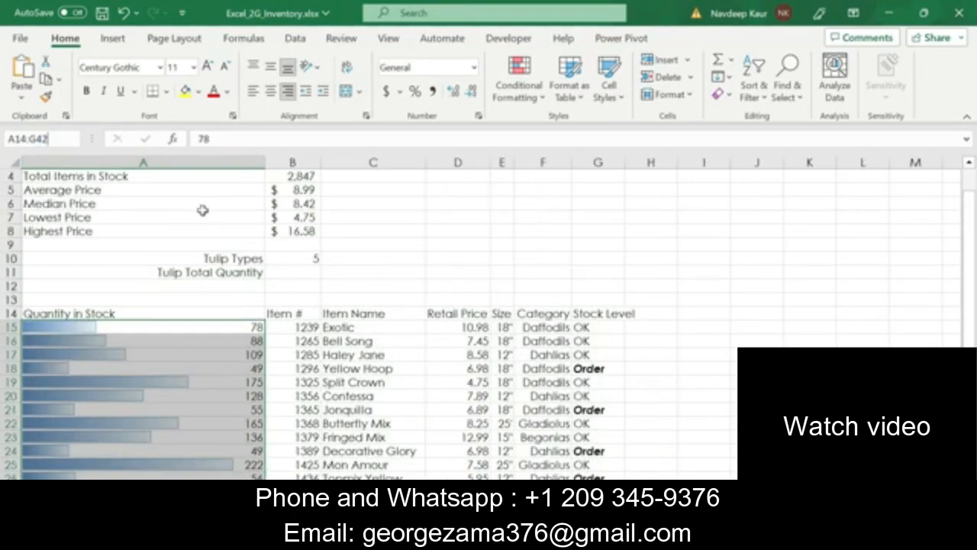
key(Return)
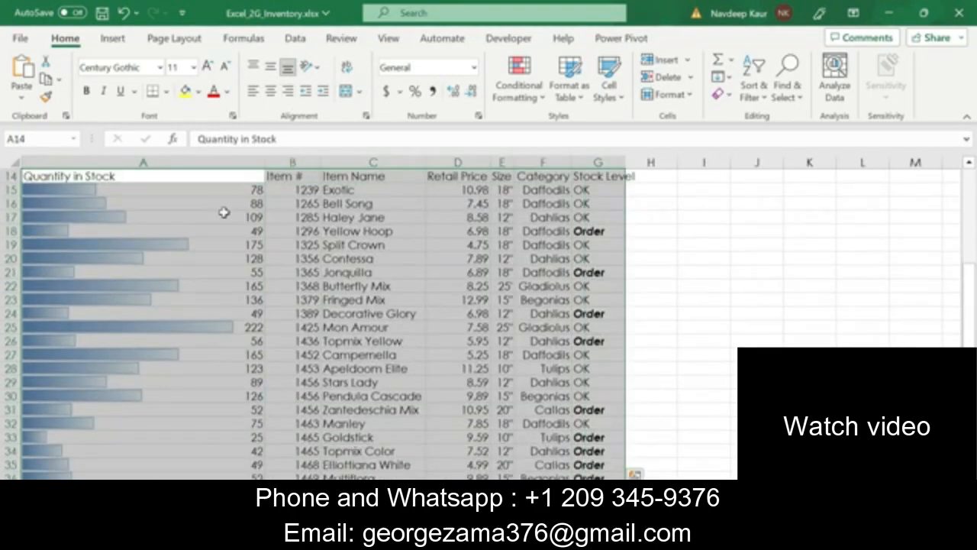
Format A14:G42 on the Bulbs sheet as a table with headers using Light Orange, Table Style Light 20.
click(569, 90)
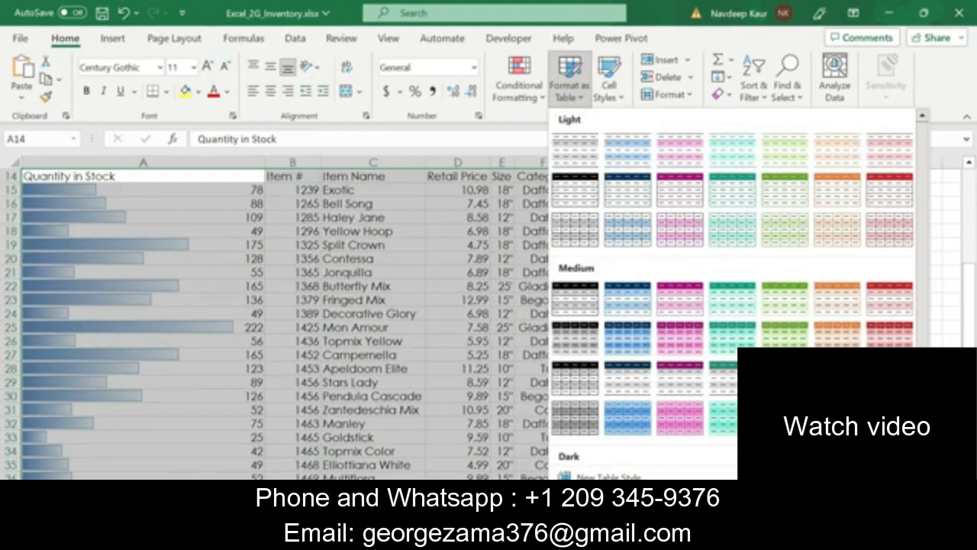
key(alt+Tab)
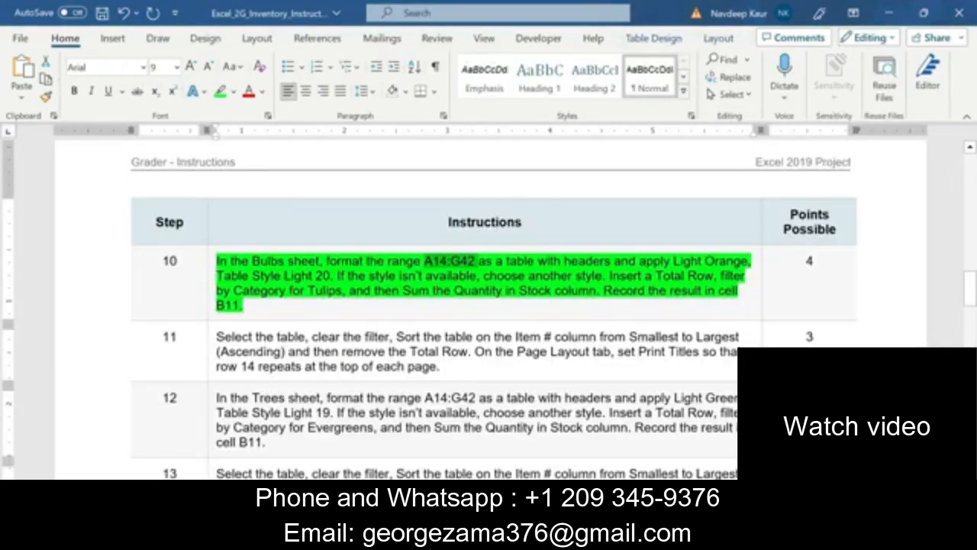
key(alt+Tab)
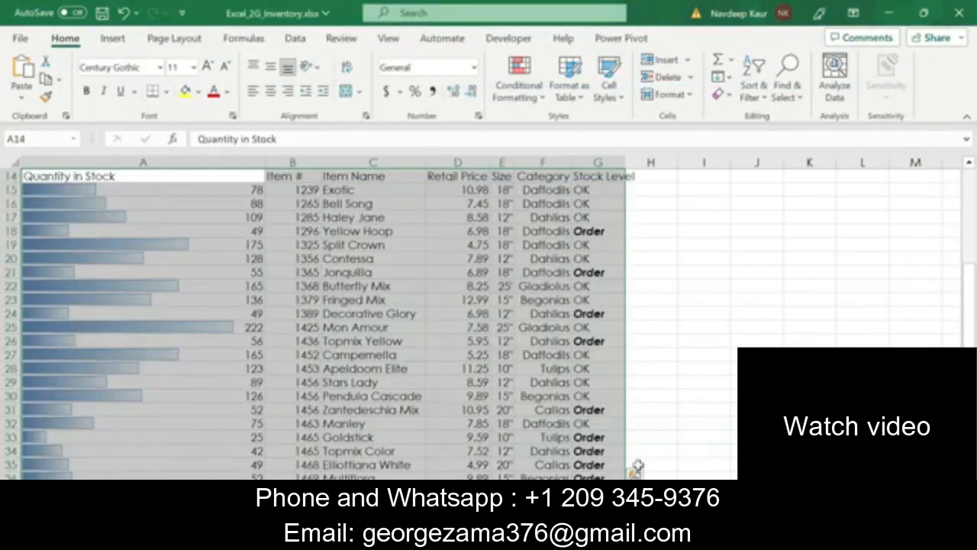
click(539, 103)
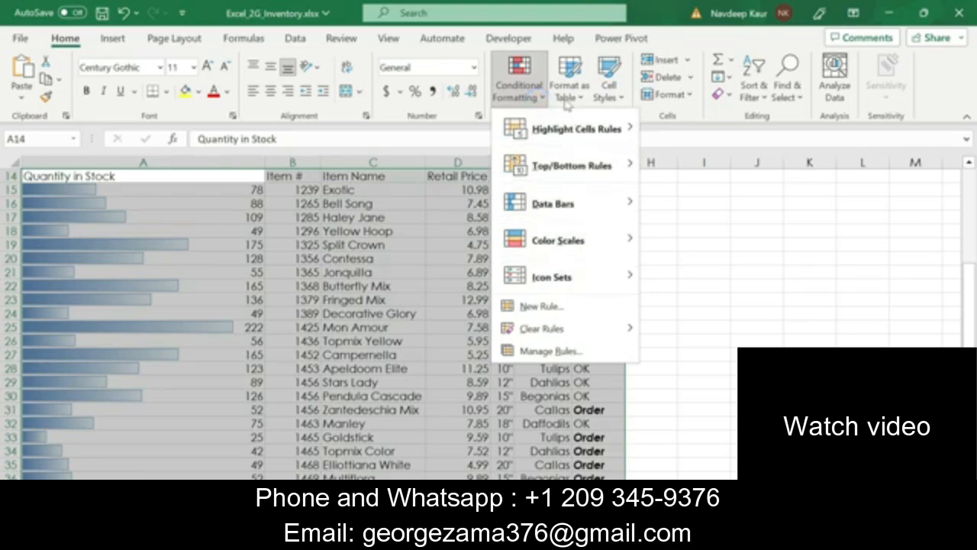
click(574, 95)
mouse_move(922, 175)
mouse_down()
mouse_move(929, 280)
mouse_move(907, 197)
mouse_move(909, 158)
mouse_move(905, 166)
mouse_up()
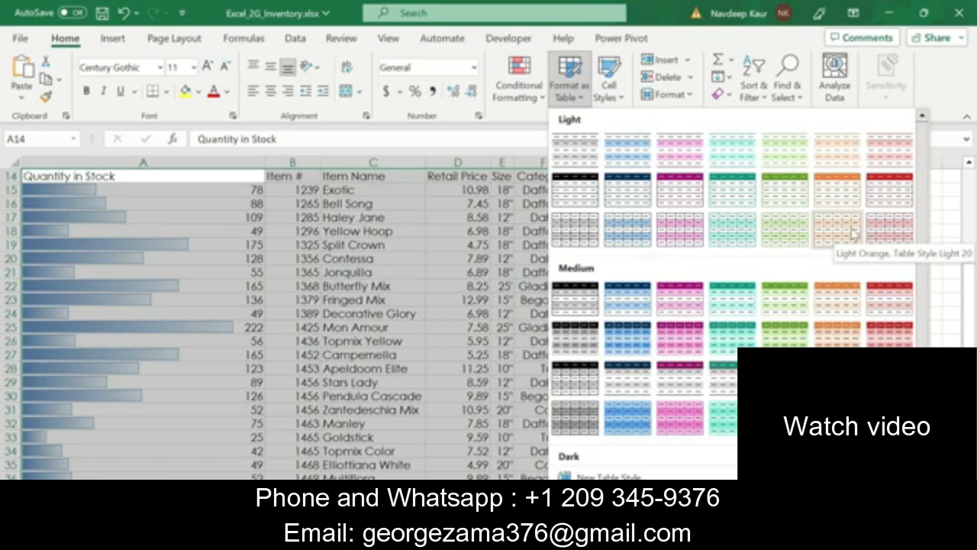
click(852, 231)
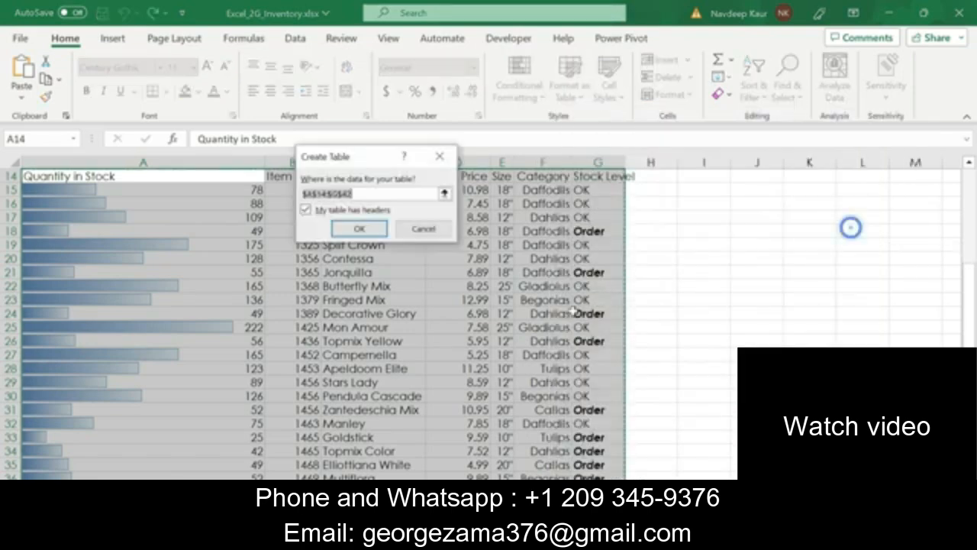
click(339, 210)
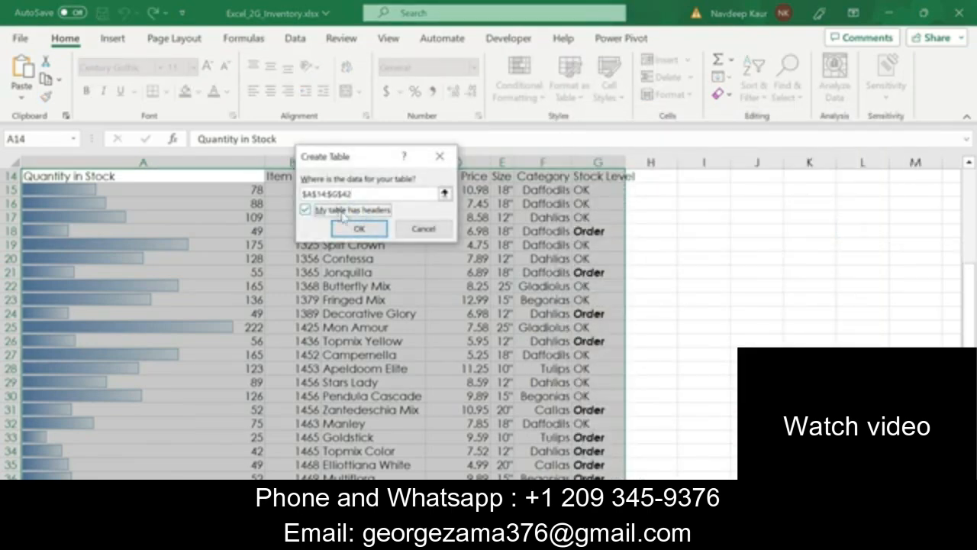
click(359, 229)
scroll(445, 331, up, 5)
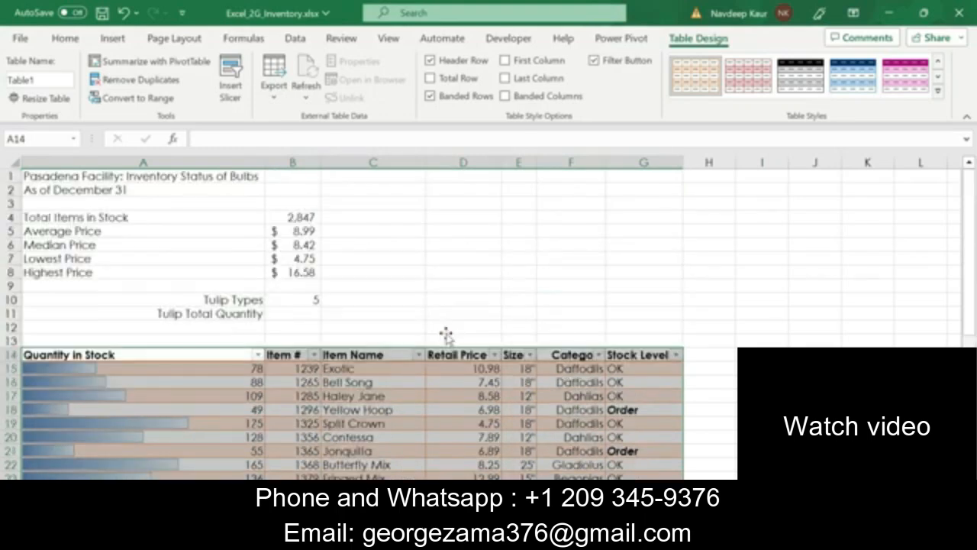
scroll(445, 332, down, 7)
scroll(447, 331, up, 3)
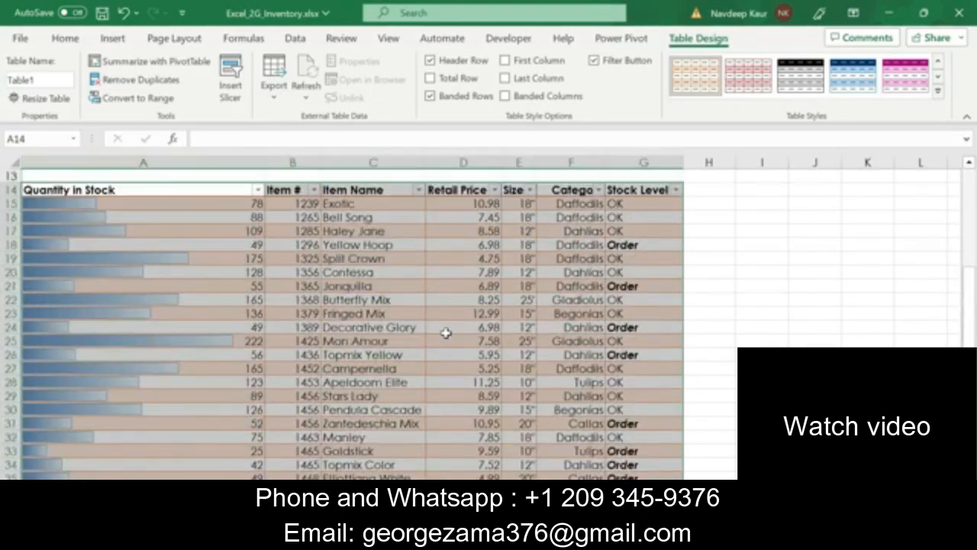
click(715, 288)
Add a Total Row to the Bulbs inventory table.
scroll(687, 302, up, 4)
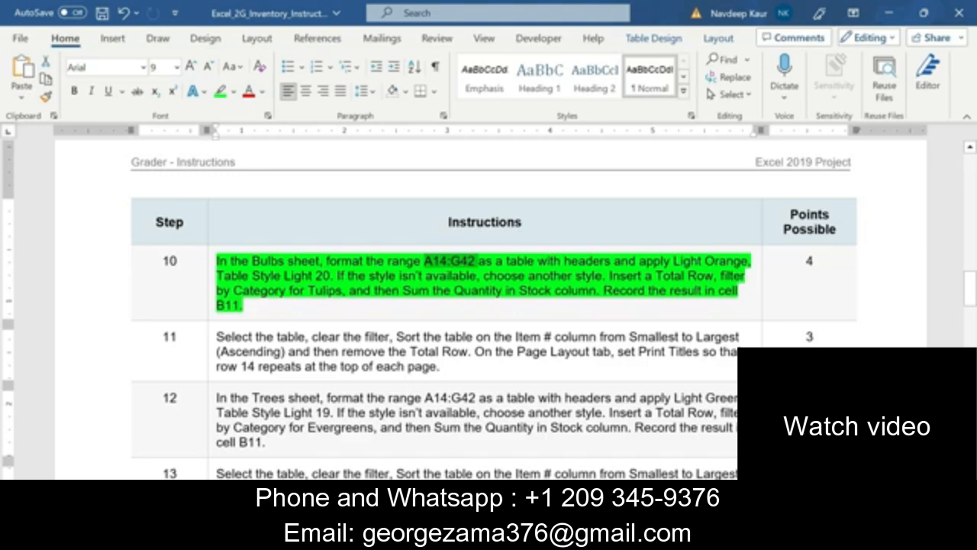
key(alt+Tab)
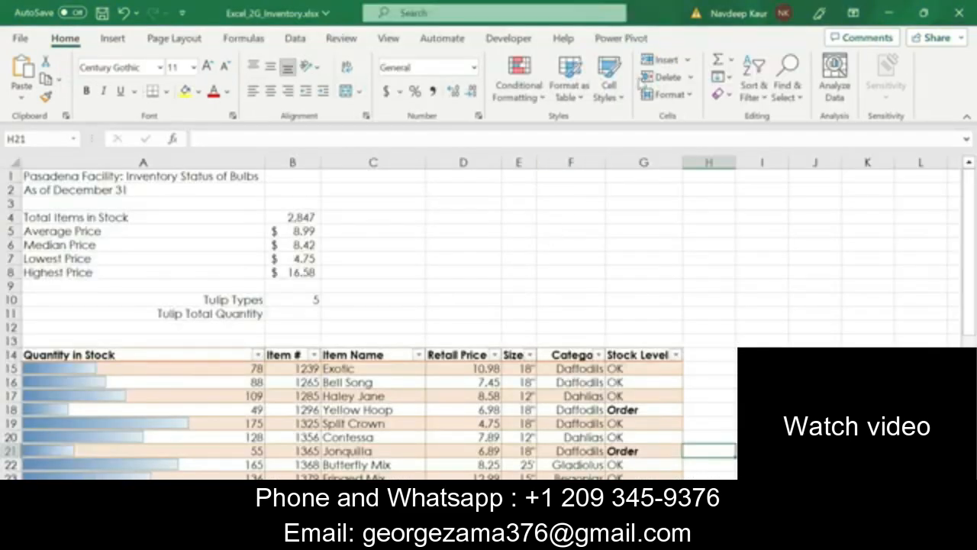
click(349, 424)
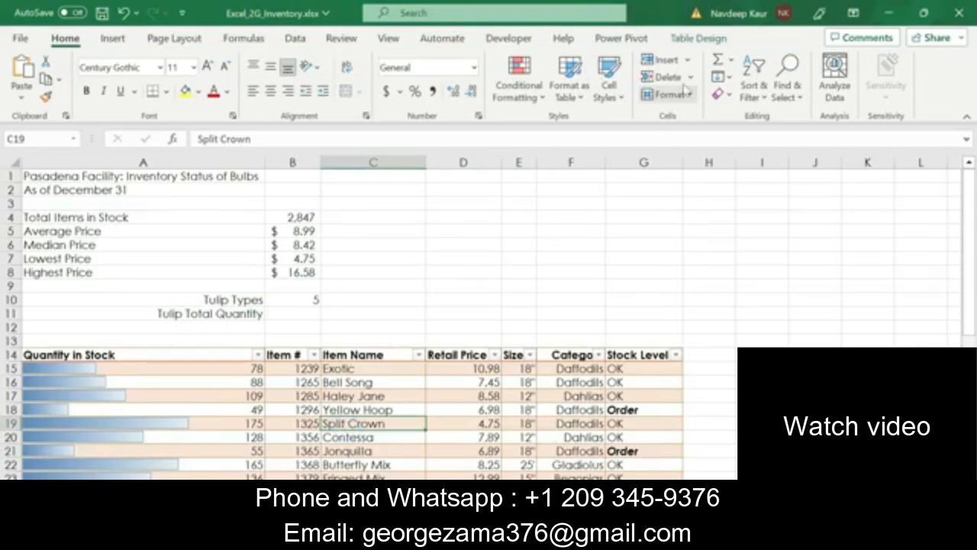
click(692, 38)
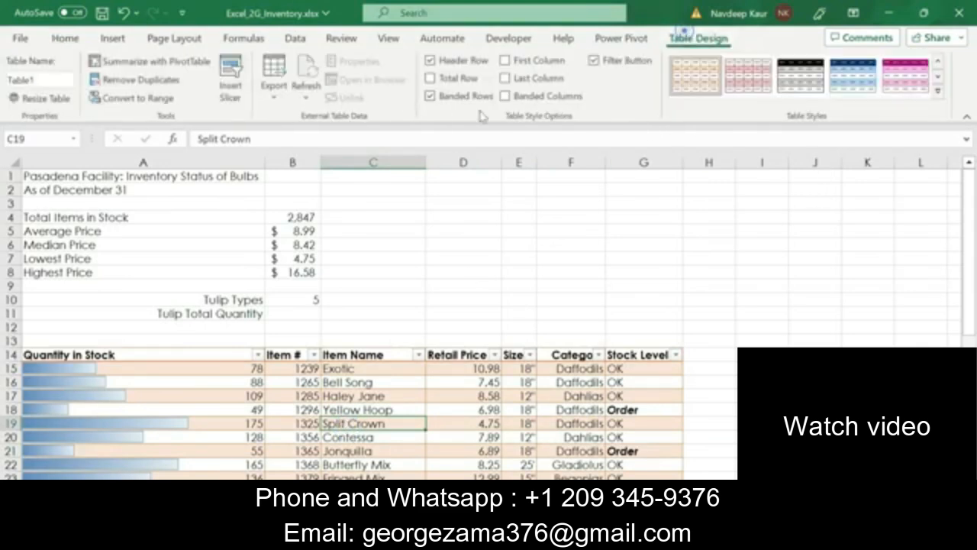
click(431, 78)
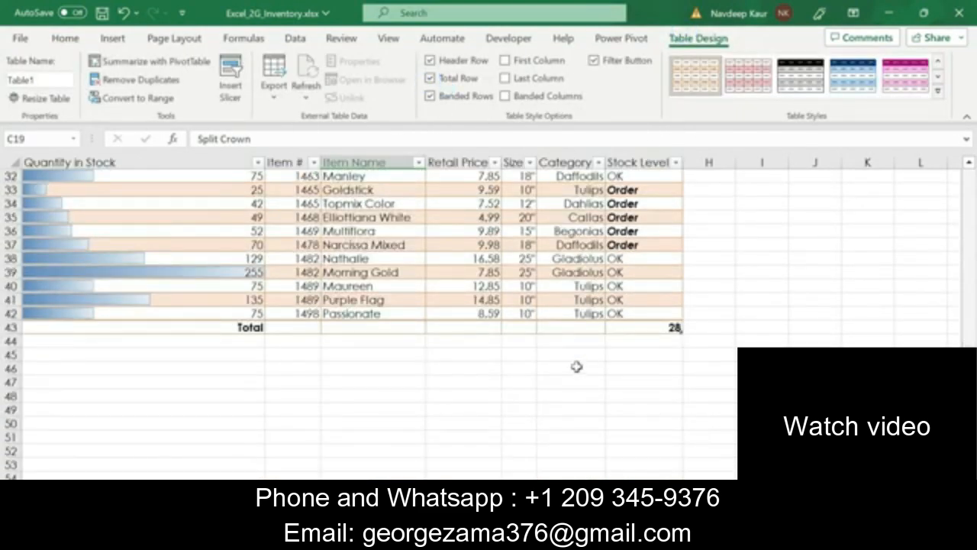
Filter the Bulbs table's Category column to show only Tulips.
key(alt+Tab)
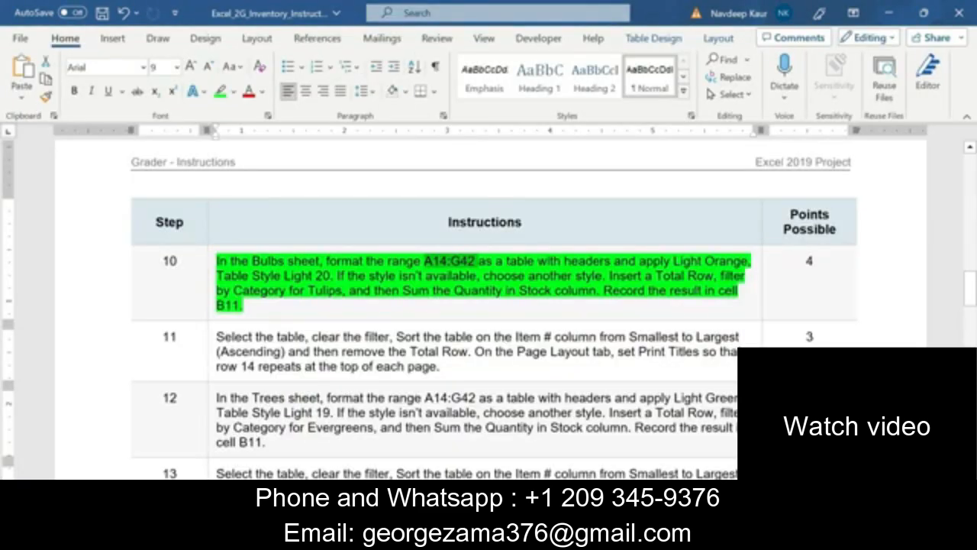
key(alt+Tab)
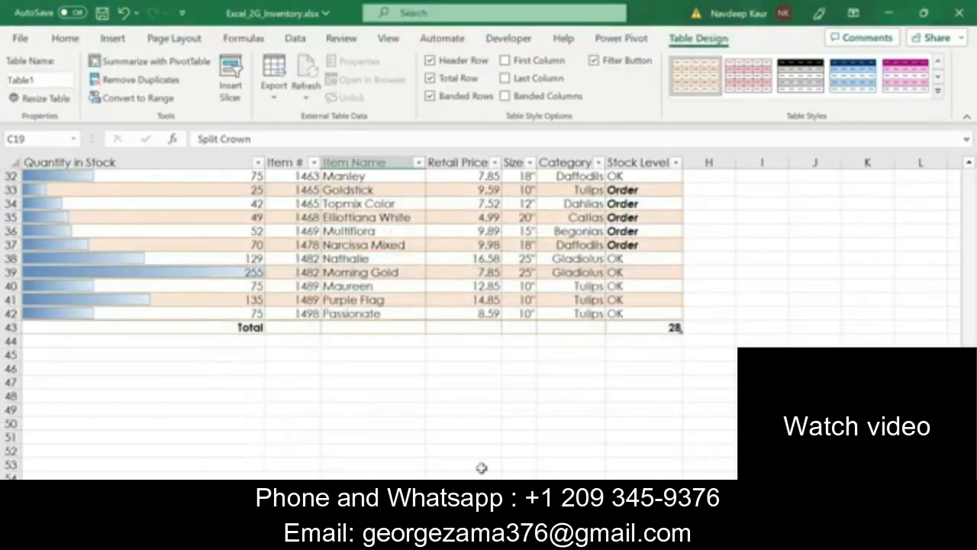
scroll(440, 380, up, 7)
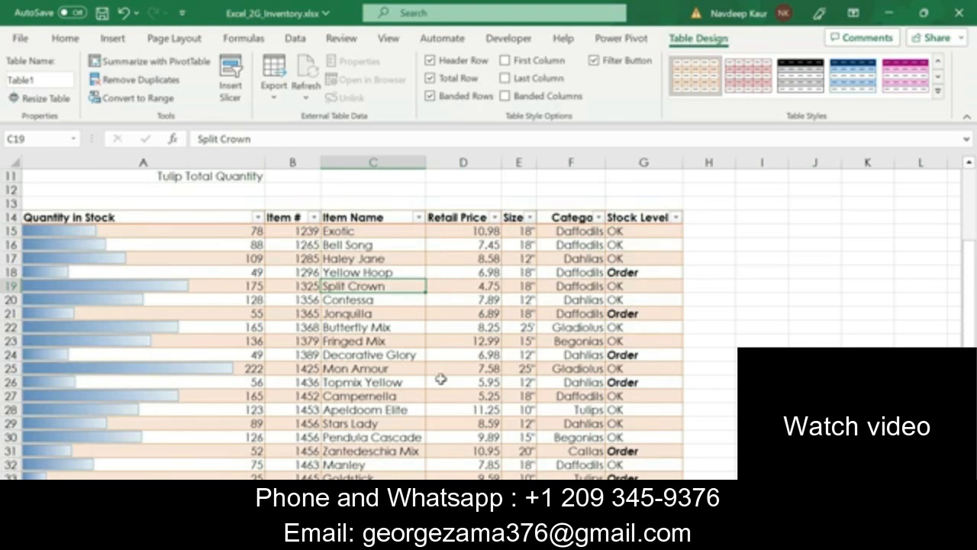
click(599, 218)
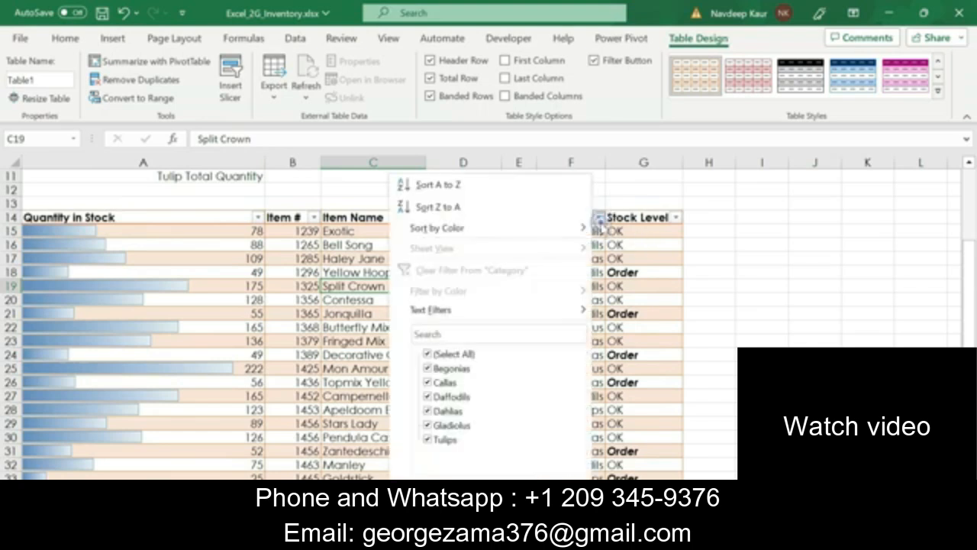
click(428, 354)
click(428, 440)
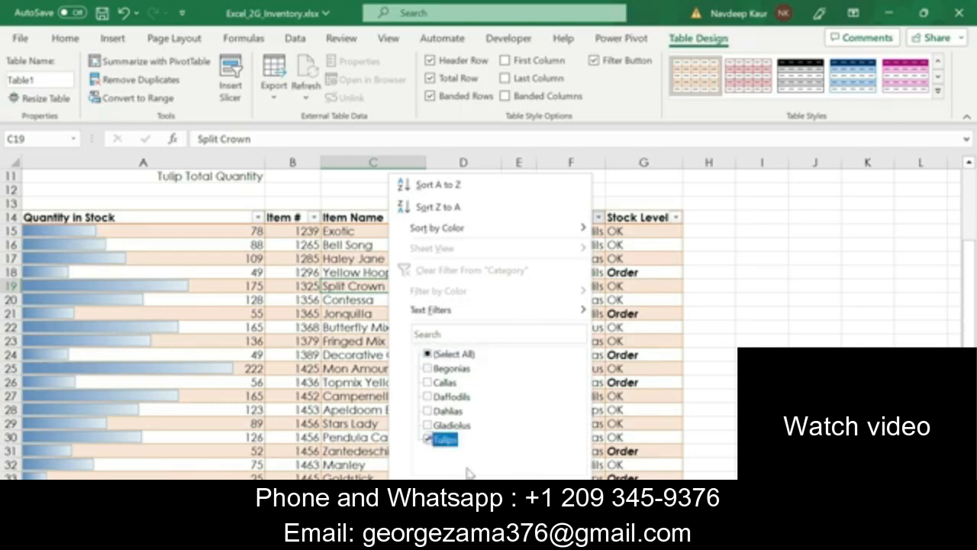
click(504, 500)
Set the Total Row cell of the Quantity in Stock column, A43, to the Sum function.
click(584, 539)
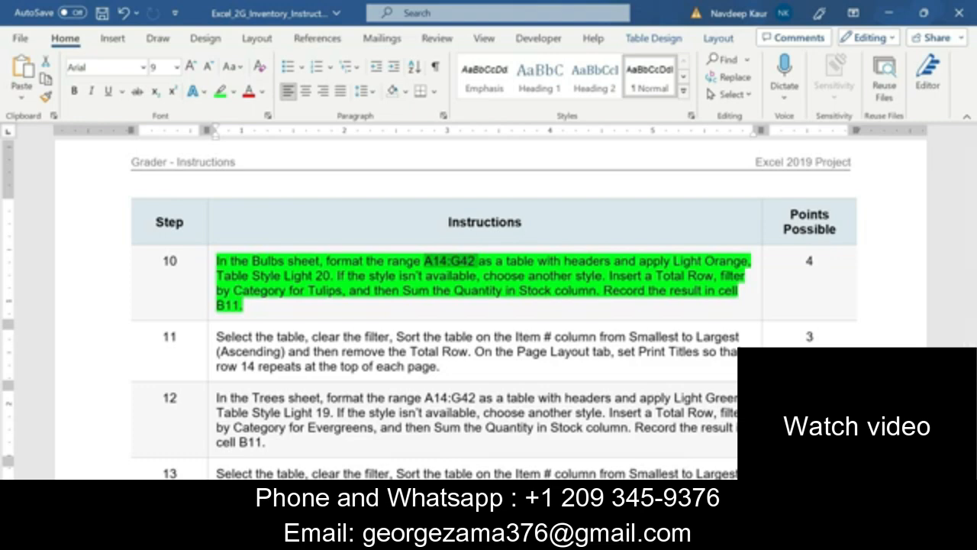
click(611, 538)
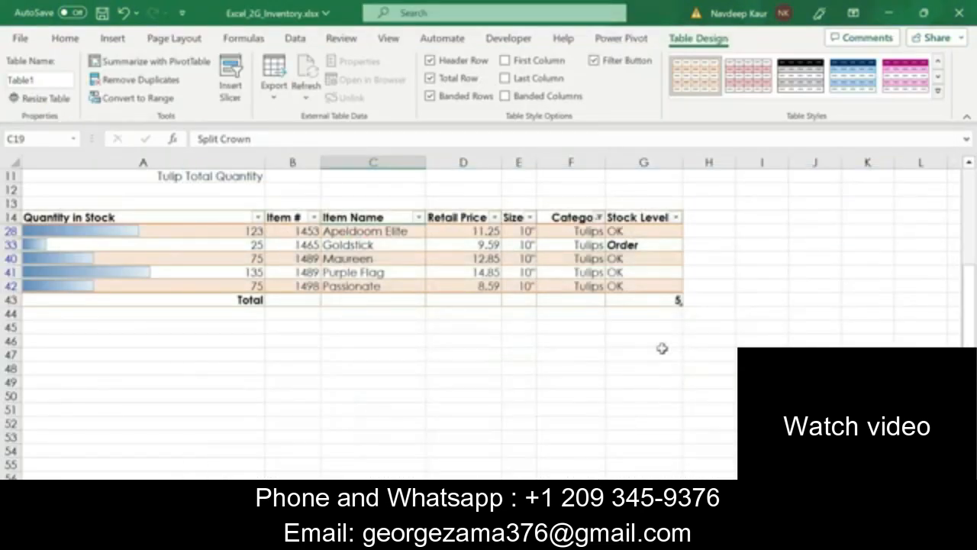
click(656, 298)
click(689, 300)
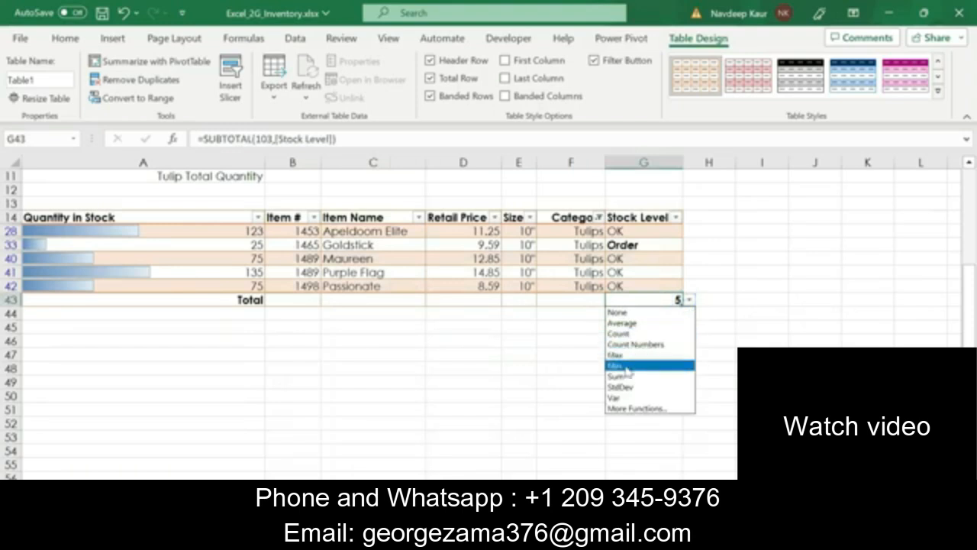
click(243, 300)
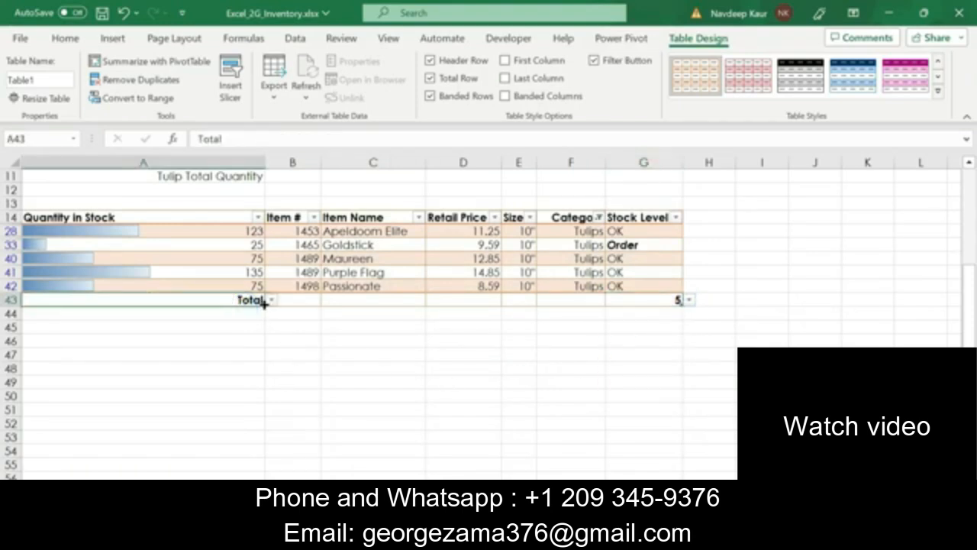
click(271, 301)
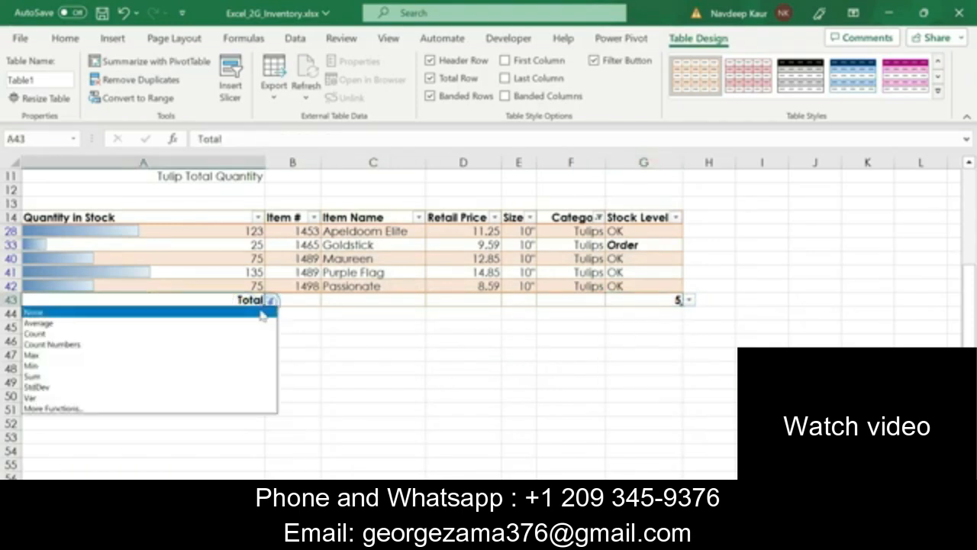
click(173, 377)
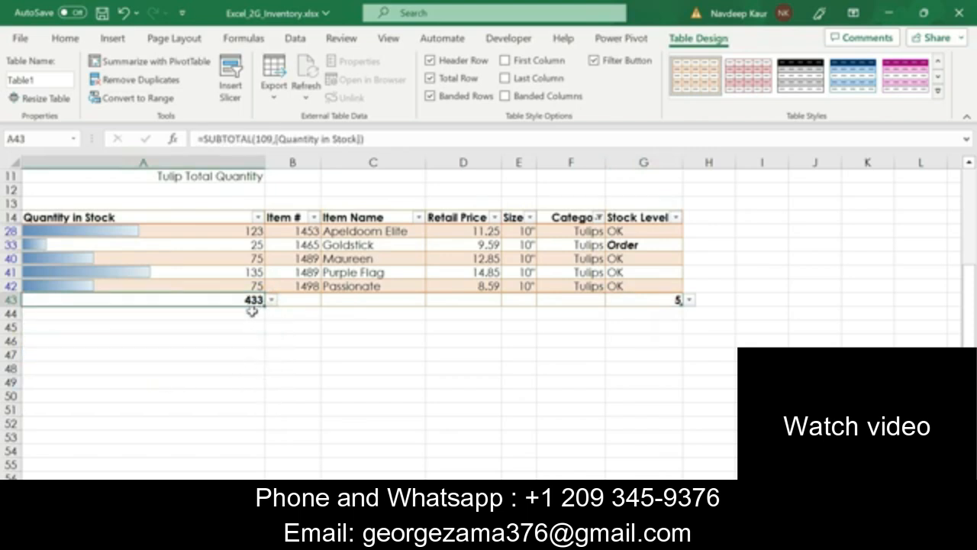
Enter 433 in cell B11 as the Tulip Total Quantity.
scroll(313, 353, up, 3)
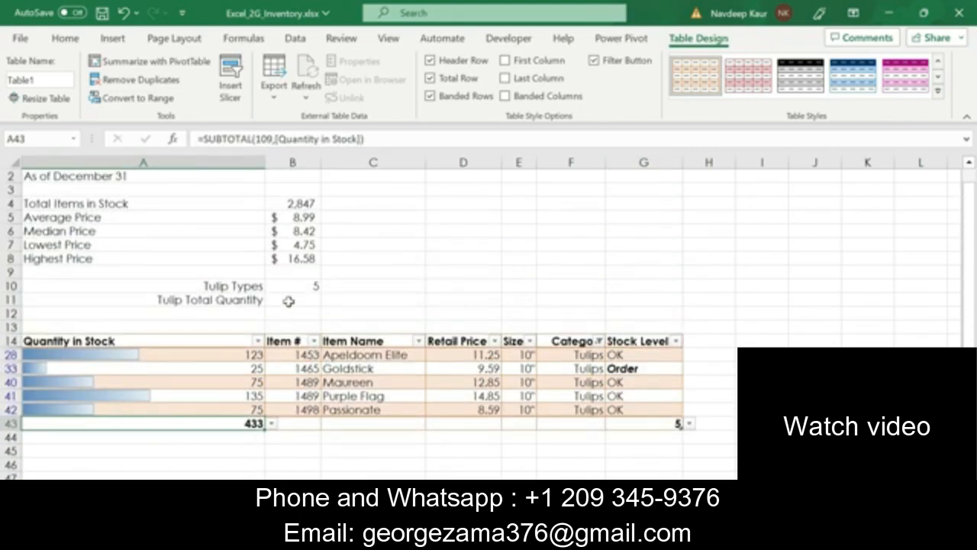
click(287, 300)
text(433)
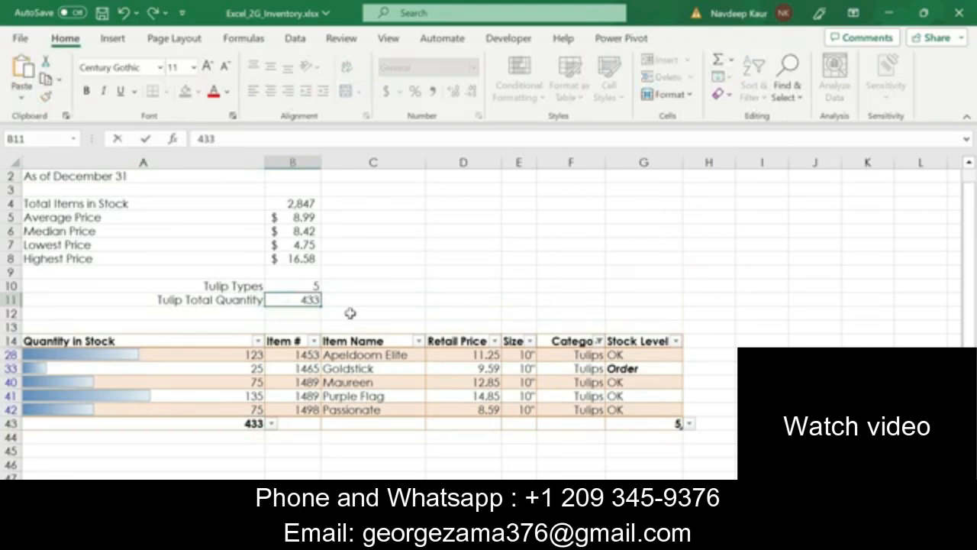
click(403, 286)
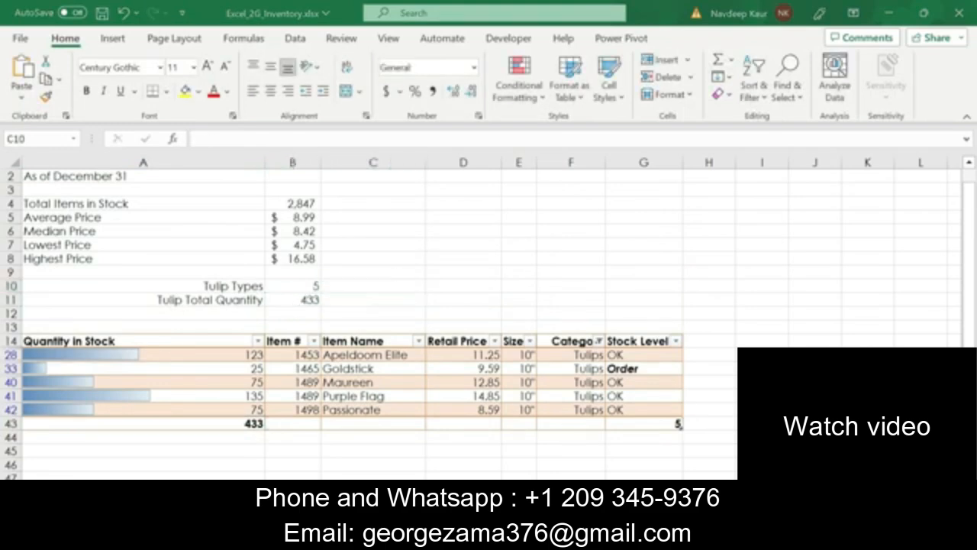
Switch to the Word instructions and remove the green highlight from the step 10 text.
key(alt+Tab)
click(244, 305)
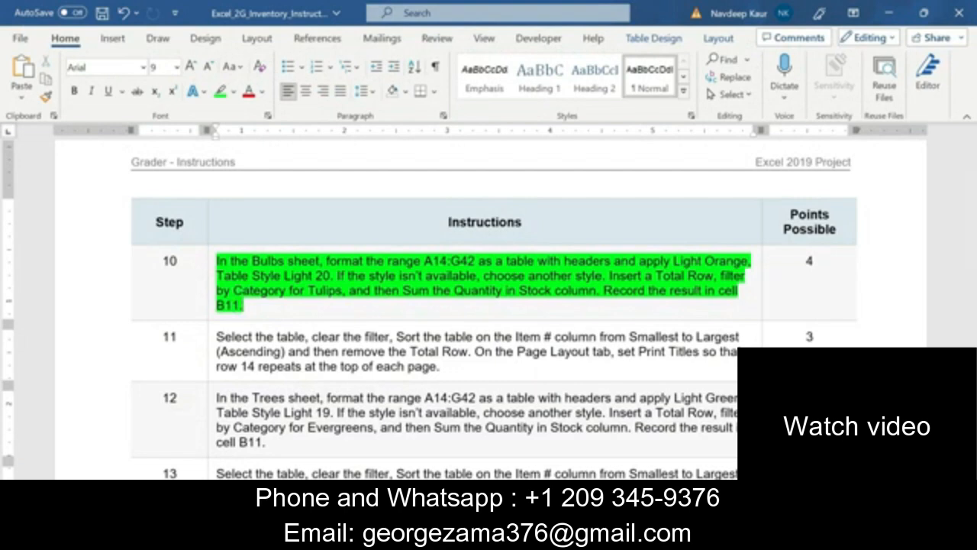
key(alt+Tab)
key(alt+Tab)
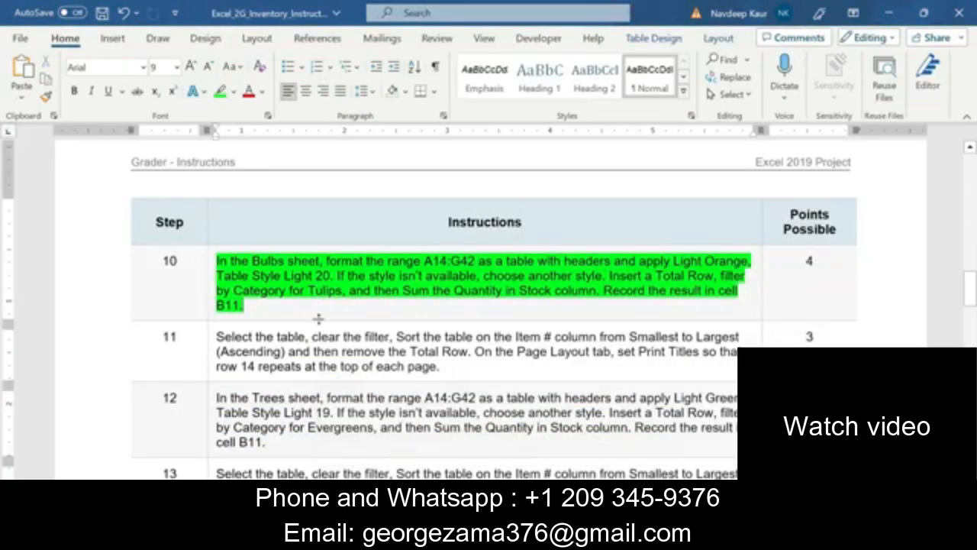
drag(284, 306, 216, 260)
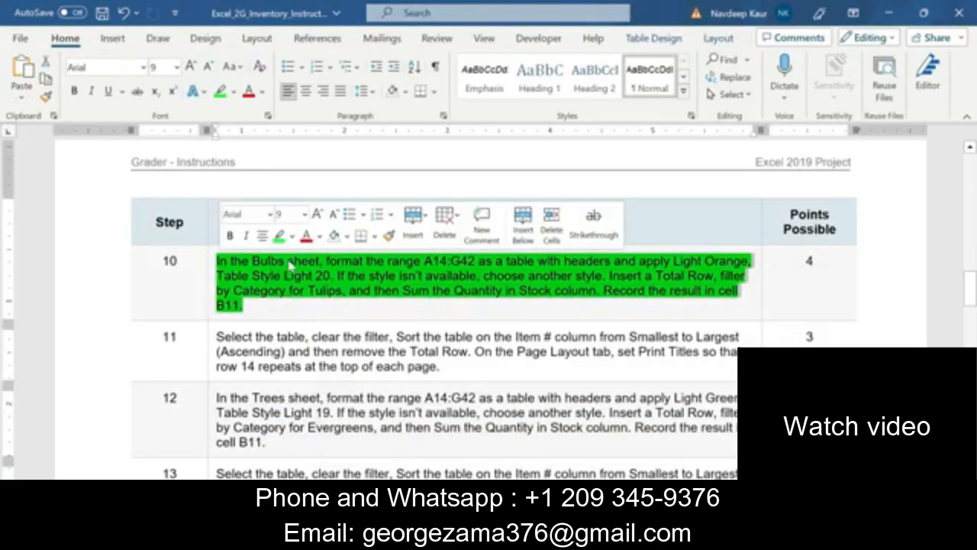
click(281, 237)
Look over the remaining instructions from step 11 onward in Word and return to the Bulbs sheet in Excel.
scroll(281, 237, down, 3)
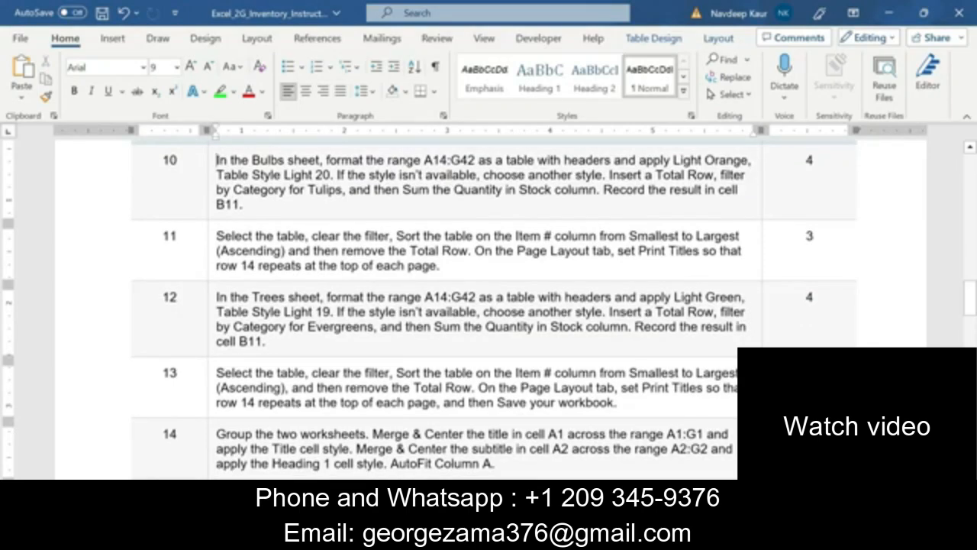
scroll(494, 252, down, 15)
scroll(494, 252, up, 12)
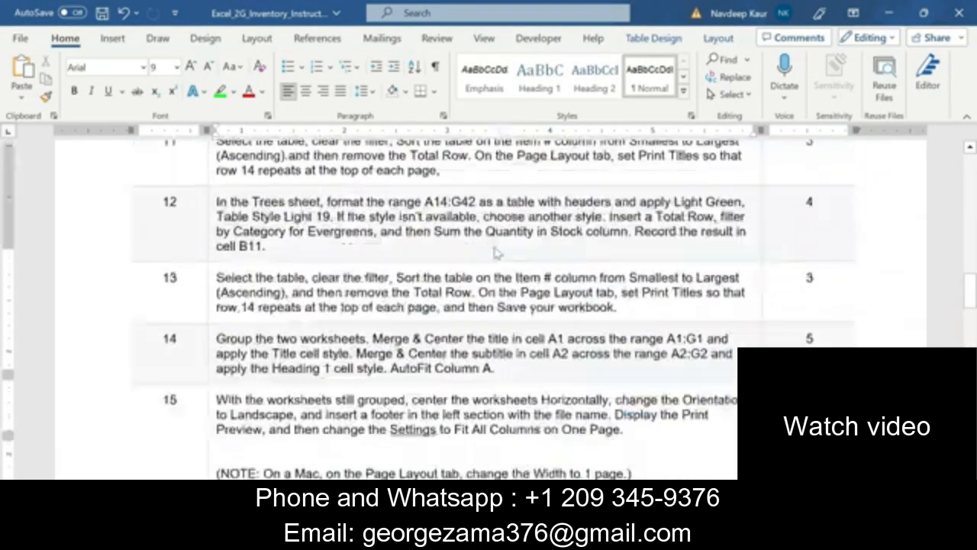
scroll(494, 252, up, 5)
key(alt+Tab)
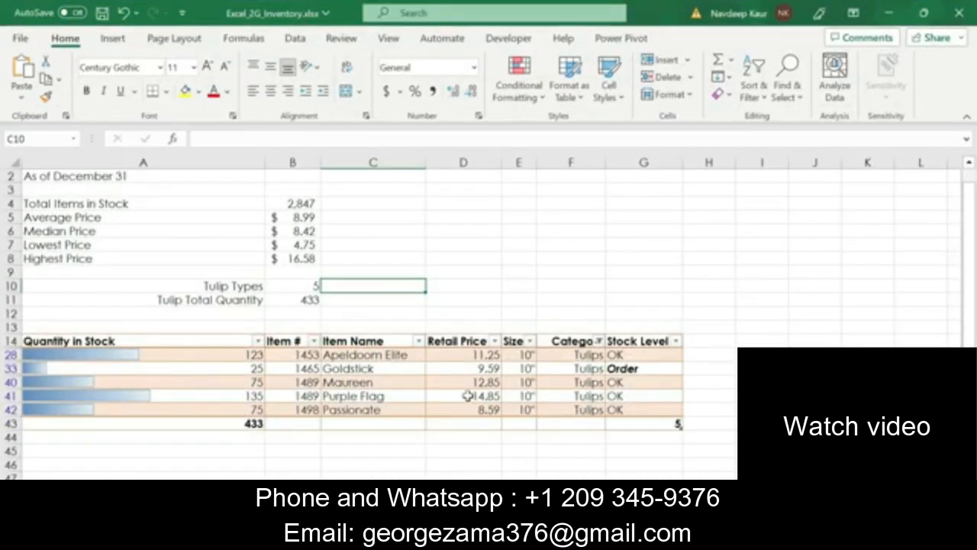
click(495, 286)
scroll(499, 282, up, 1)
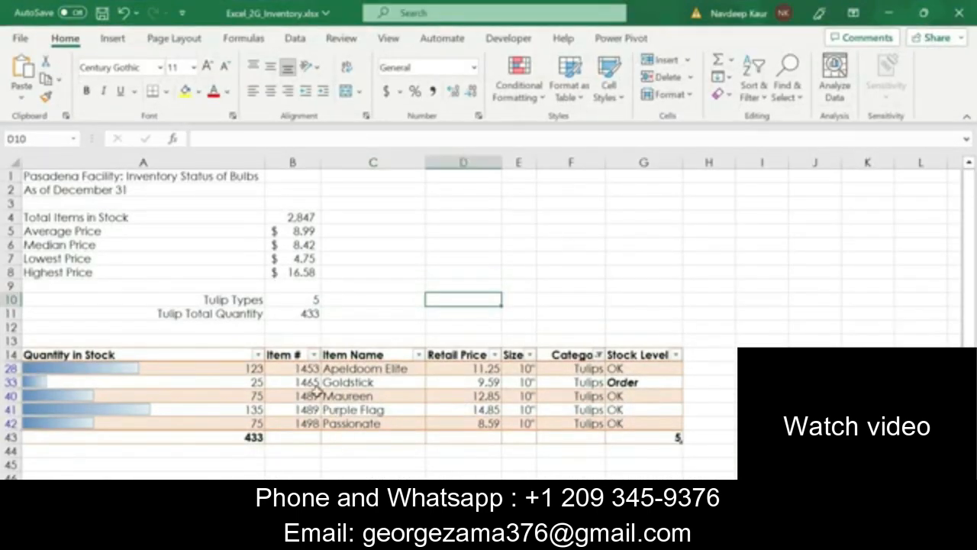
Switch to the Solution_Excel_2G_Inventory workbook and examine the titles, summary figures and unfiltered table on its Bulbs sheet.
scroll(209, 454, down, 15)
scroll(274, 474, up, 15)
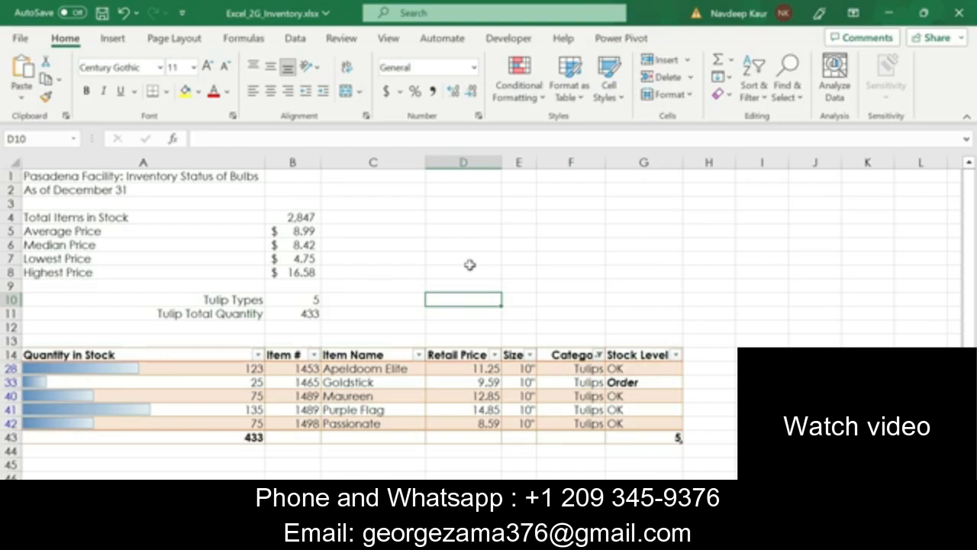
click(492, 258)
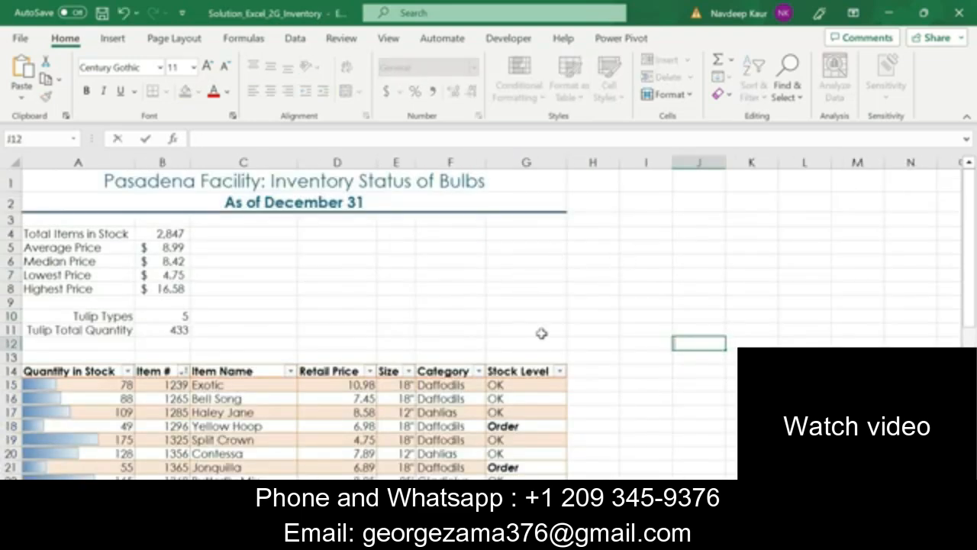
scroll(537, 333, down, 8)
scroll(513, 353, down, 1)
scroll(421, 370, up, 6)
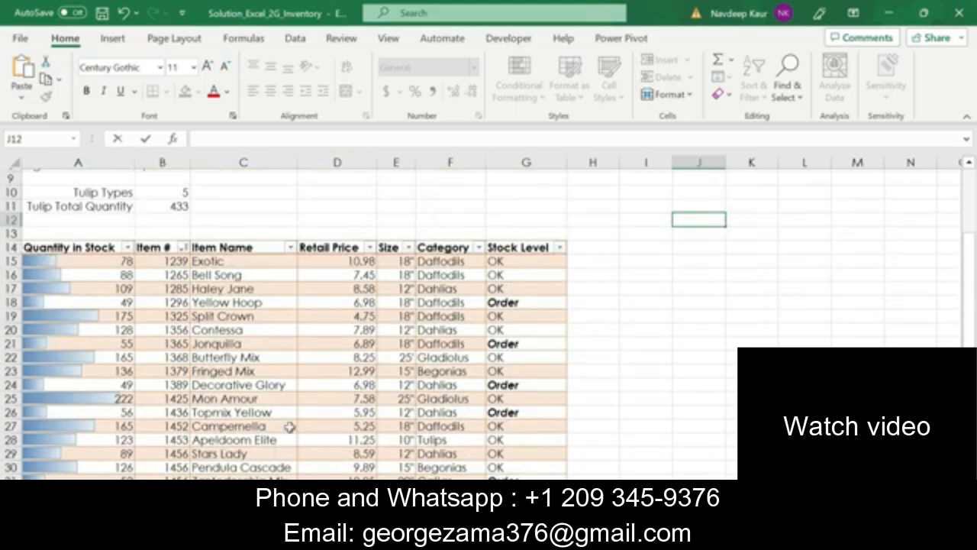
scroll(323, 405, up, 3)
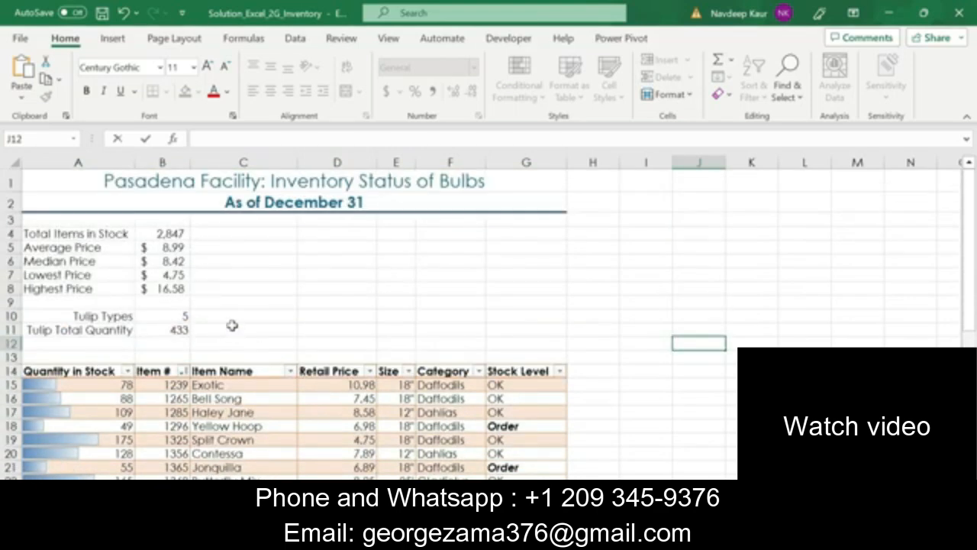
Examine the Trees inventory sheet and the Pasadena Inventory Summary sheet in the solution workbook.
scroll(233, 325, down, 10)
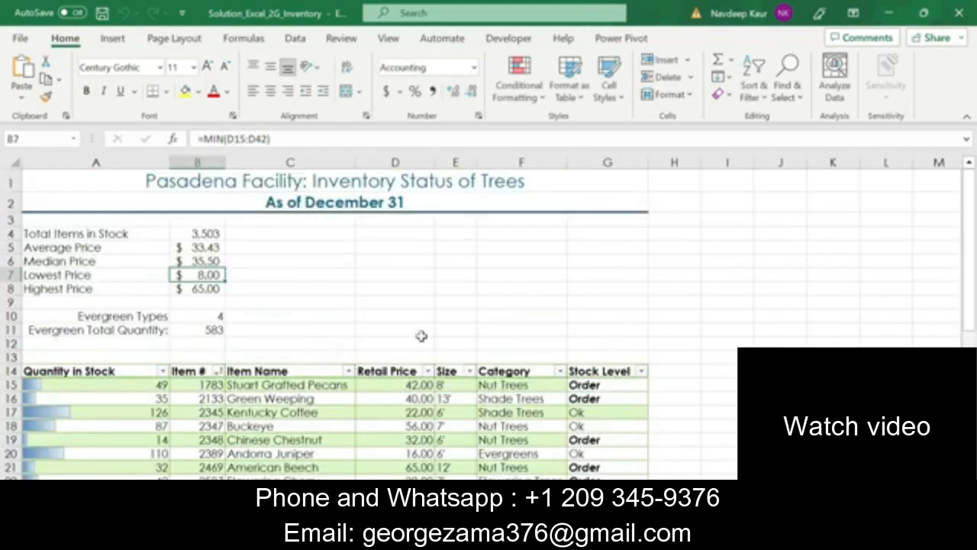
scroll(421, 334, down, 10)
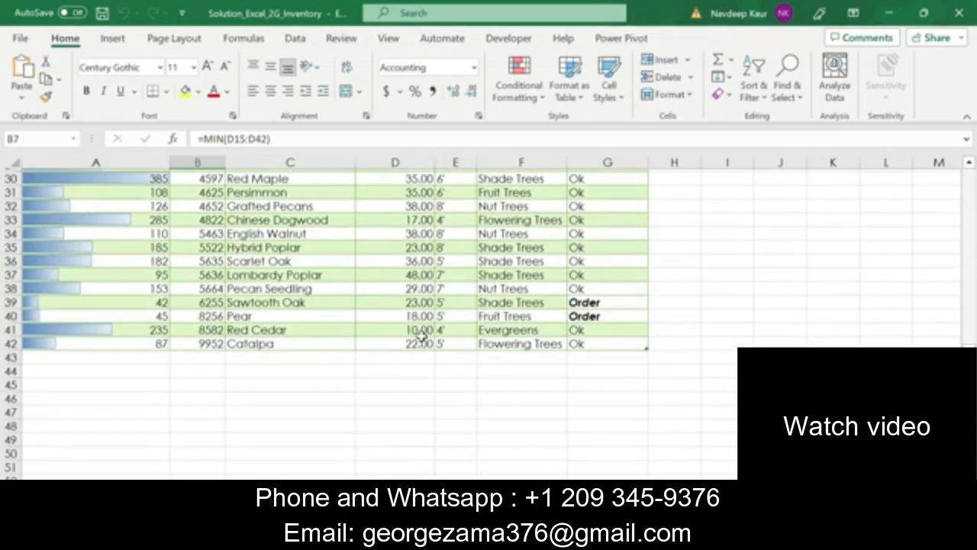
scroll(421, 334, up, 7)
scroll(421, 334, up, 3)
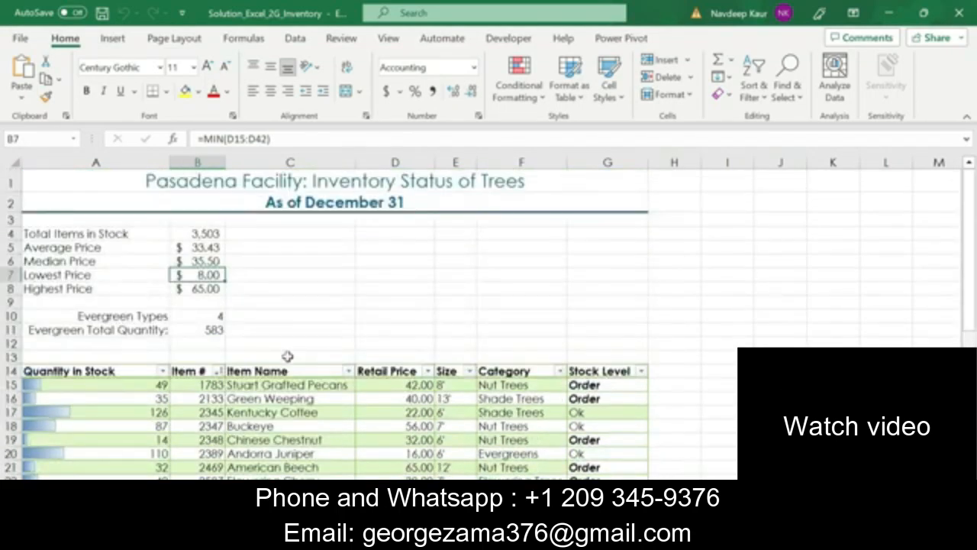
key(ctrl+Page_Down)
click(373, 406)
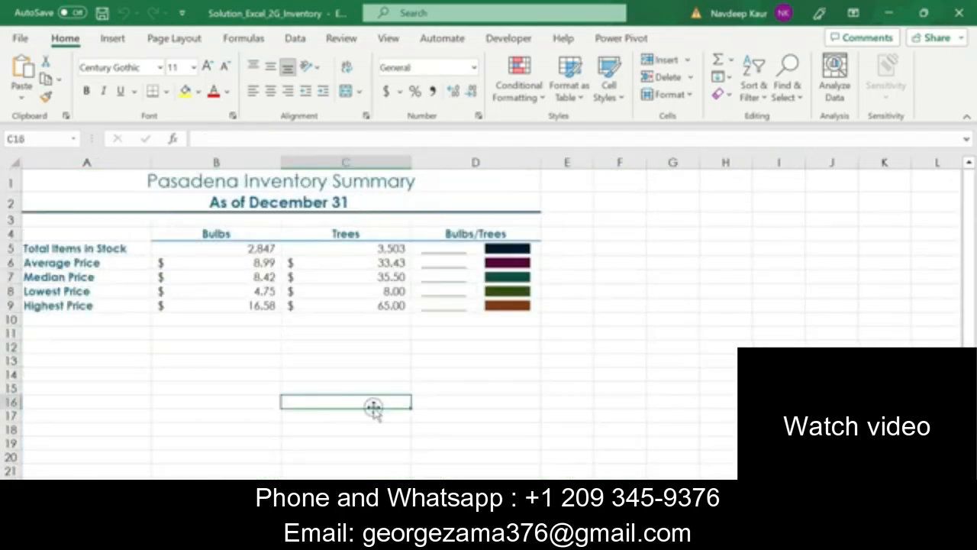